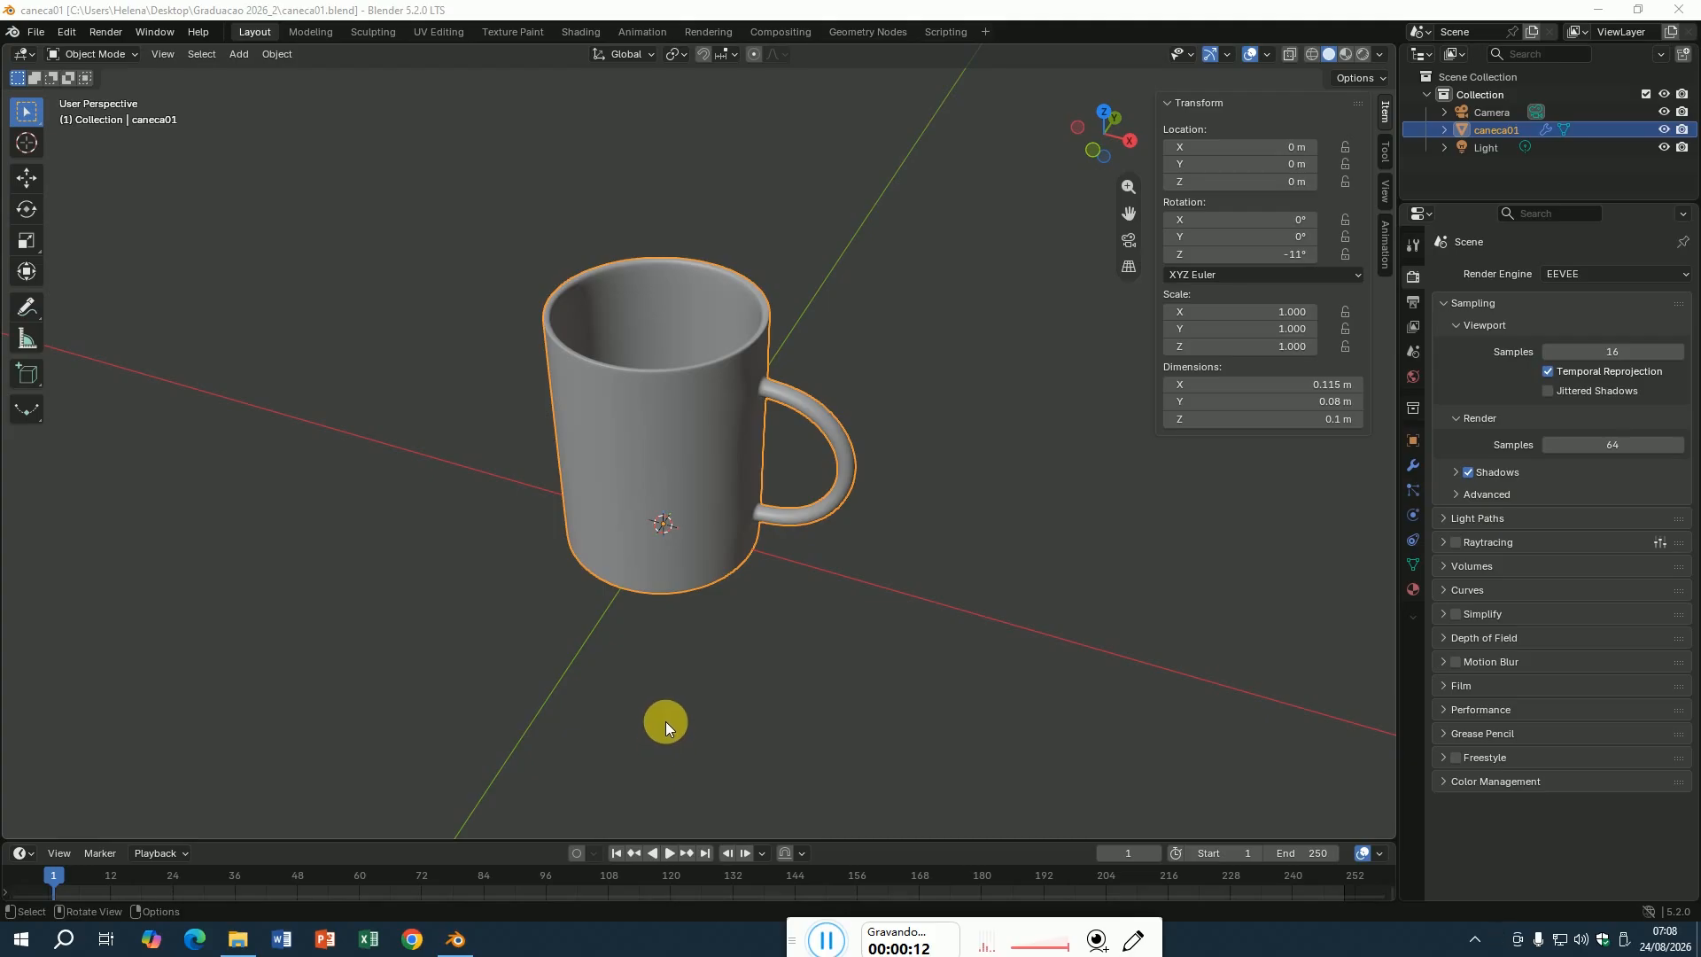
Save the mug scene as a new file named caneca02pb.blend in the same folder.
left_click(36, 32)
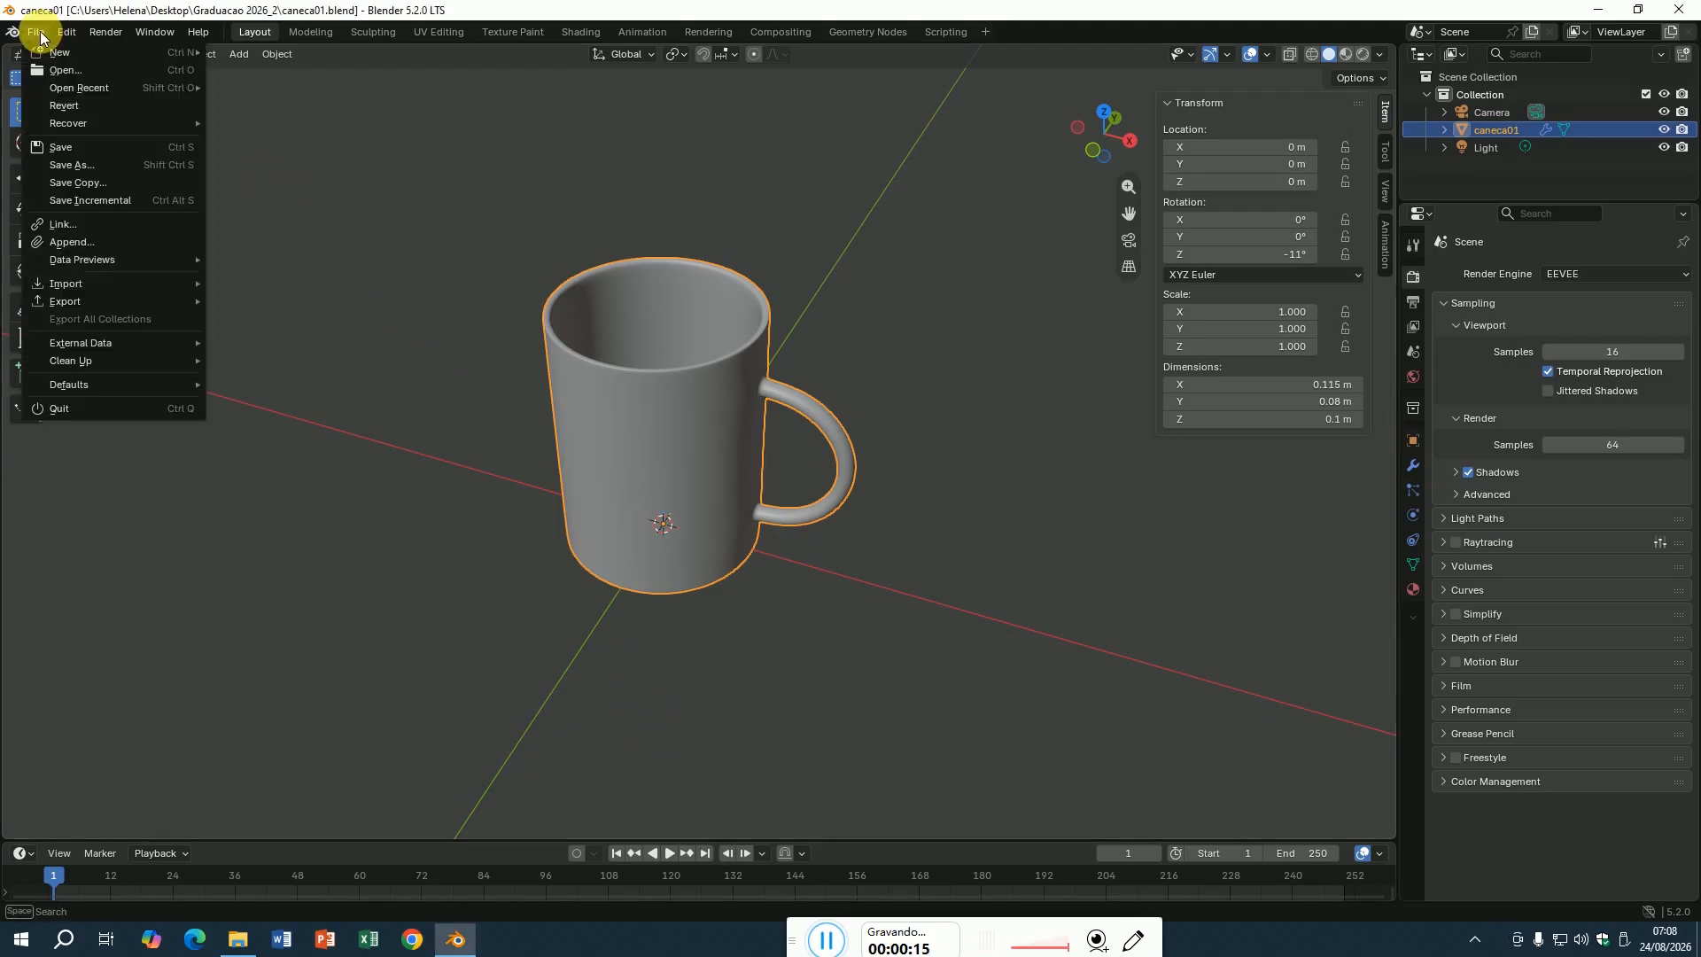
left_click(94, 166)
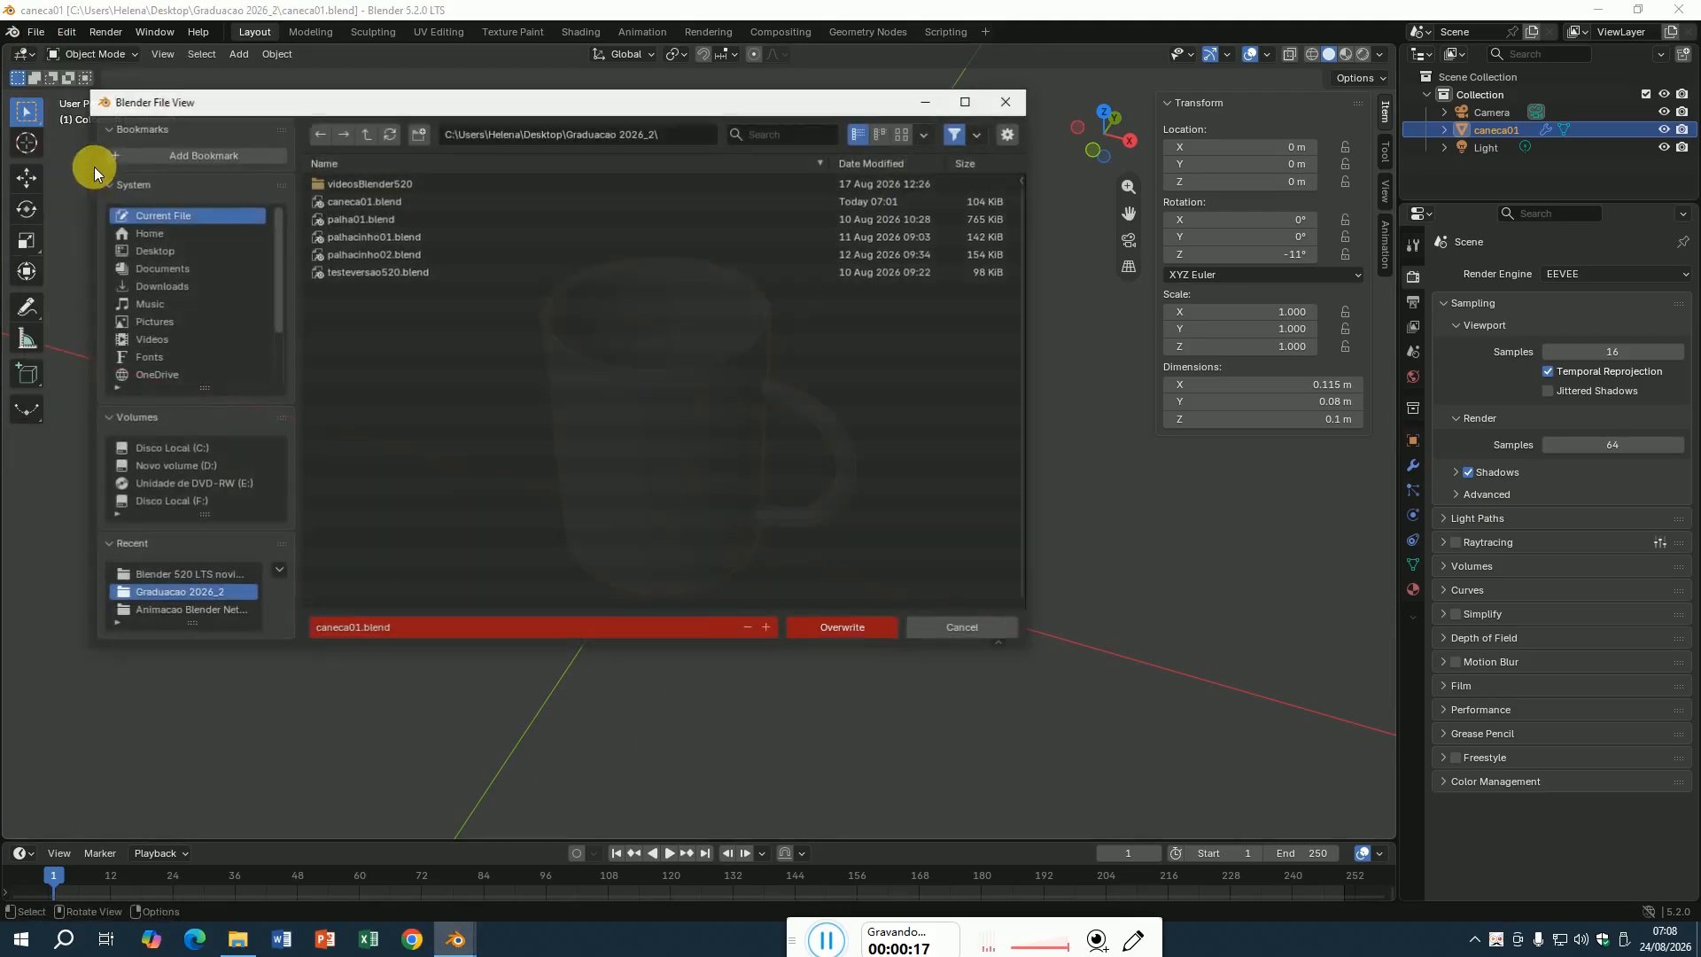
left_click(372, 635)
left_click(357, 629)
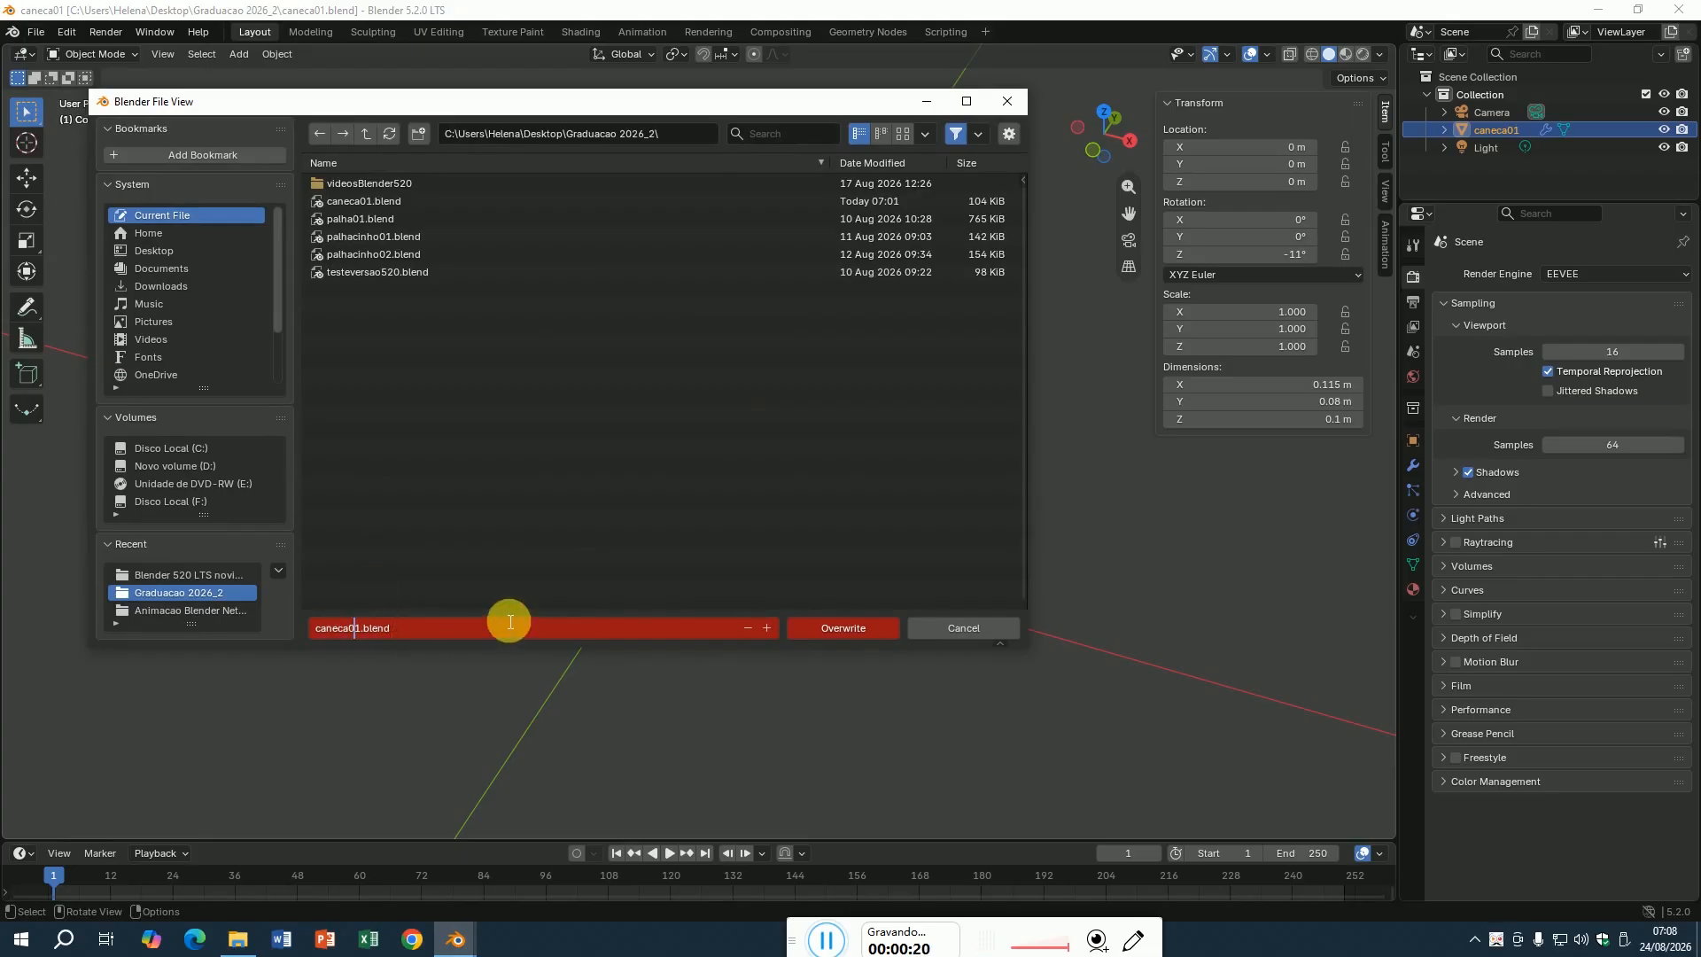
key("Delete")
type("2pb")
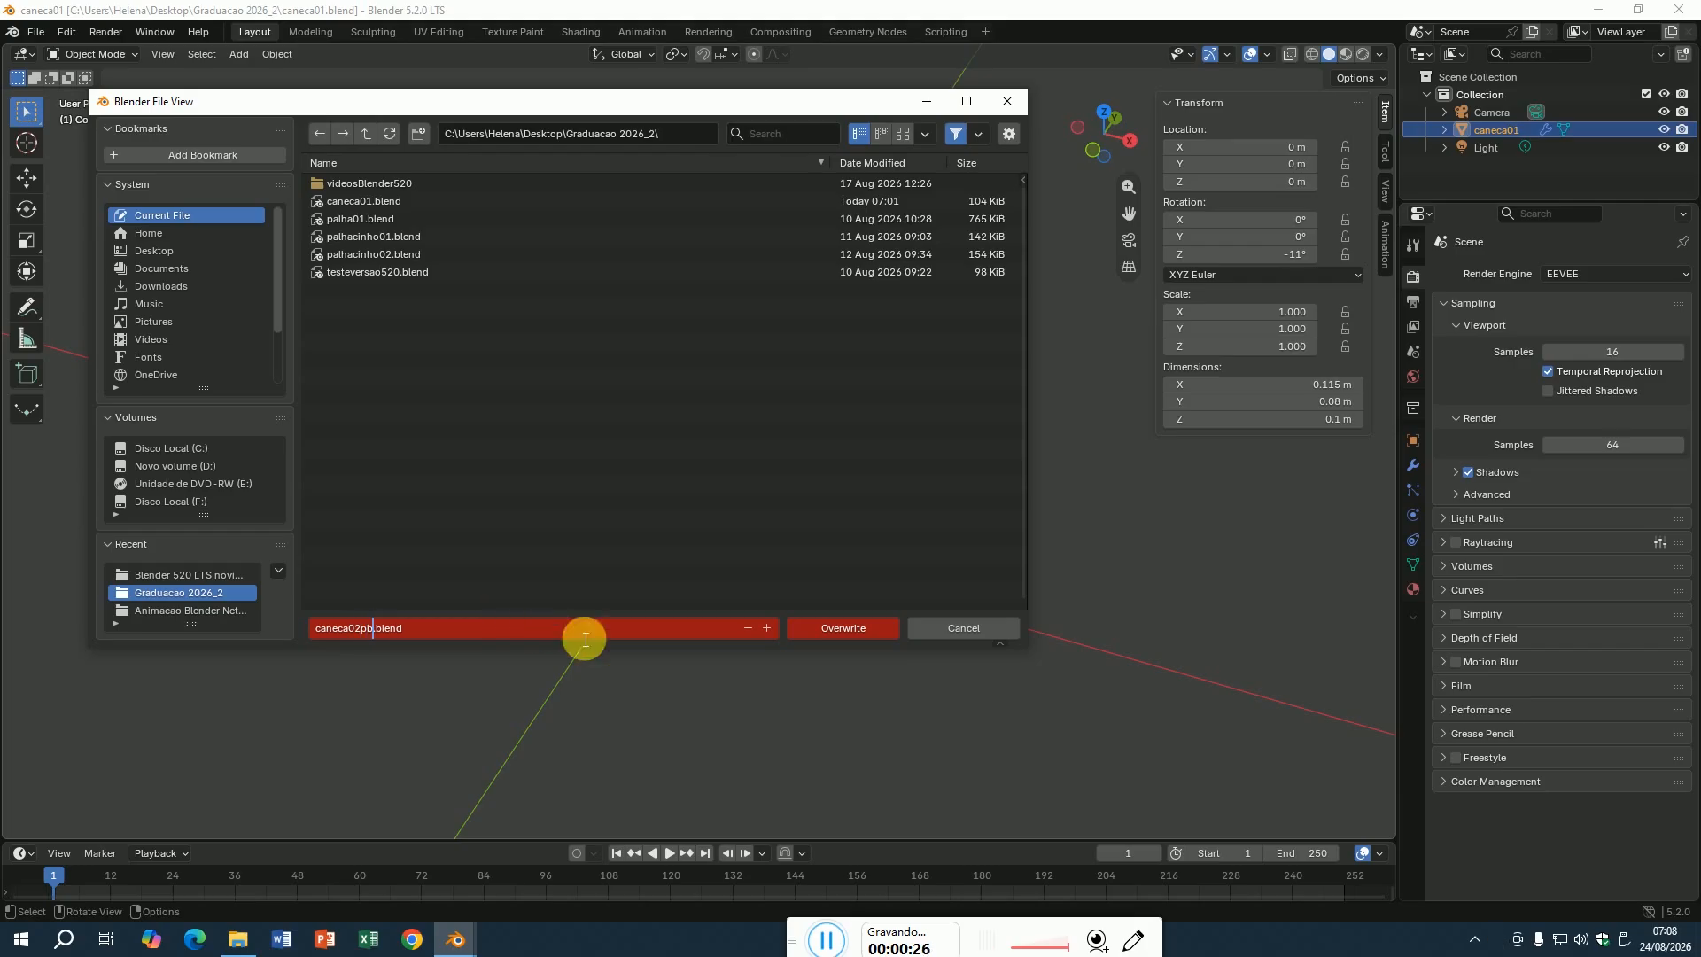
left_click(815, 627)
left_click(815, 627)
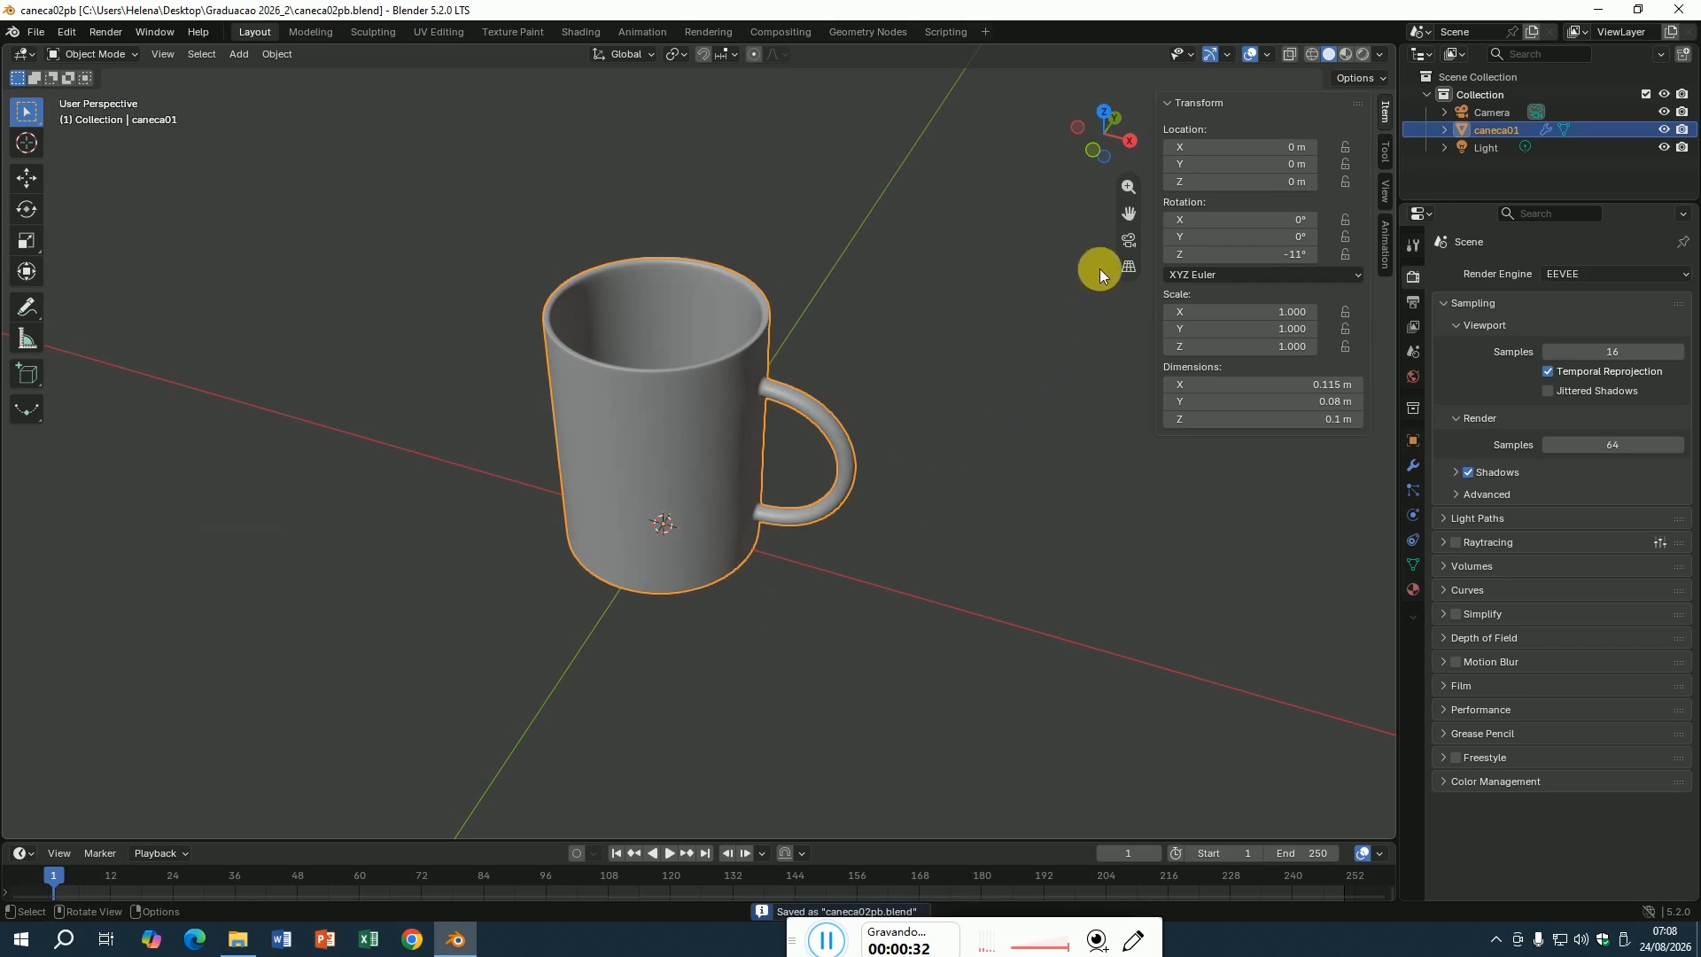
Check the camera view and split the 3D viewport vertically, about one third of the way across.
left_click(1128, 244)
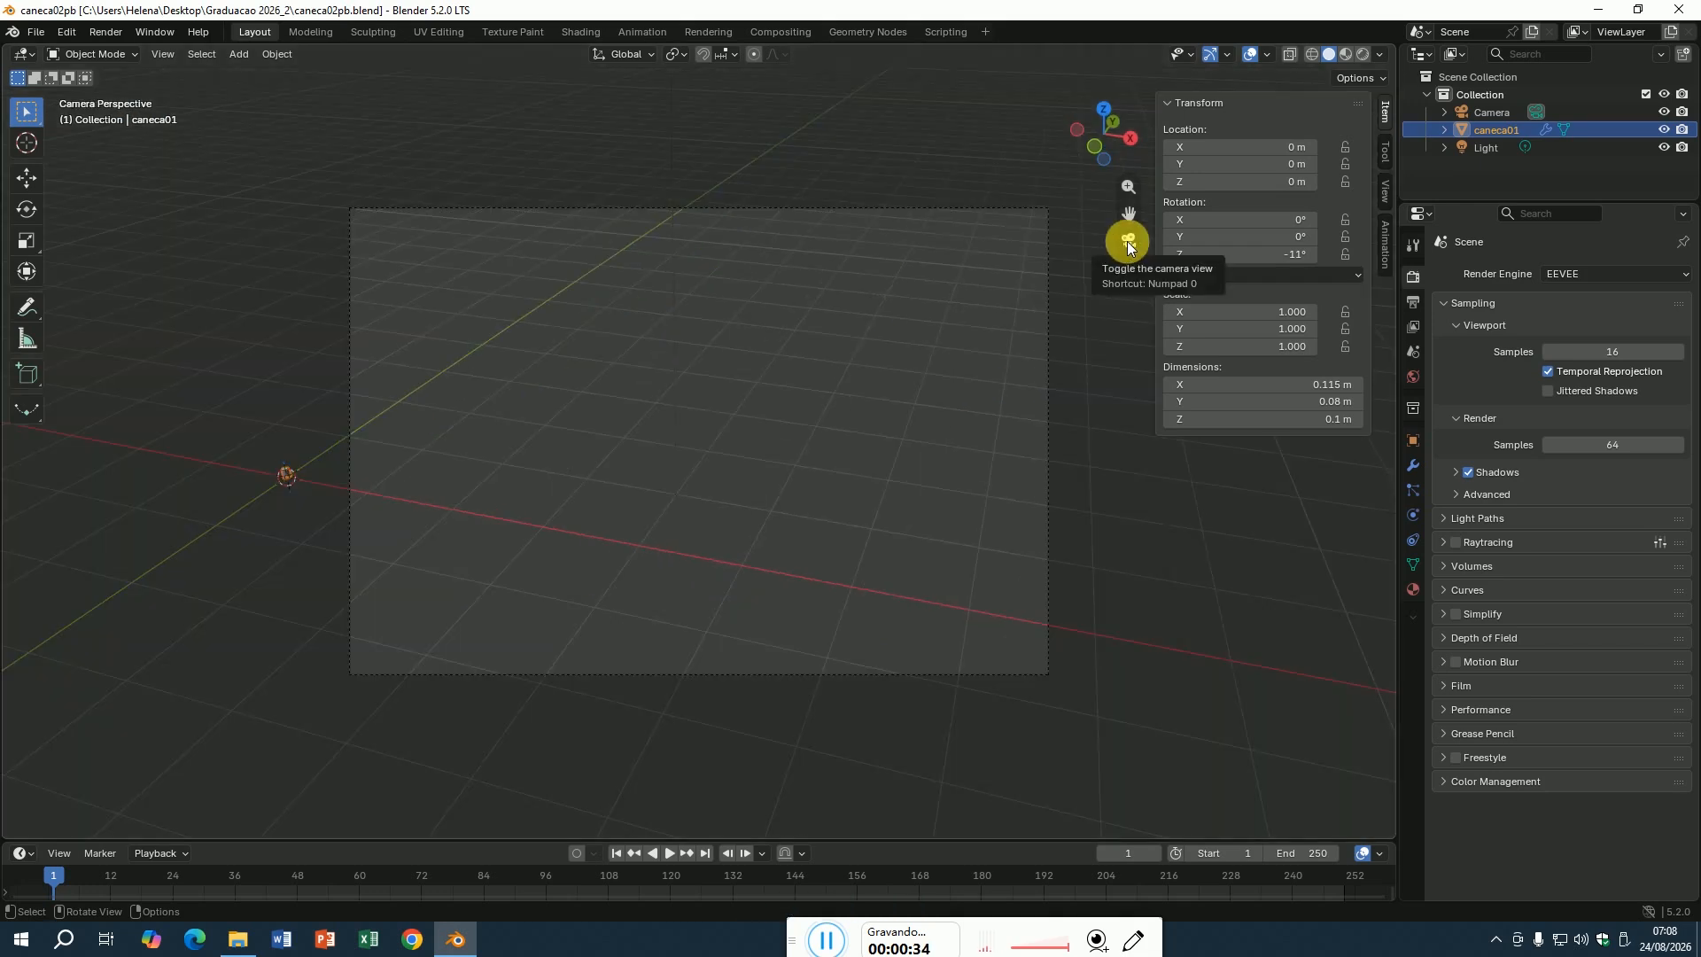
left_click(1128, 243)
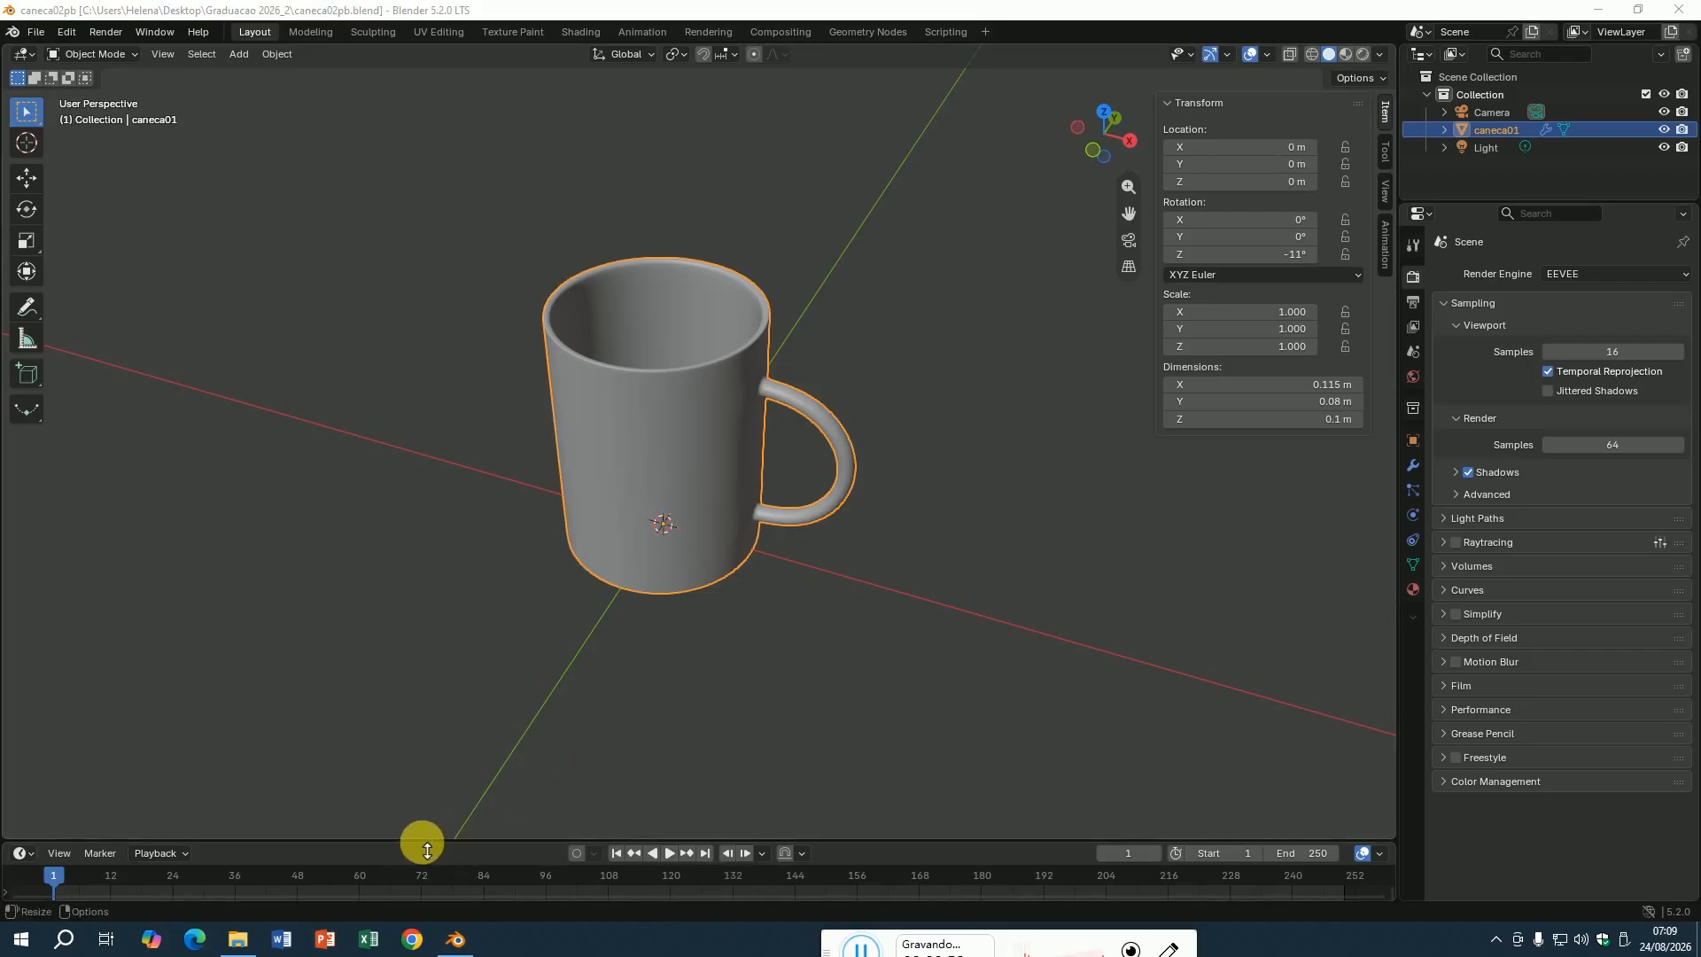
mouse_move(427, 849)
left_mouse_down()
mouse_move(425, 812)
mouse_move(429, 865)
left_mouse_up()
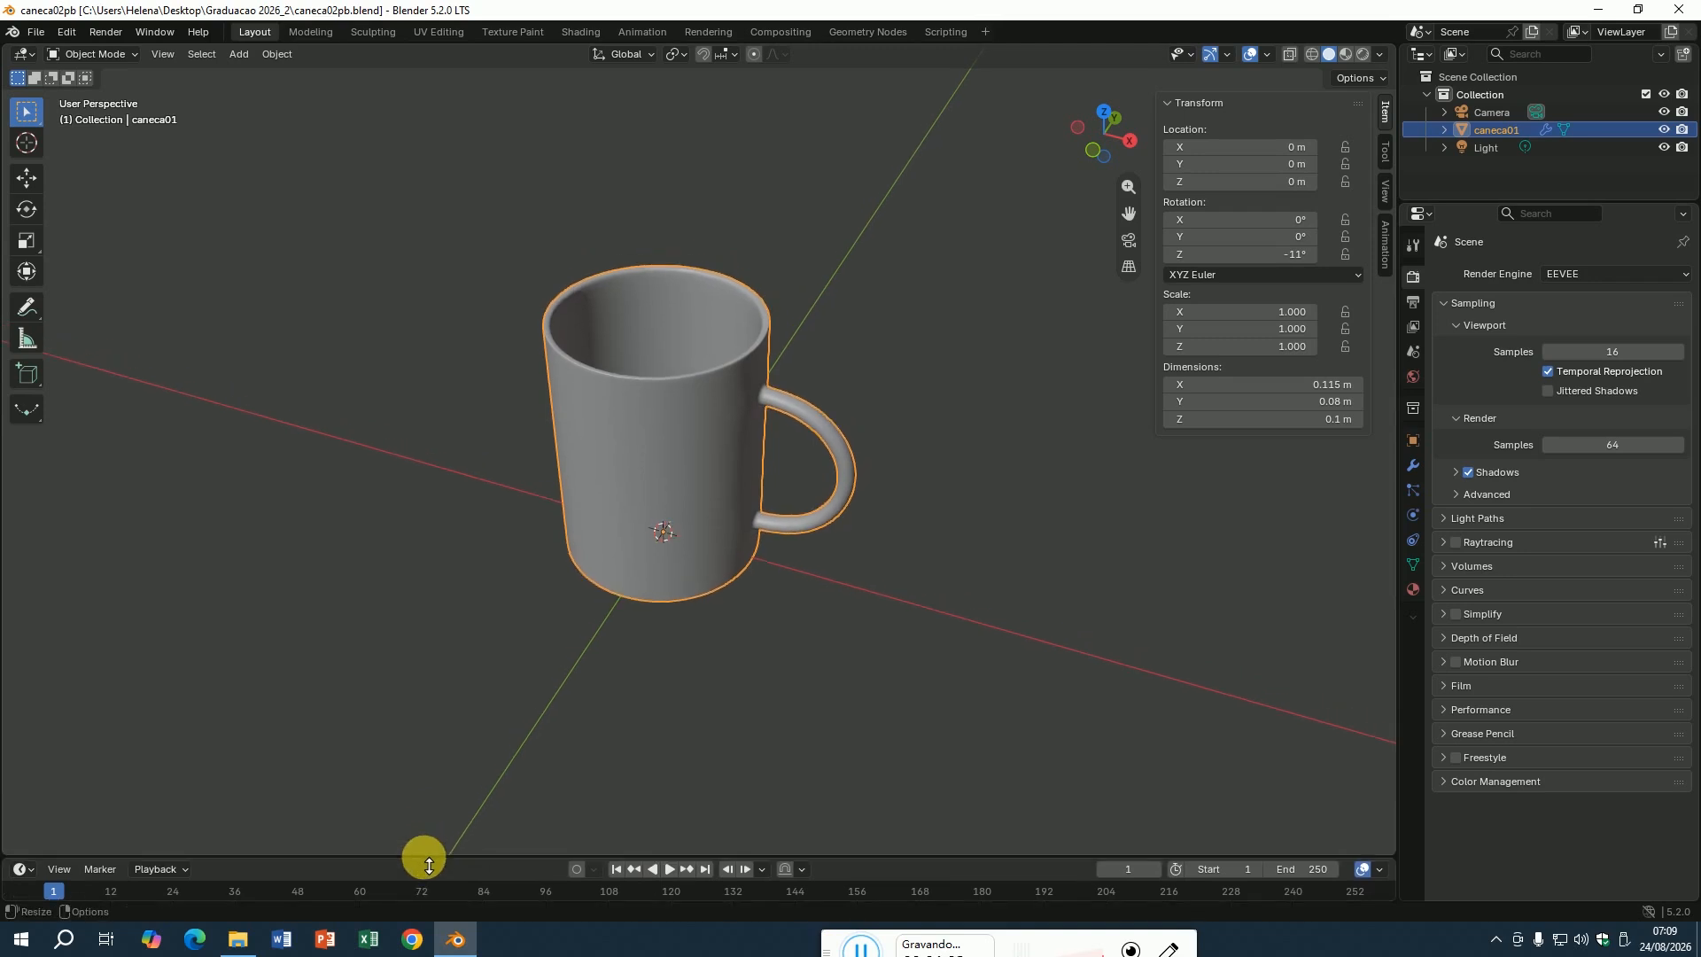
right_click(428, 865)
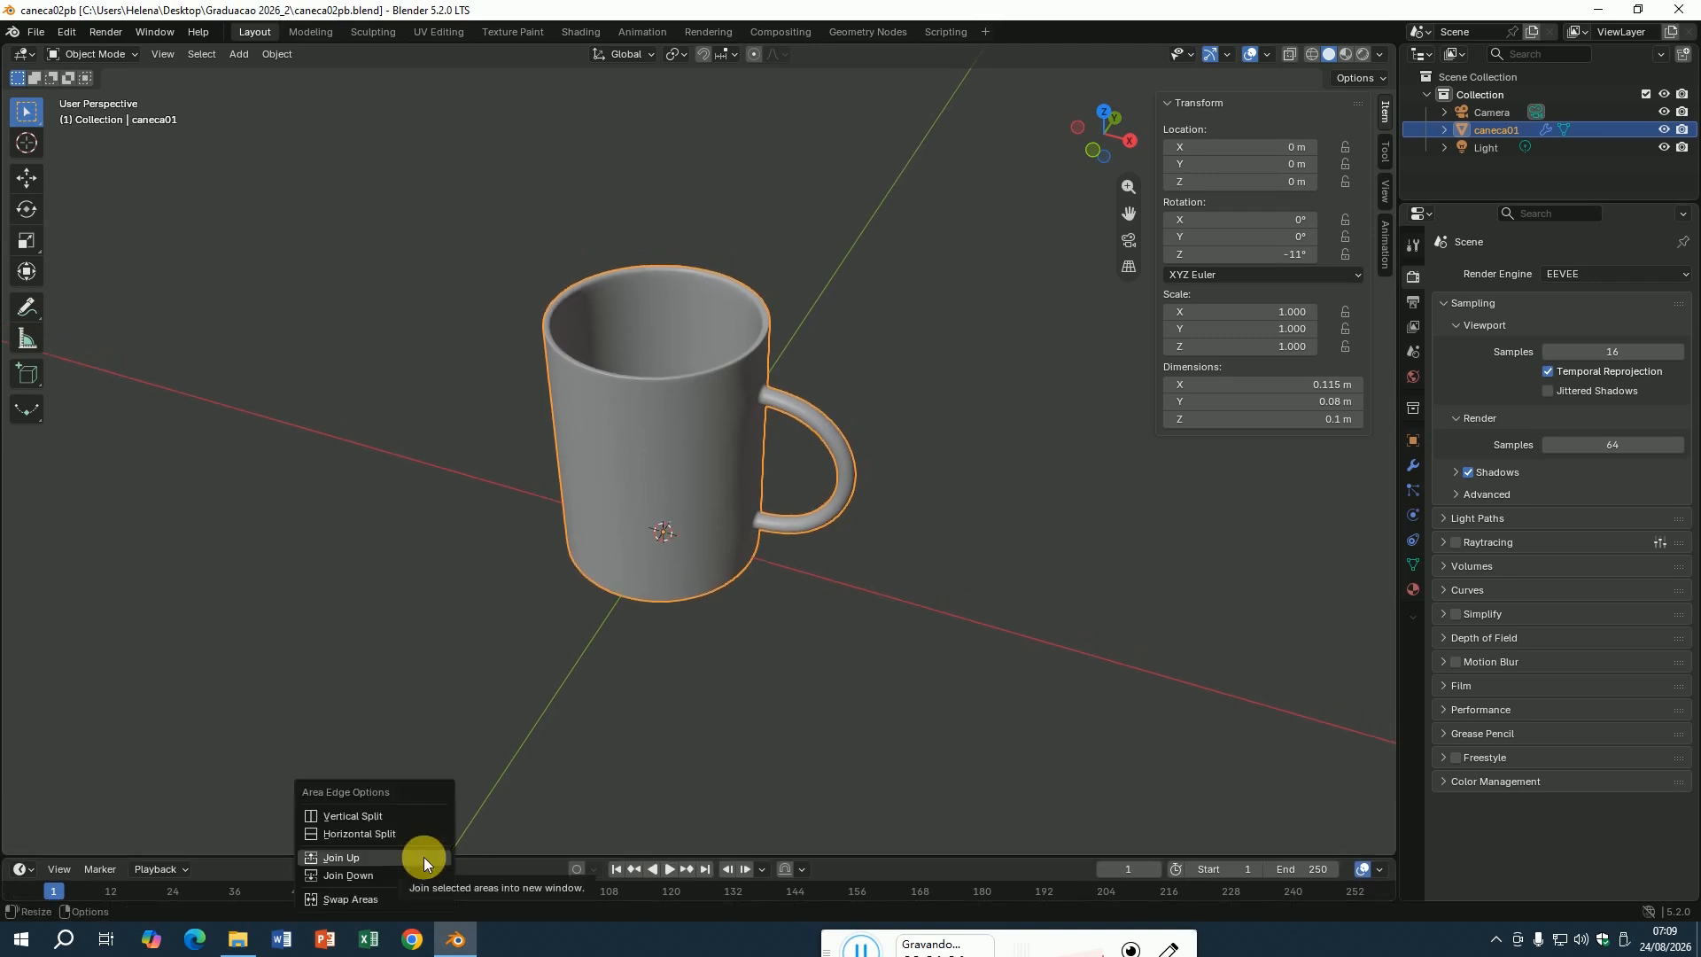
left_click(386, 816)
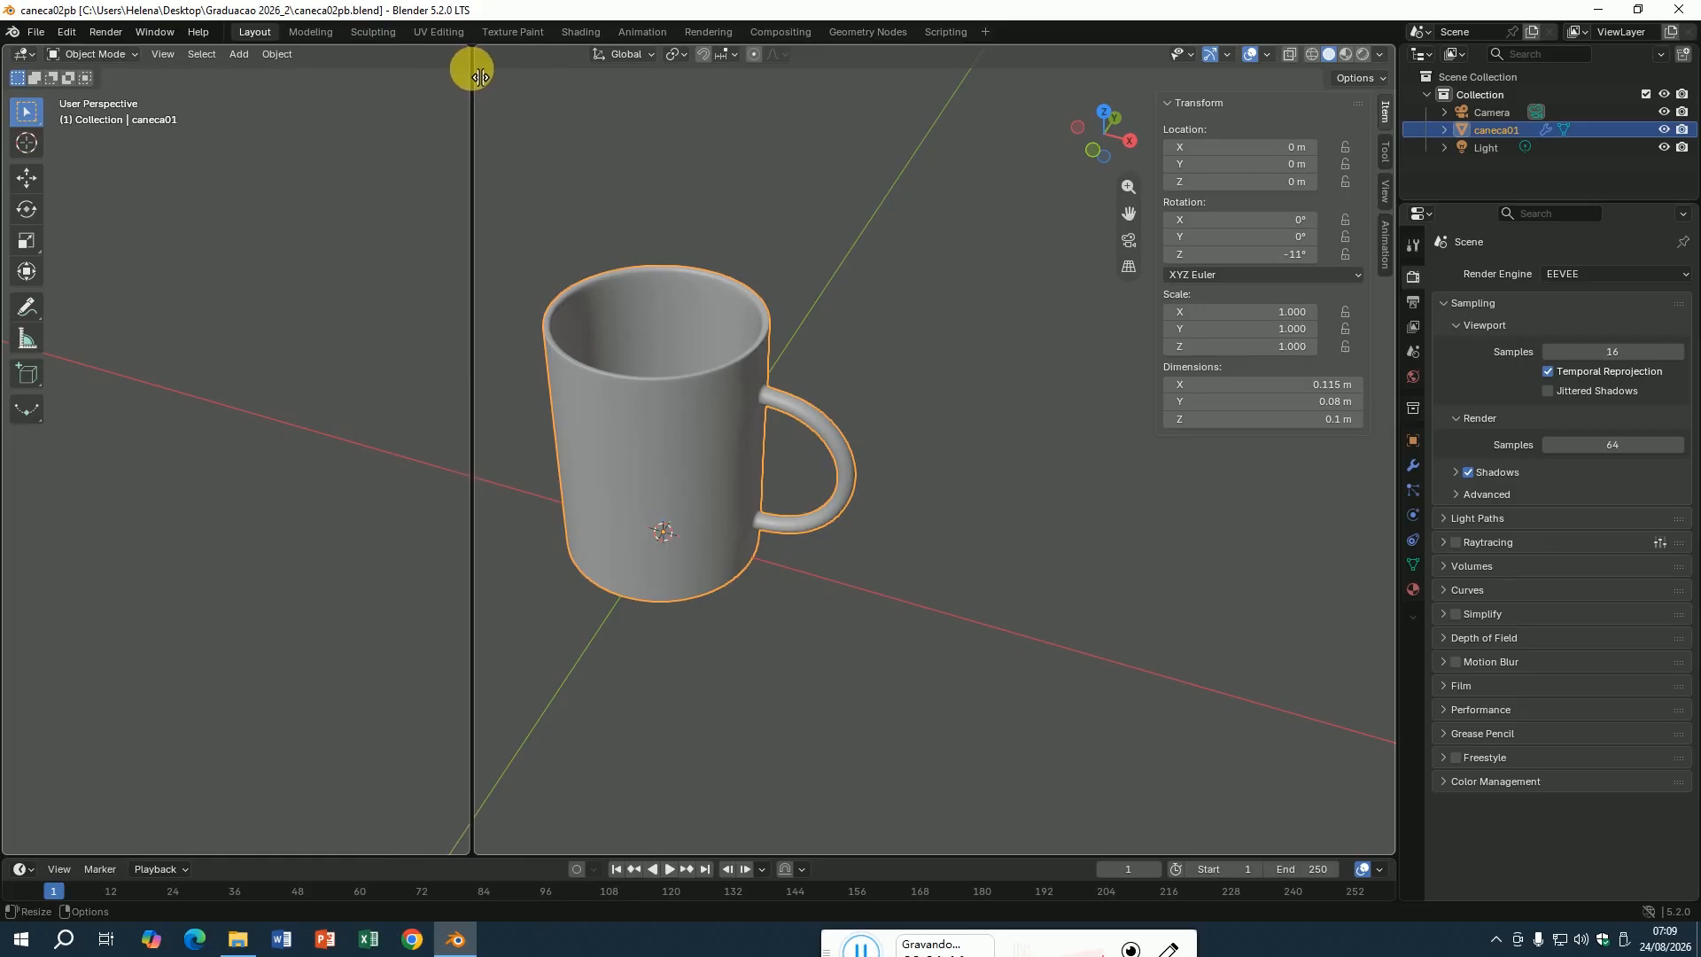
left_click(479, 77)
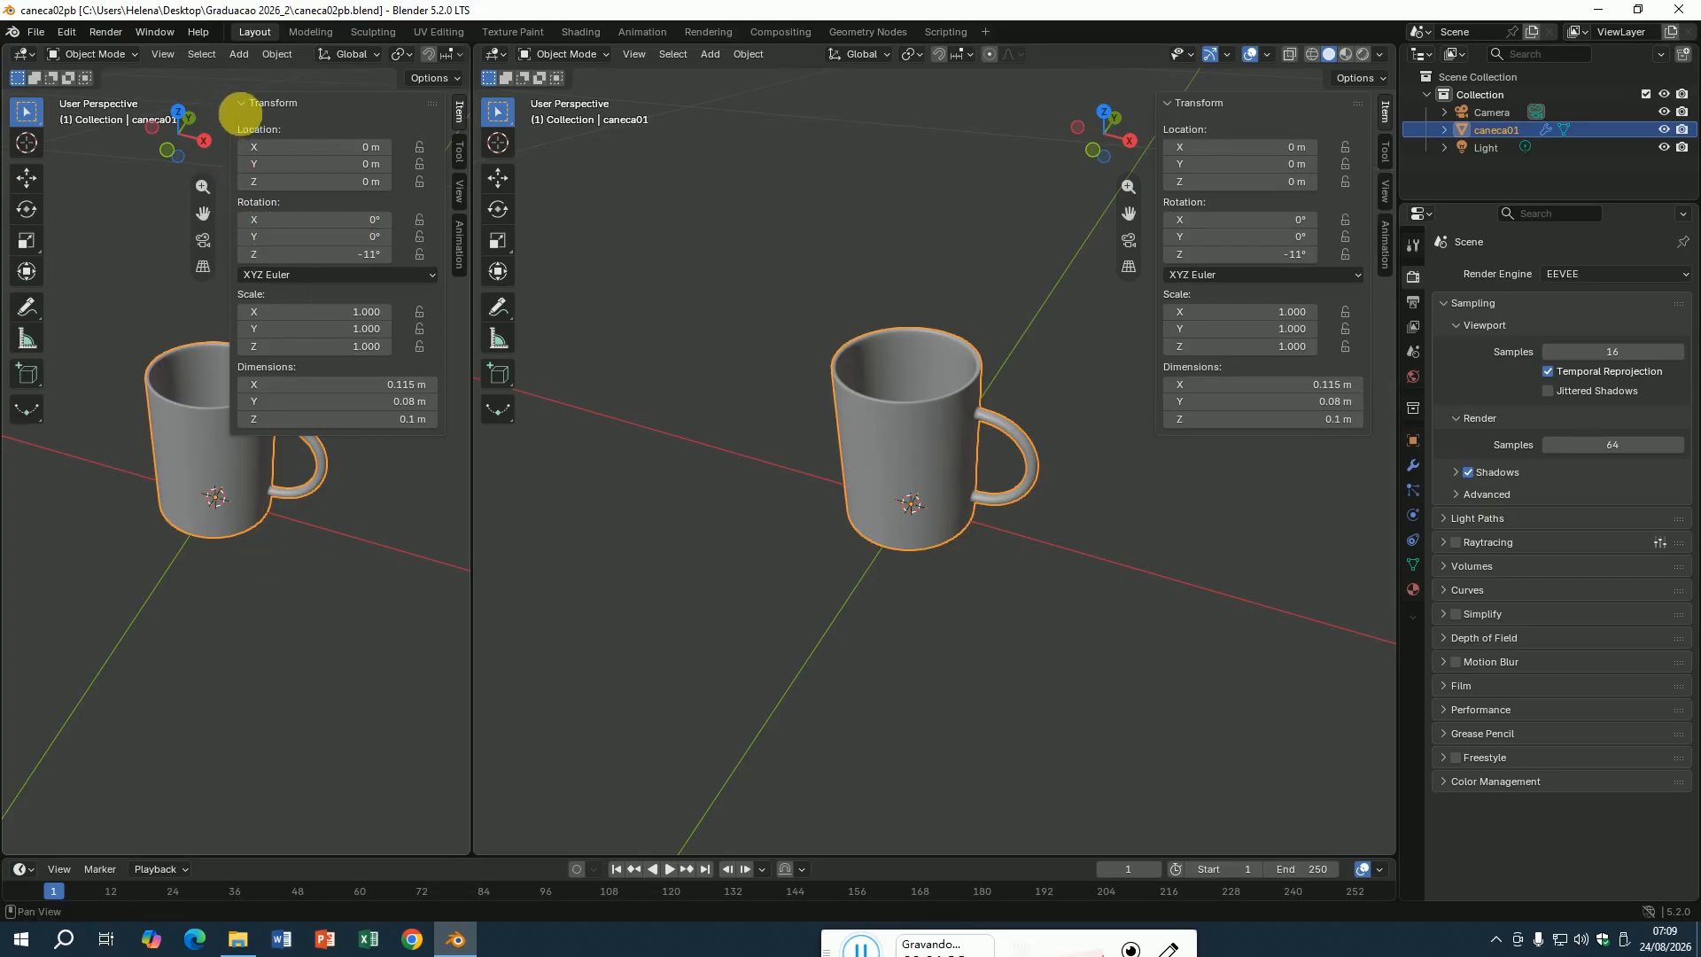
Hide the sidebar in the narrower viewport and switch that viewport to the camera view.
left_click(241, 106)
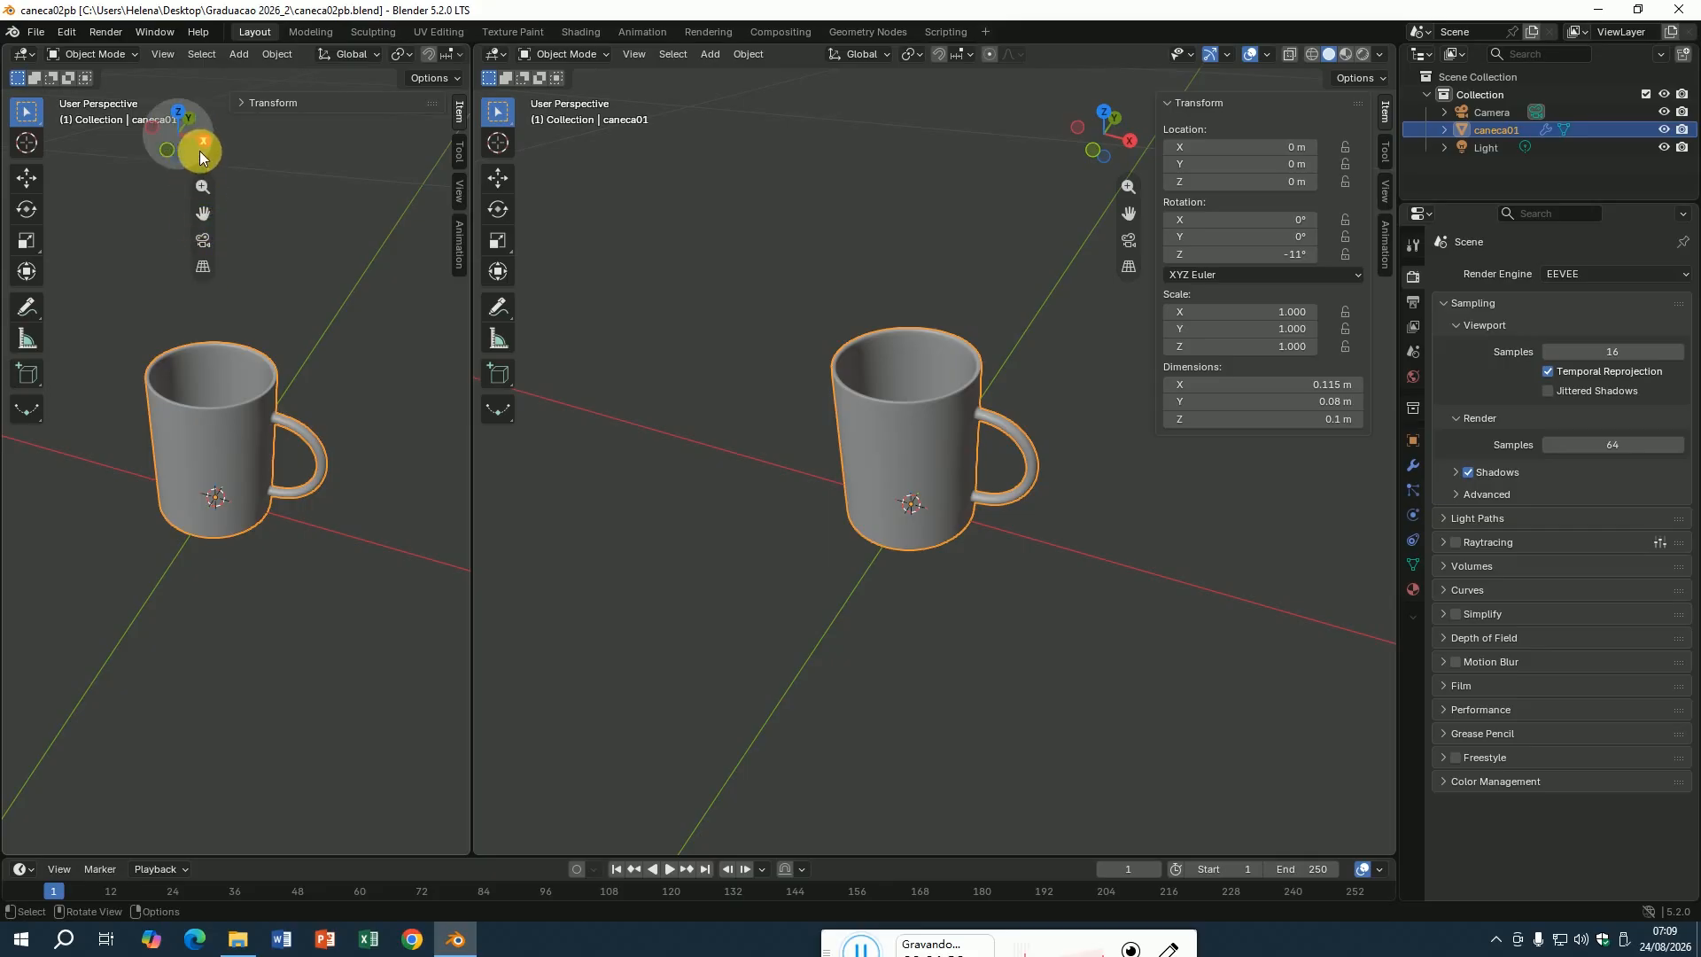
left_click(243, 105)
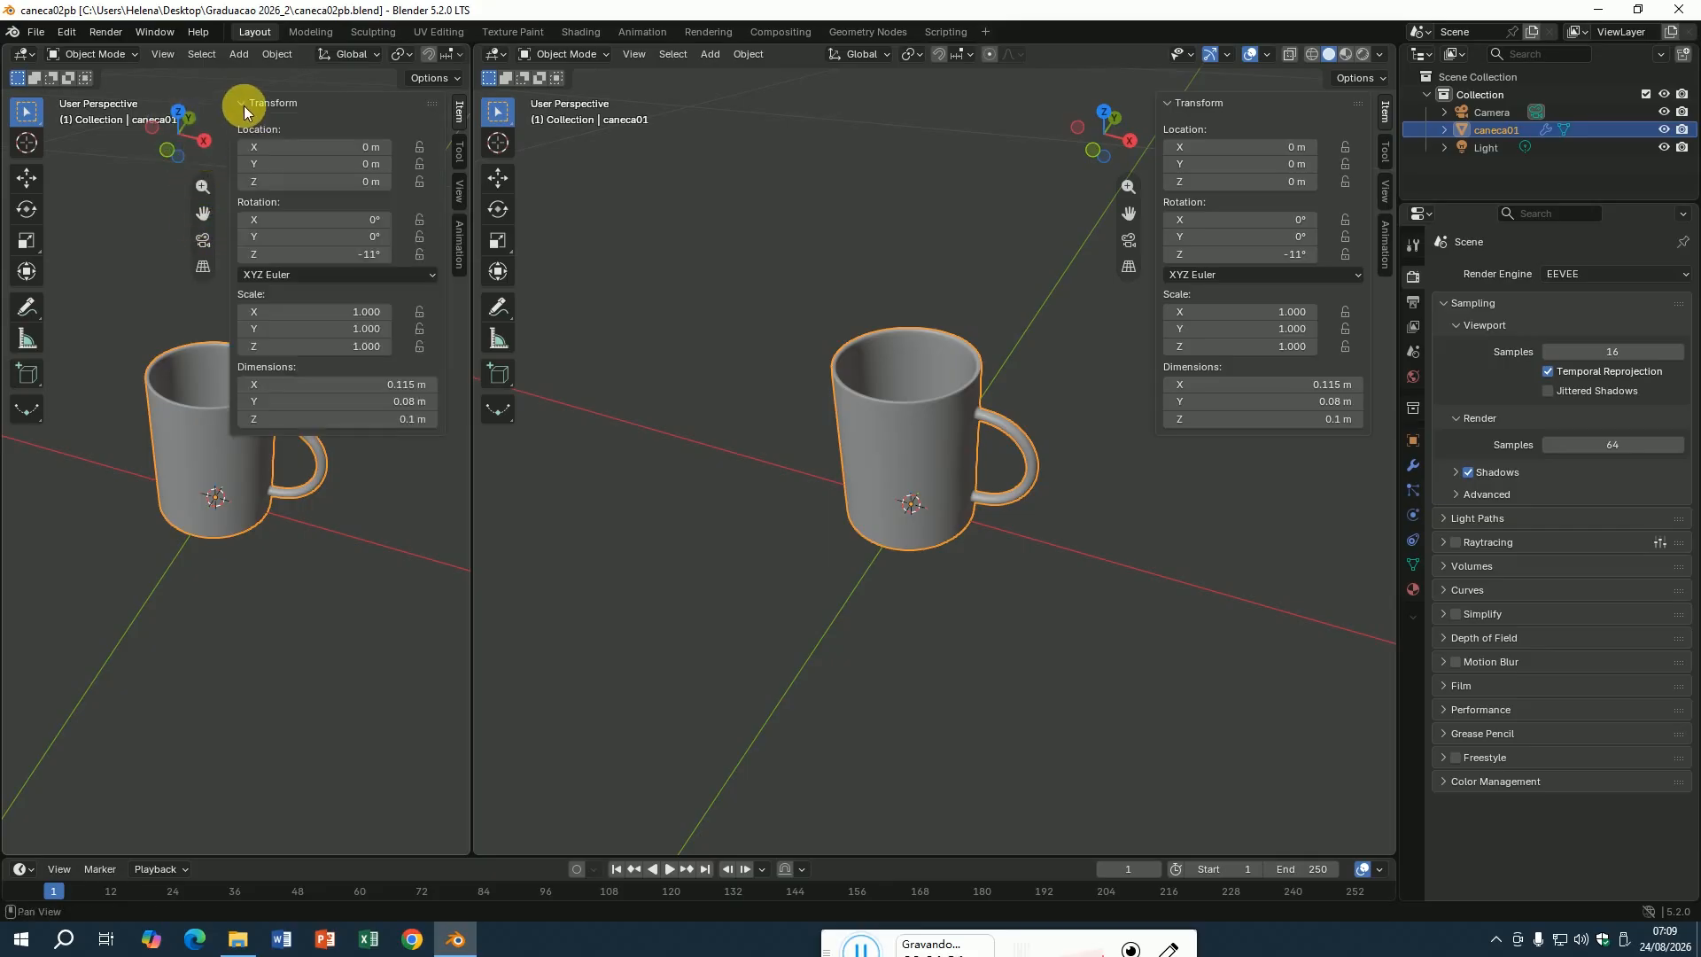
left_click(163, 54)
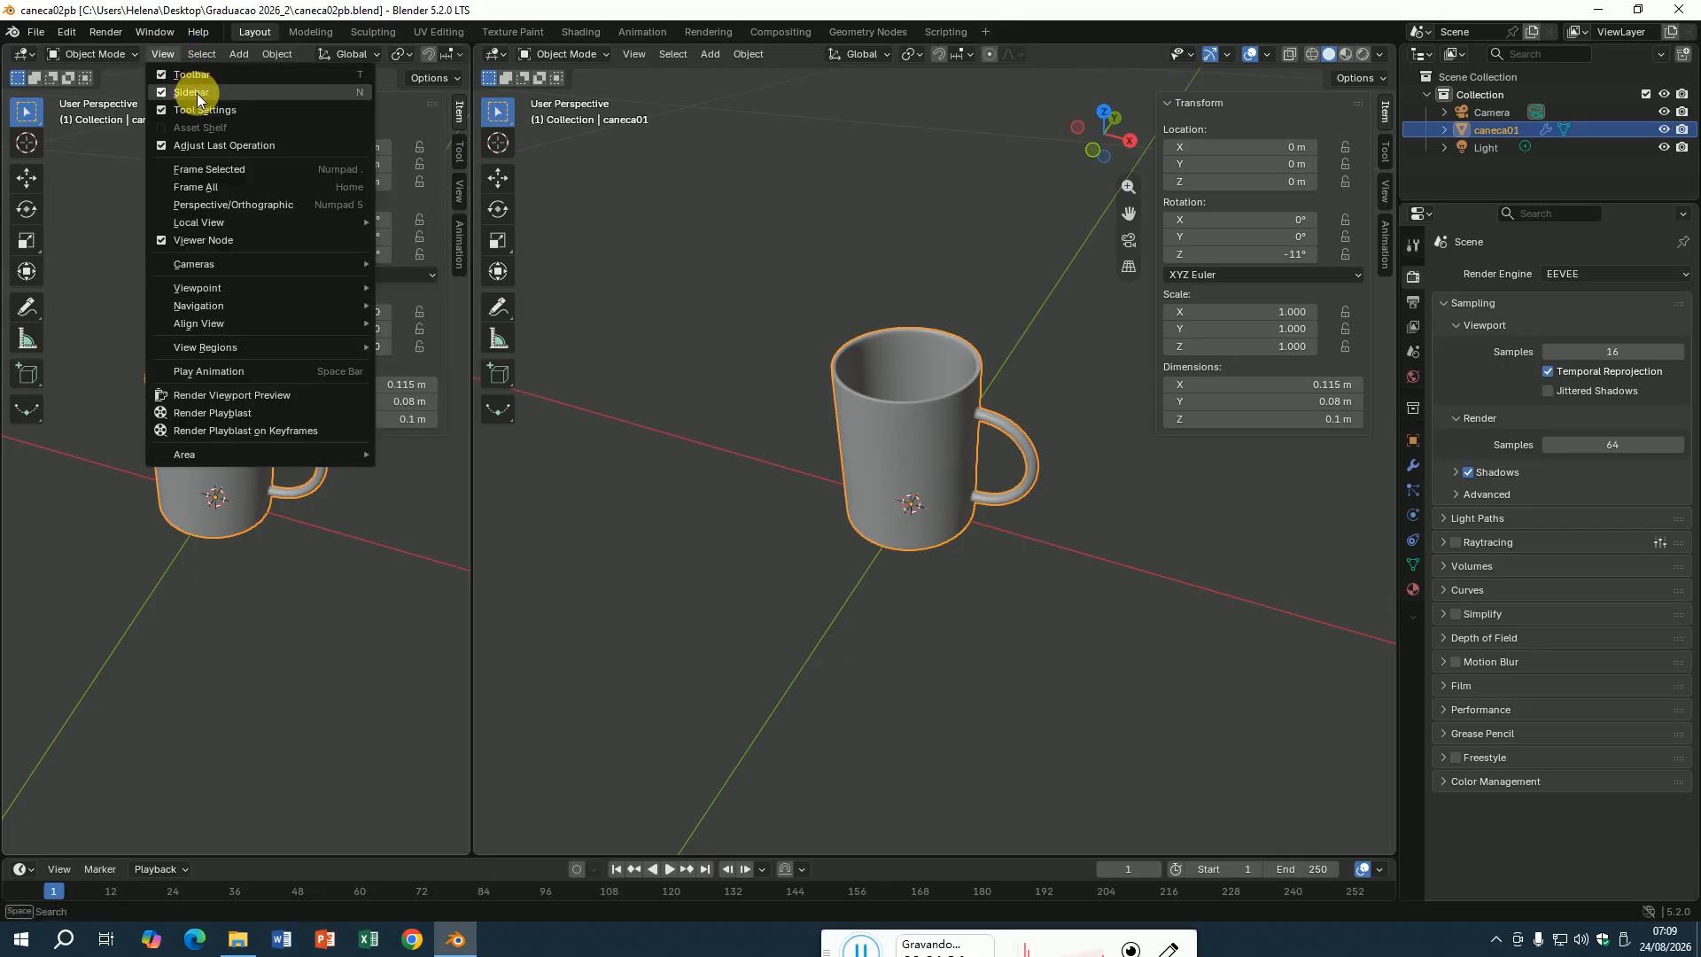
left_click(246, 636)
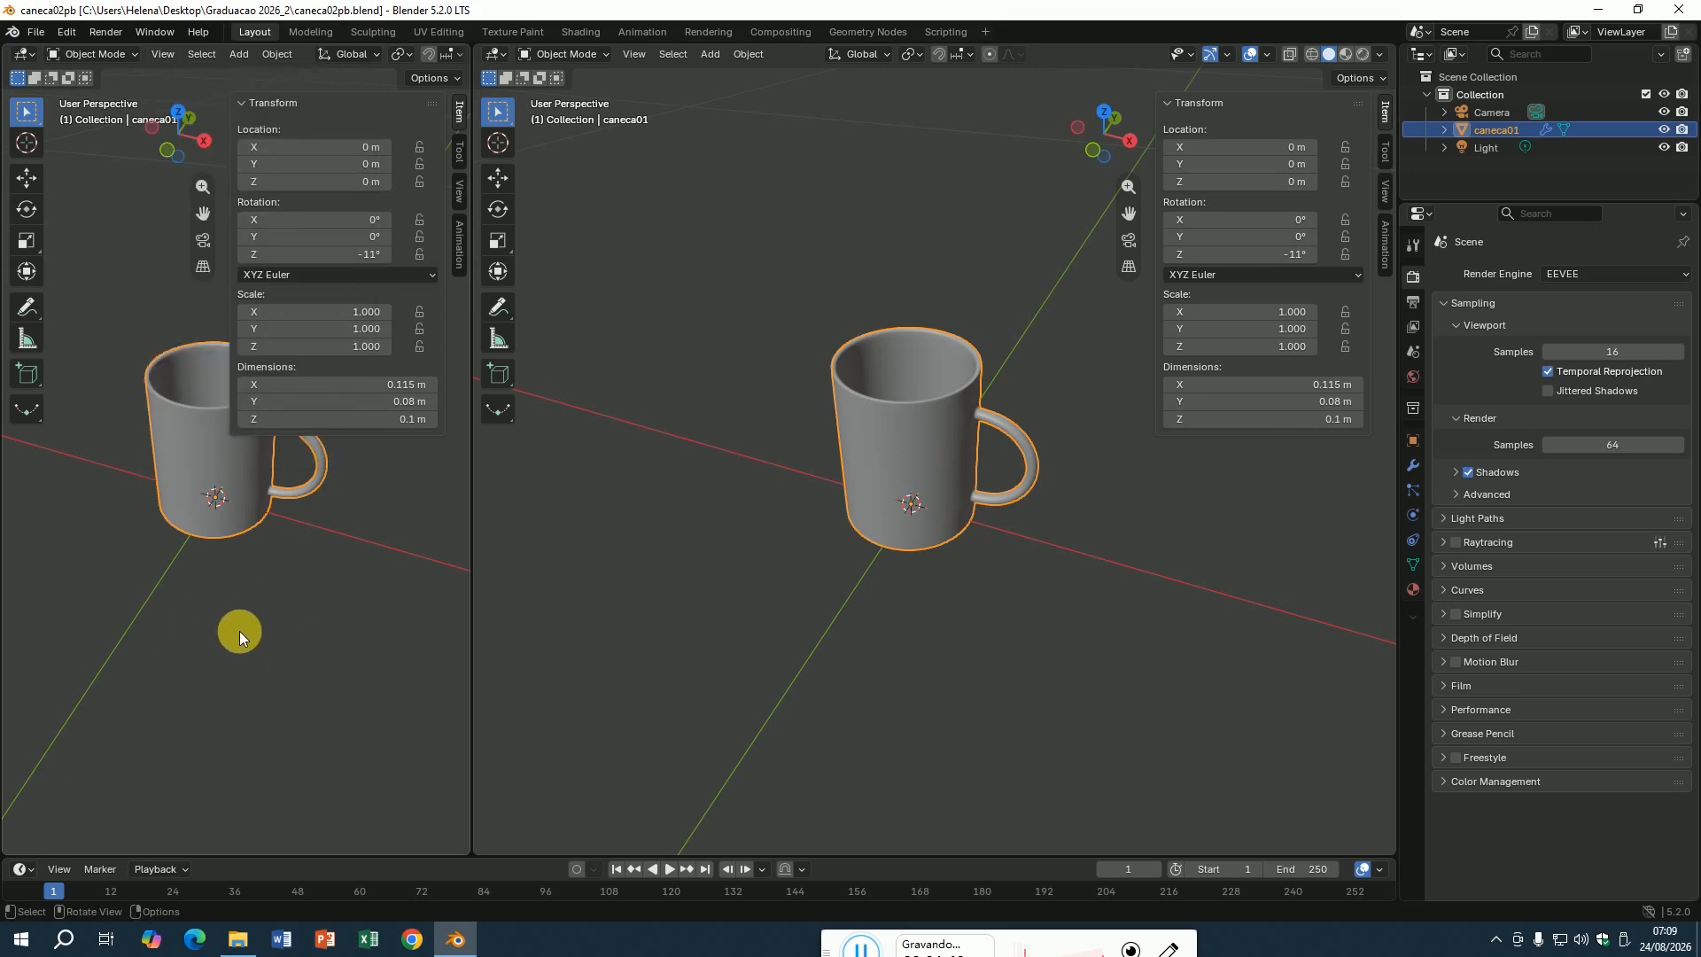
key("n")
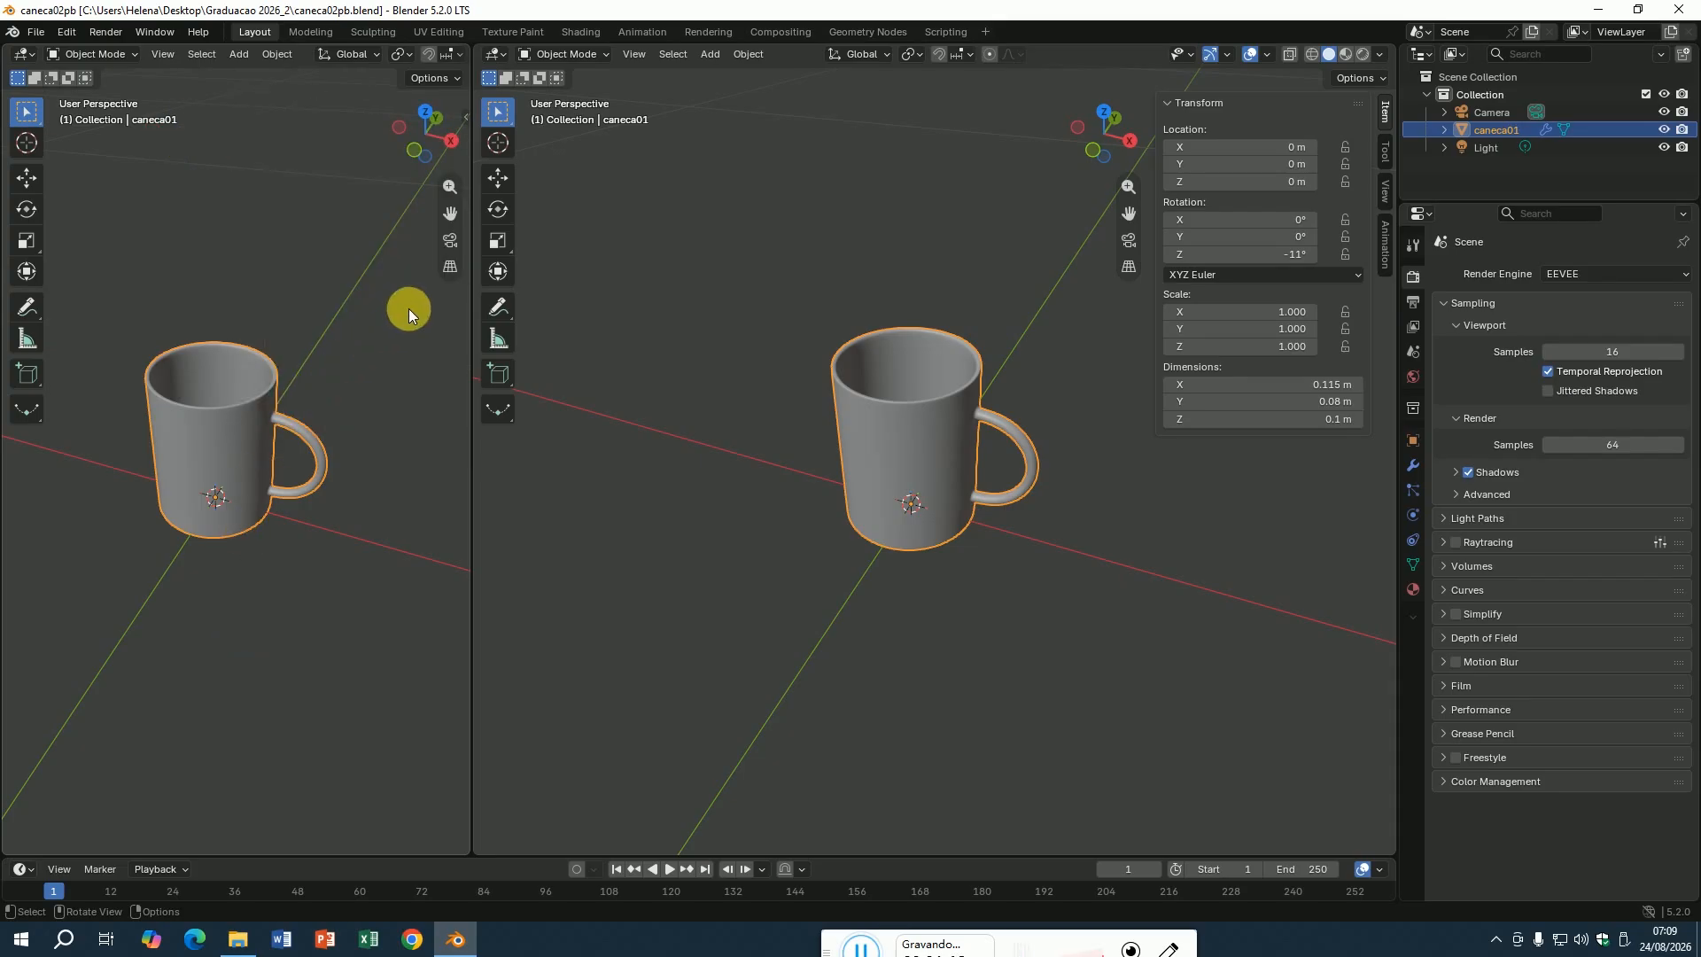
left_click(449, 241)
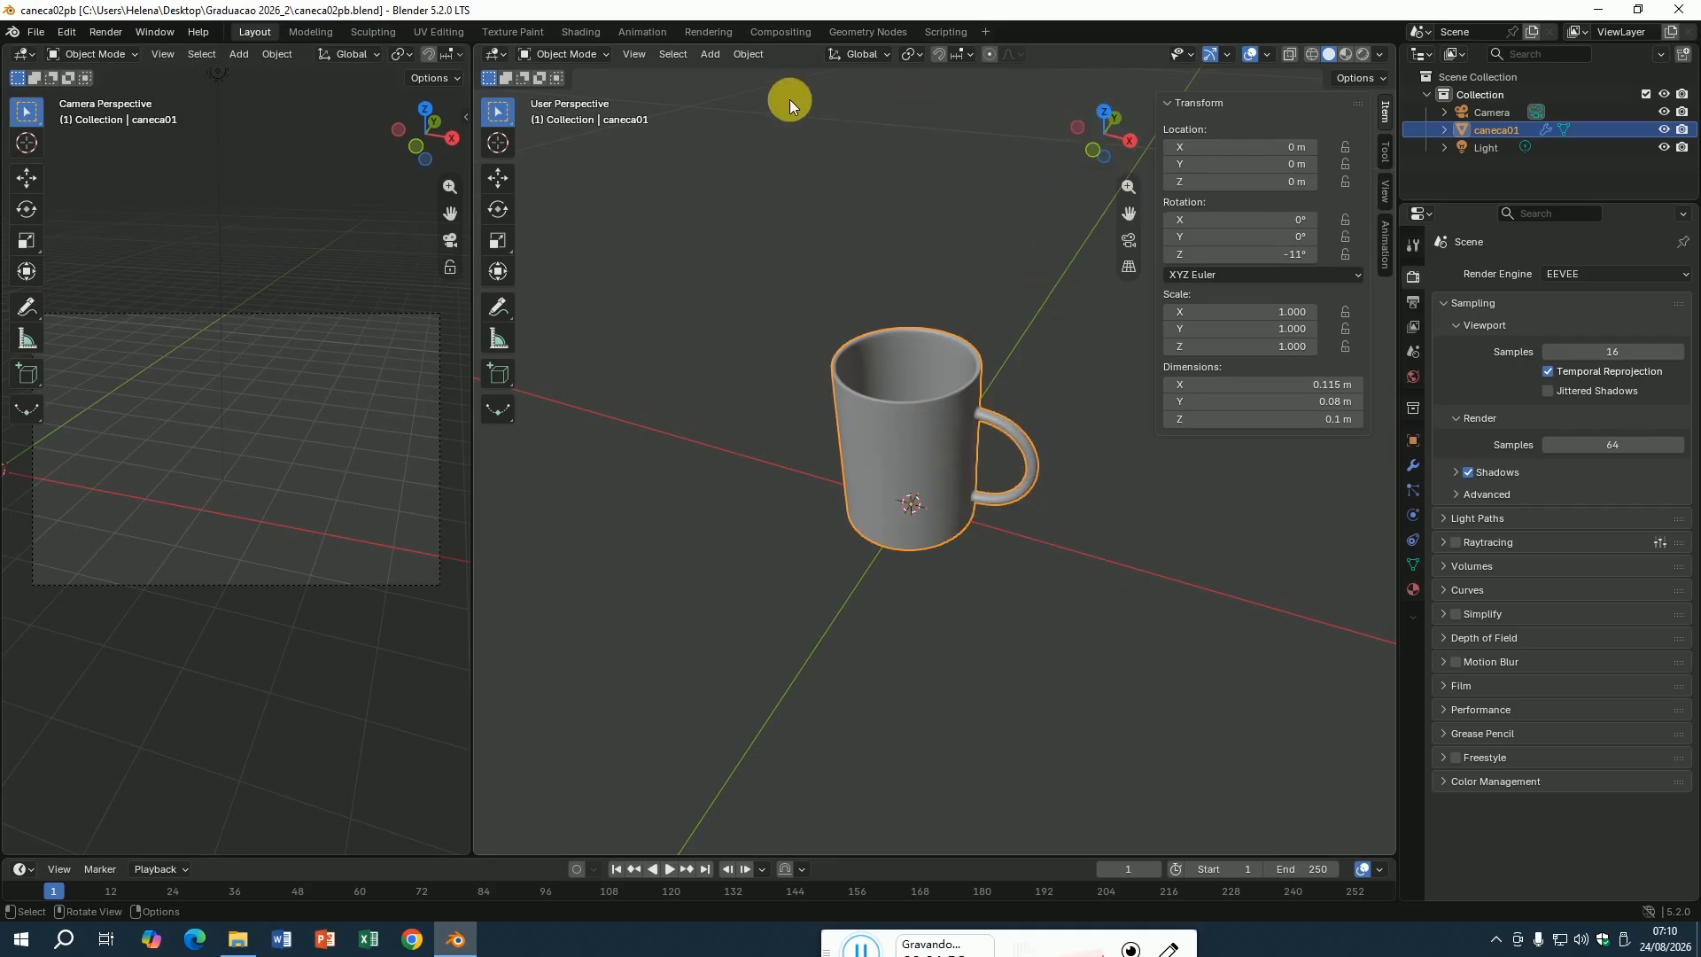
Frame the selected mug in the larger viewport and zoom out to leave ample space around it.
left_click(637, 55)
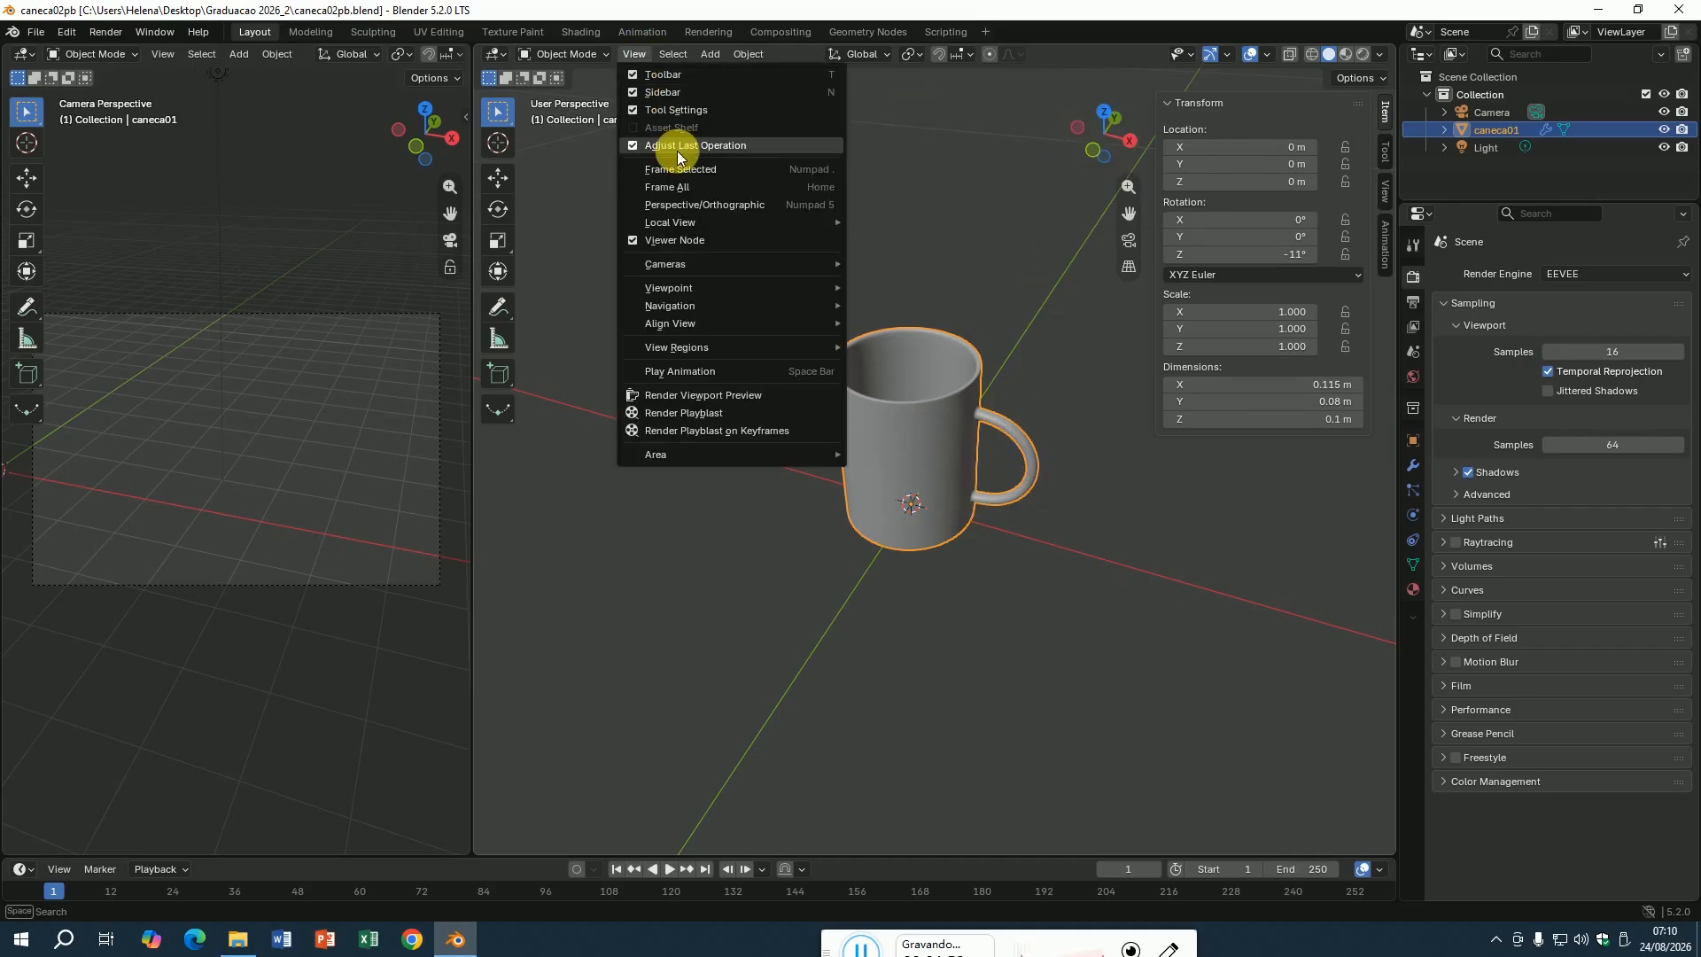
left_click(706, 187)
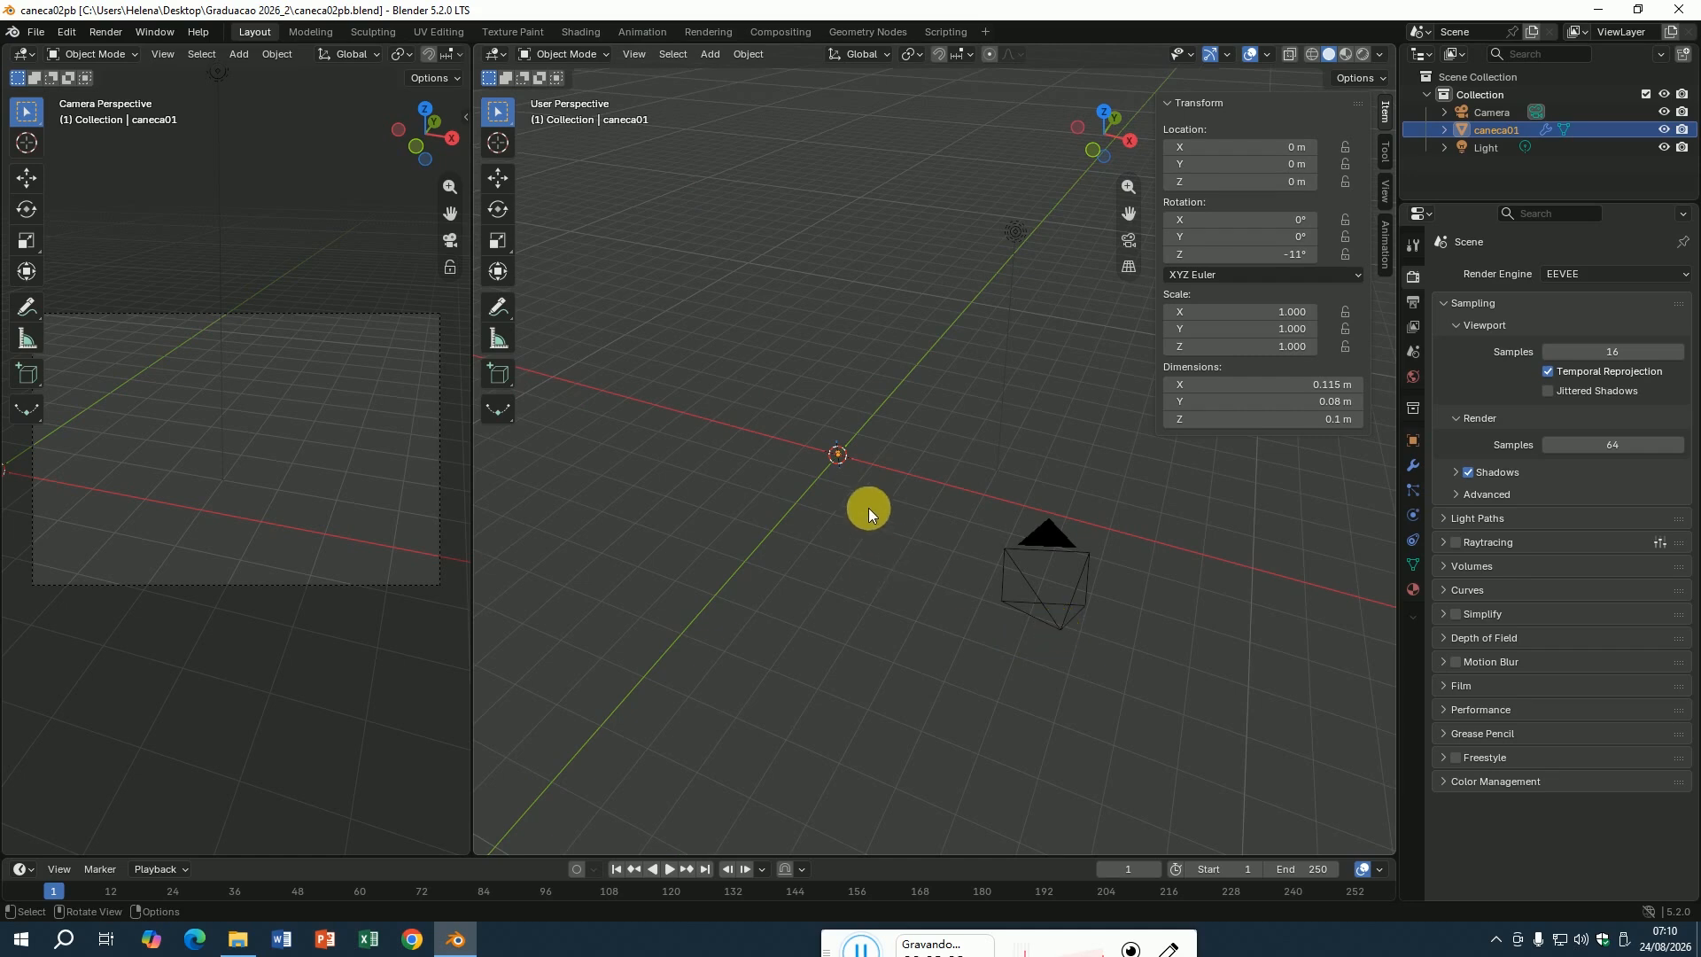
left_click(638, 55)
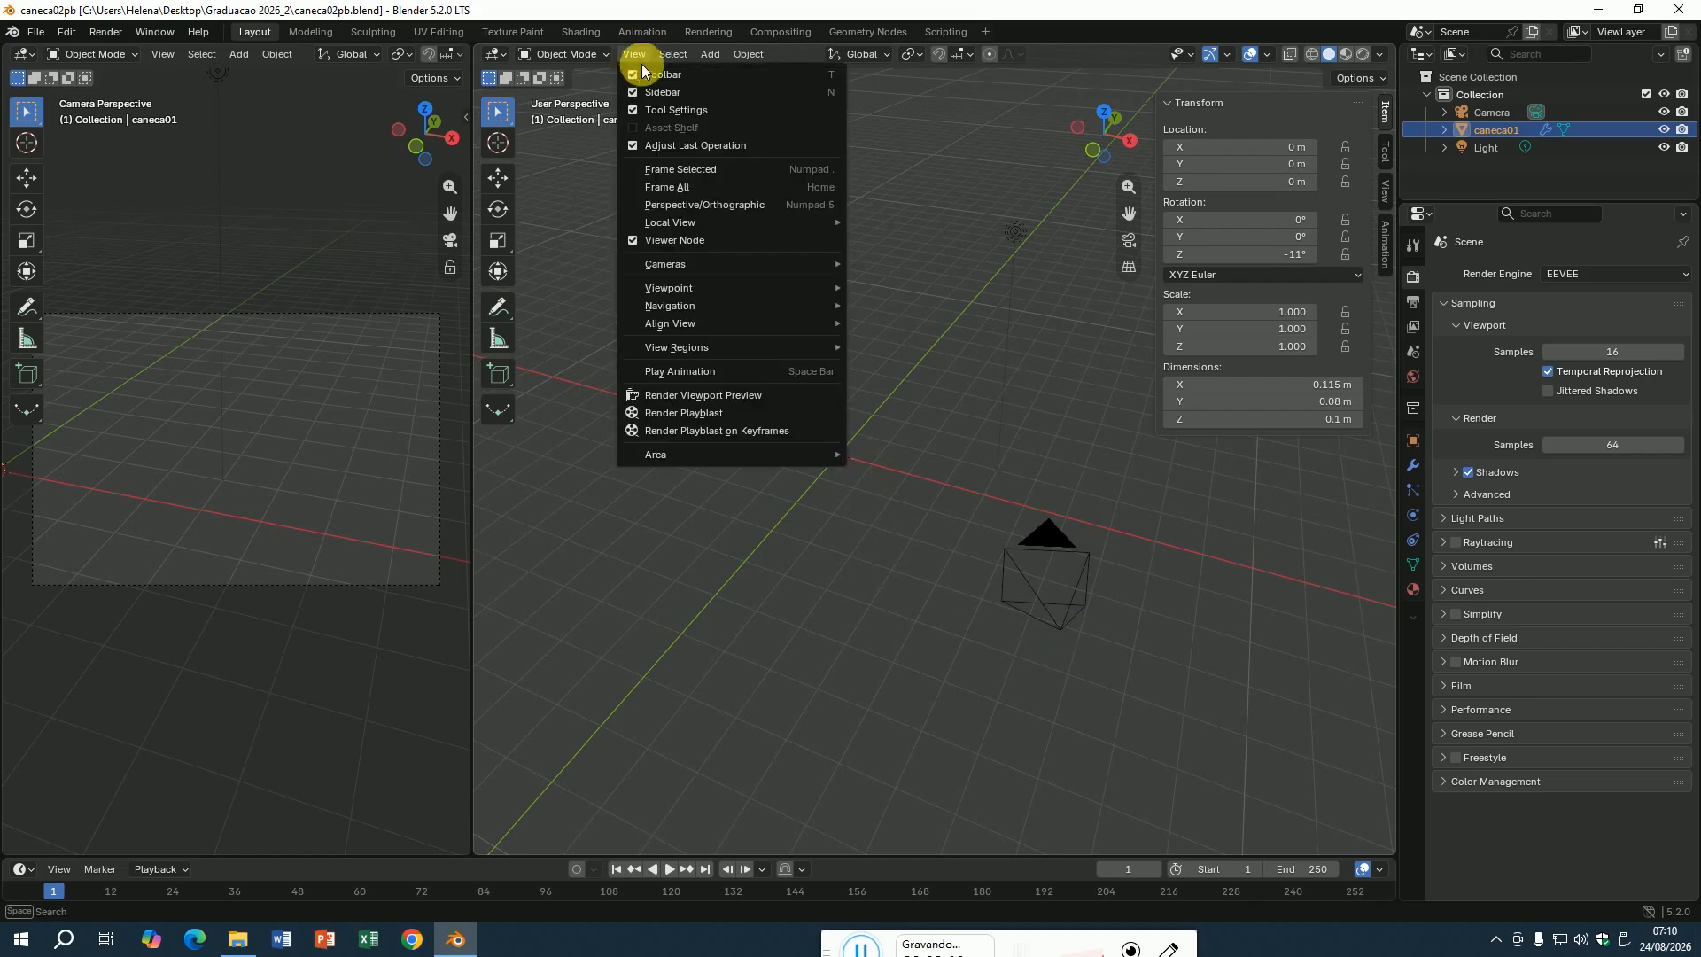
left_click(702, 170)
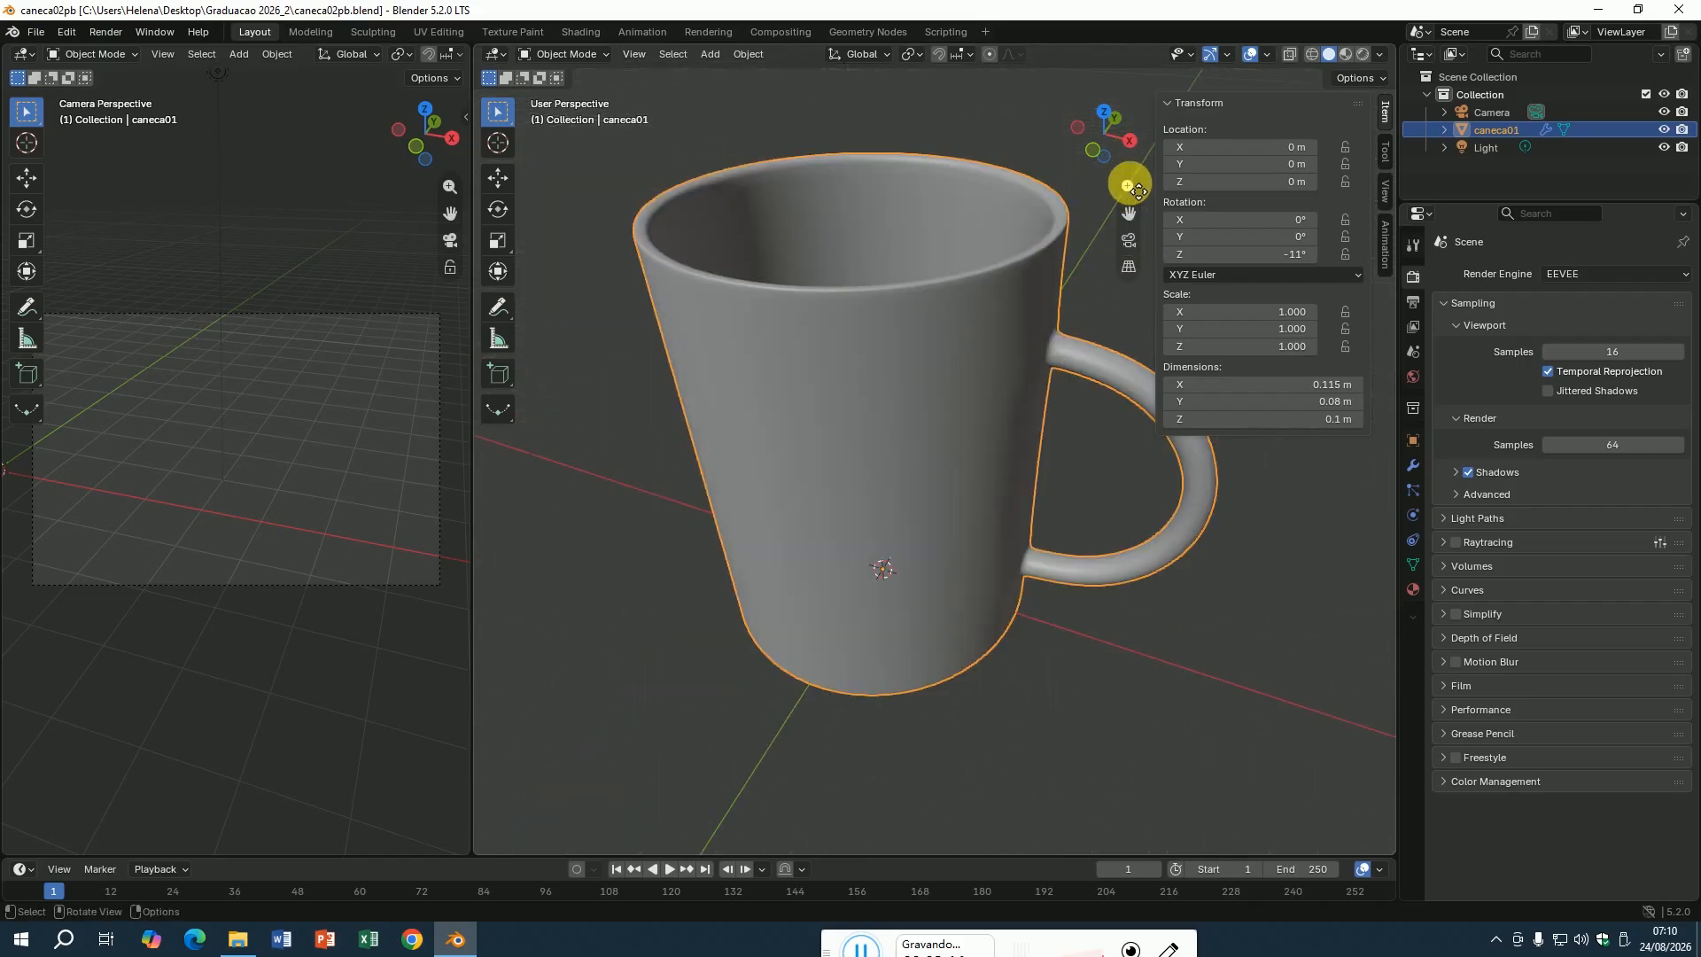
left_click_drag(1129, 186, 1034, 615)
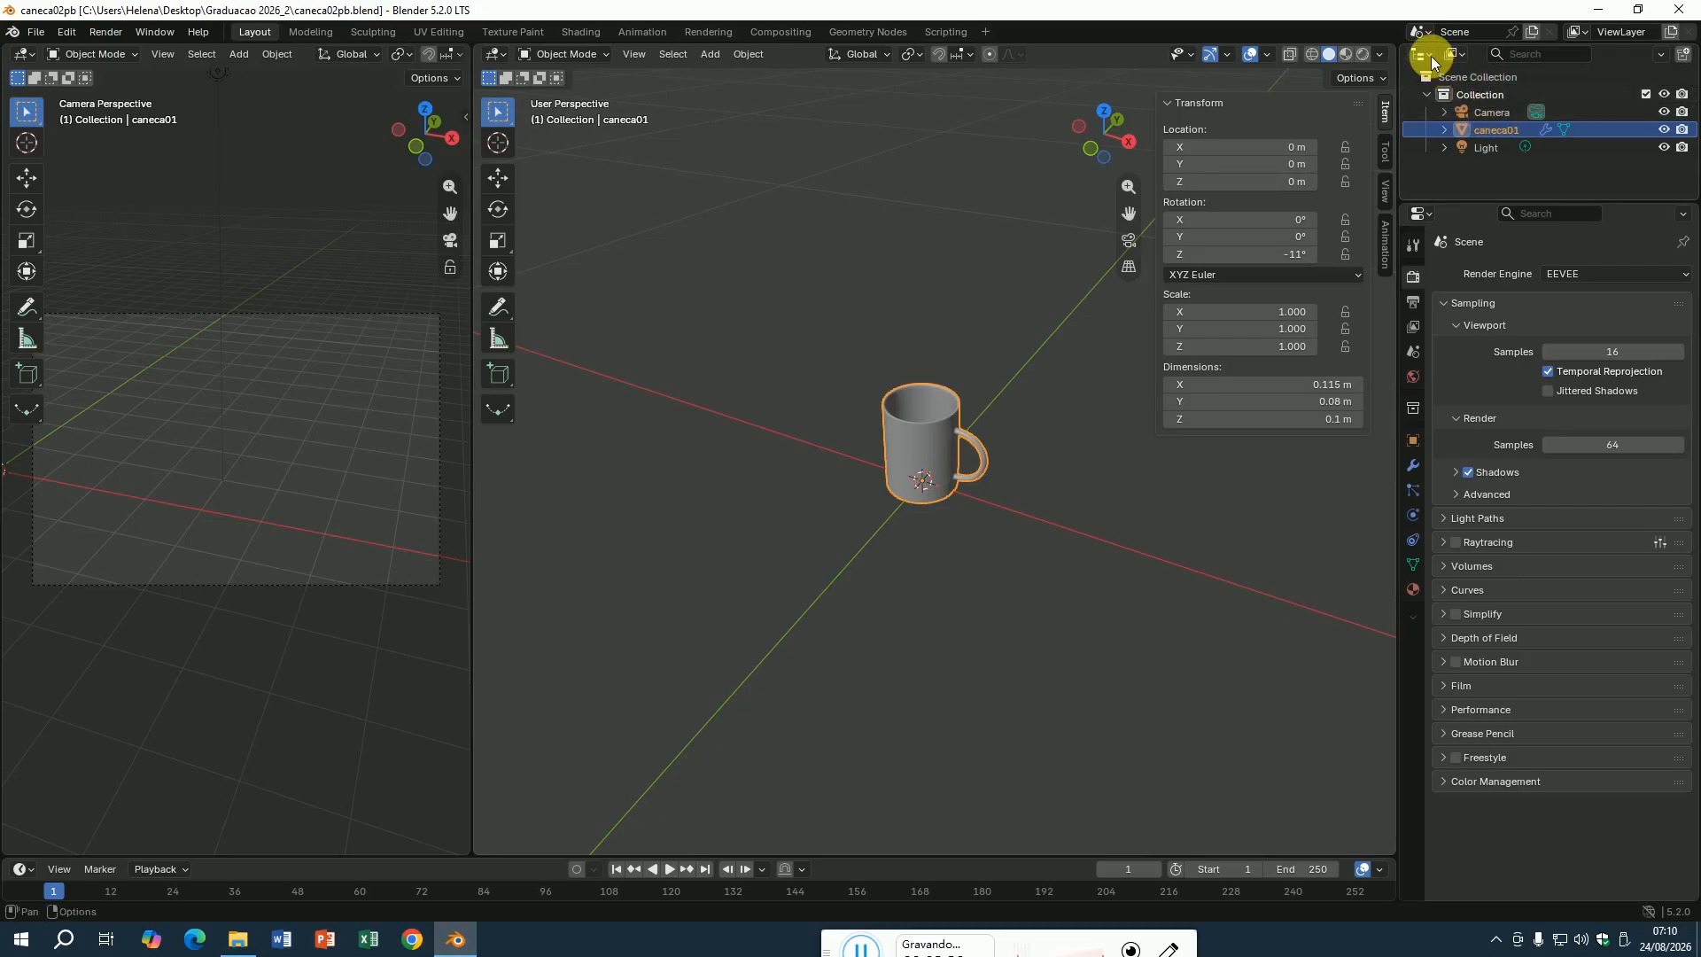
Align the active camera to the larger viewport's current view and return that viewport to user perspective.
left_click(1496, 112)
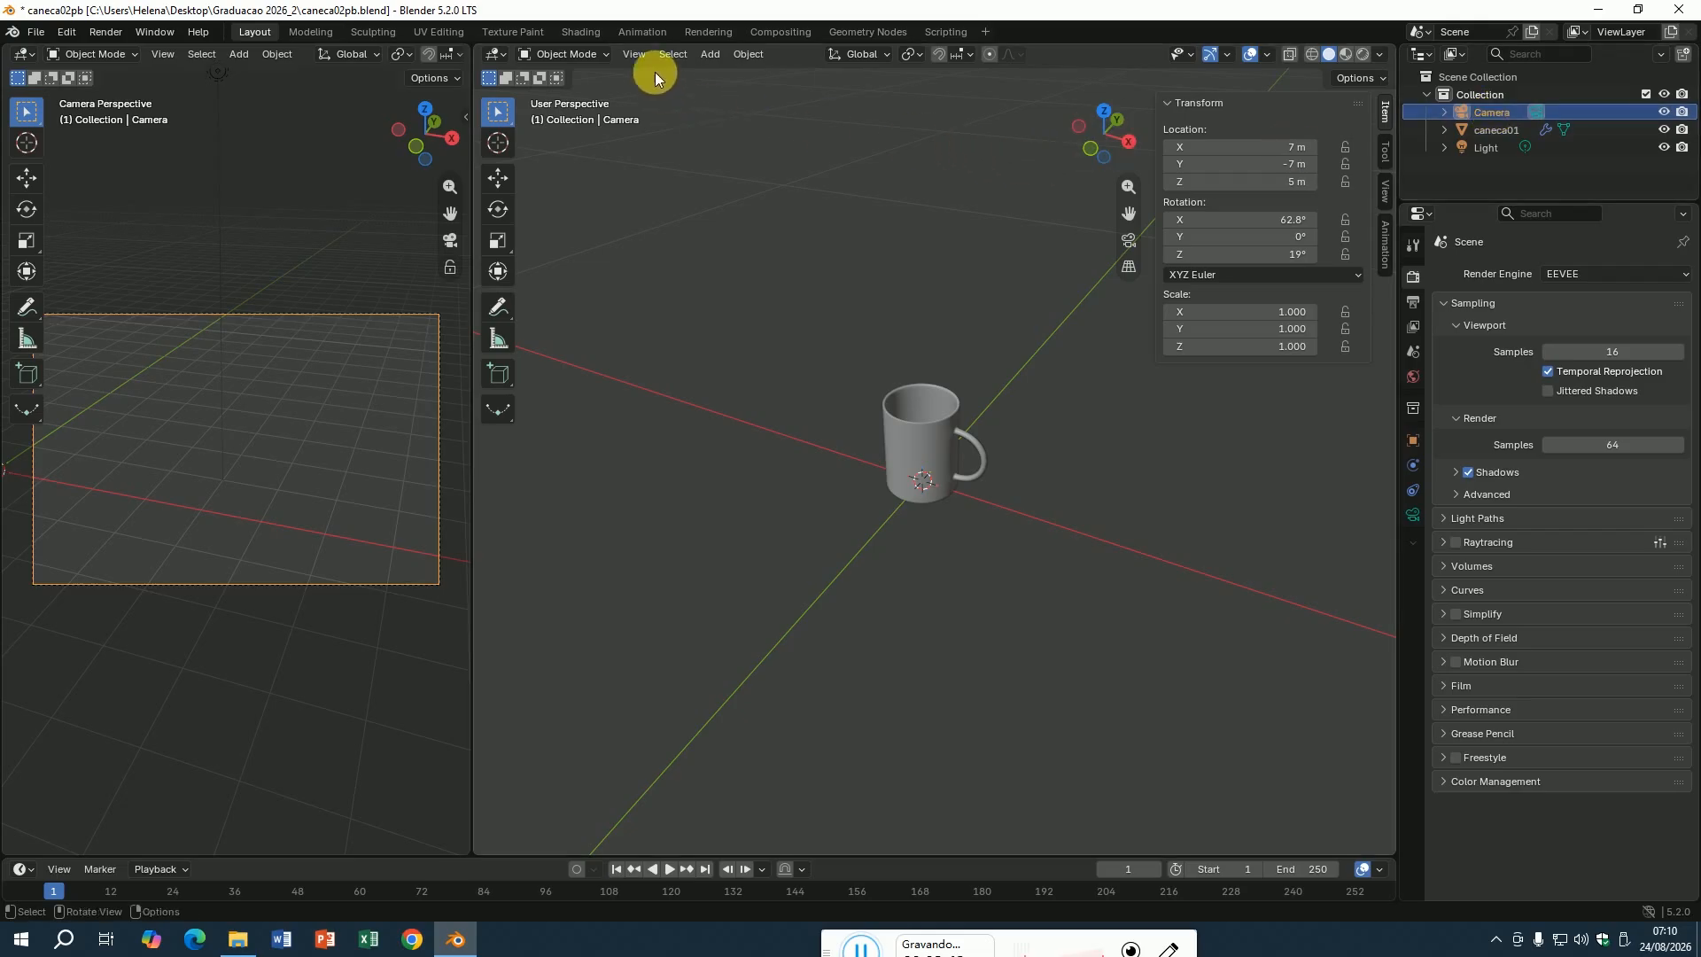
left_click(634, 54)
mouse_move(730, 325)
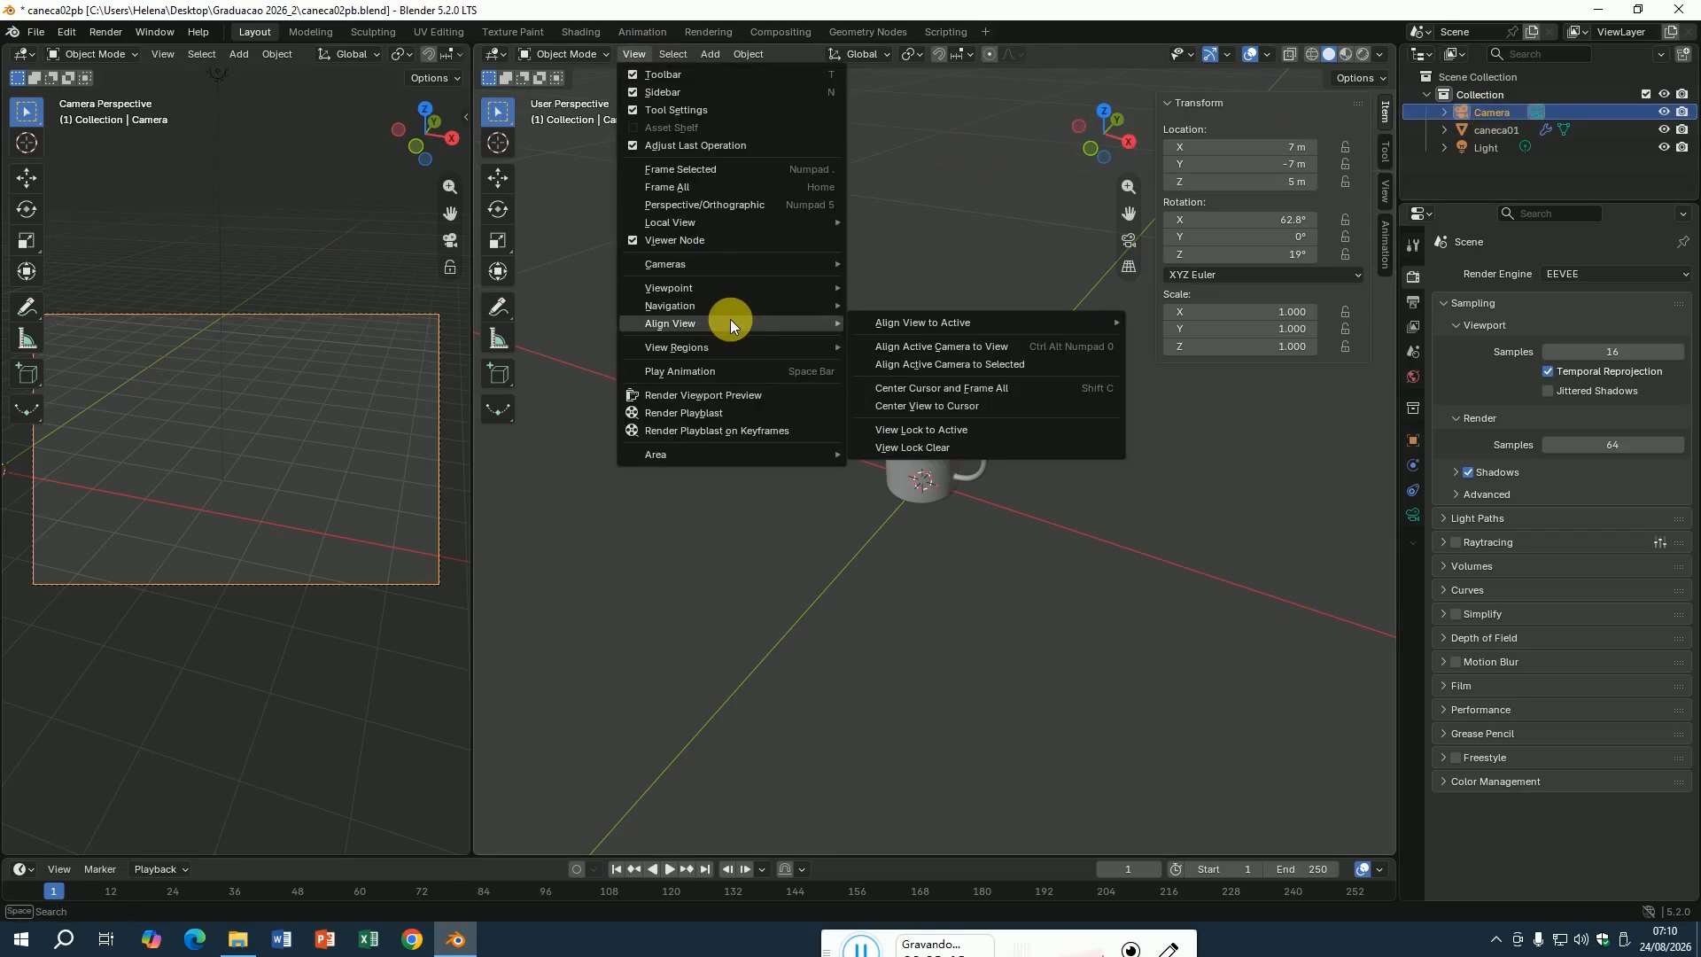
left_click(1003, 348)
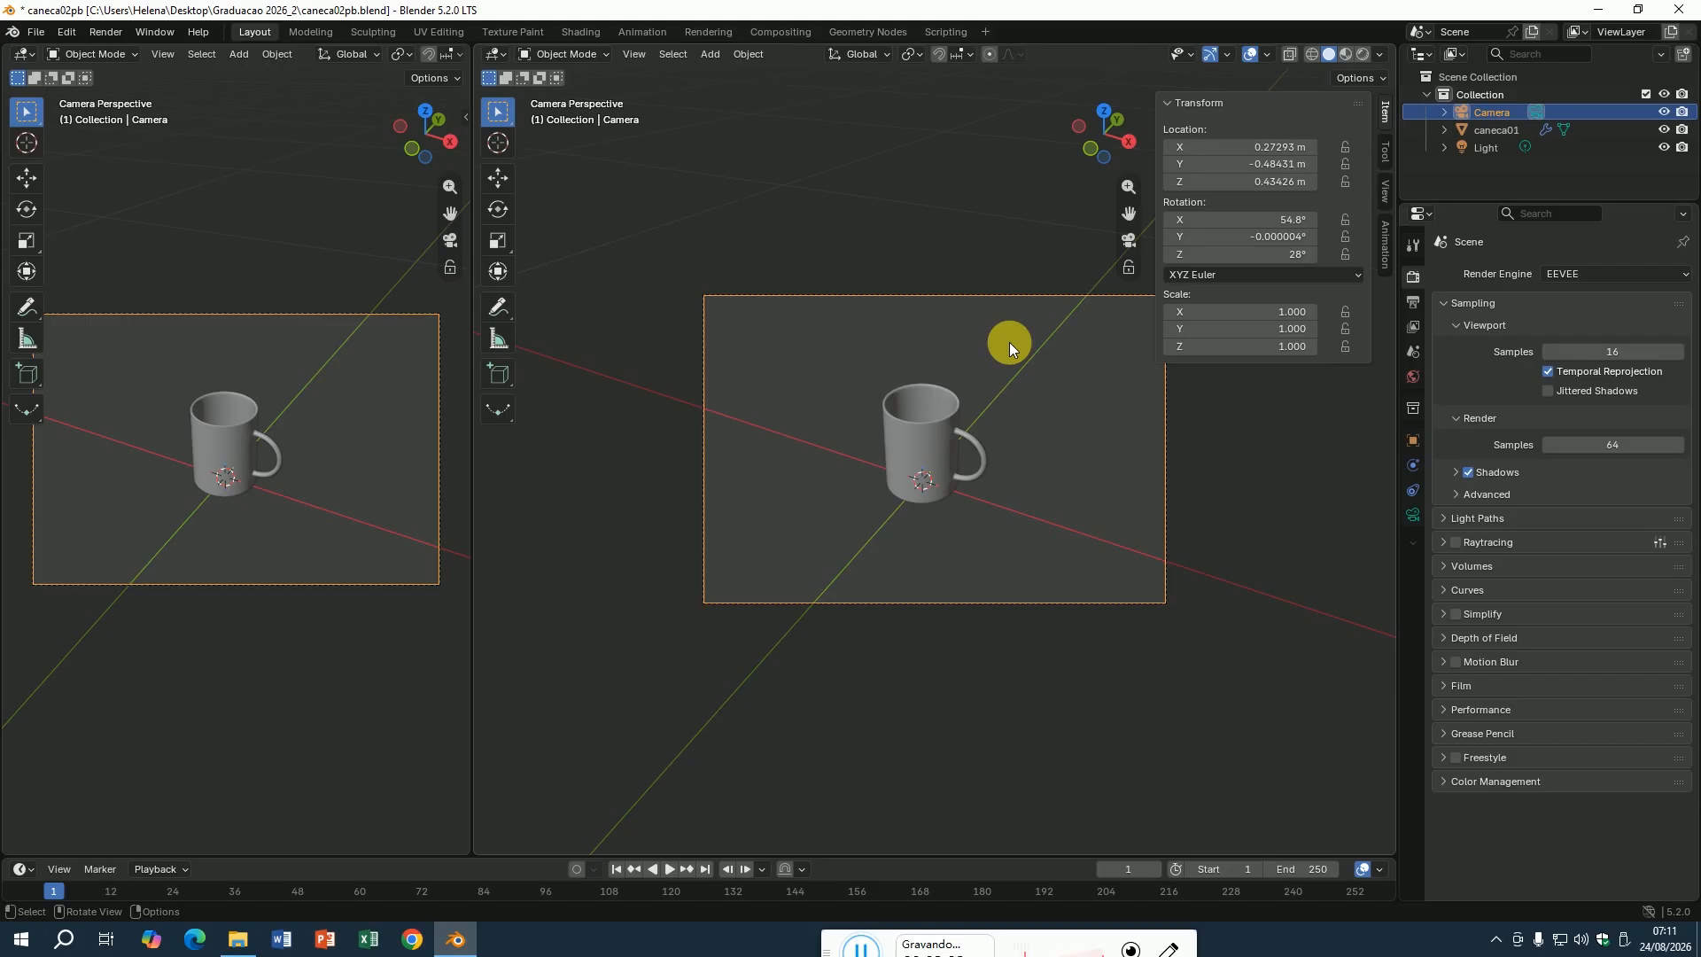
left_click(1129, 242)
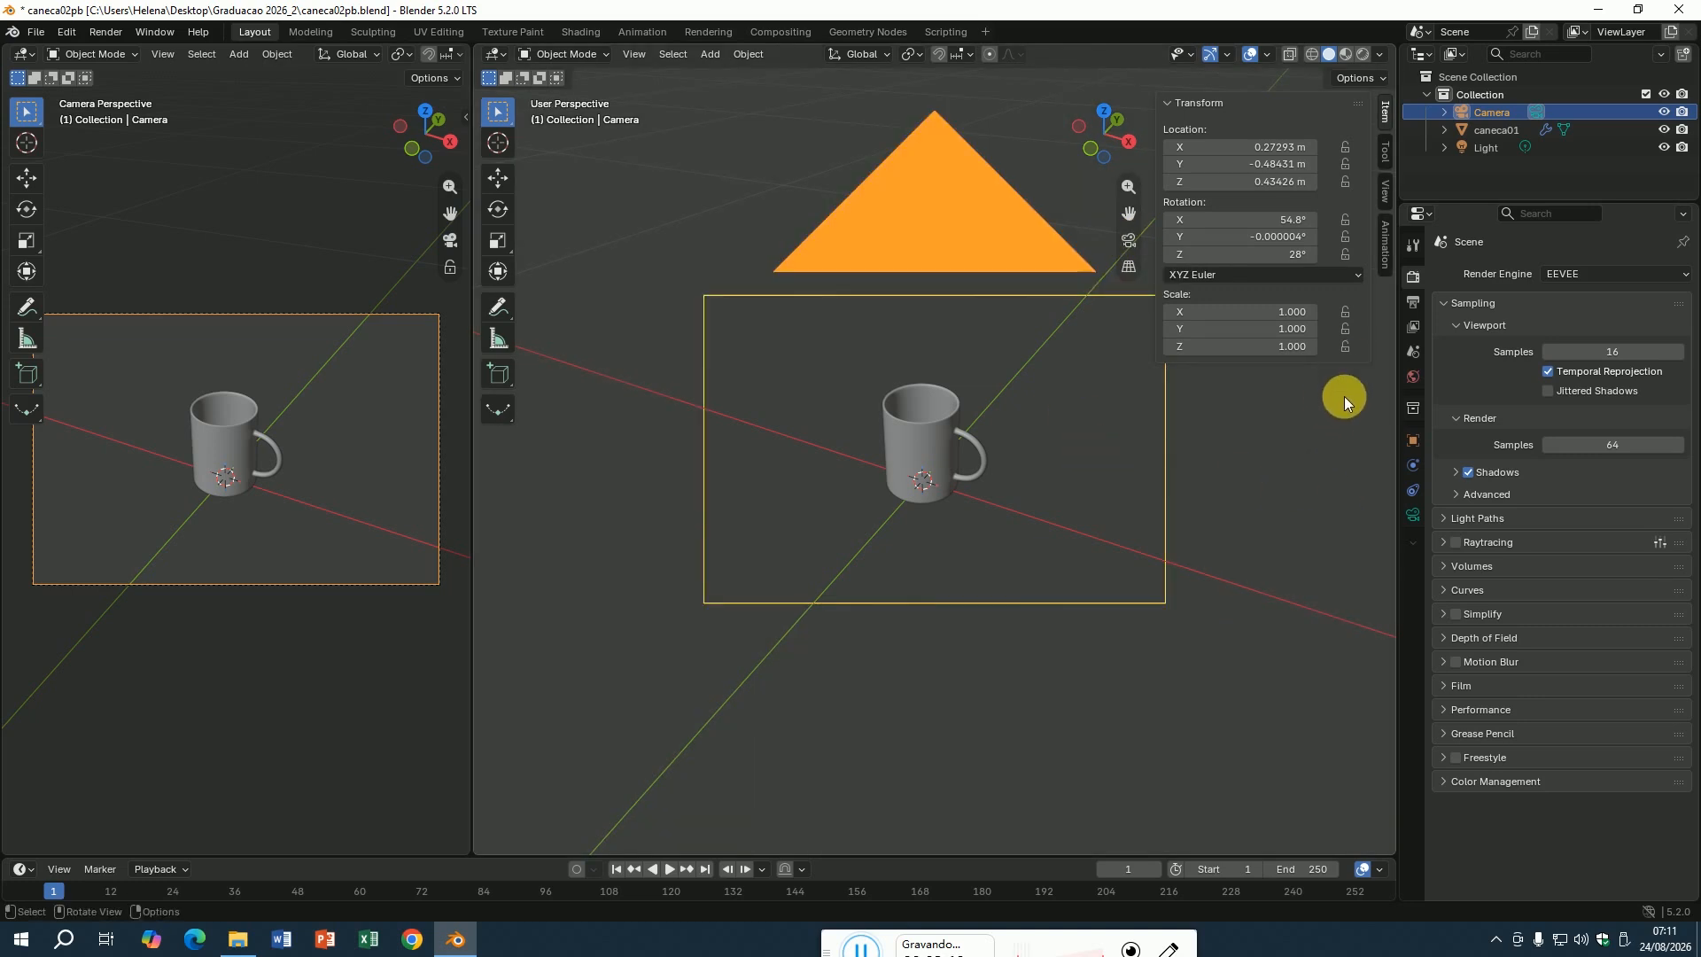
Review the X and Y resolution in the render output format settings.
left_click(1414, 308)
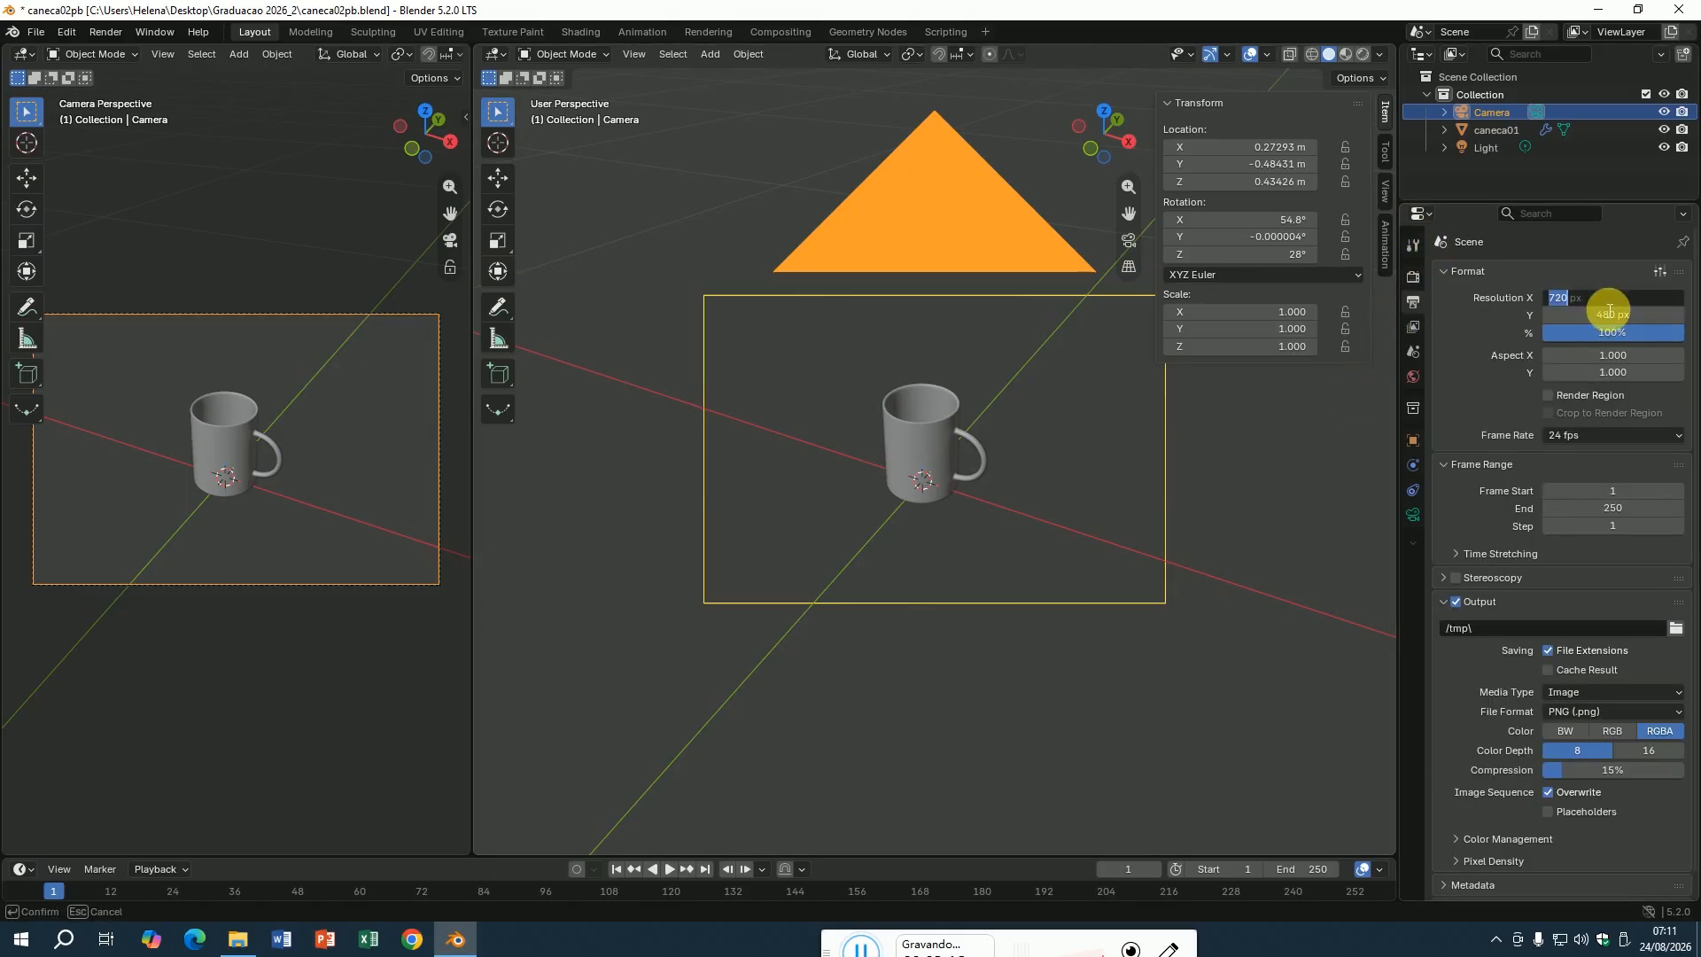
left_click(1633, 318)
left_click(1636, 323)
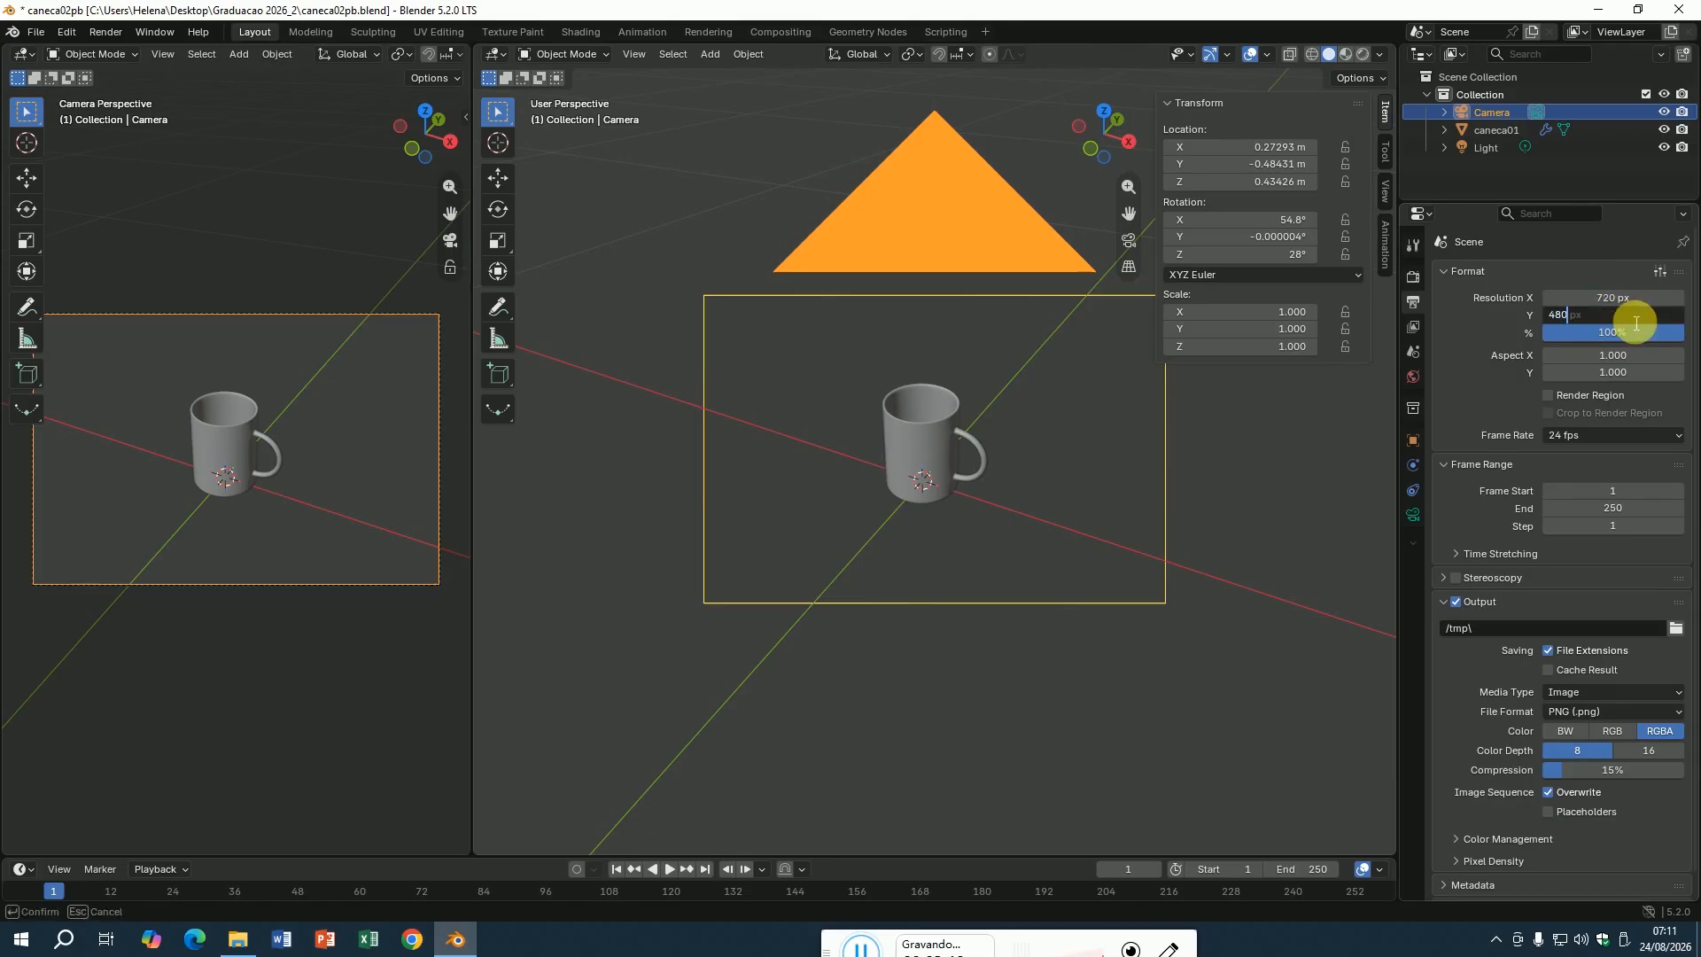
left_click(1487, 335)
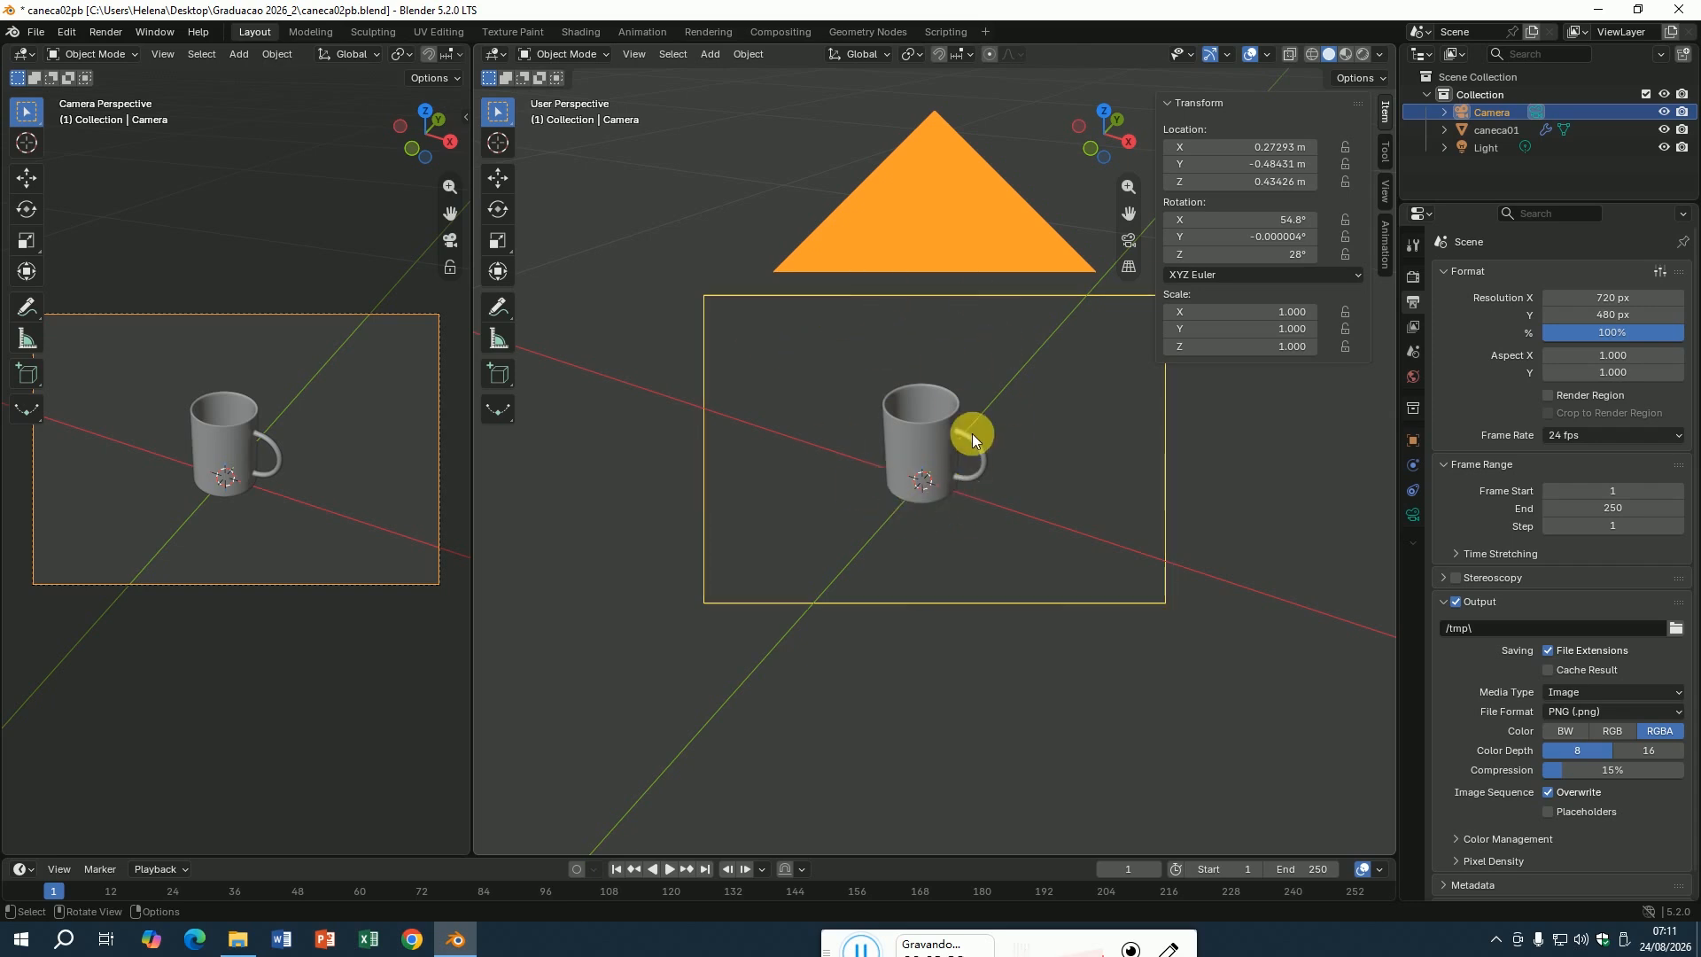
Save the caneca02pb file and render a still image of the mug from the camera.
left_click(36, 34)
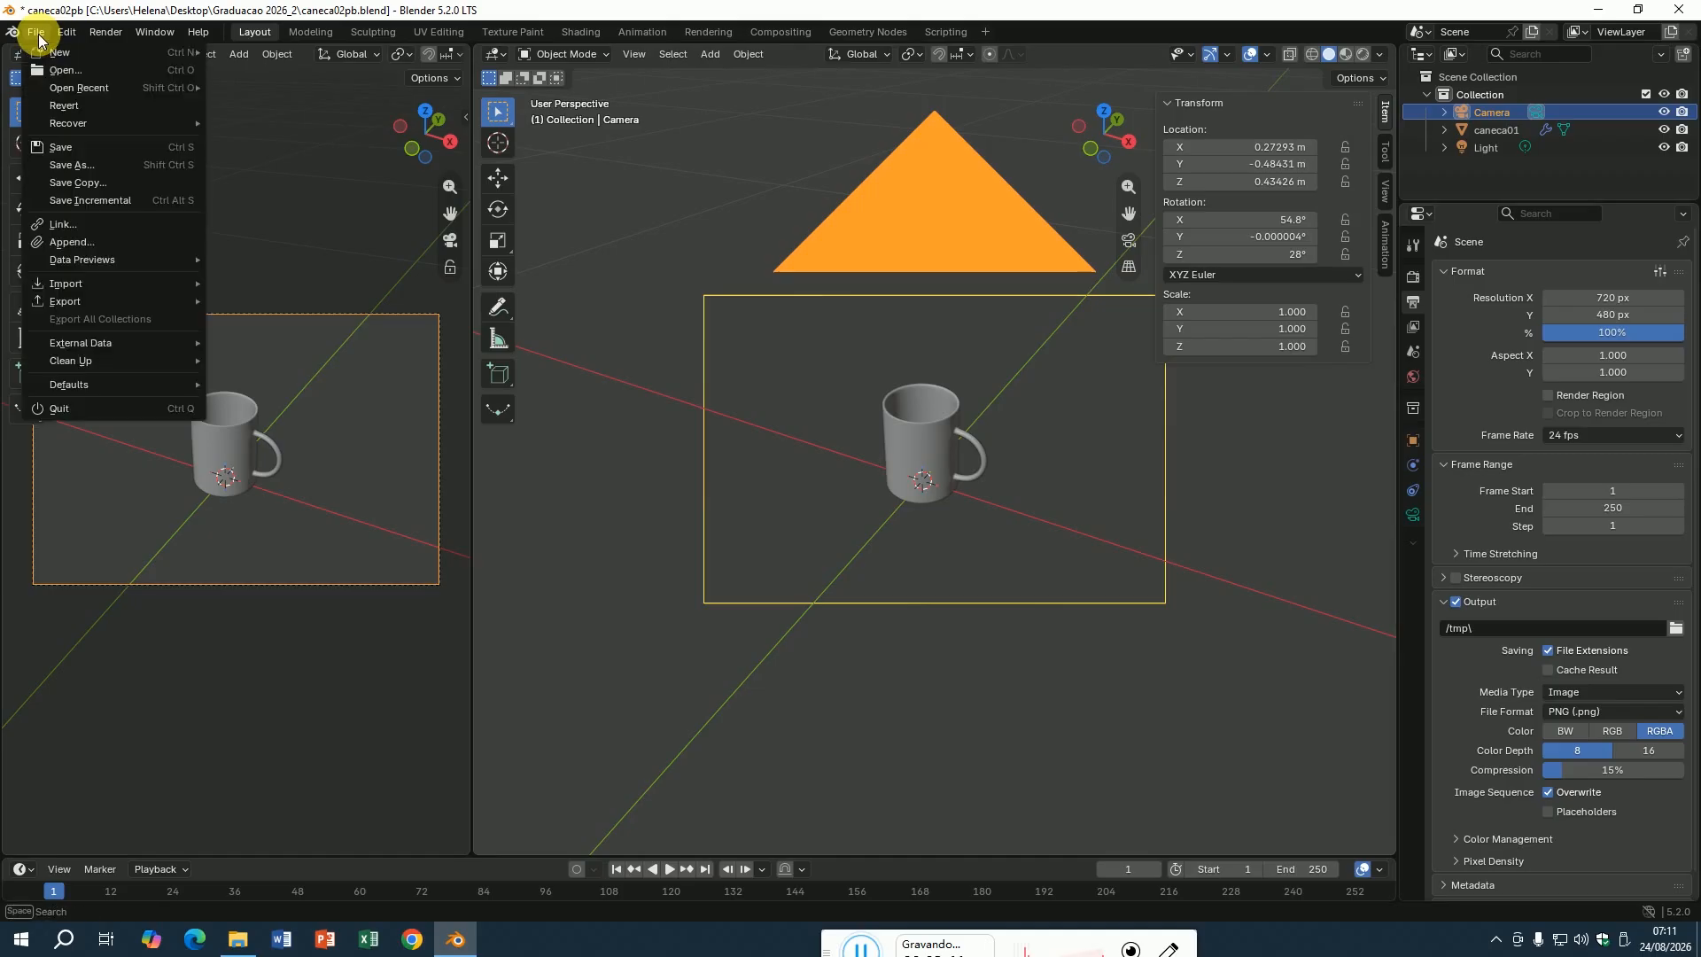
left_click(64, 151)
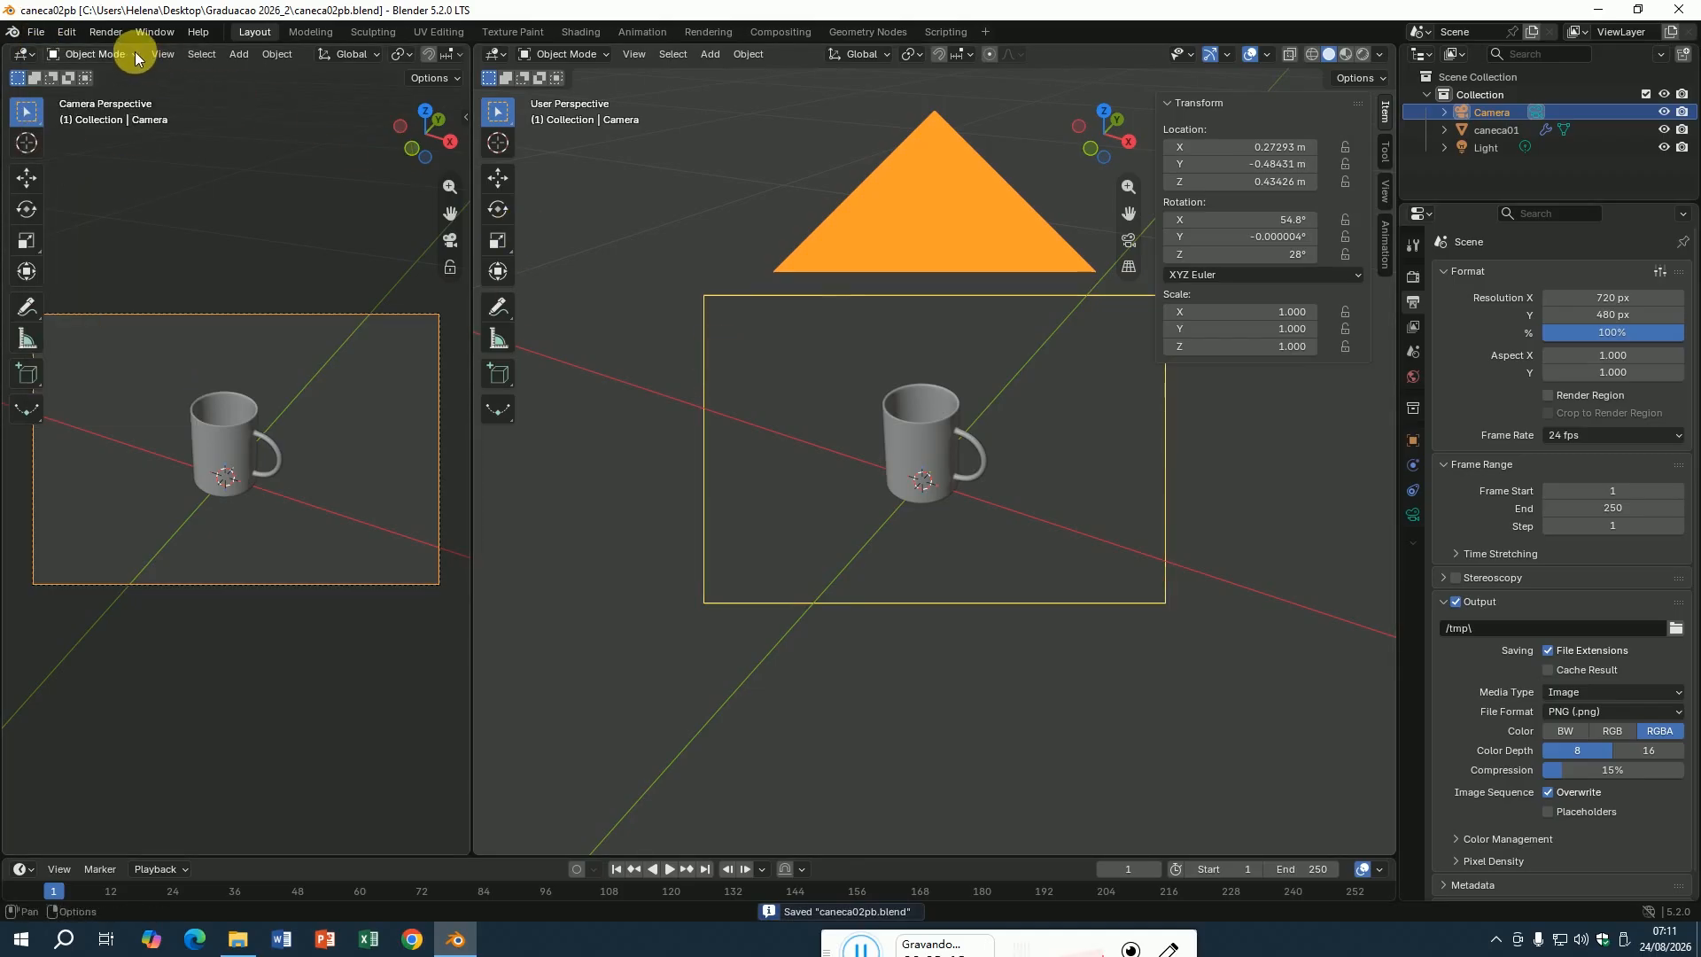
left_click(106, 32)
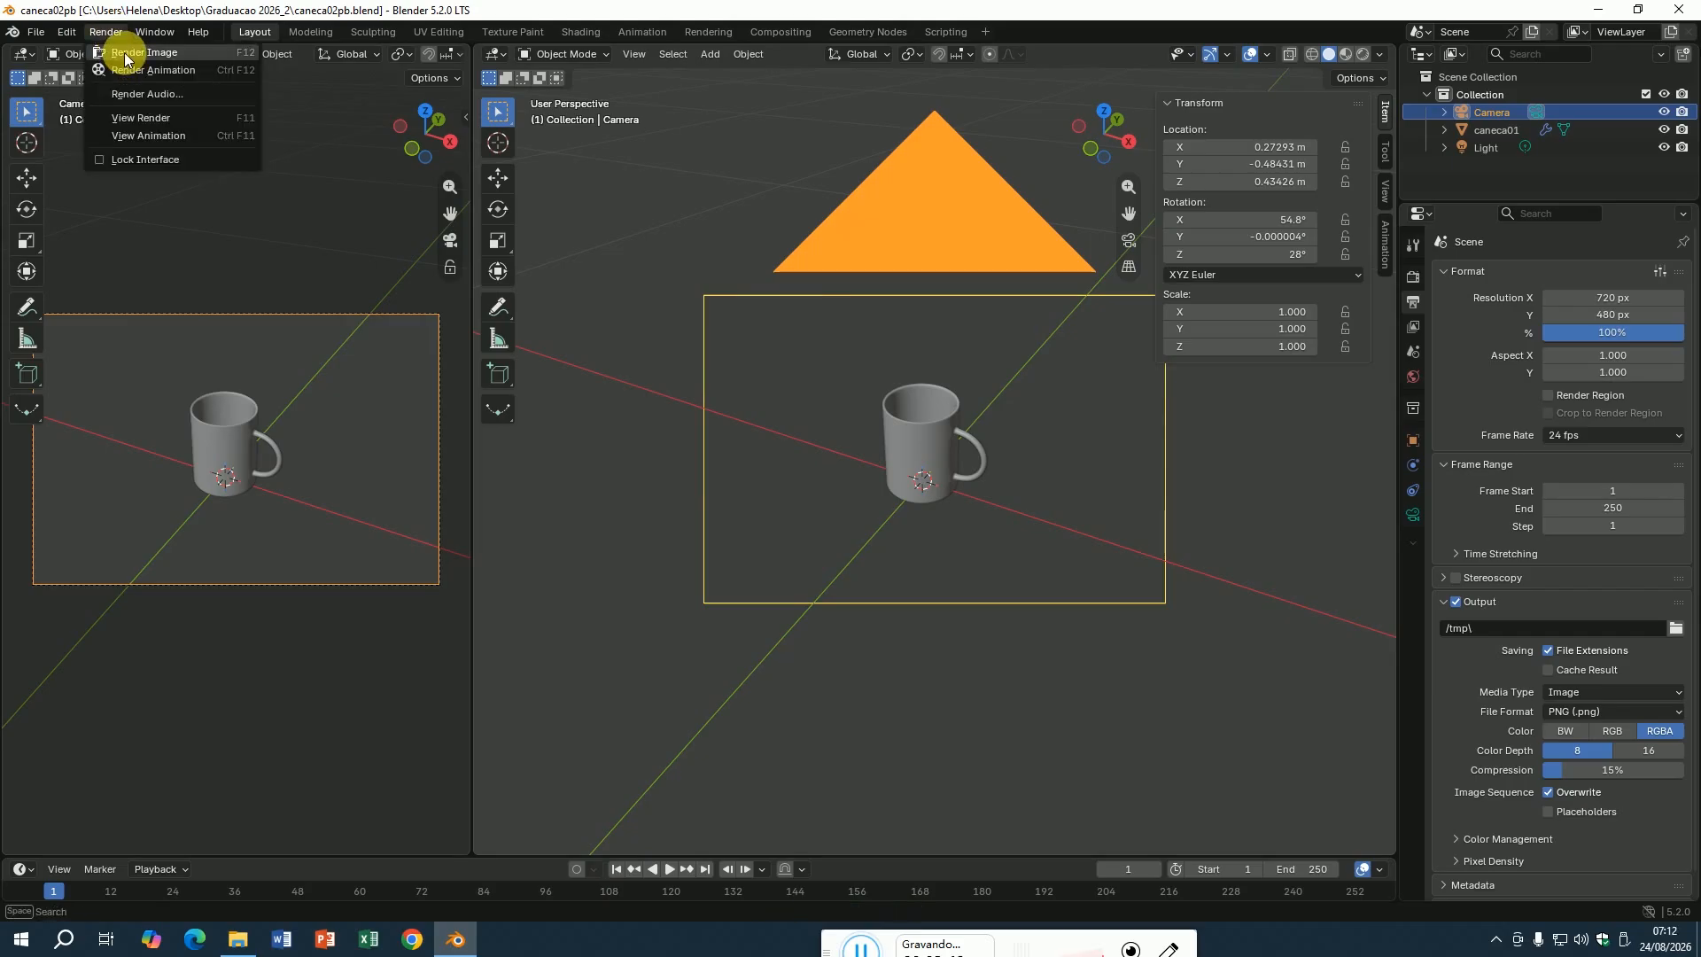
left_click(124, 53)
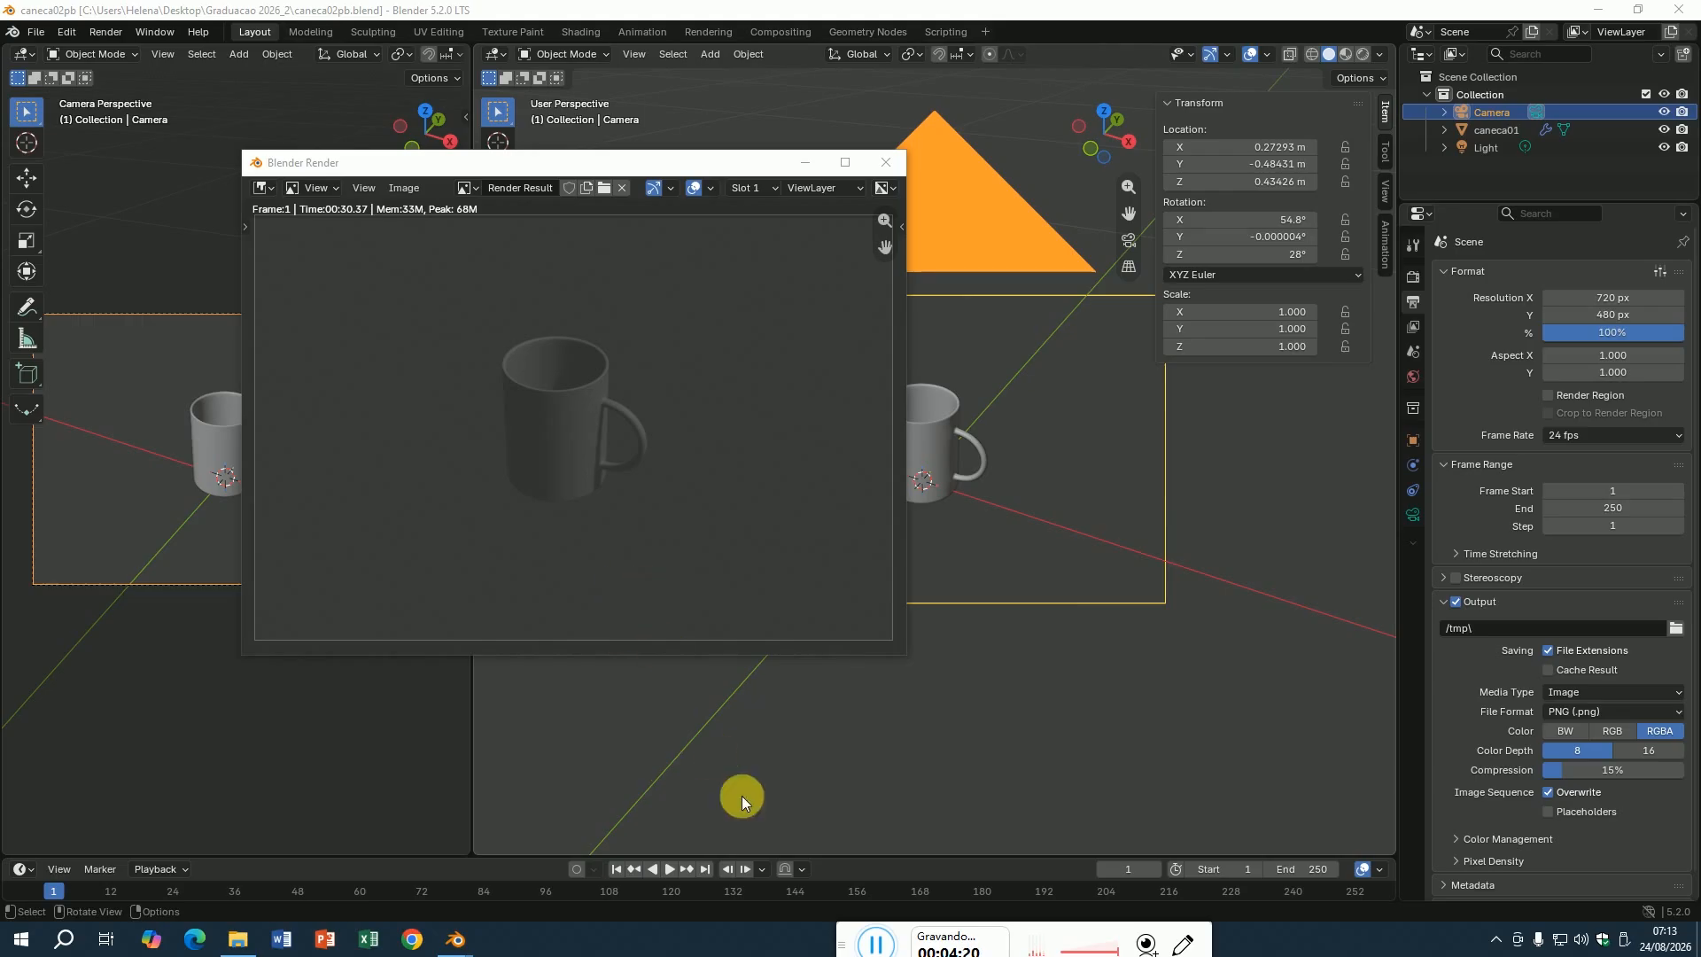
Save the rendered image as canecaRender01.png in the Graduacao 2026_2 folder and close the render window.
left_click(407, 195)
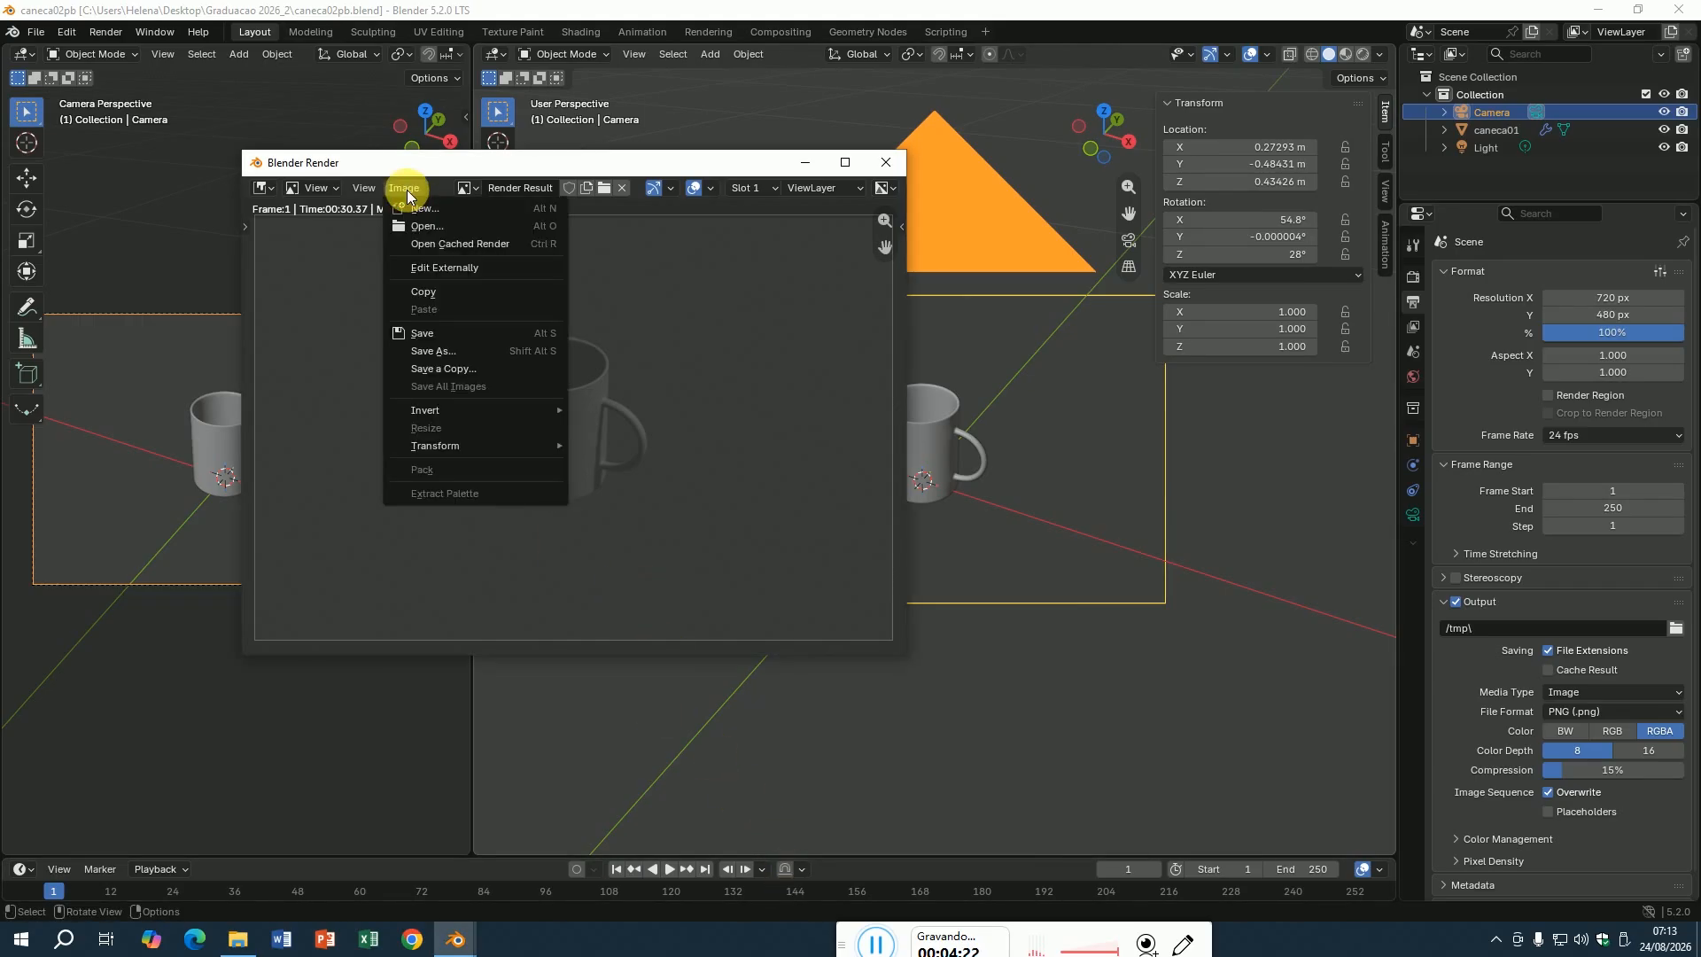
left_click(444, 337)
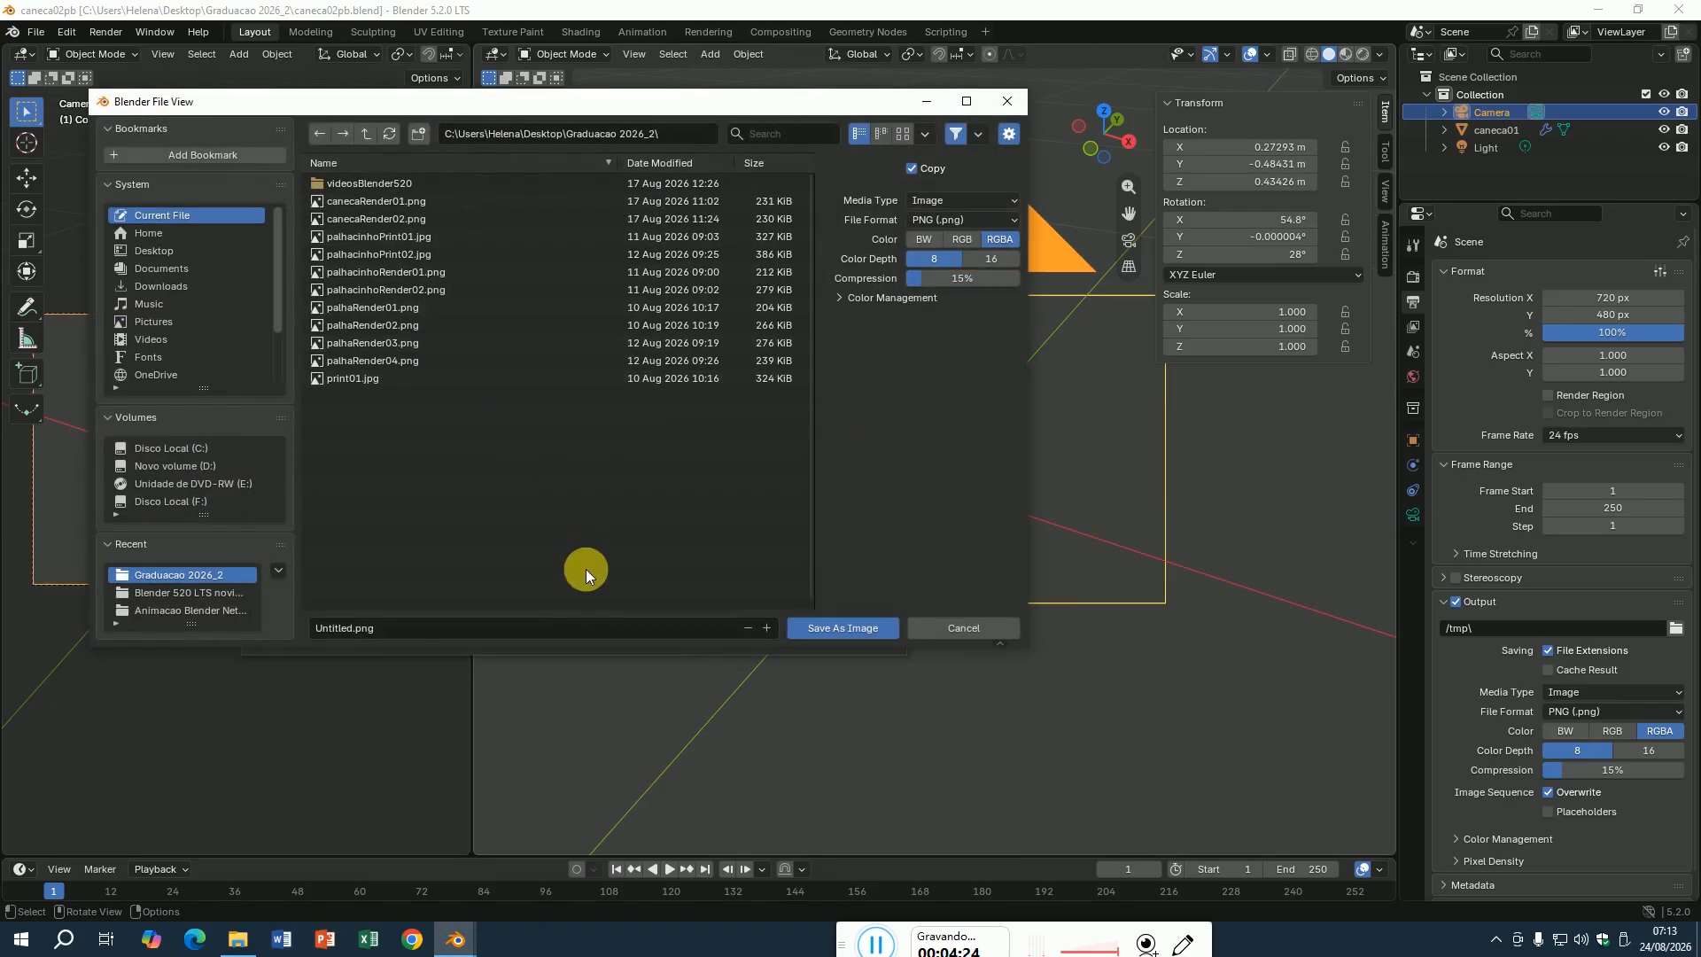
left_click(355, 633)
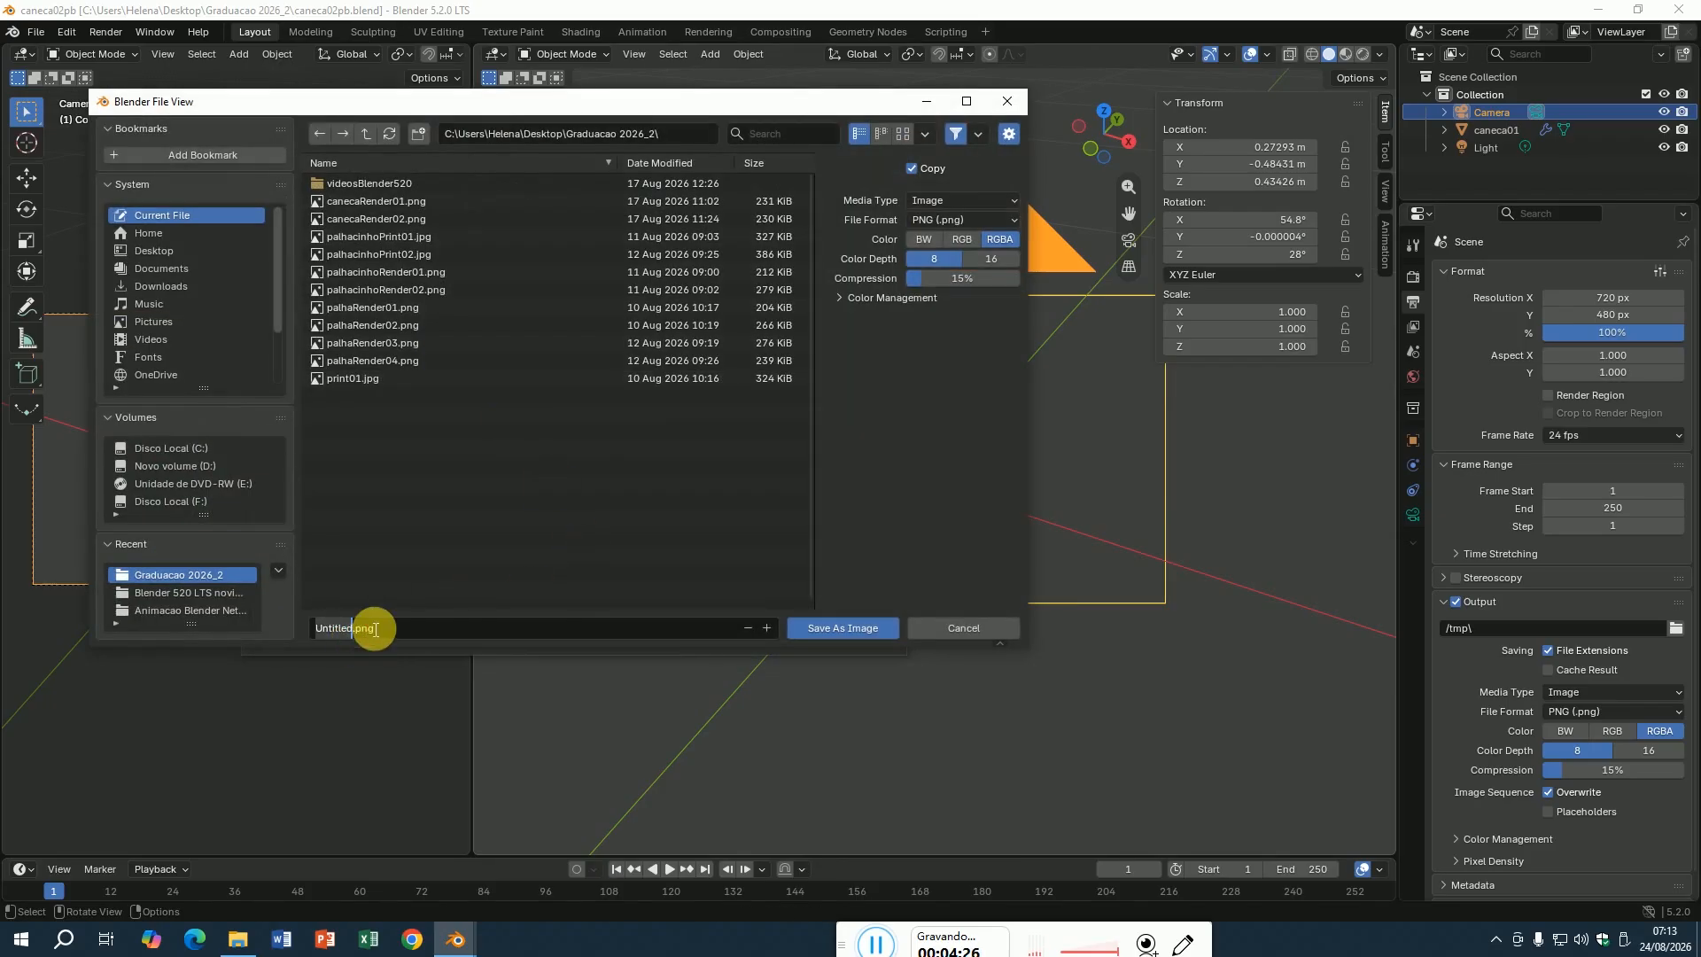
type("canecaRender01")
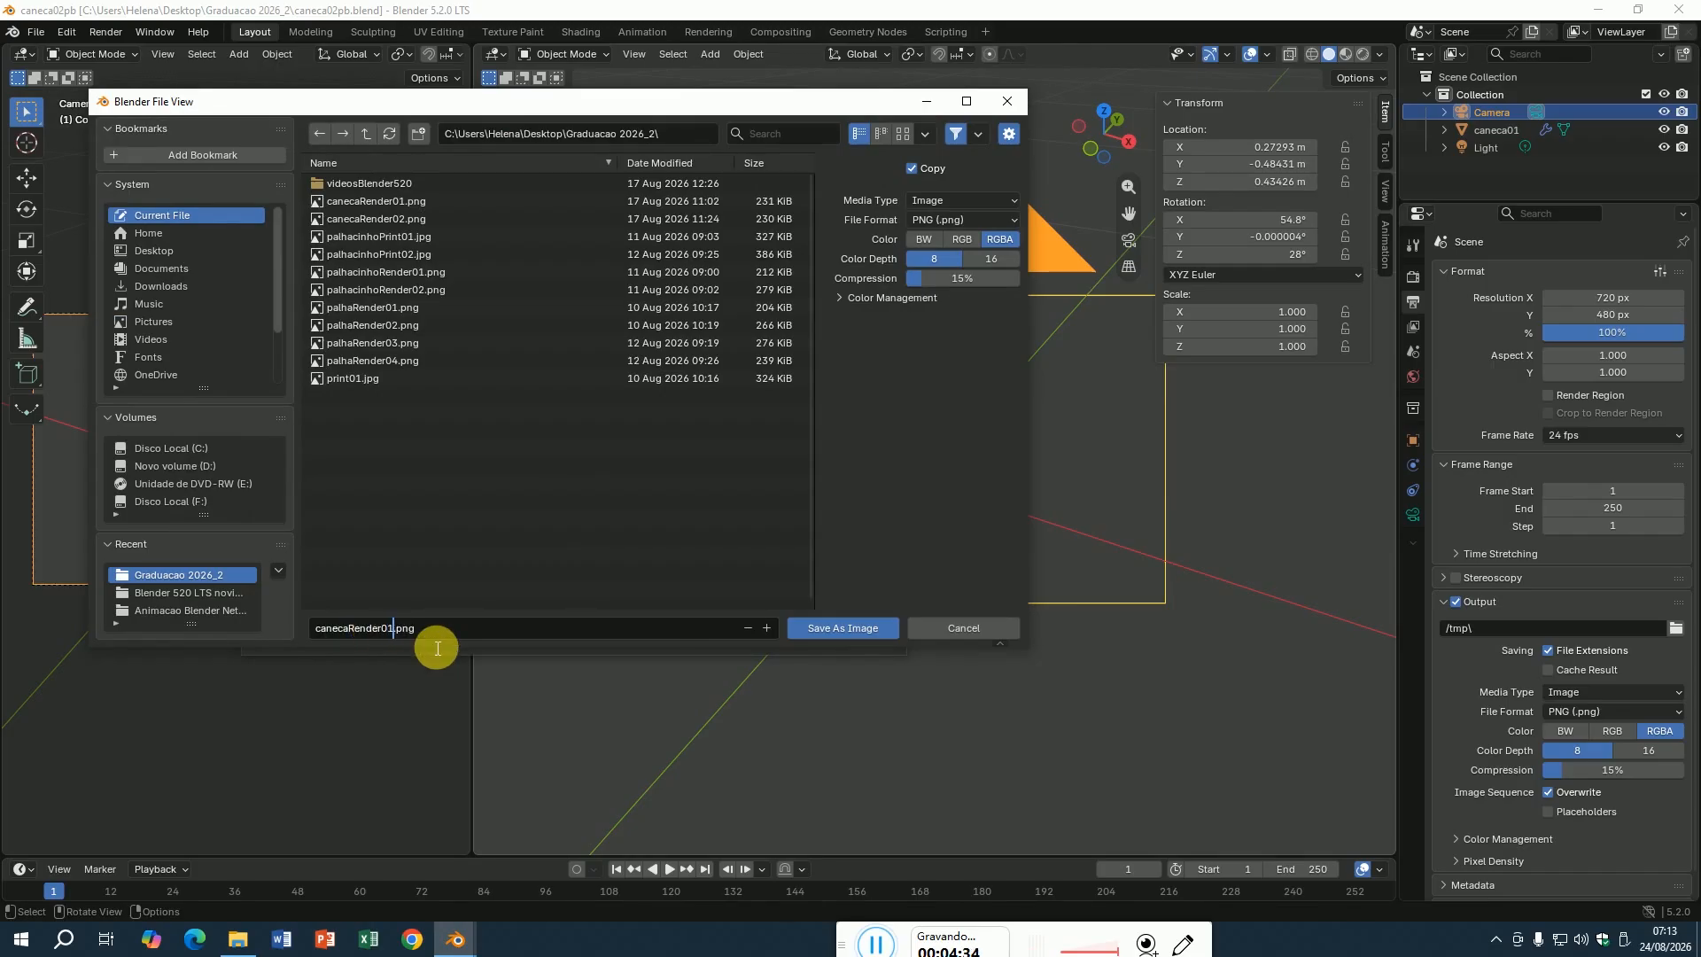
left_click(813, 631)
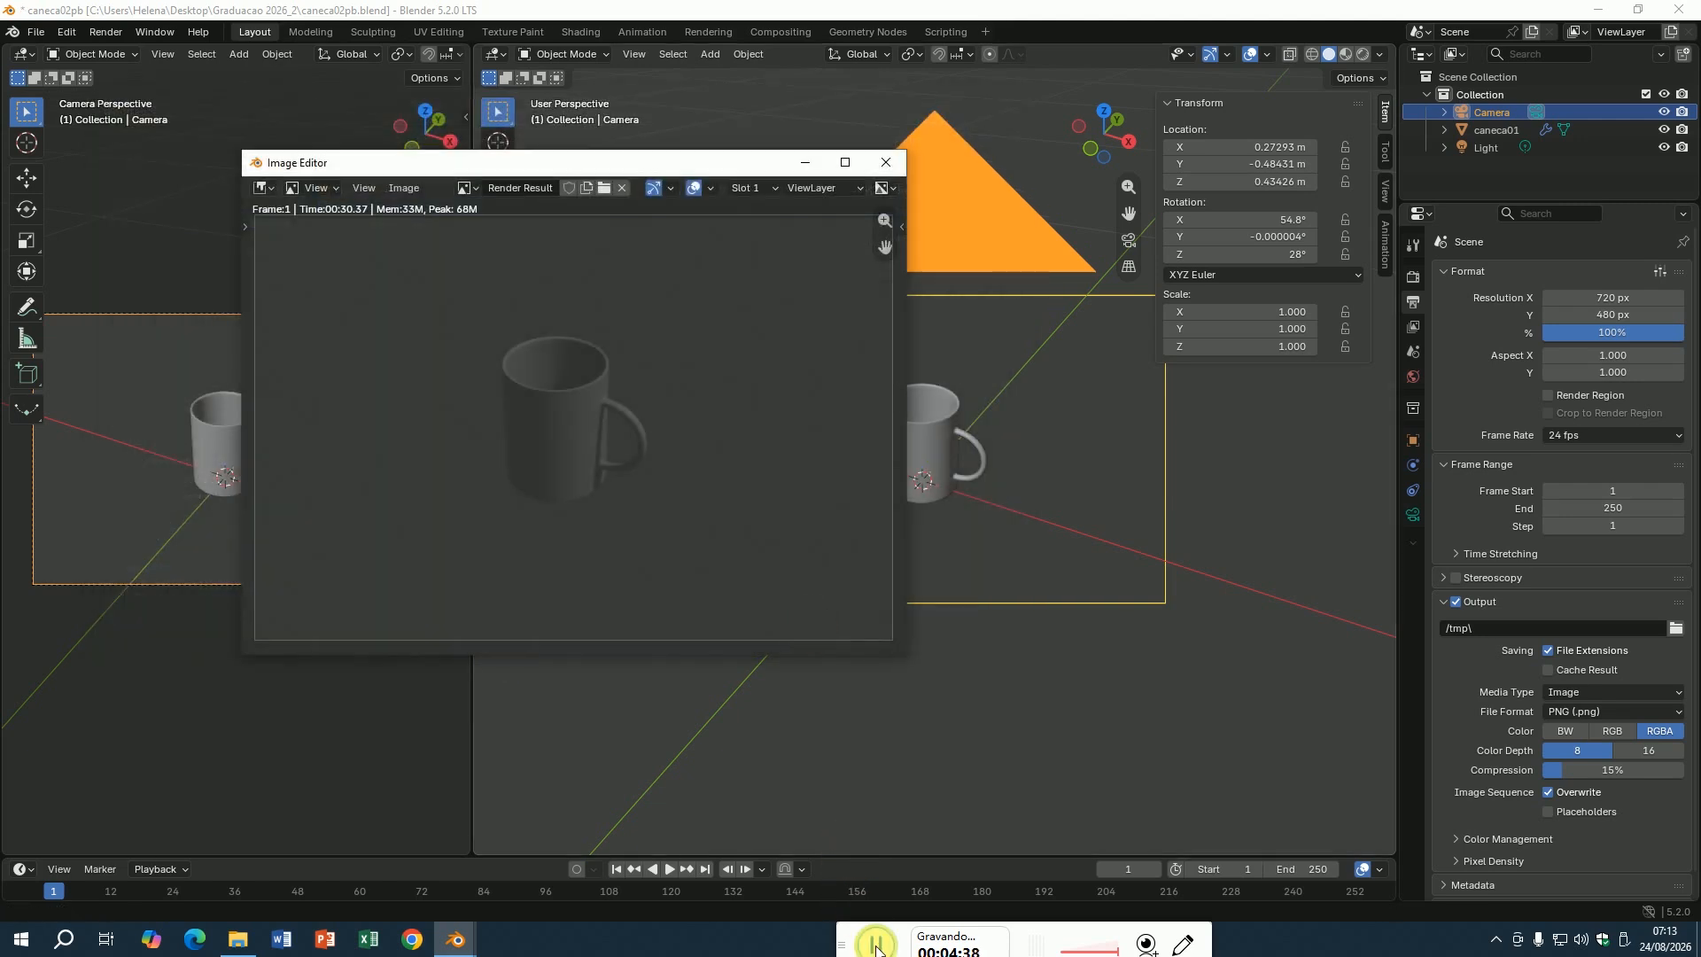
left_click(886, 163)
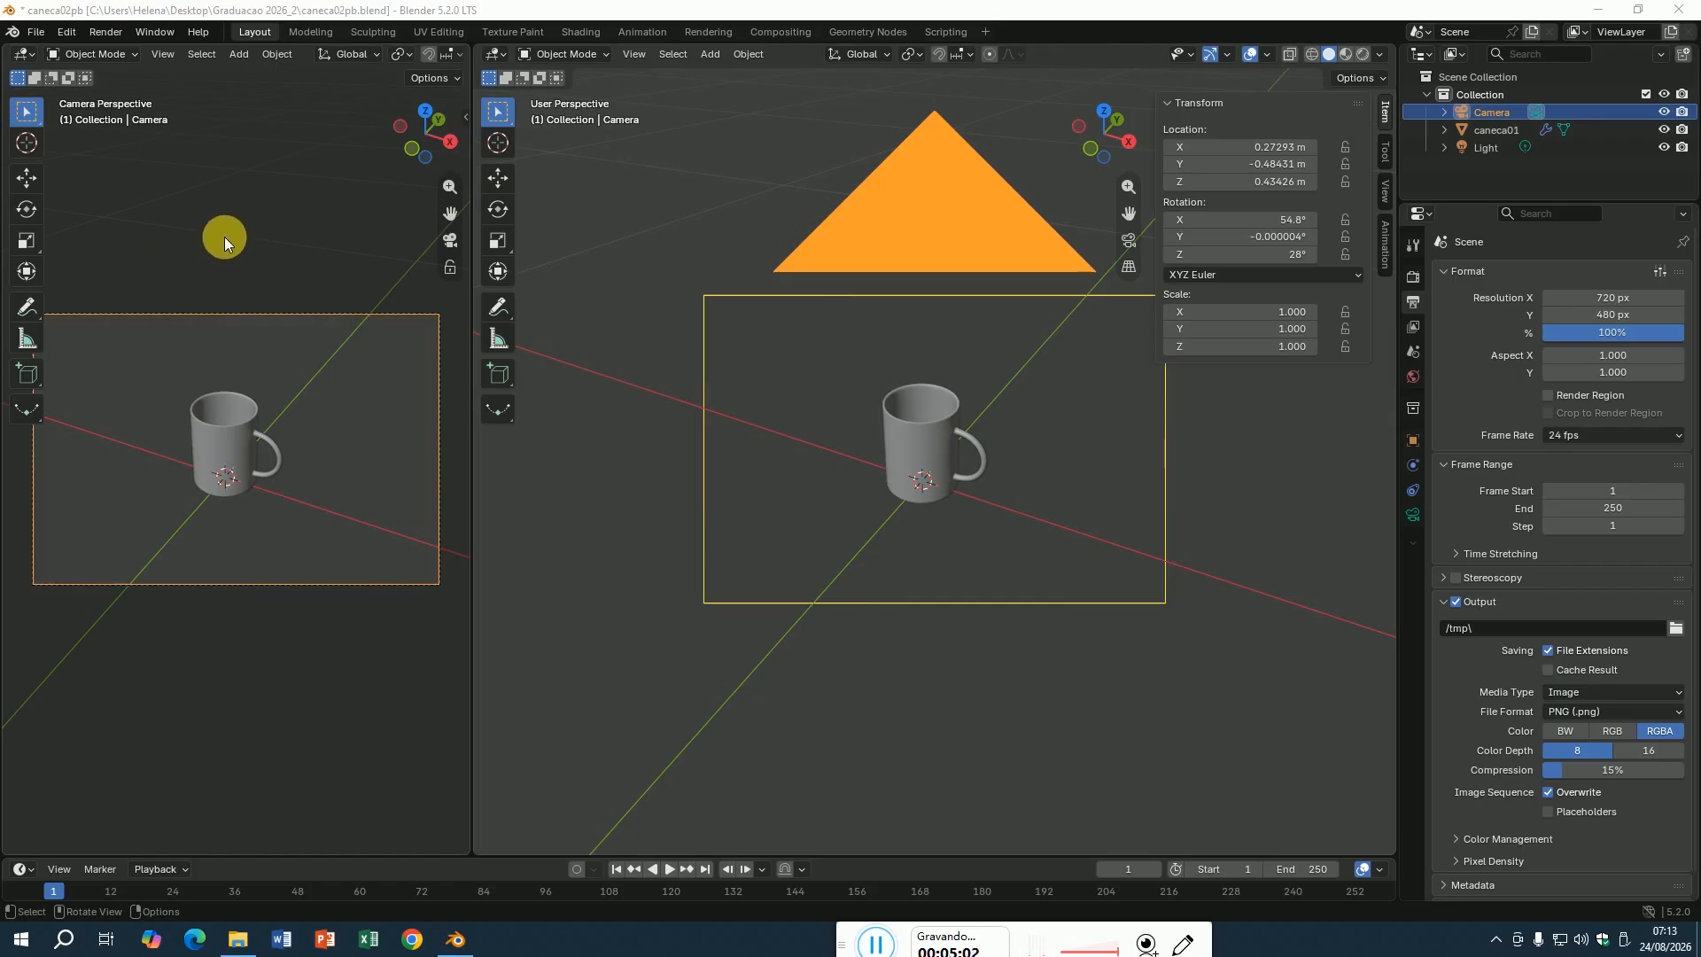
Deselect the camera and switch the camera viewport to Rendered shading.
left_click(241, 253)
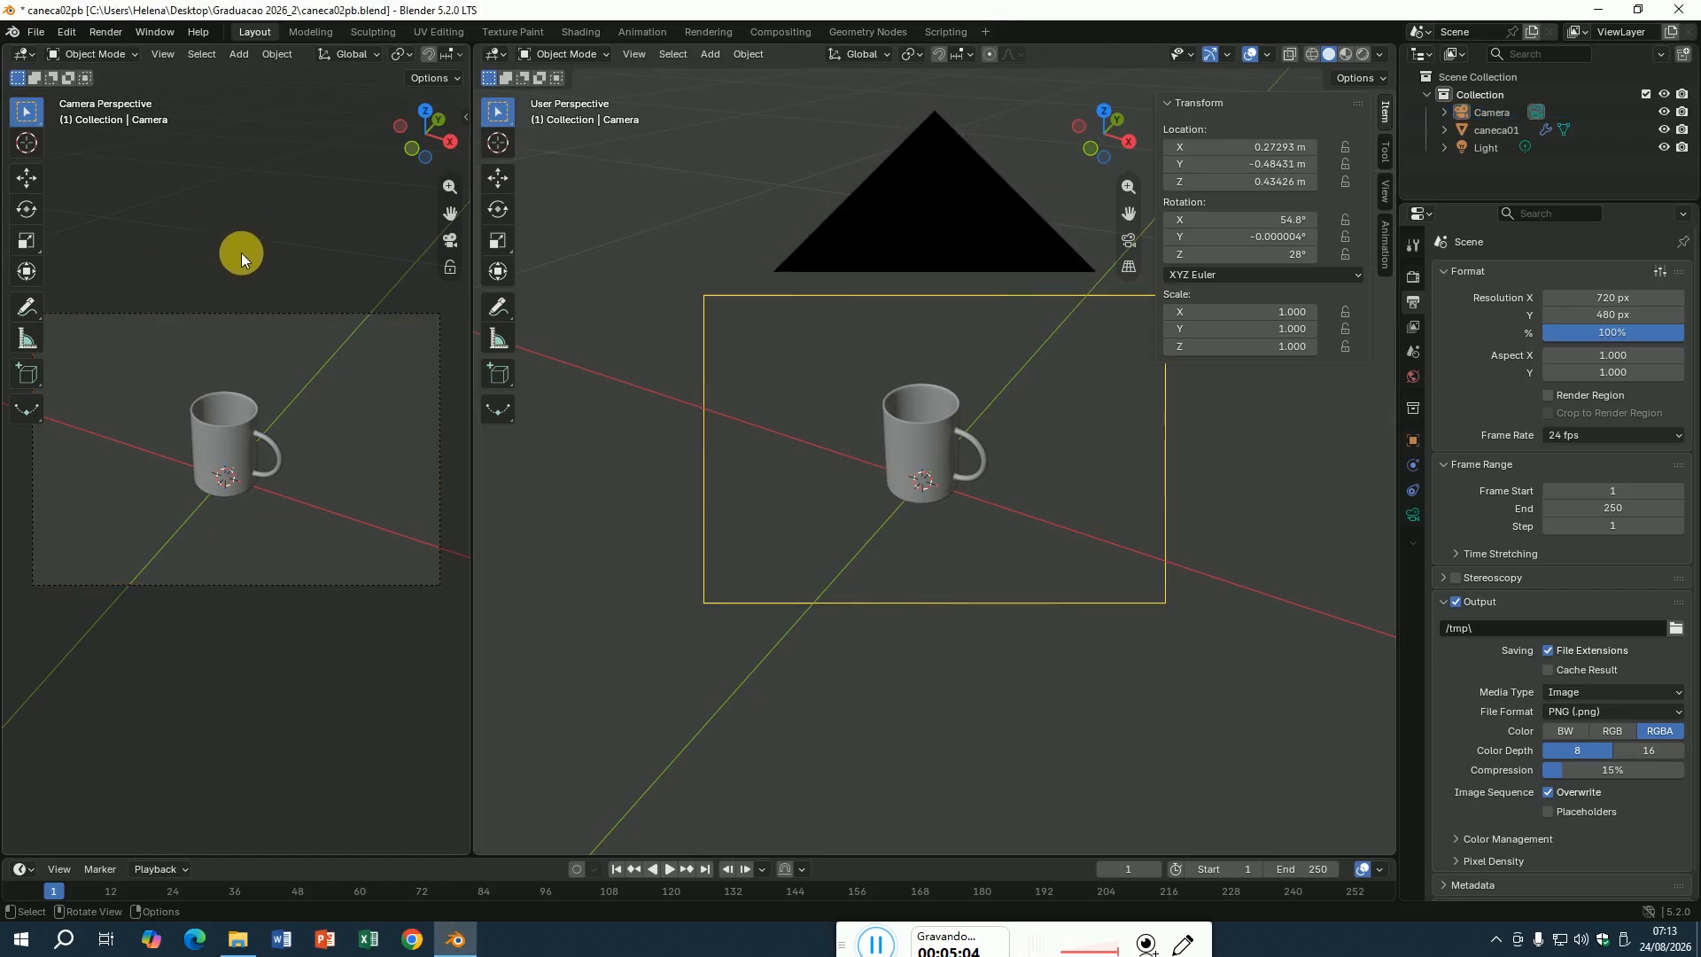
key("z")
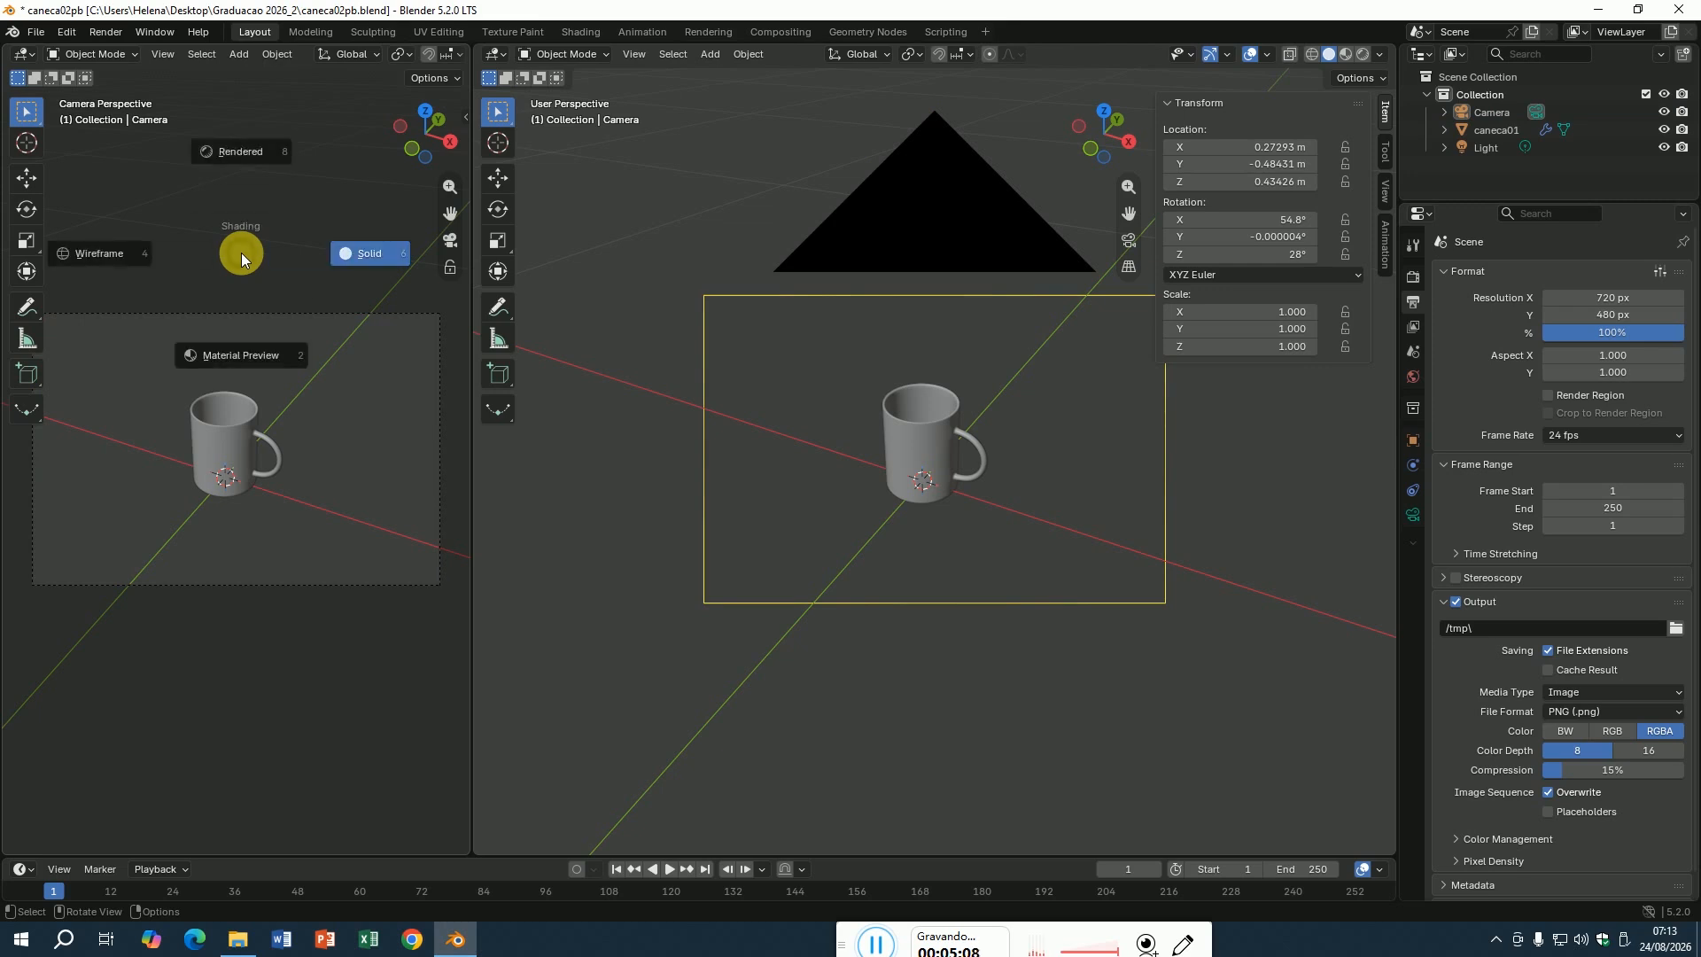
left_click(252, 151)
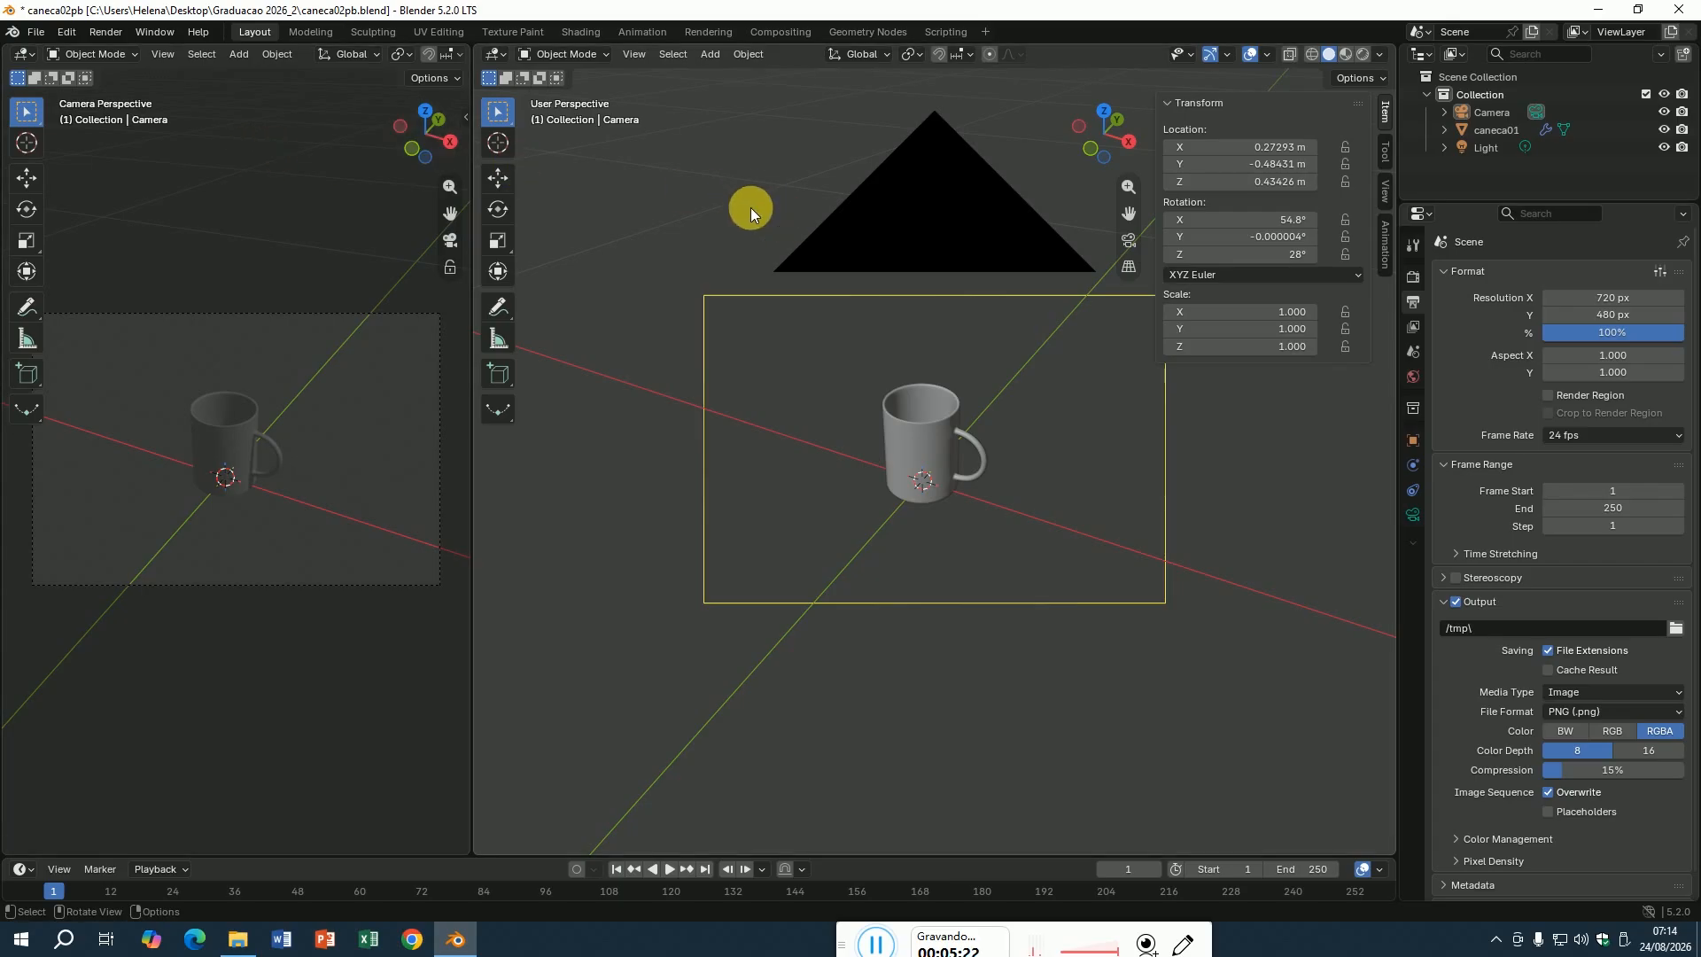
Add a 2 m plane mesh at the world origin as a floor under the mug.
left_click(712, 55)
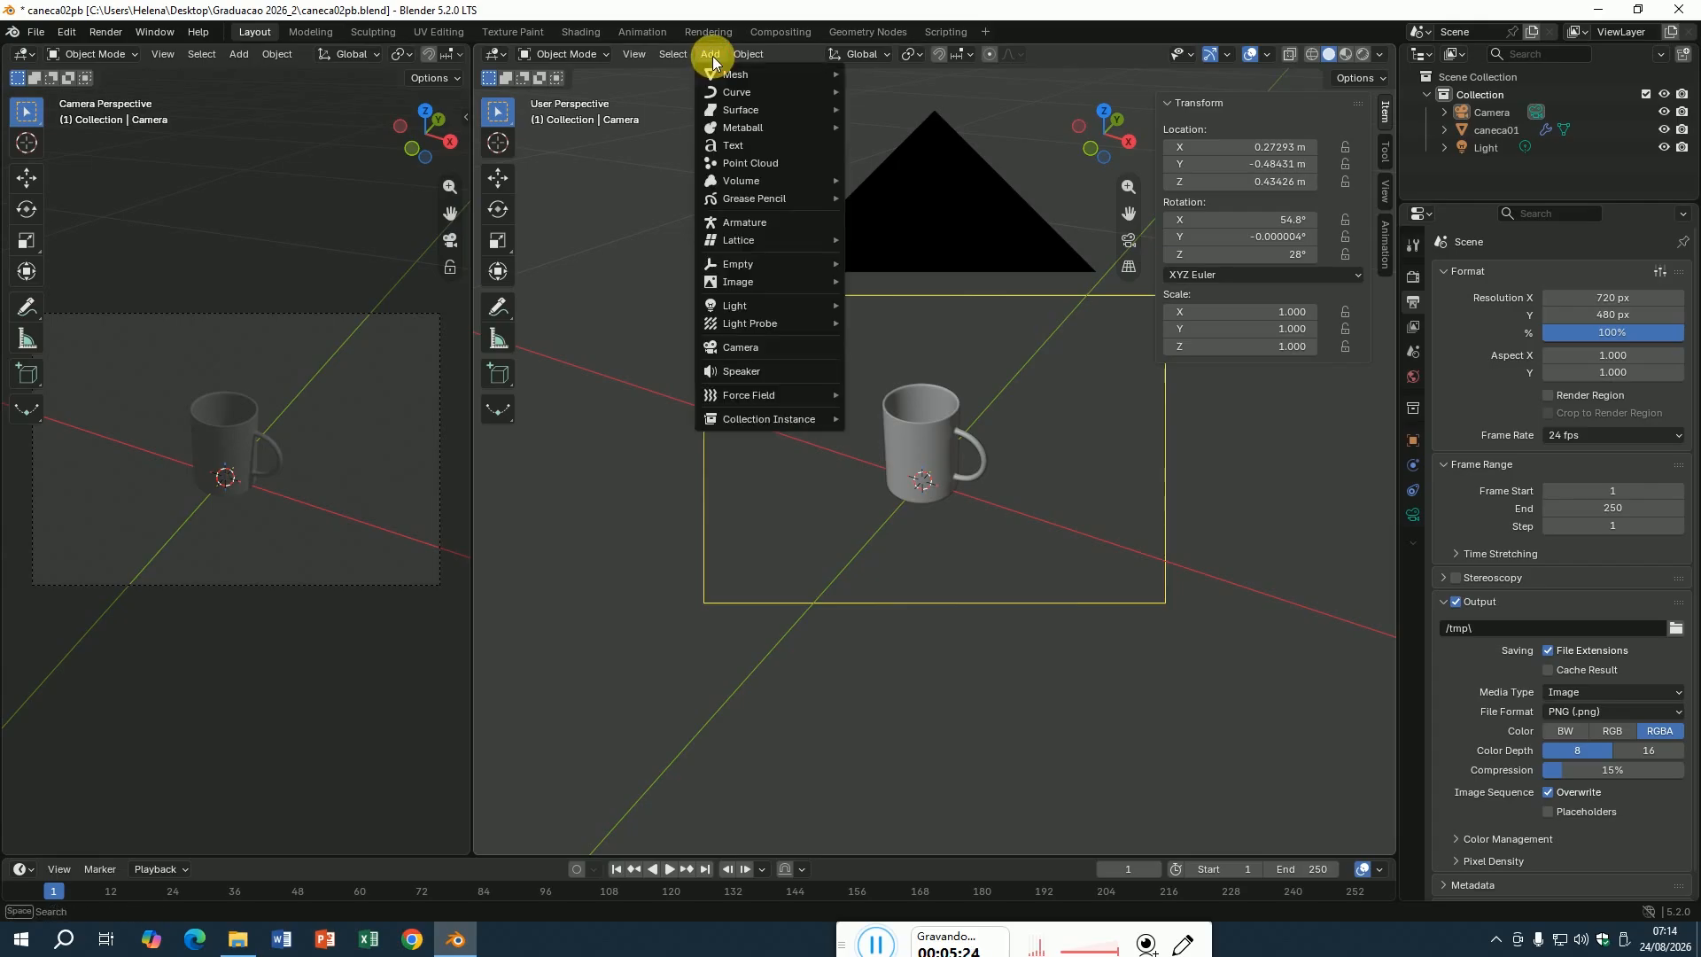
mouse_move(716, 74)
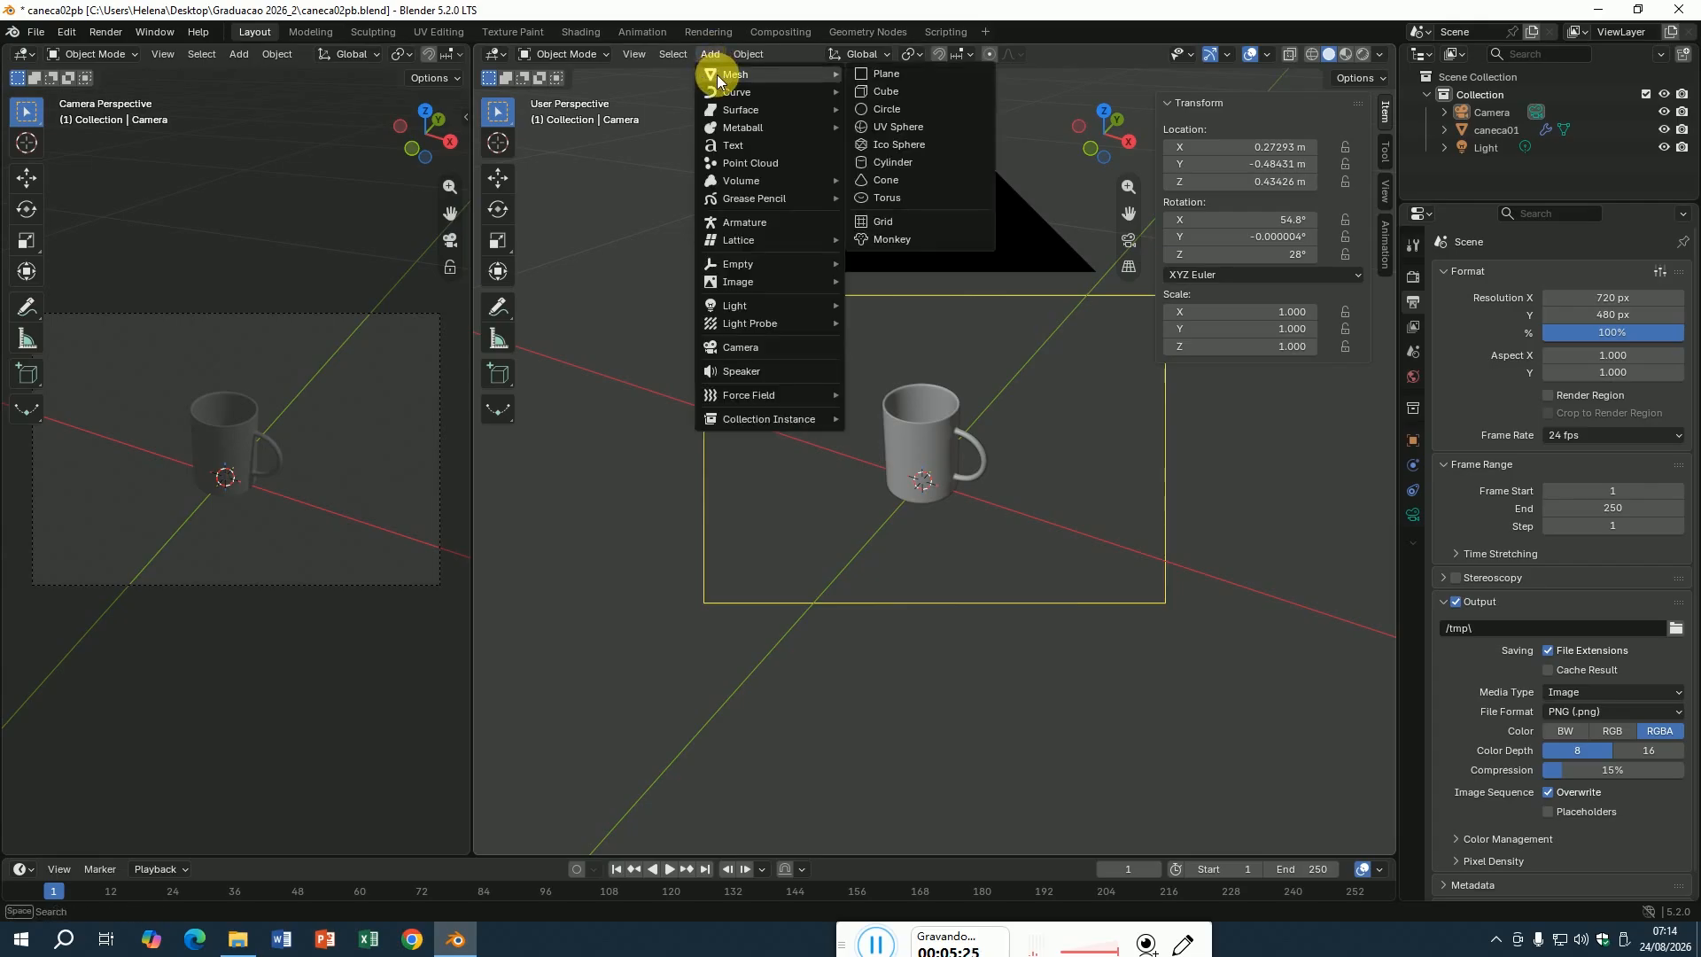
left_click(909, 77)
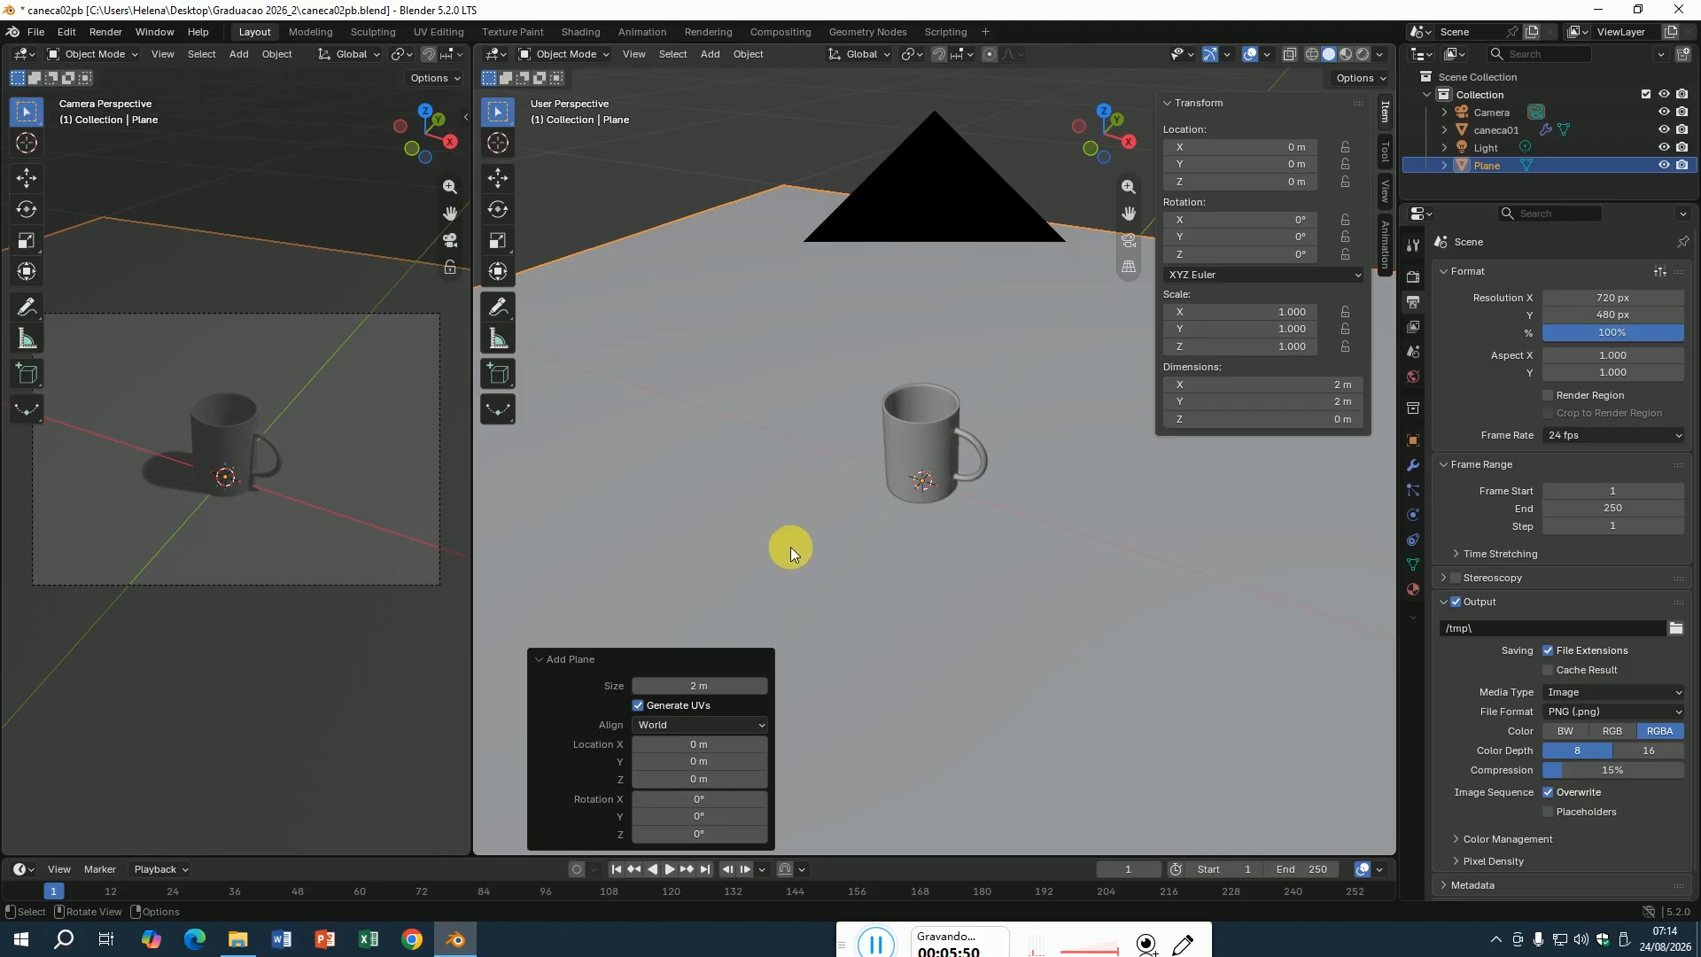
Show the larger viewport in wireframe from the top and frame all scene objects.
left_click(1311, 55)
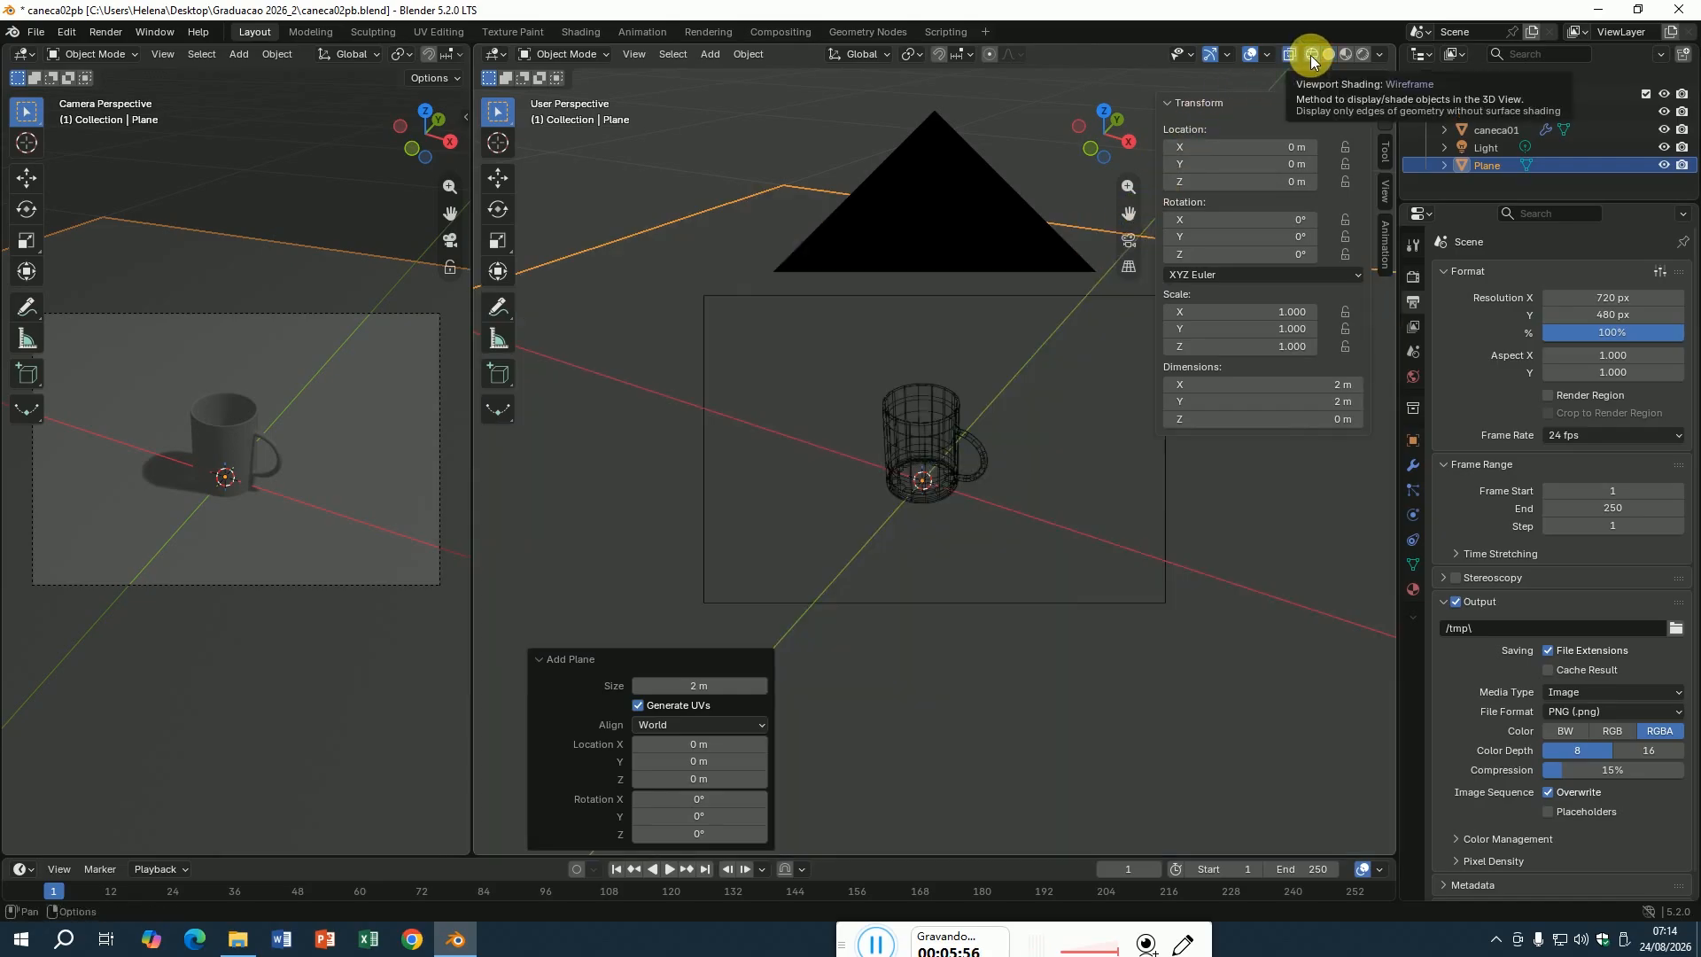
left_click(1104, 112)
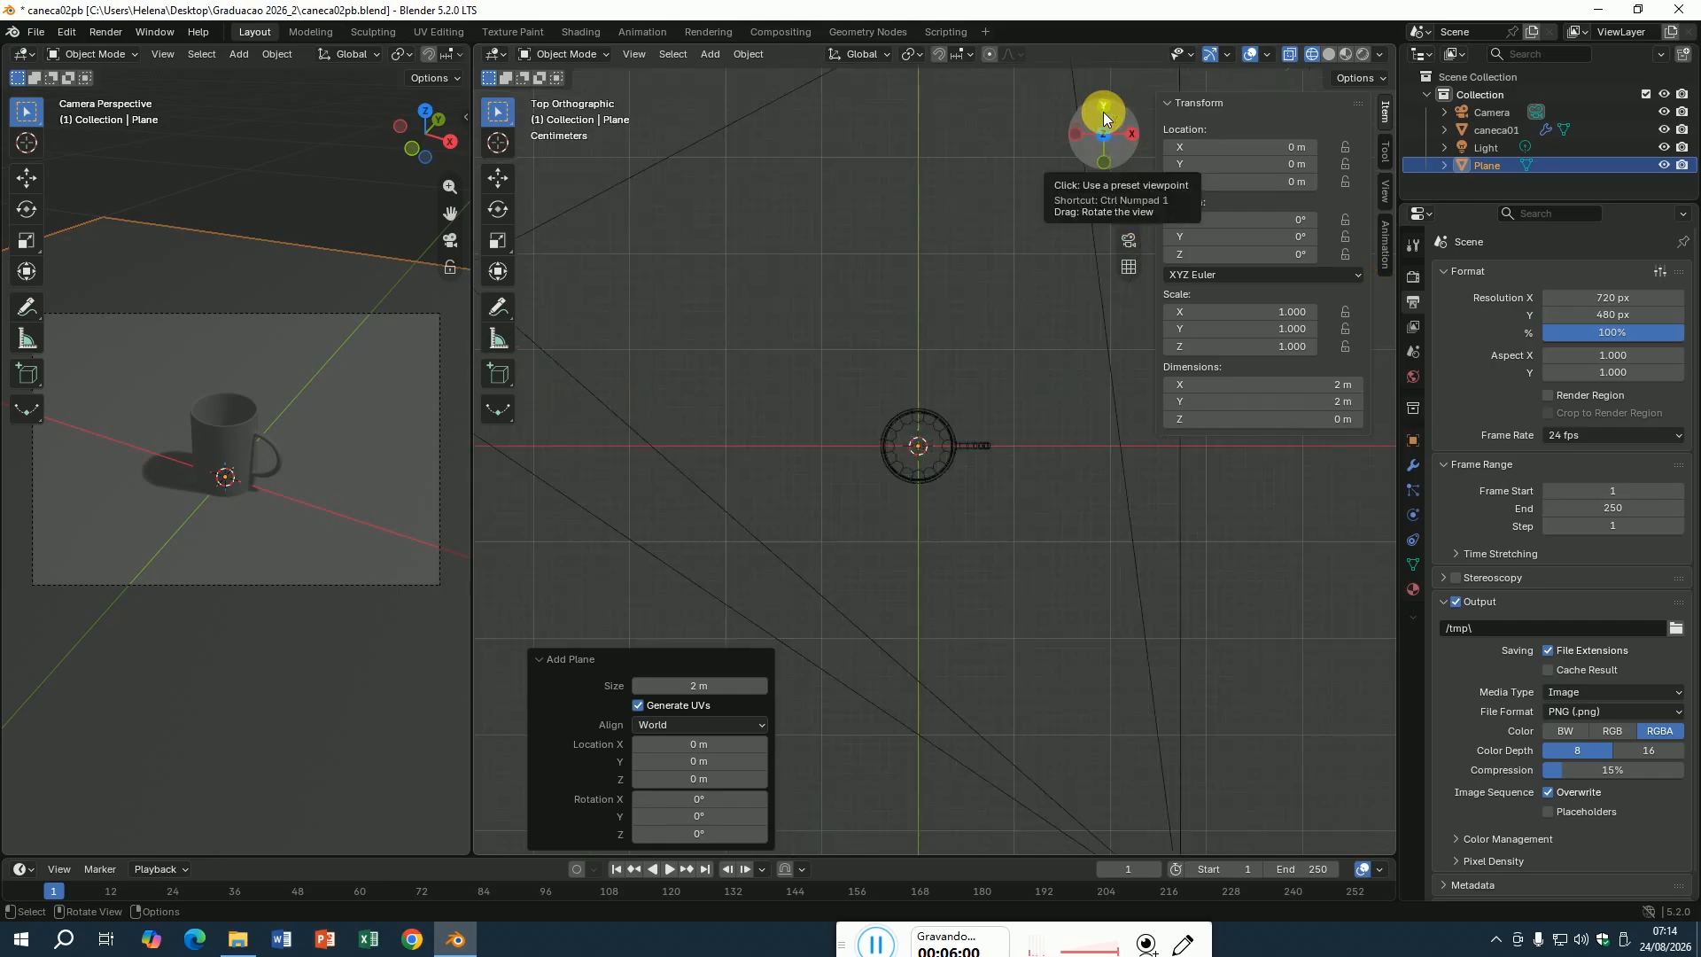
left_click(636, 55)
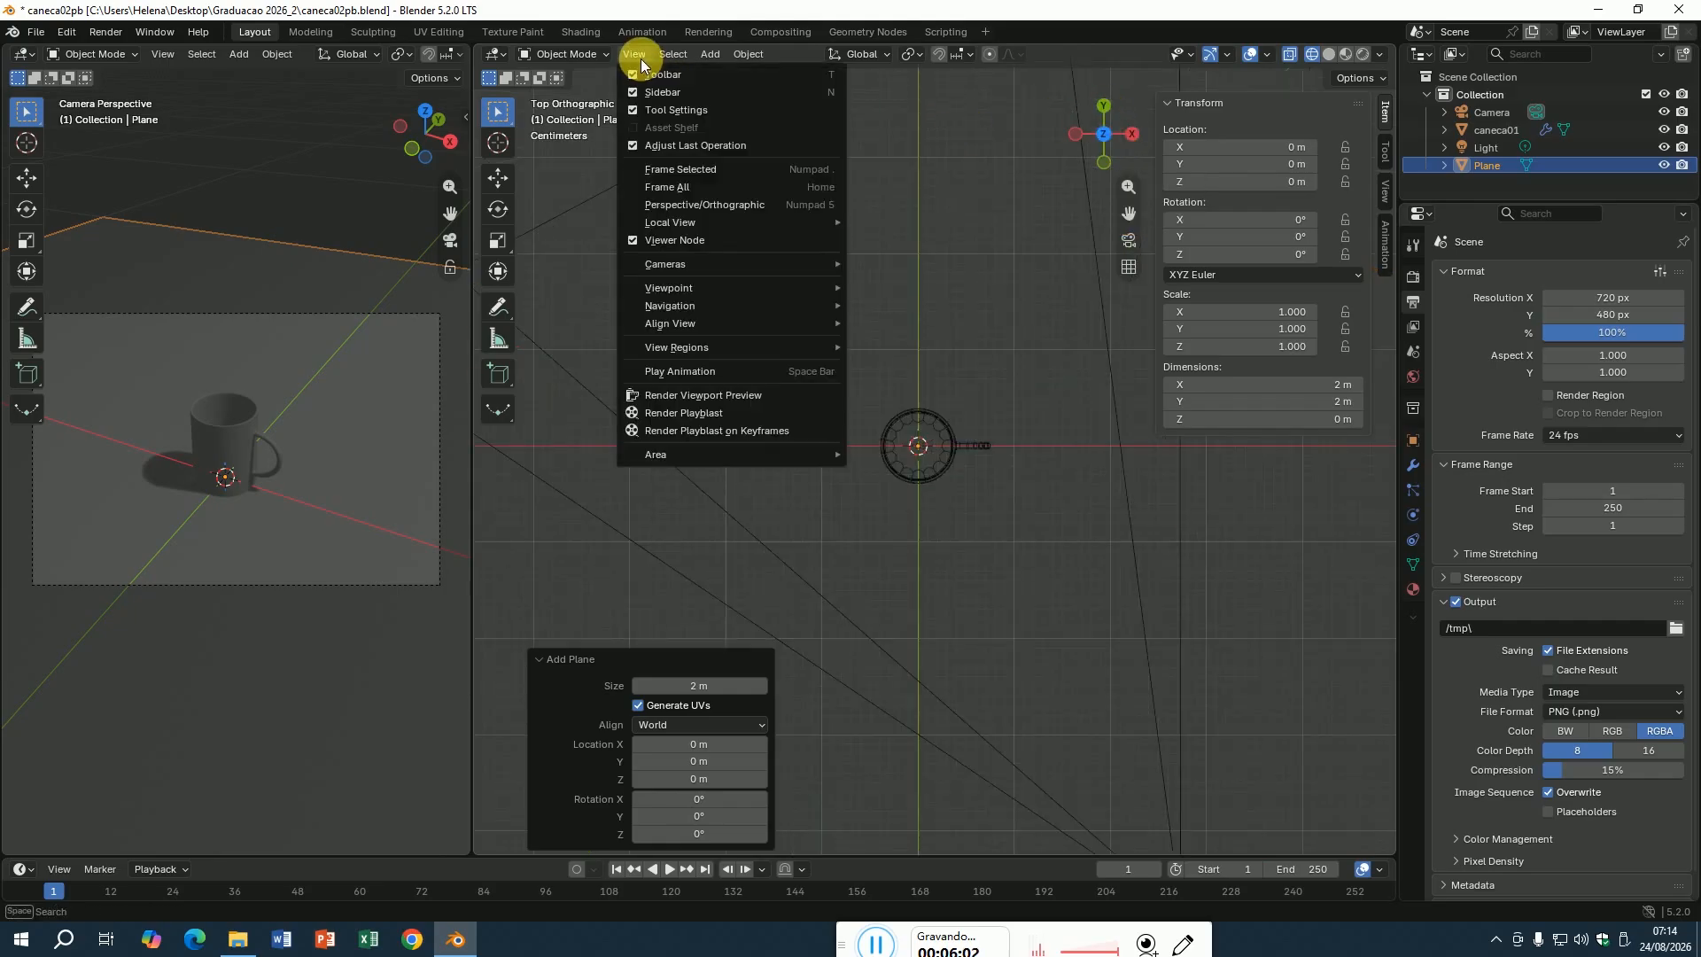
left_click(698, 189)
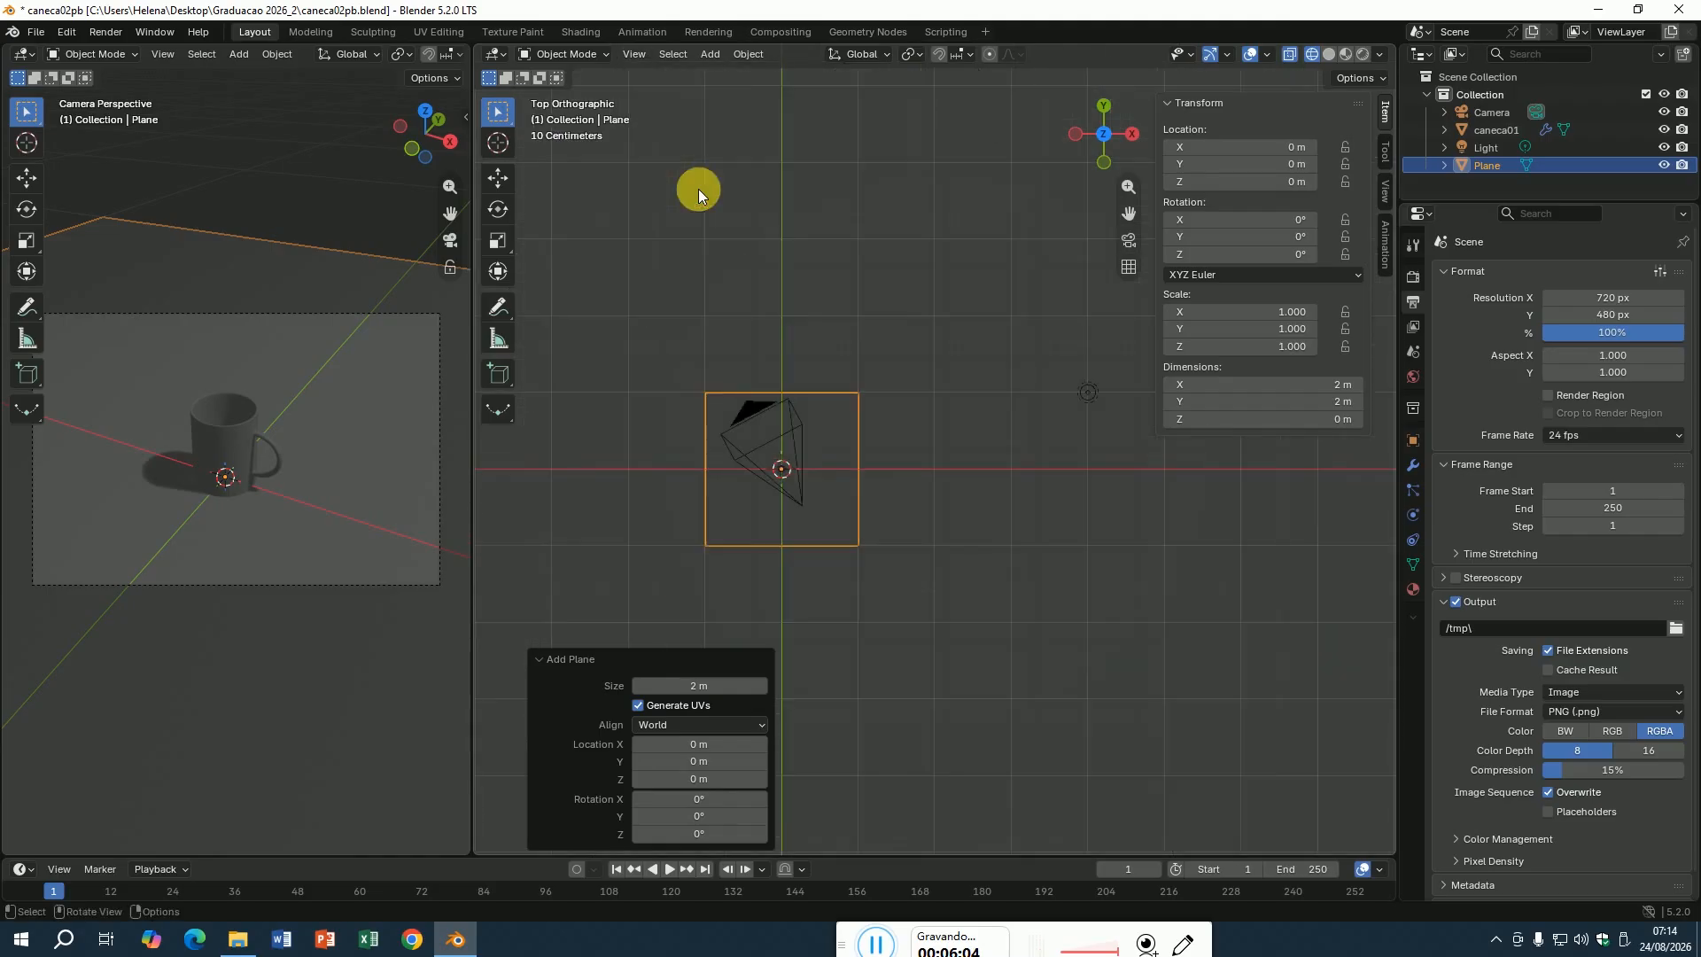
Move the light close to the mug, to about X -0.32 m and Y -0.31 m, and lower it to about Z 0.09 m.
left_click(1088, 394)
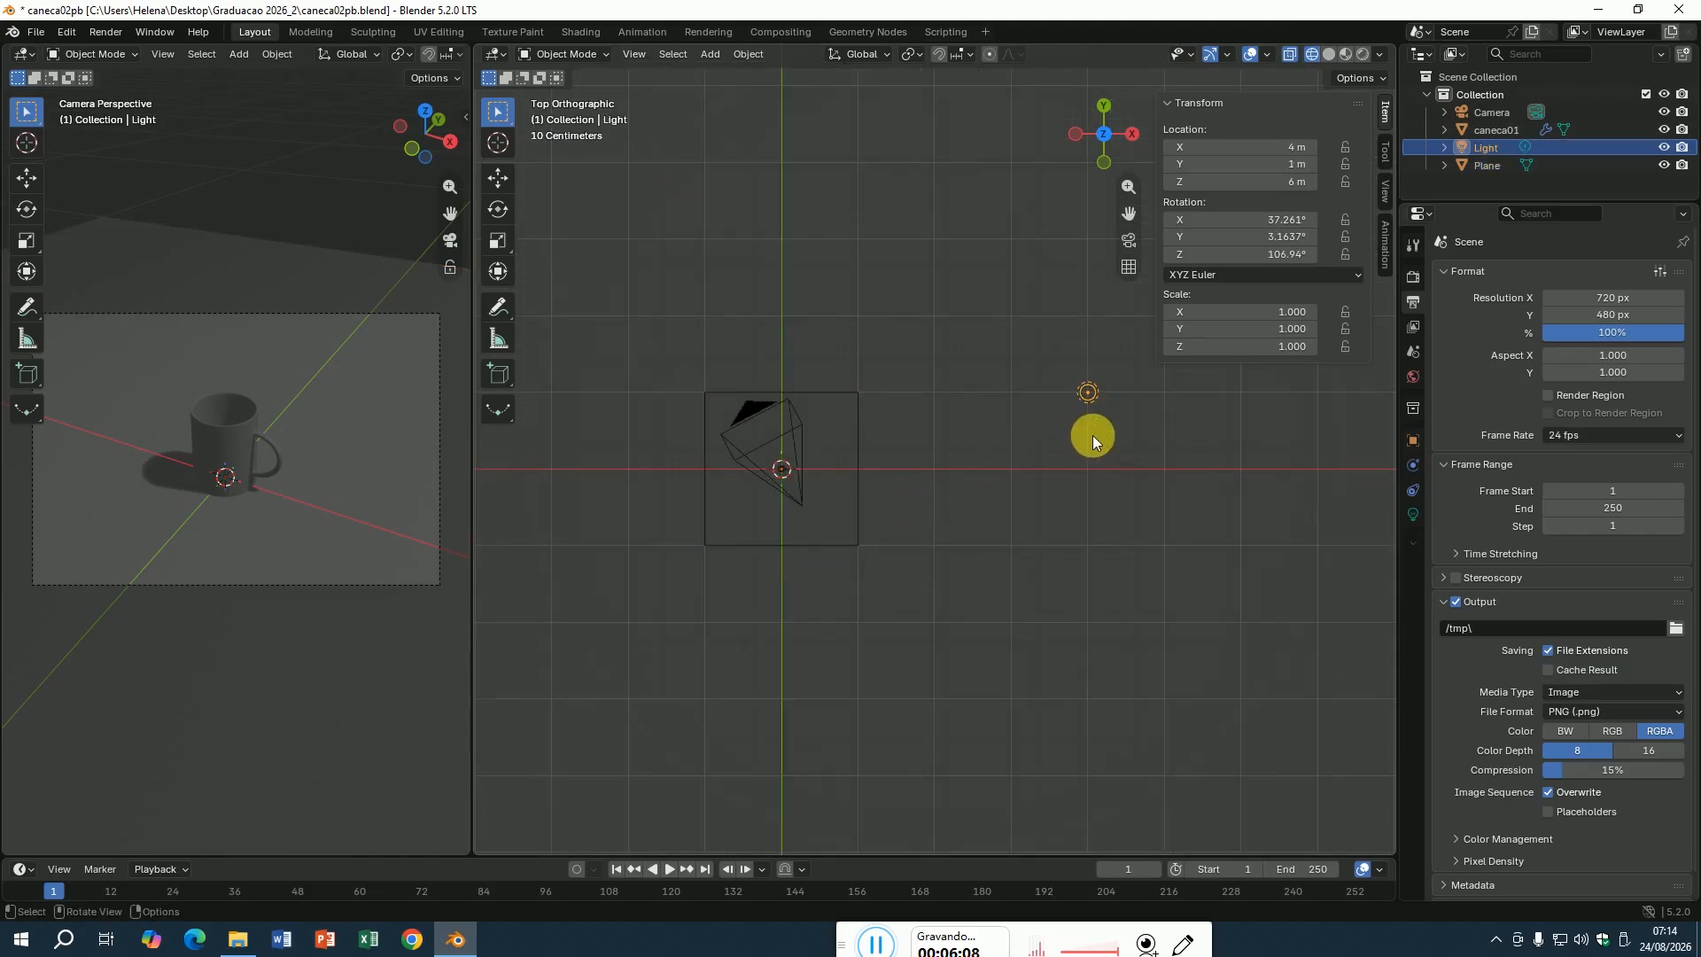
left_click(505, 184)
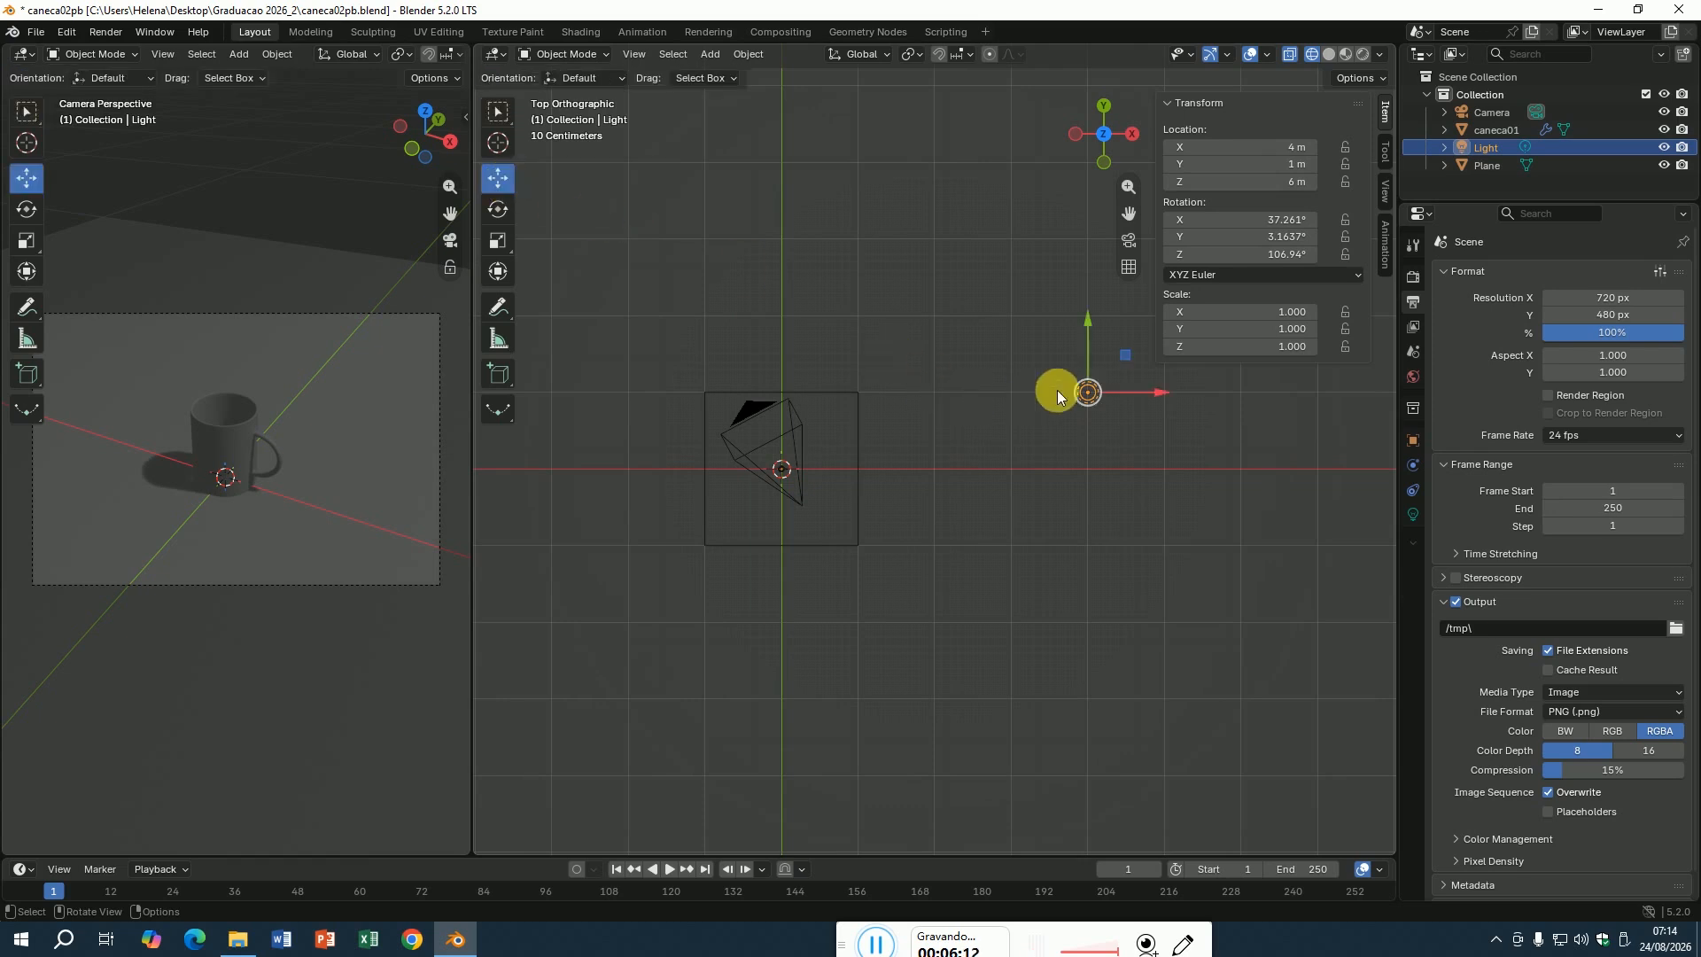
left_click_drag(1124, 353, 796, 462)
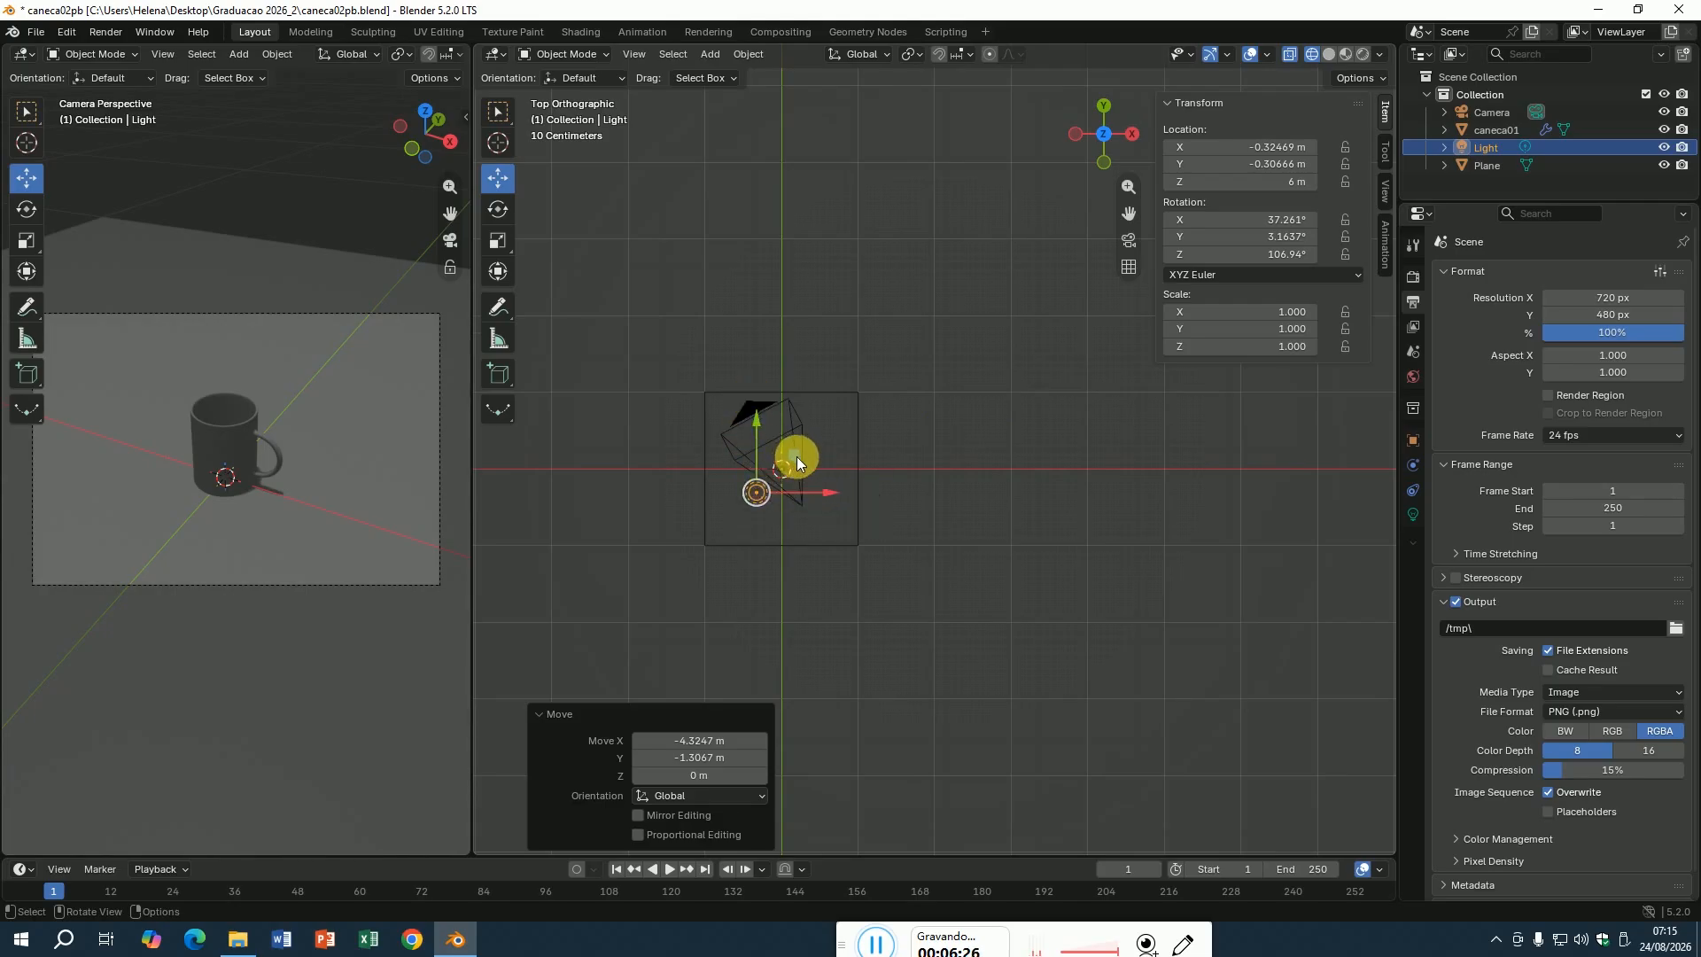
left_click(1103, 164)
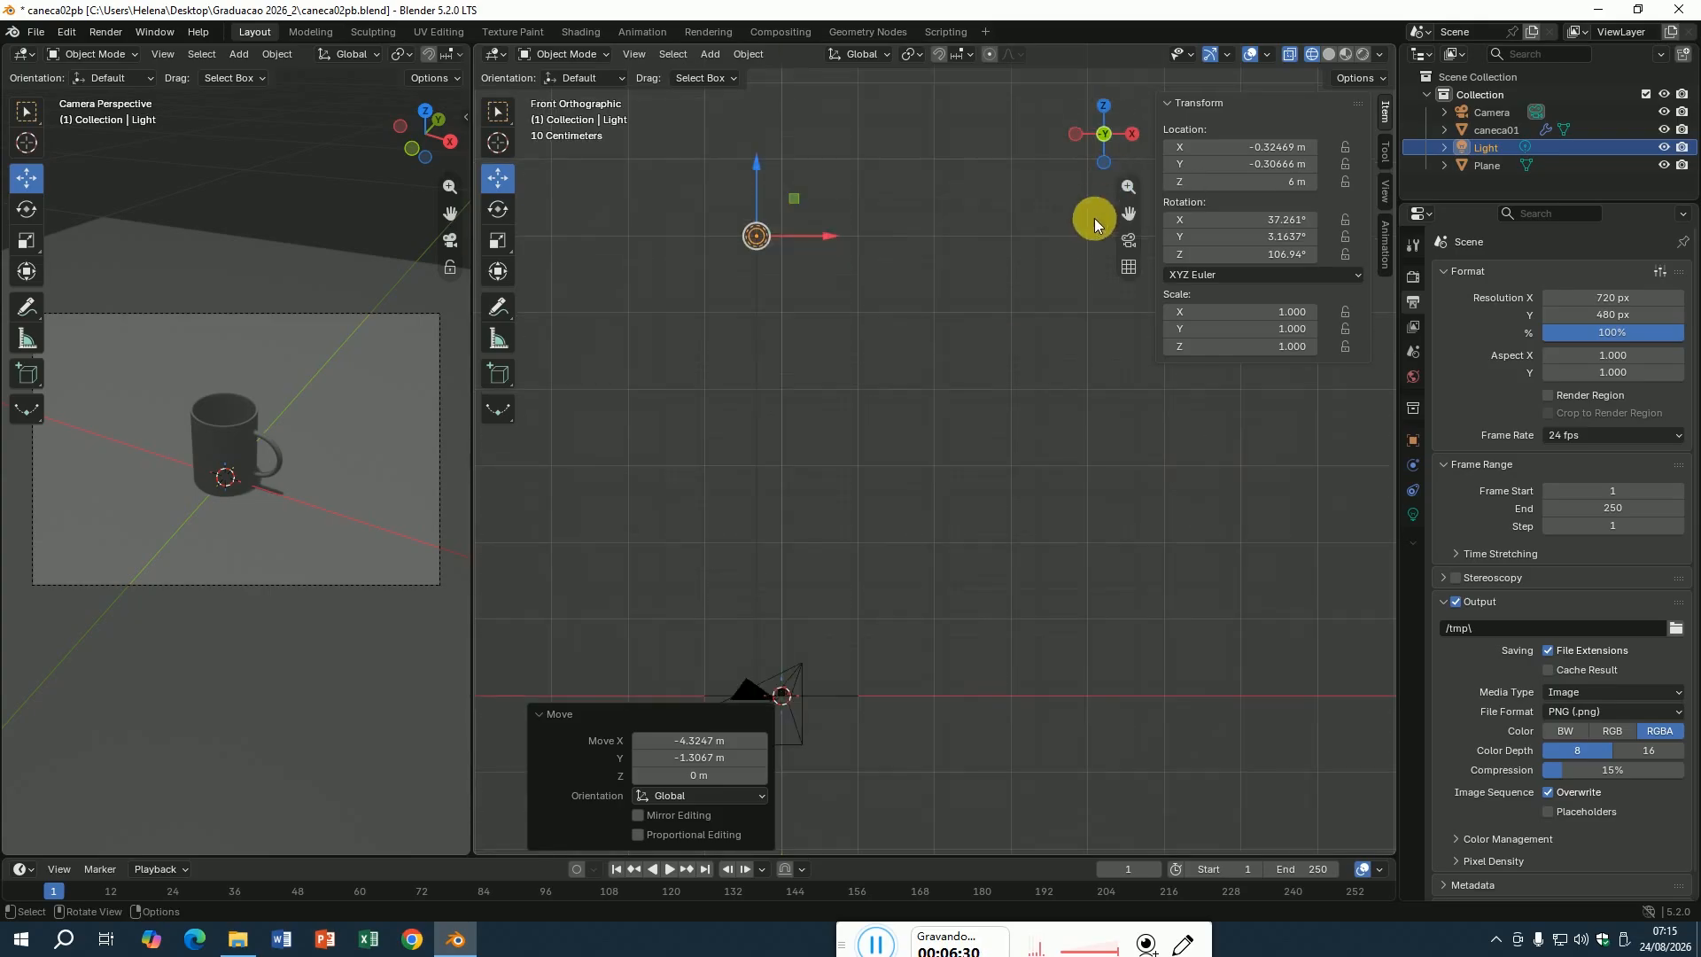
left_click_drag(1129, 217, 1253, 153)
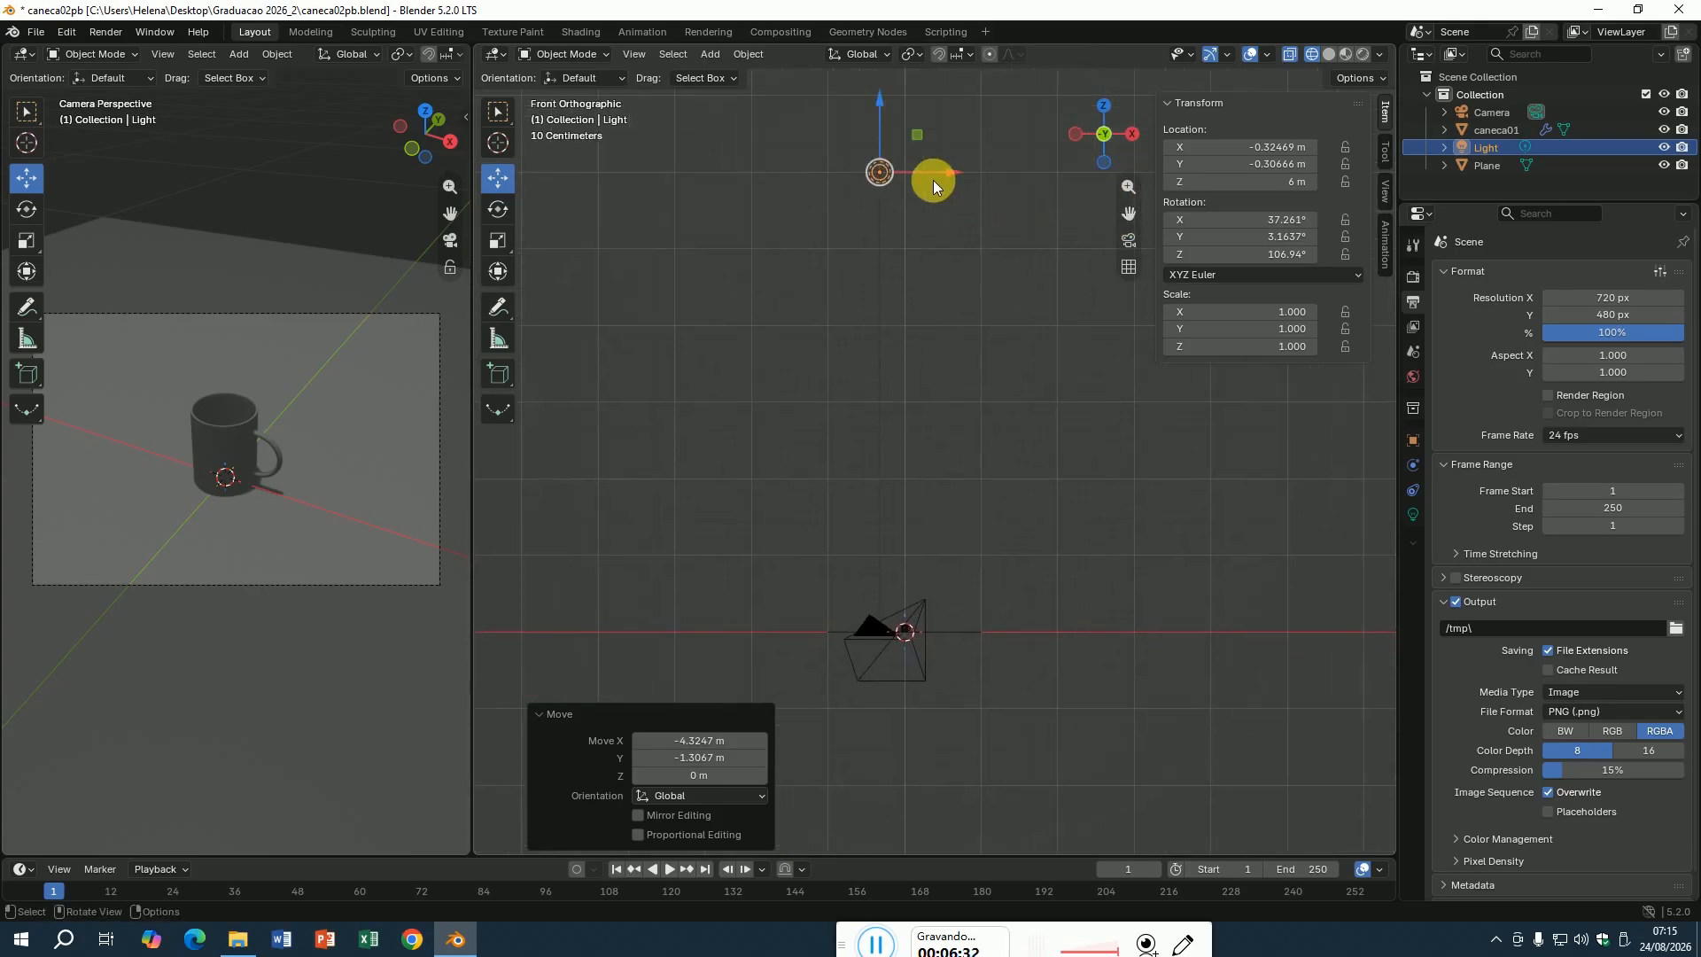
left_click_drag(880, 114, 865, 567)
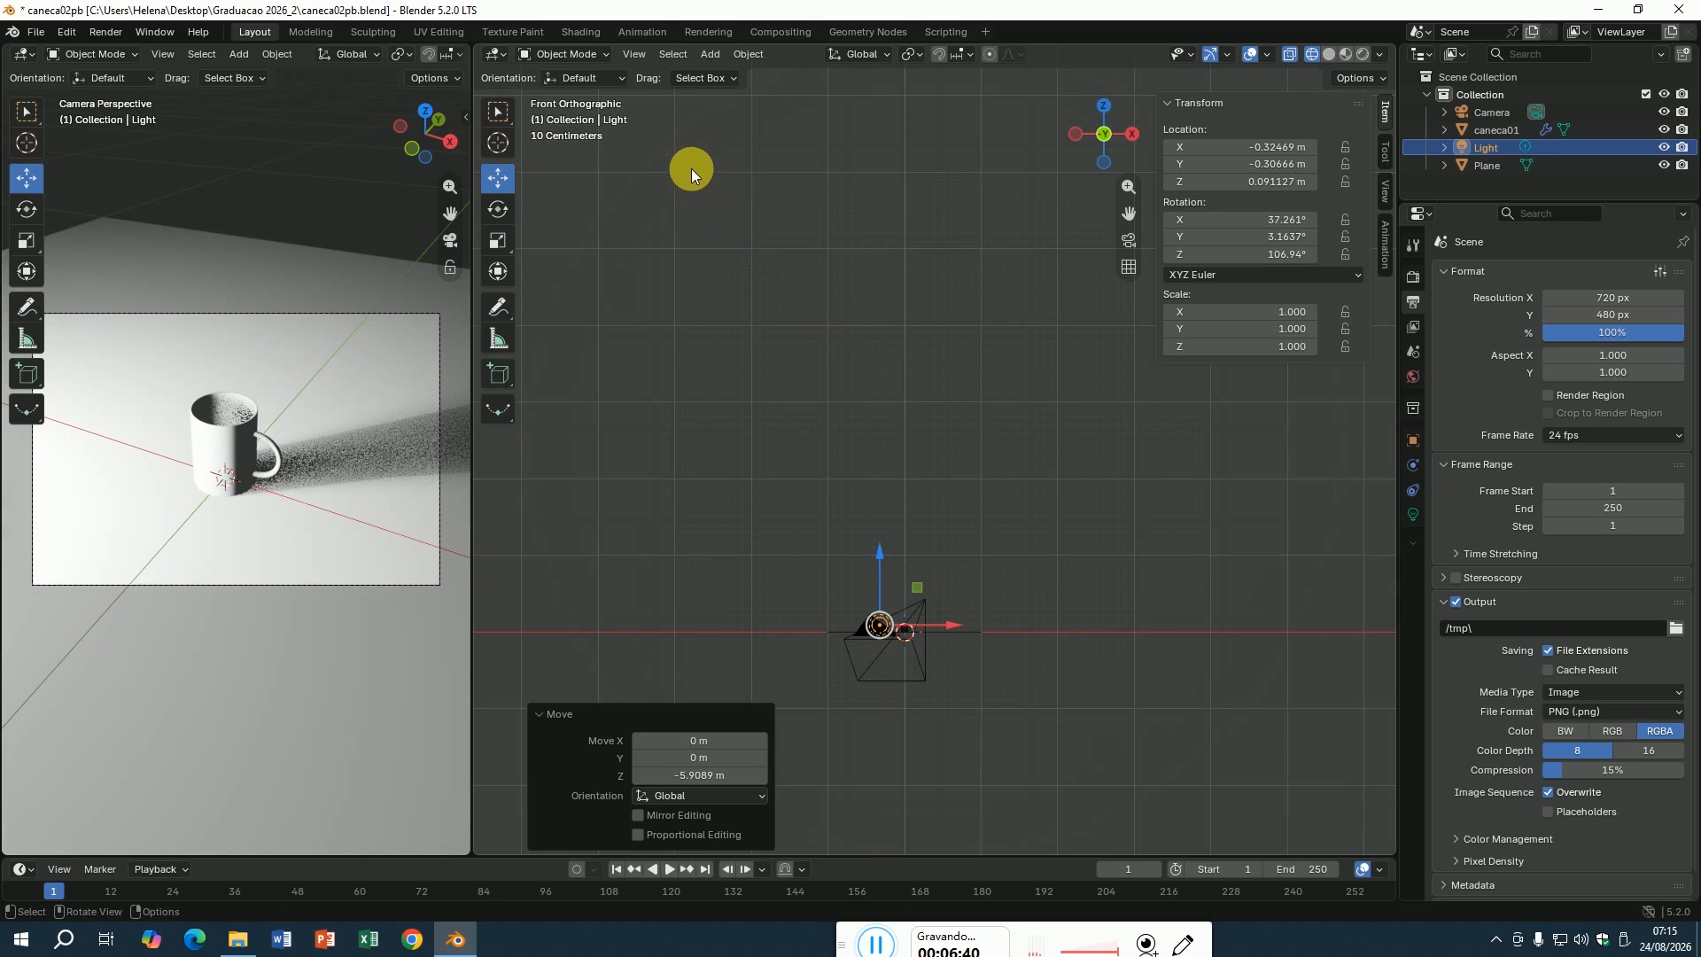
Reposition the light horizontally in front of the mug, at about X -0.07 m and Y -0.40 m.
left_click(640, 55)
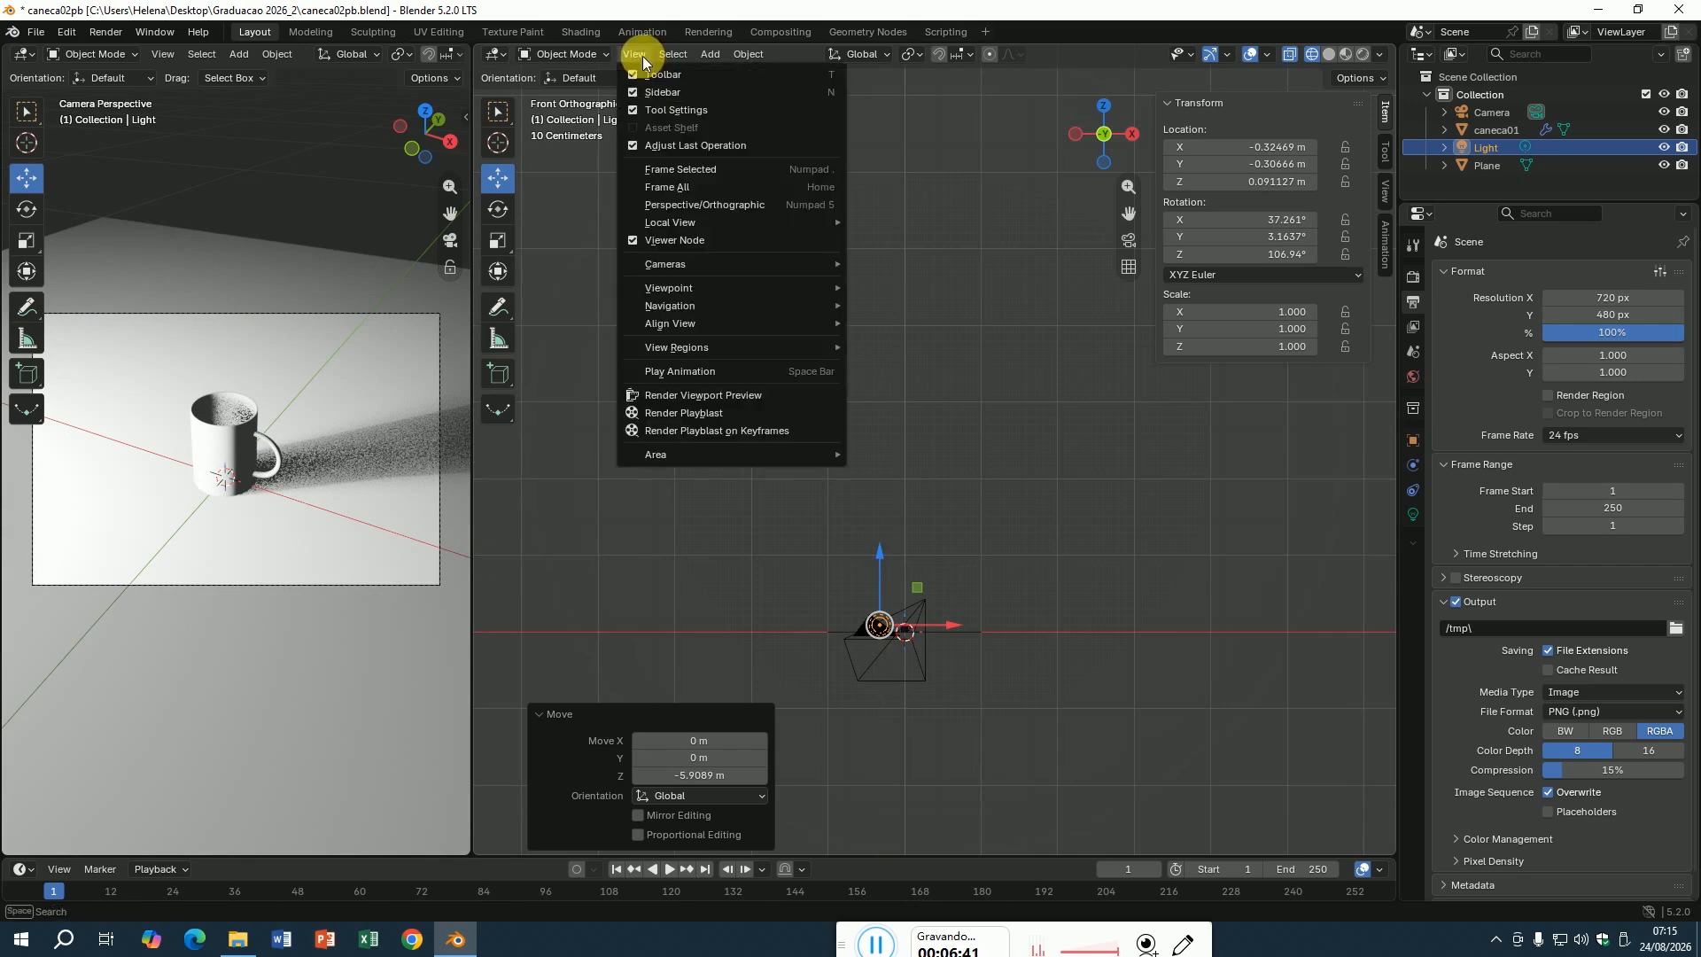
left_click(692, 186)
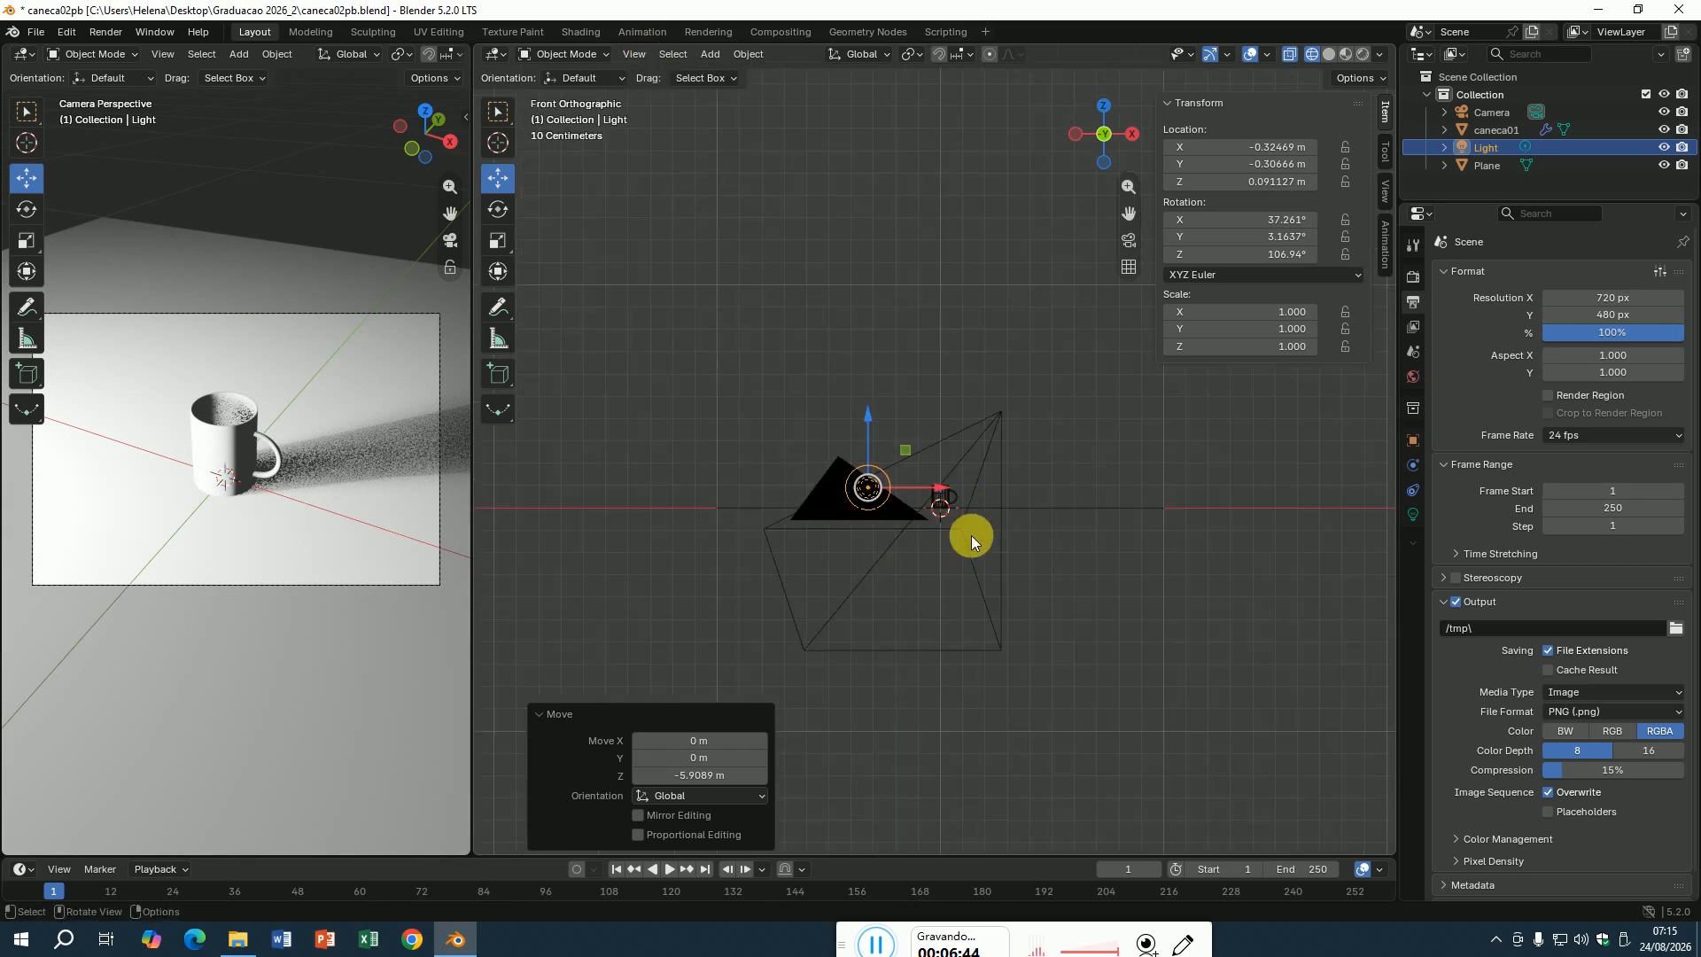
left_click_drag(1105, 144, 1090, 195)
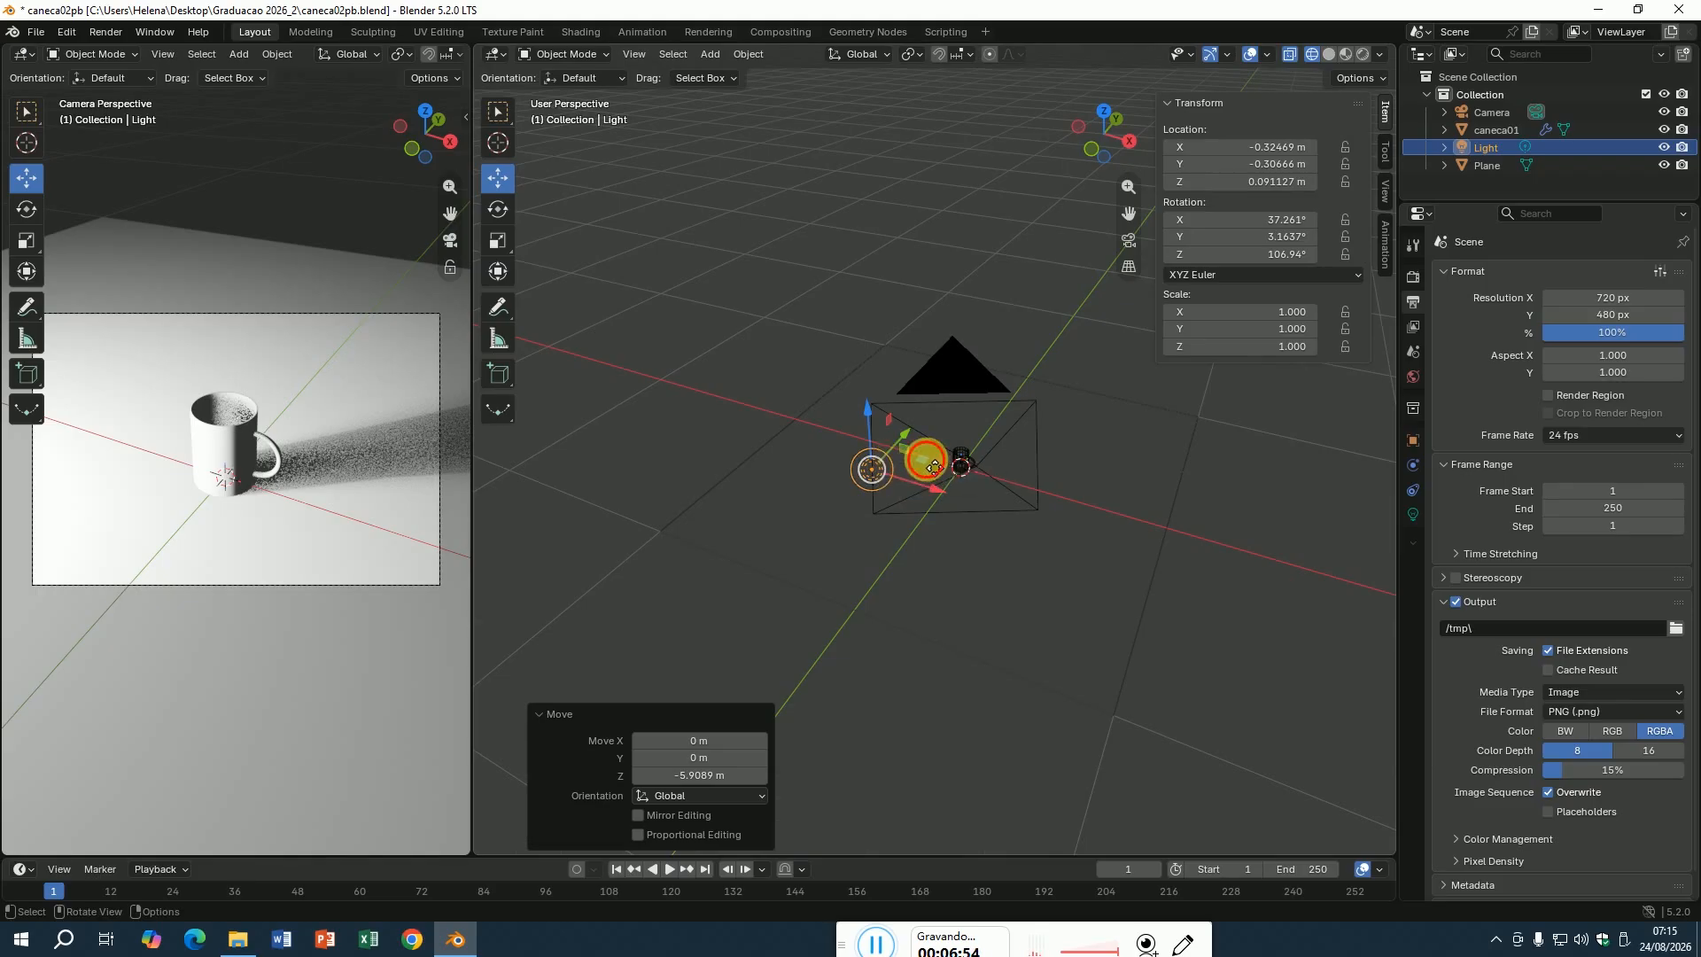
left_click_drag(934, 468, 1002, 480)
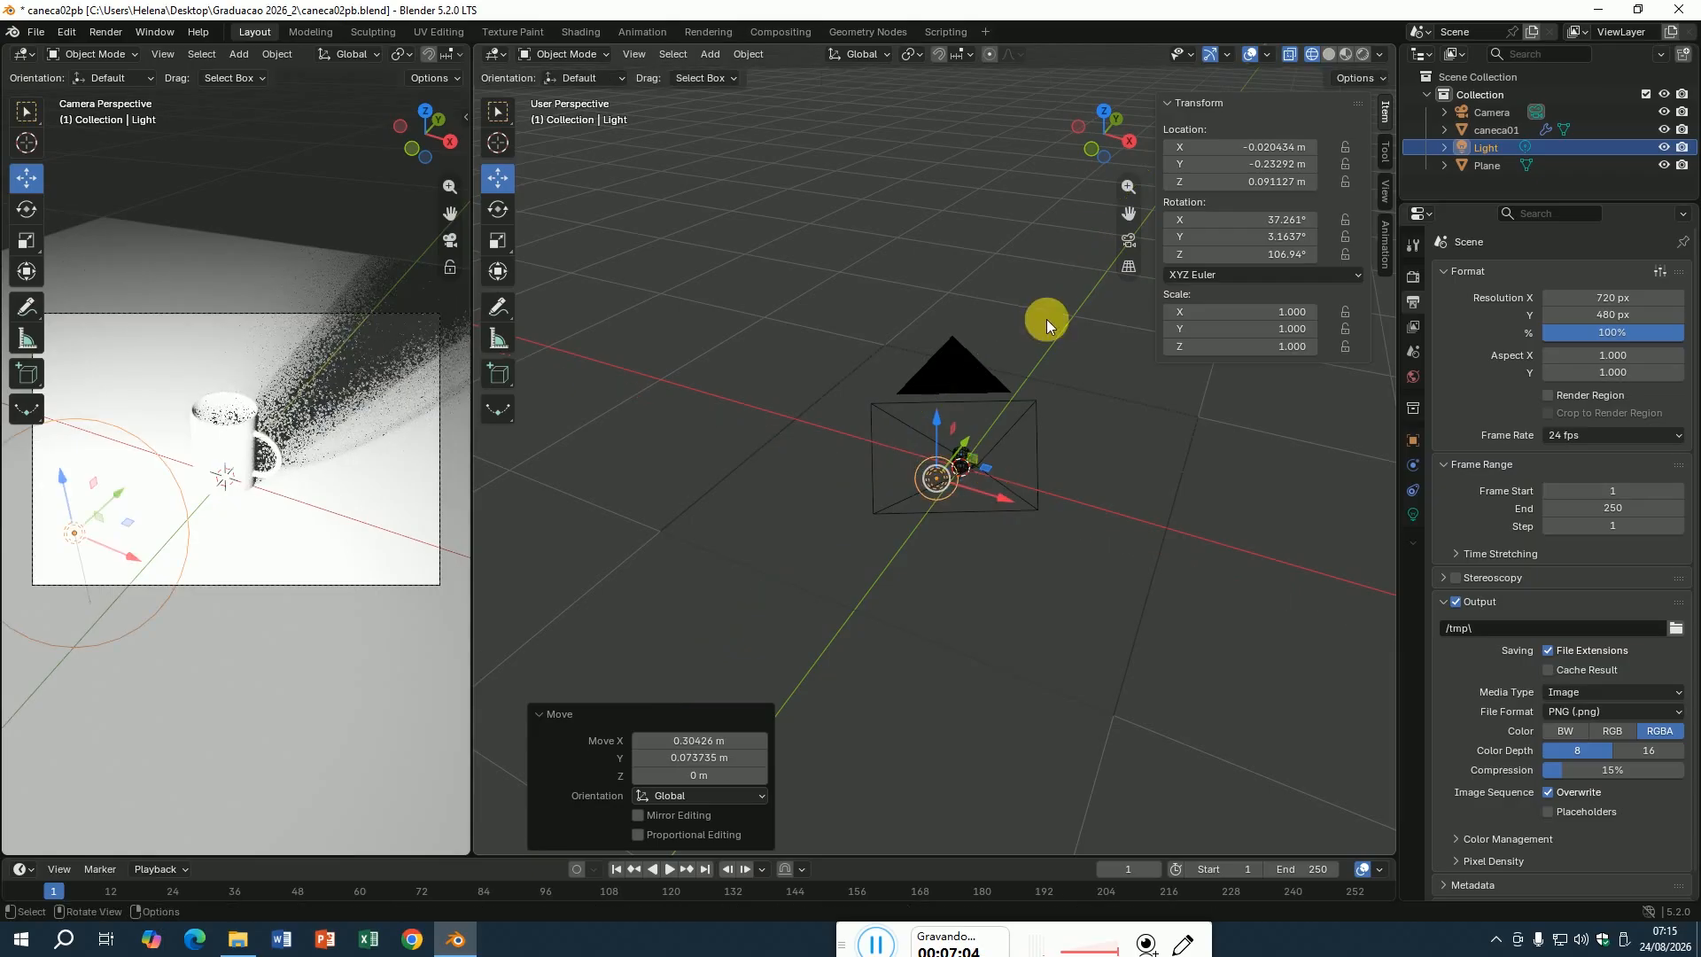
left_click(1105, 116)
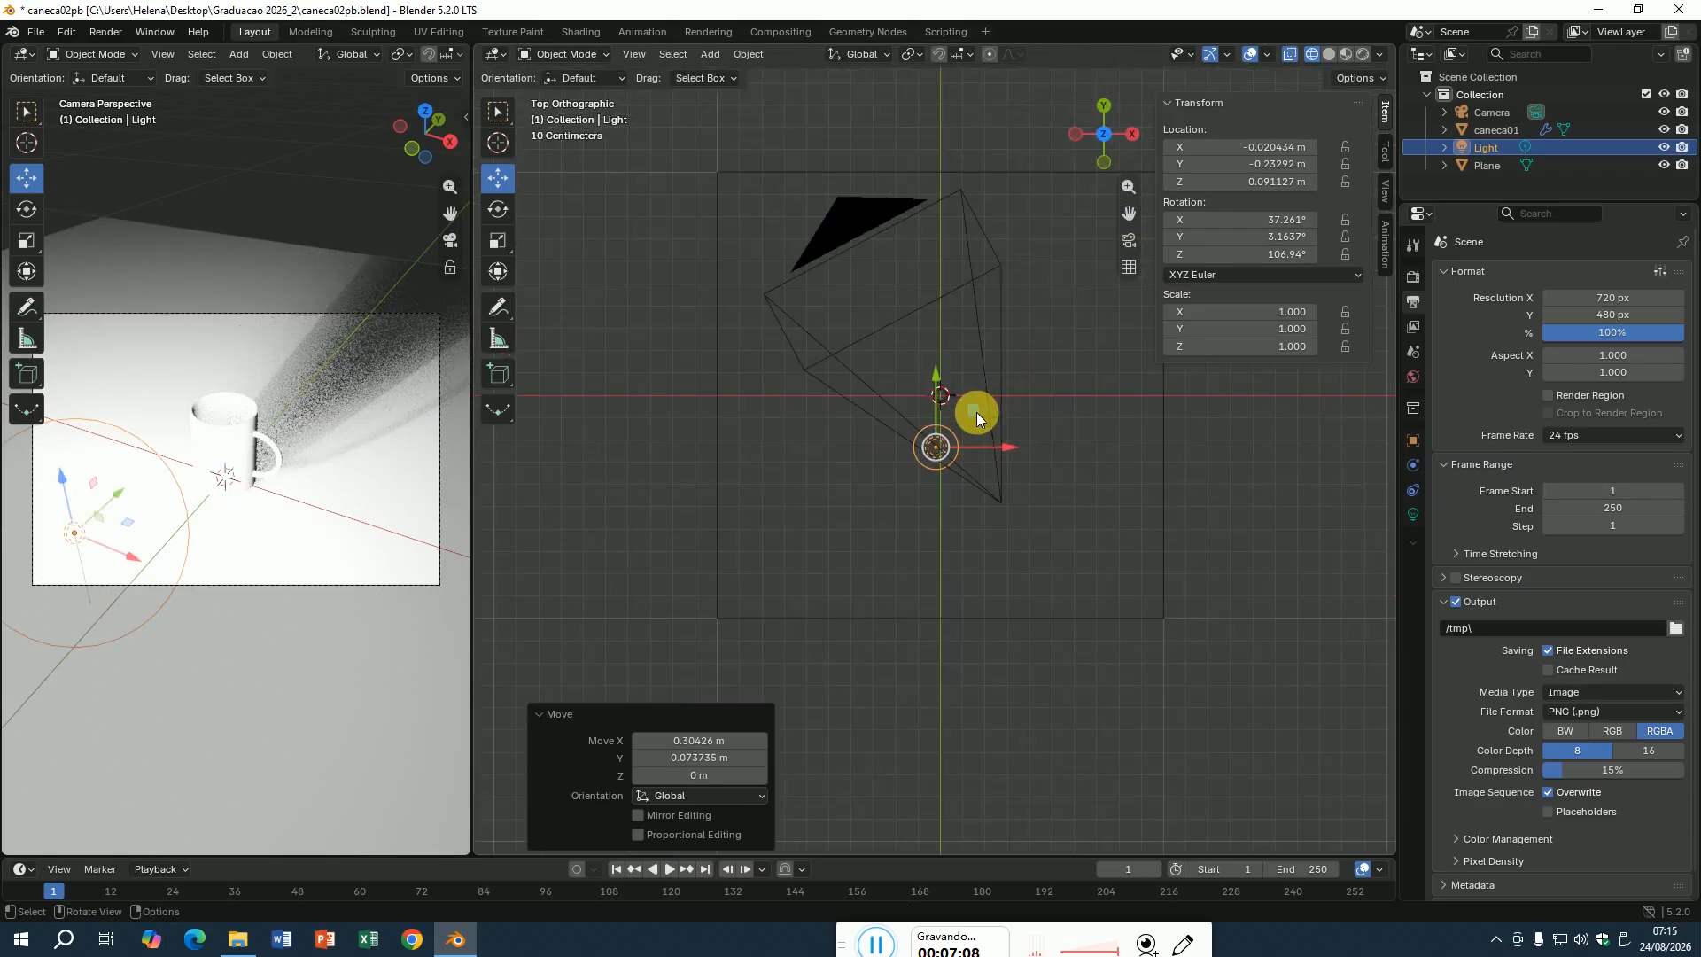
left_click_drag(976, 412, 958, 456)
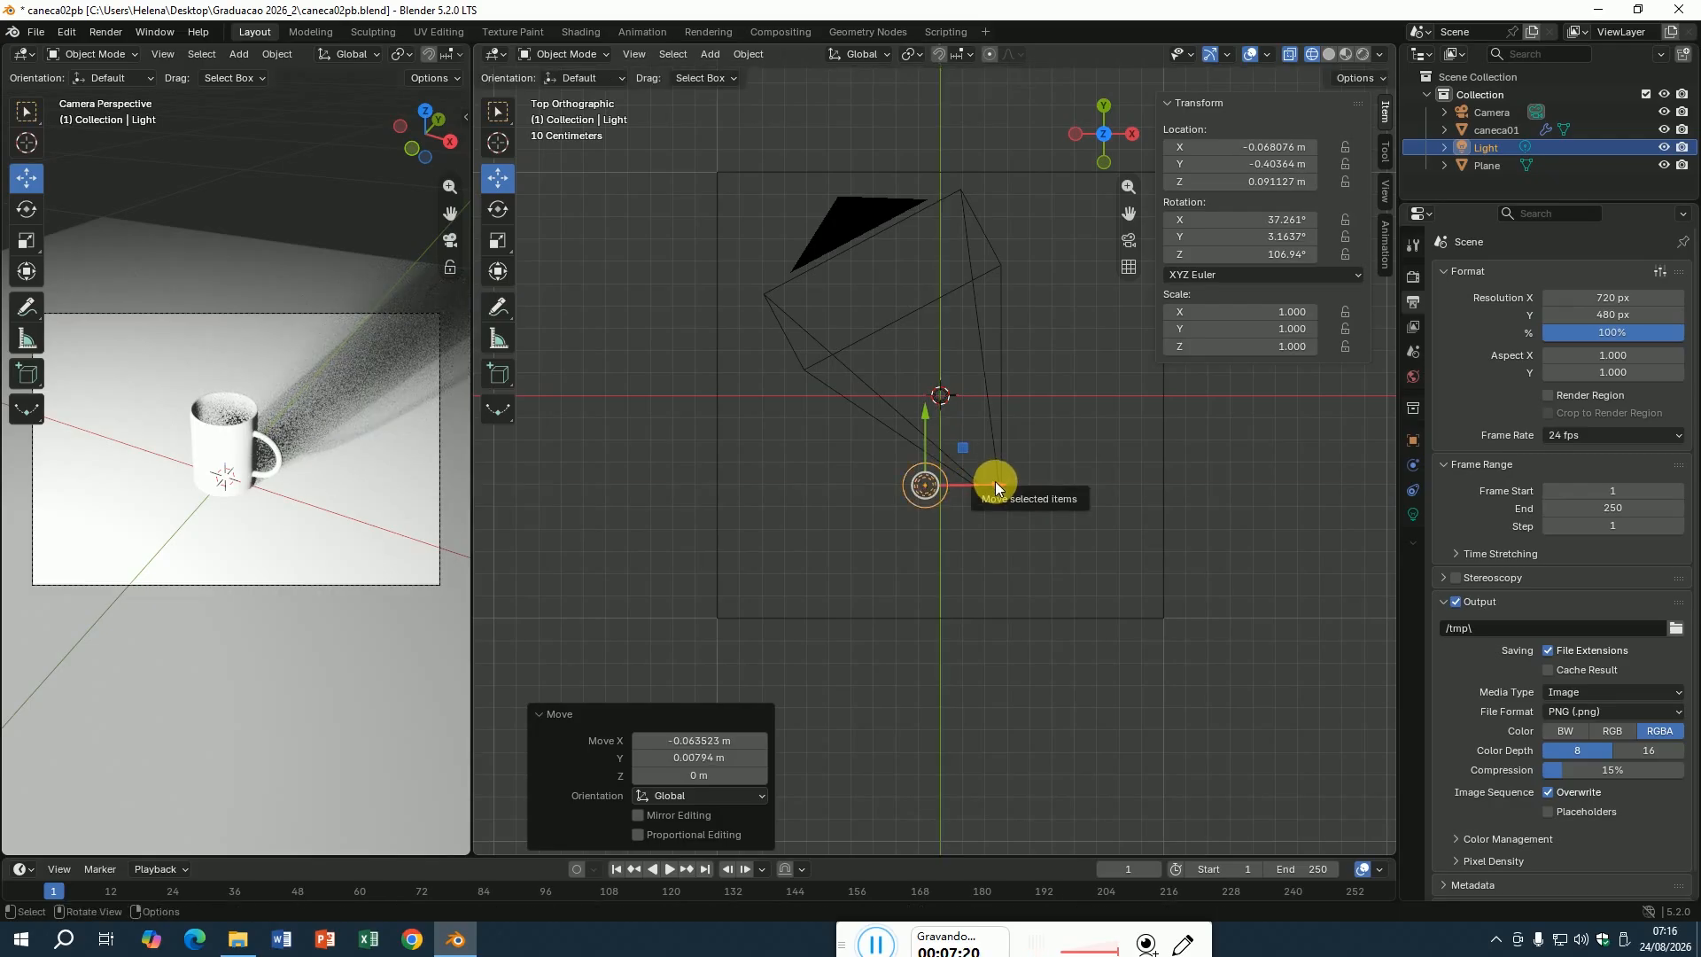
Lower the light along its vertical axis to about Z 0.04 m.
left_click(1108, 163)
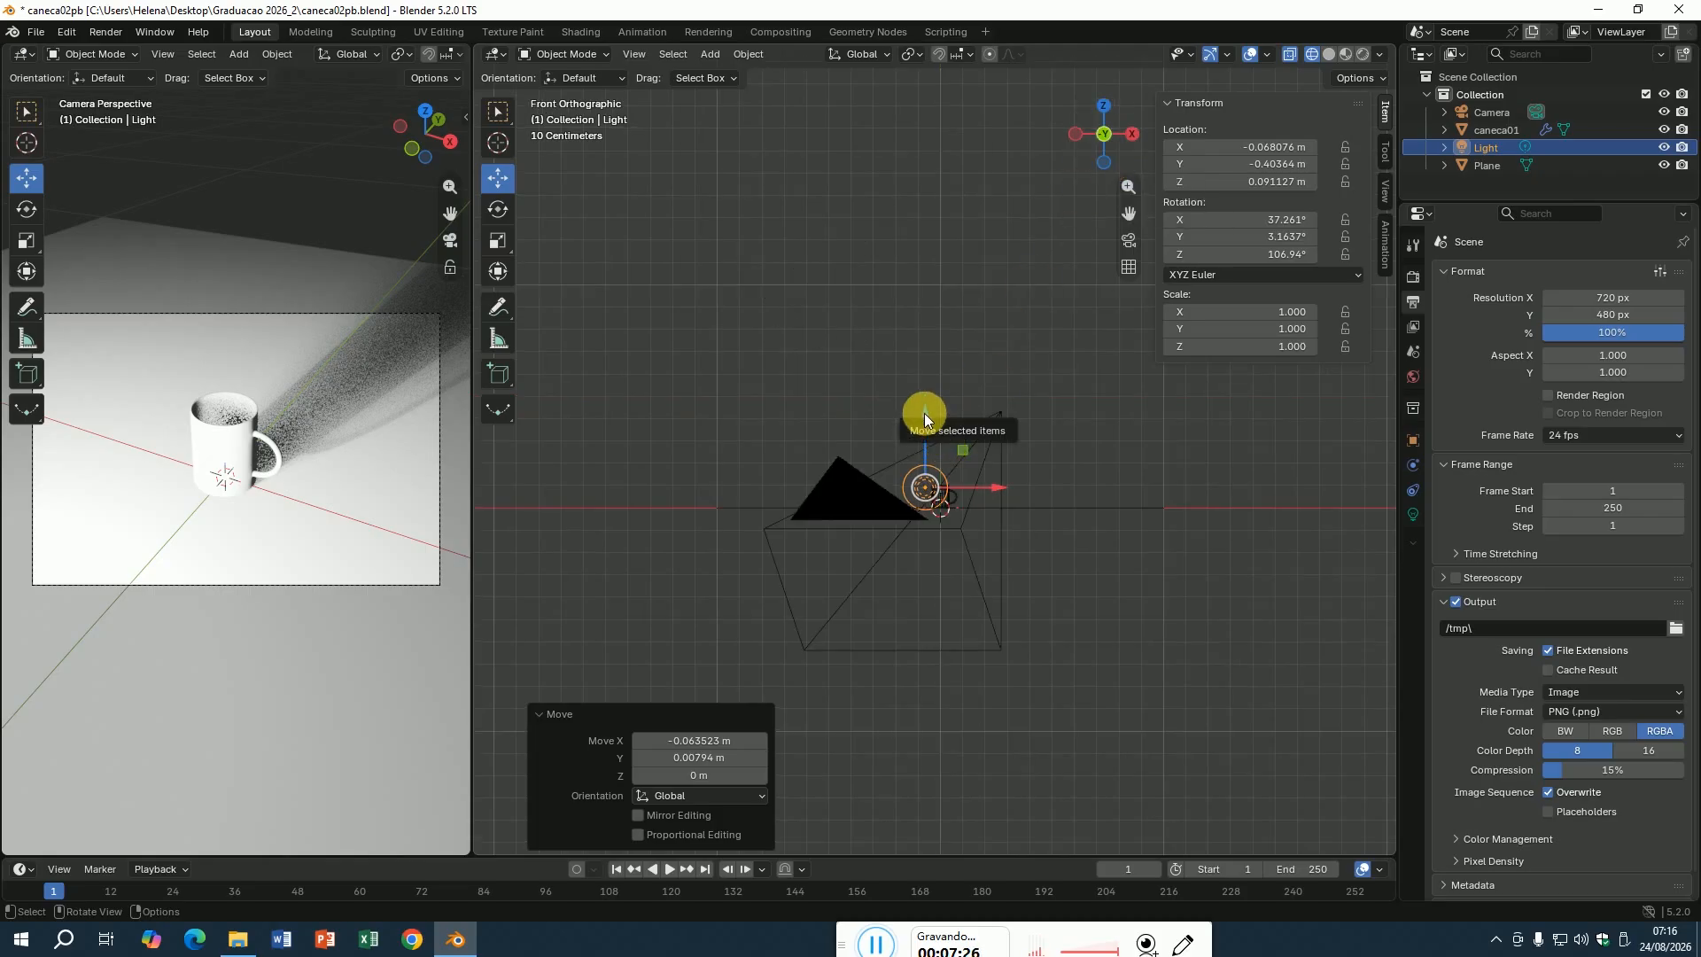
mouse_move(924, 413)
left_mouse_down()
mouse_move(935, 437)
mouse_move(937, 409)
left_mouse_up()
mouse_move(1116, 150)
left_mouse_down()
mouse_move(1099, 142)
mouse_move(1119, 162)
left_mouse_up()
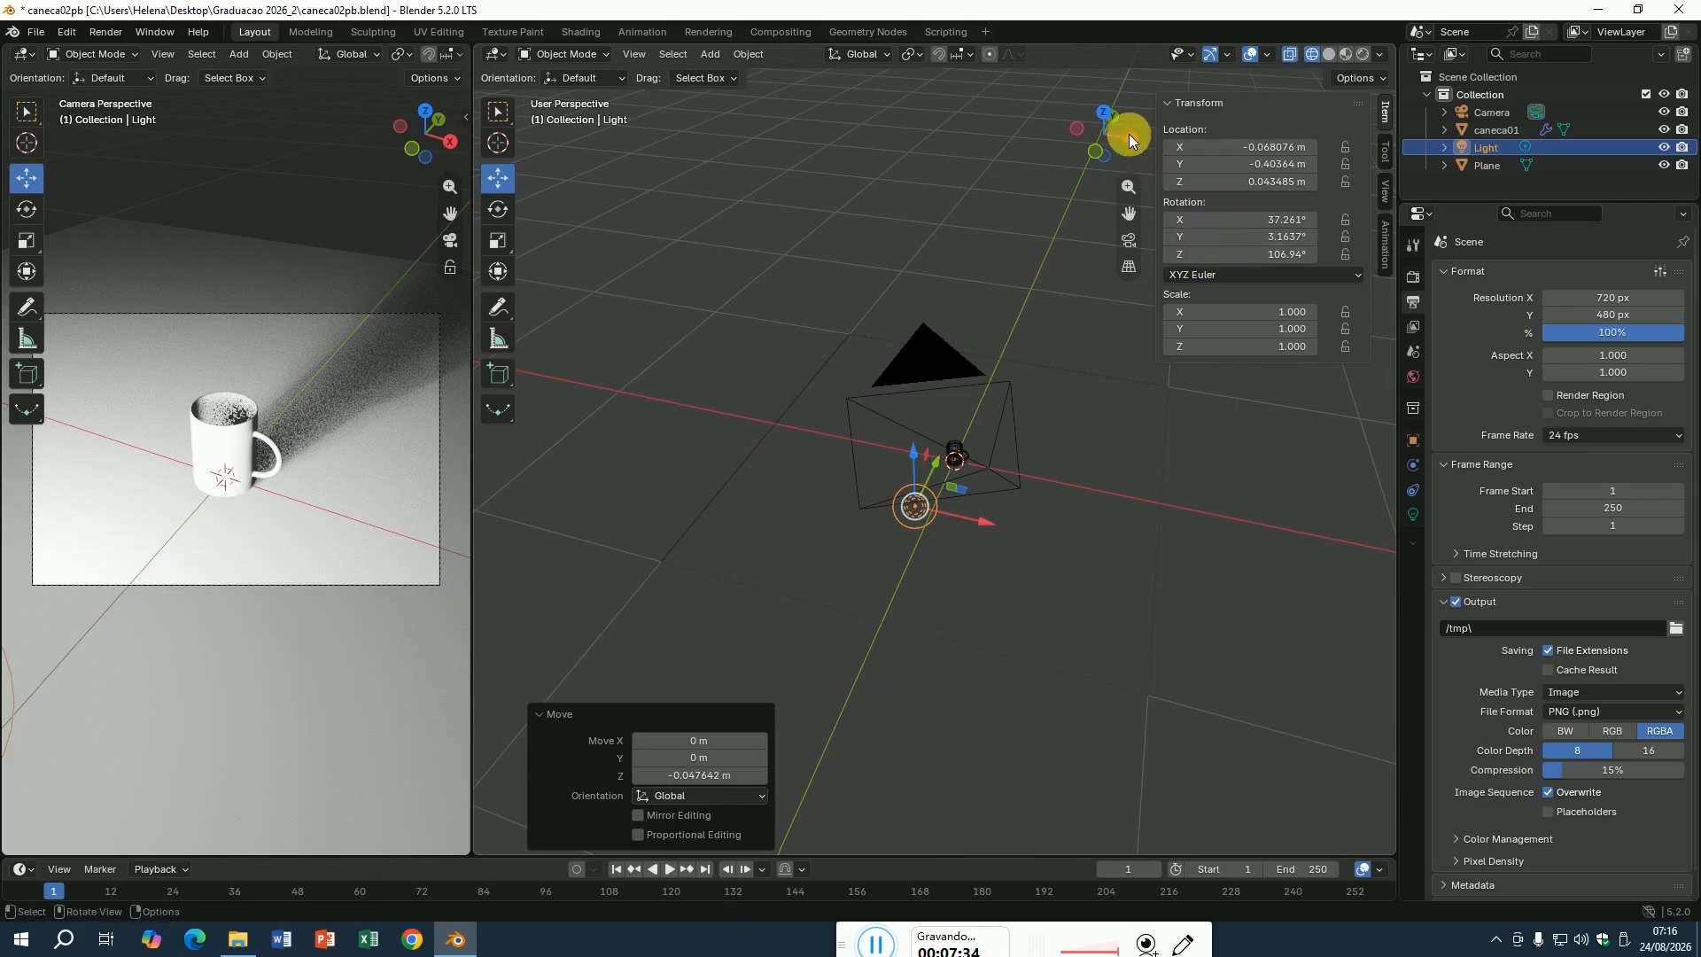
Set the light's Z location to 10 cm and divide it by 2 to get 0.05 m.
left_click(1104, 111)
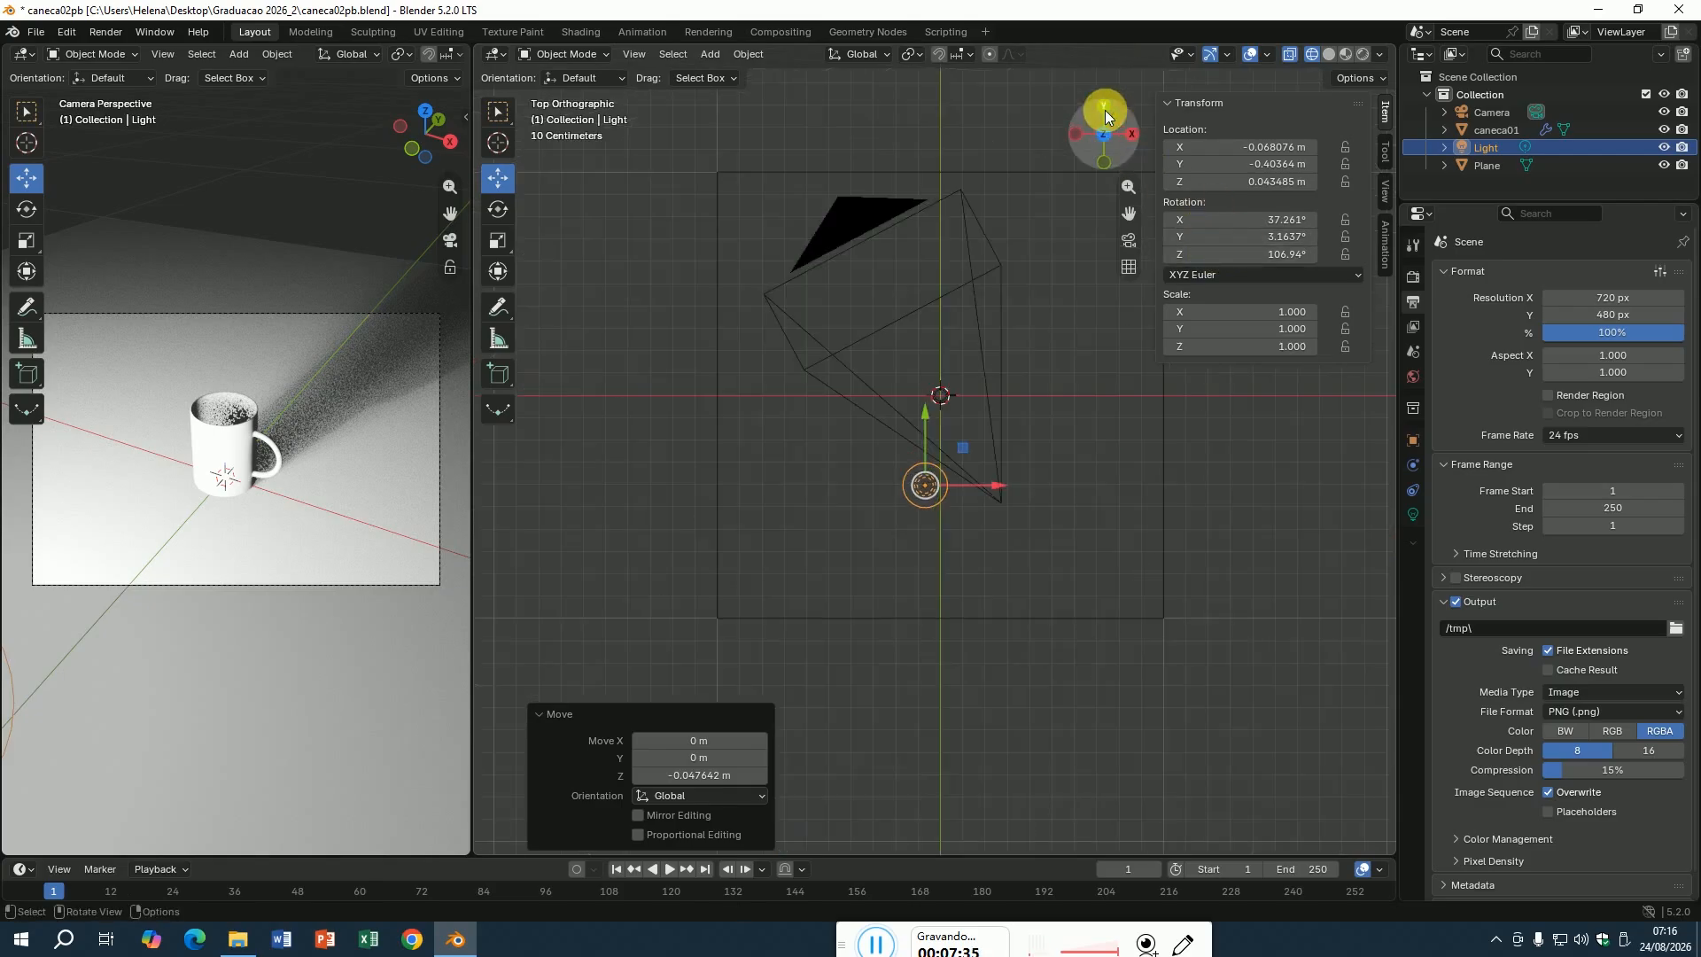
left_click(1255, 188)
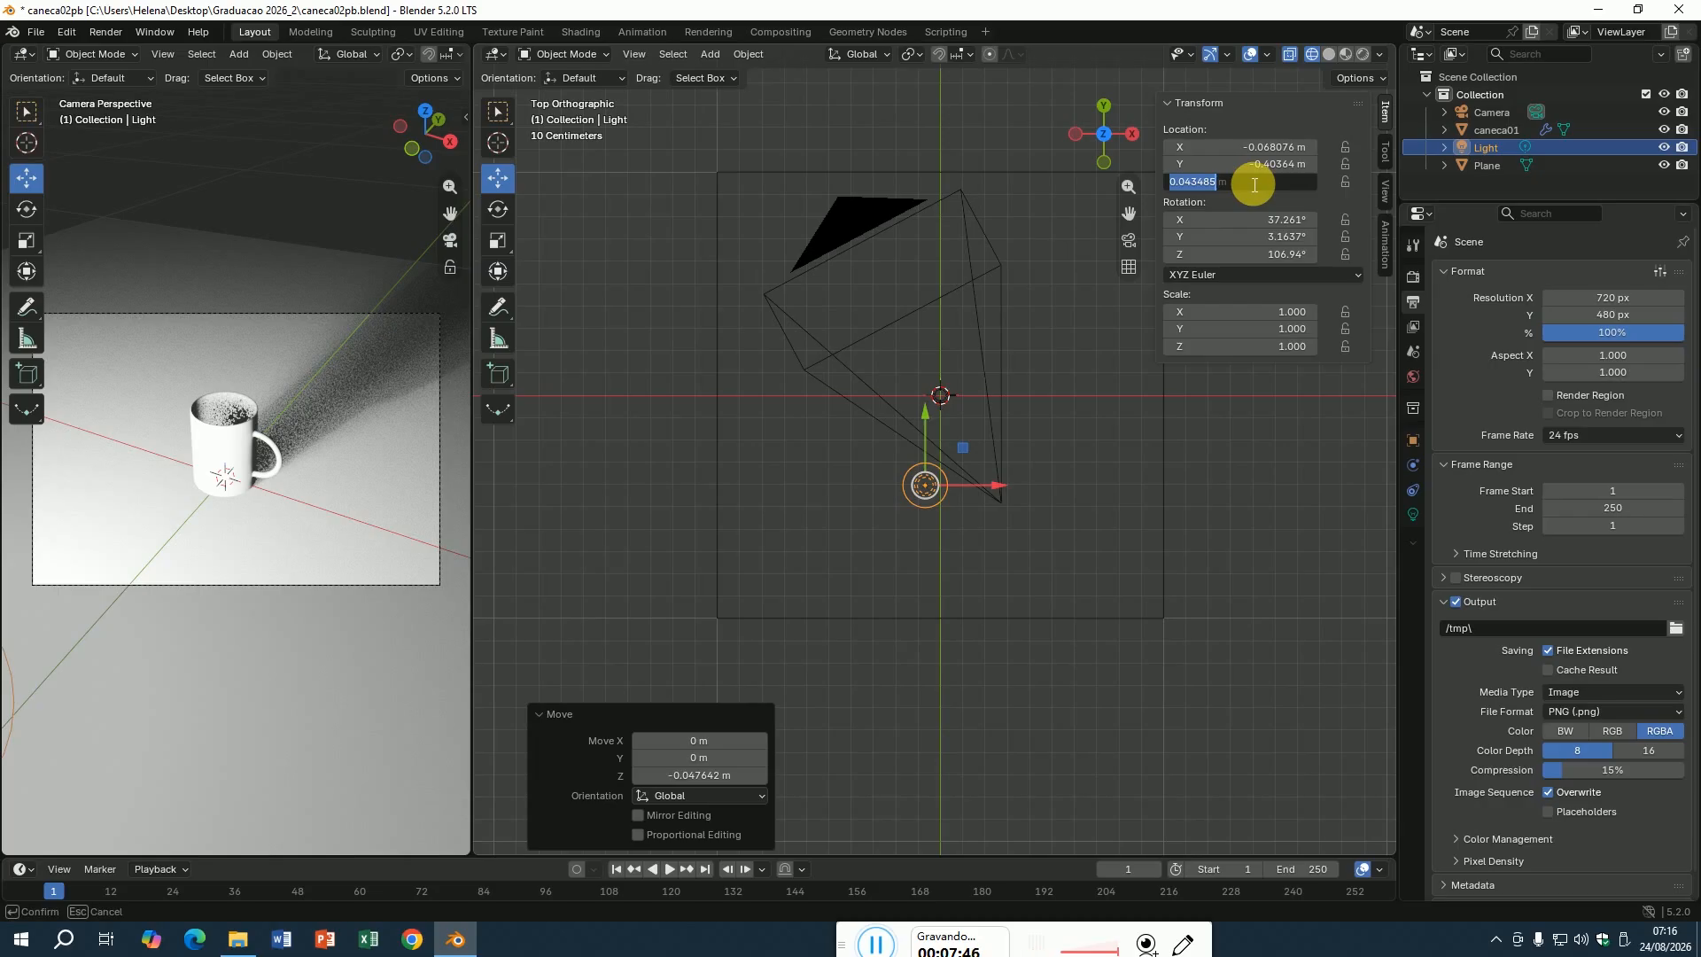
type("10cm")
key("Return")
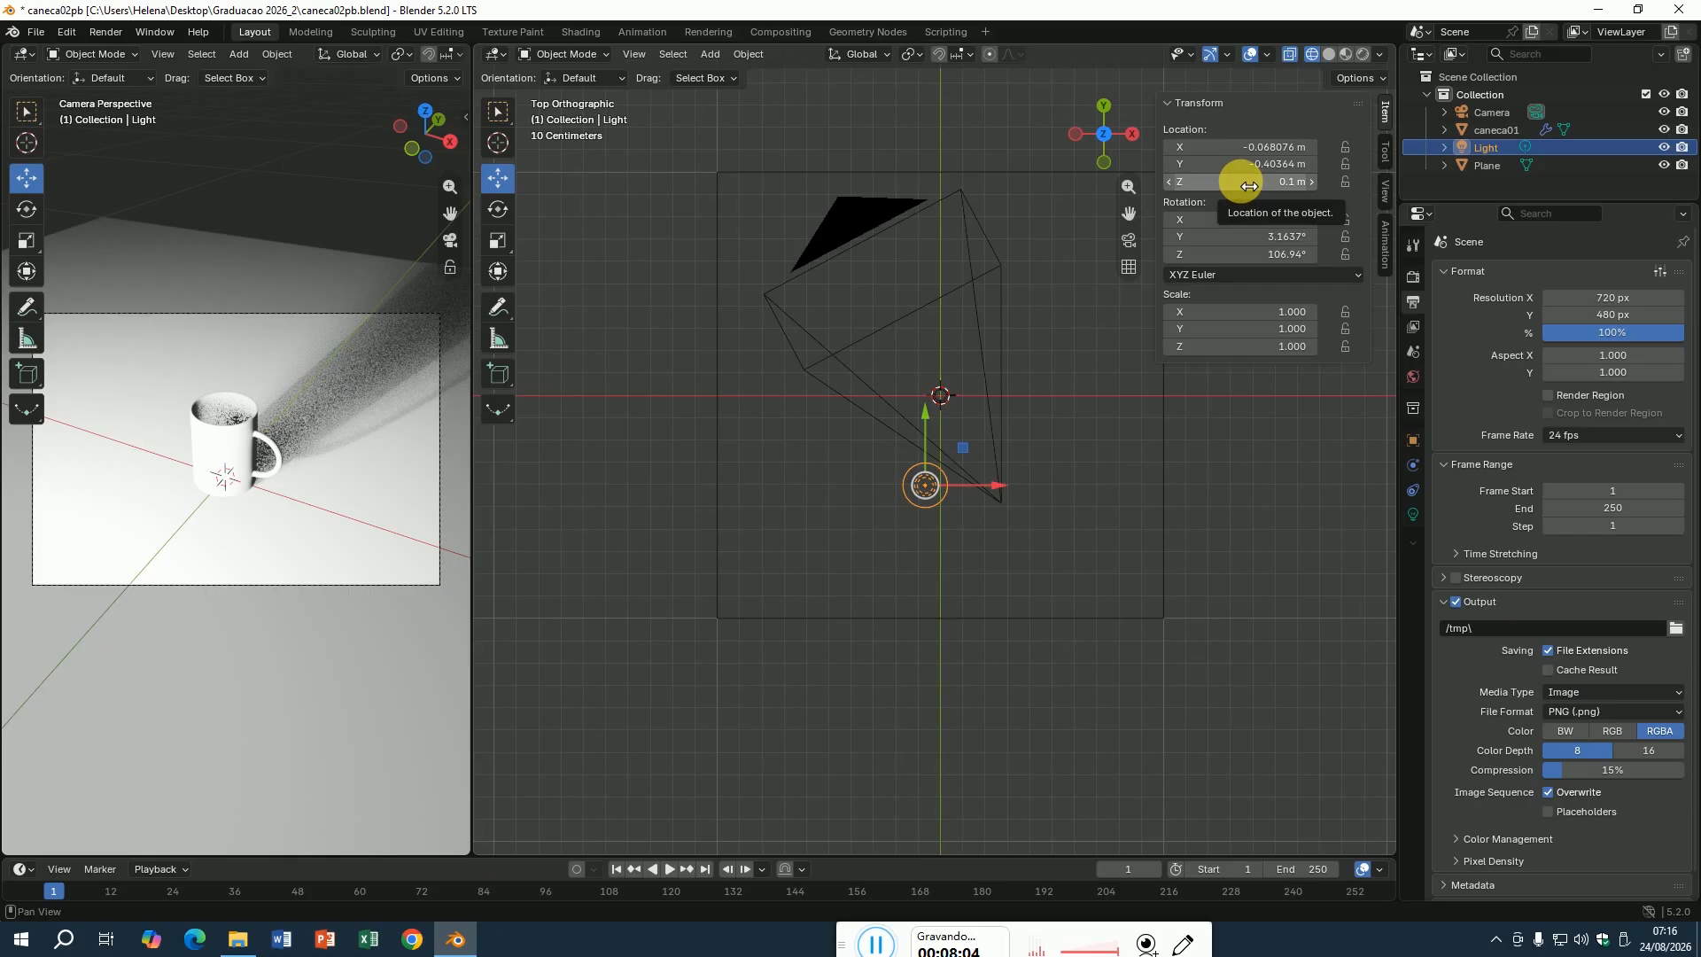
left_click(1251, 185)
left_click(1257, 189)
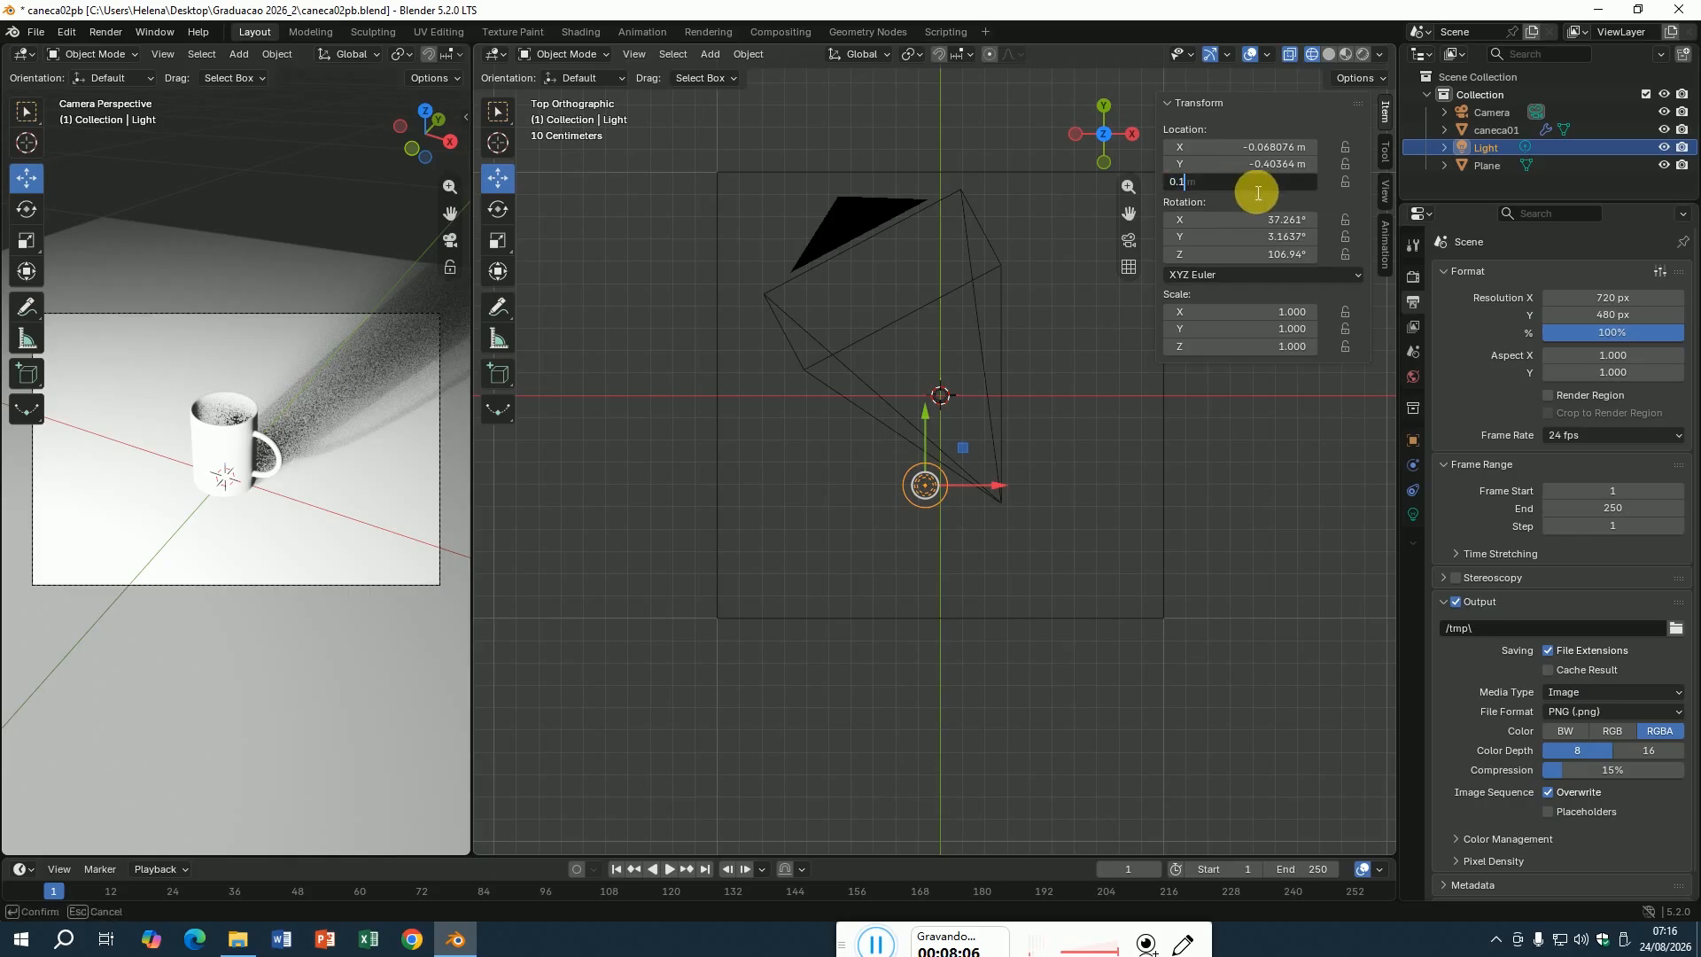
type("/2")
key("Return")
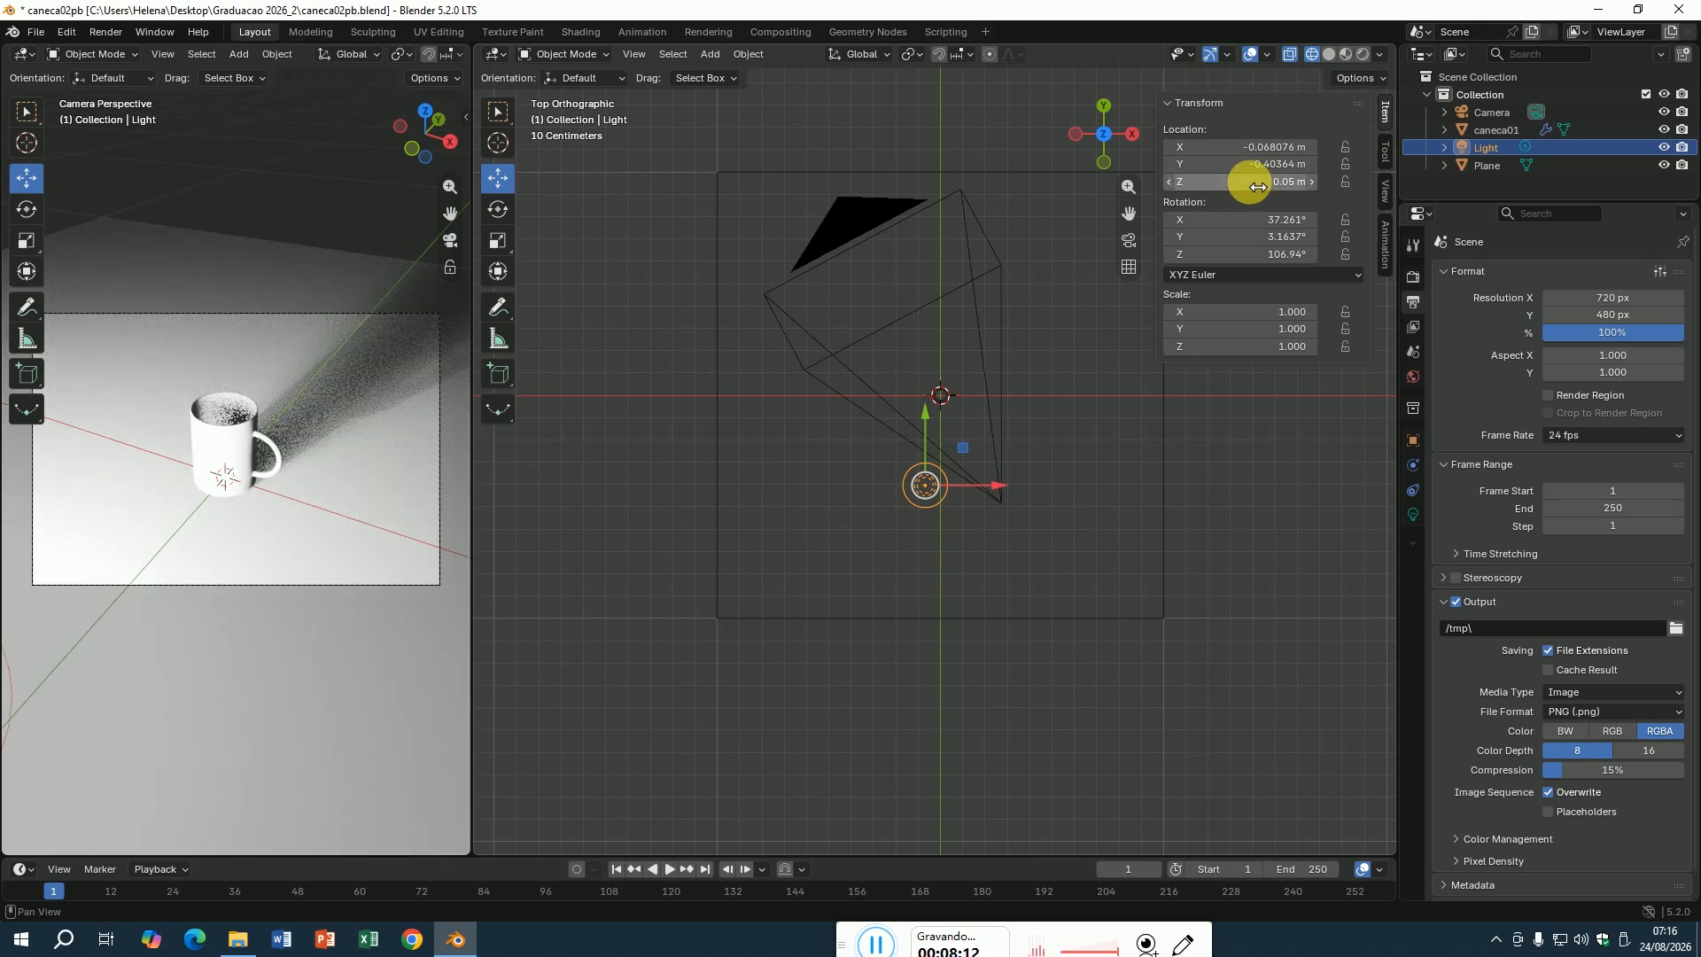
Lower the light's Z location in 0.01 m increments to 0 m.
left_click(1169, 183)
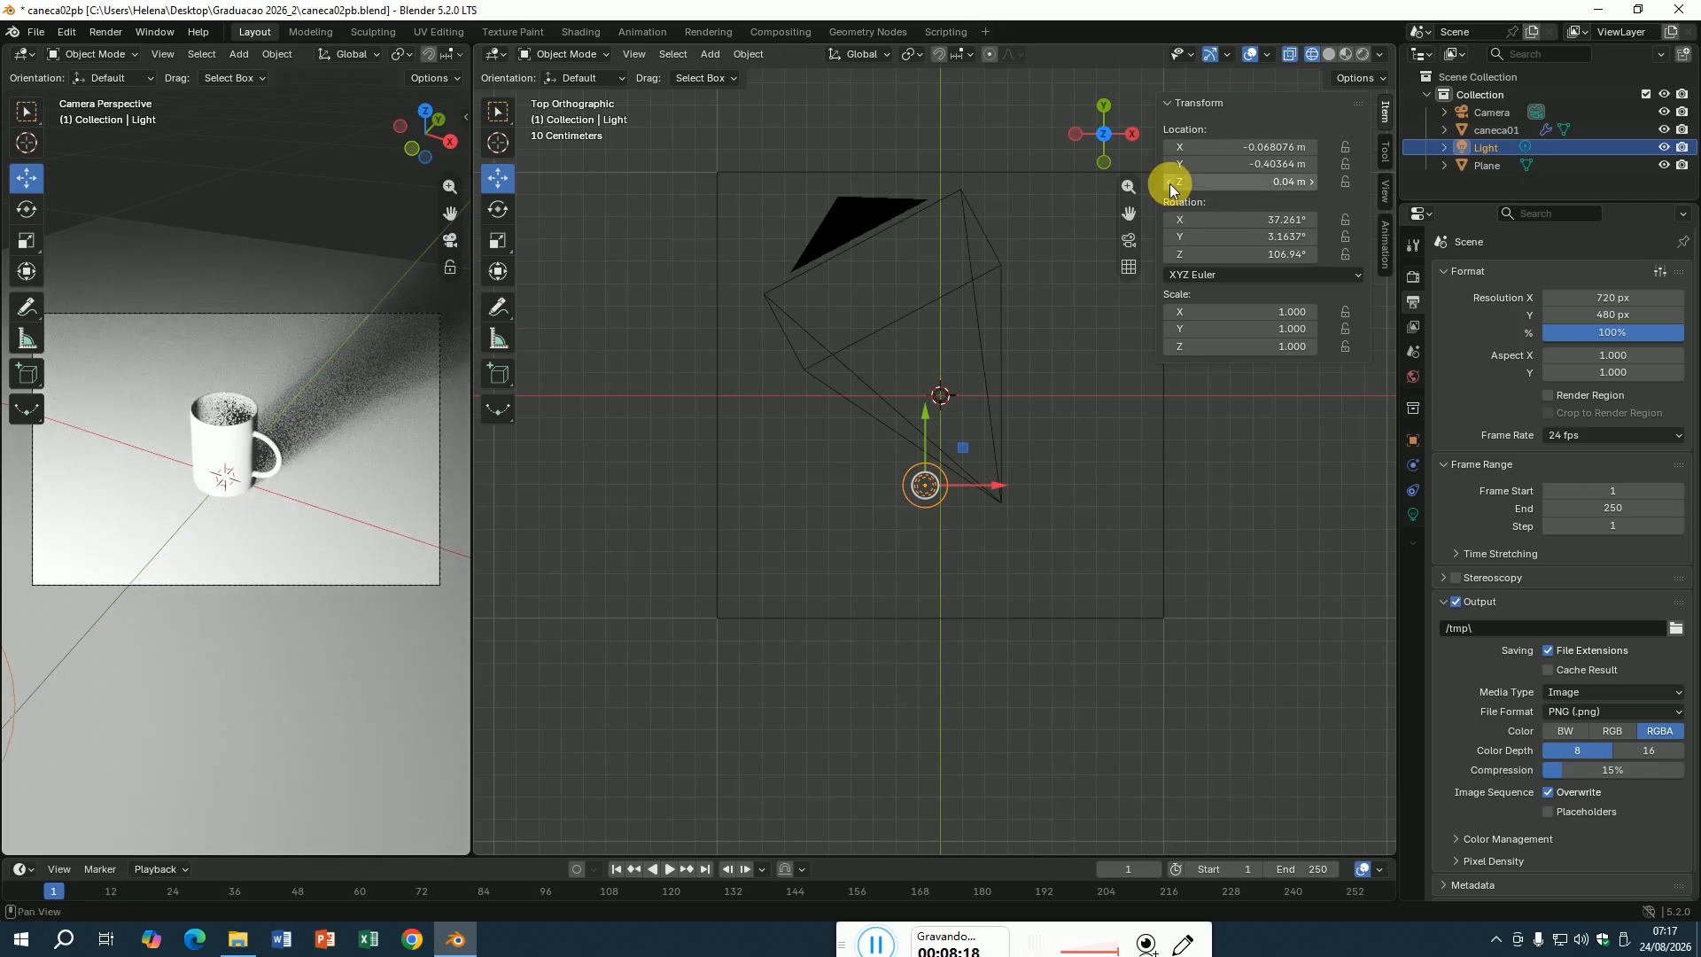
left_click(1169, 184)
left_click(1170, 184)
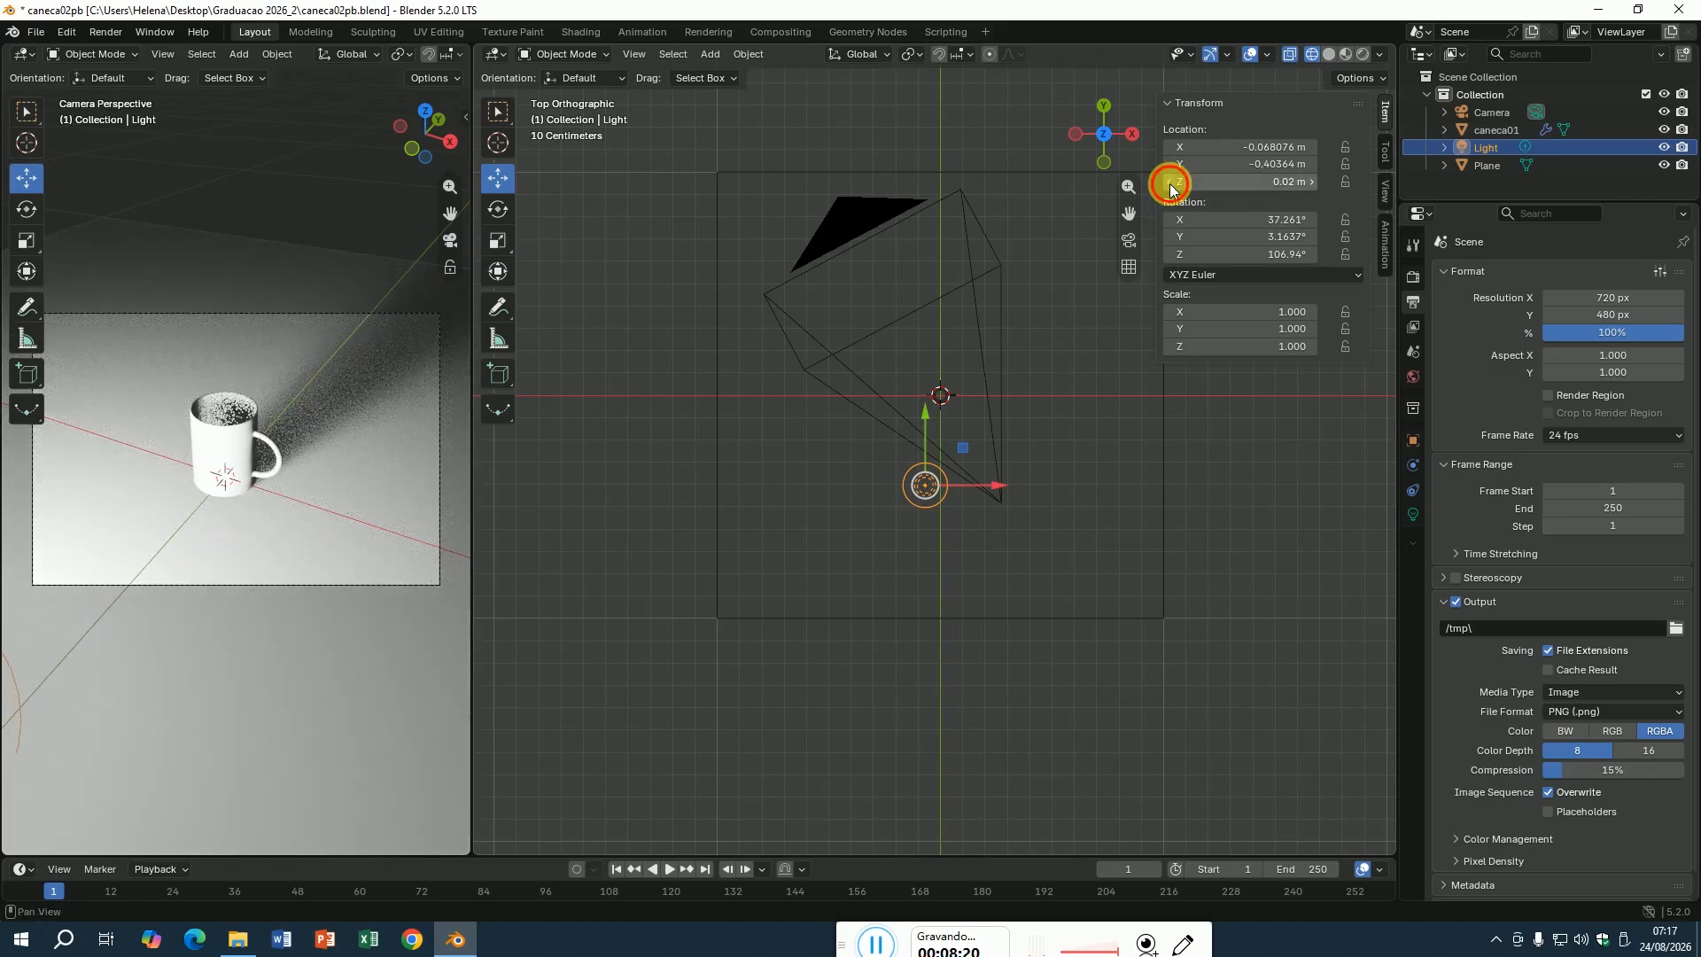
left_click(1170, 184)
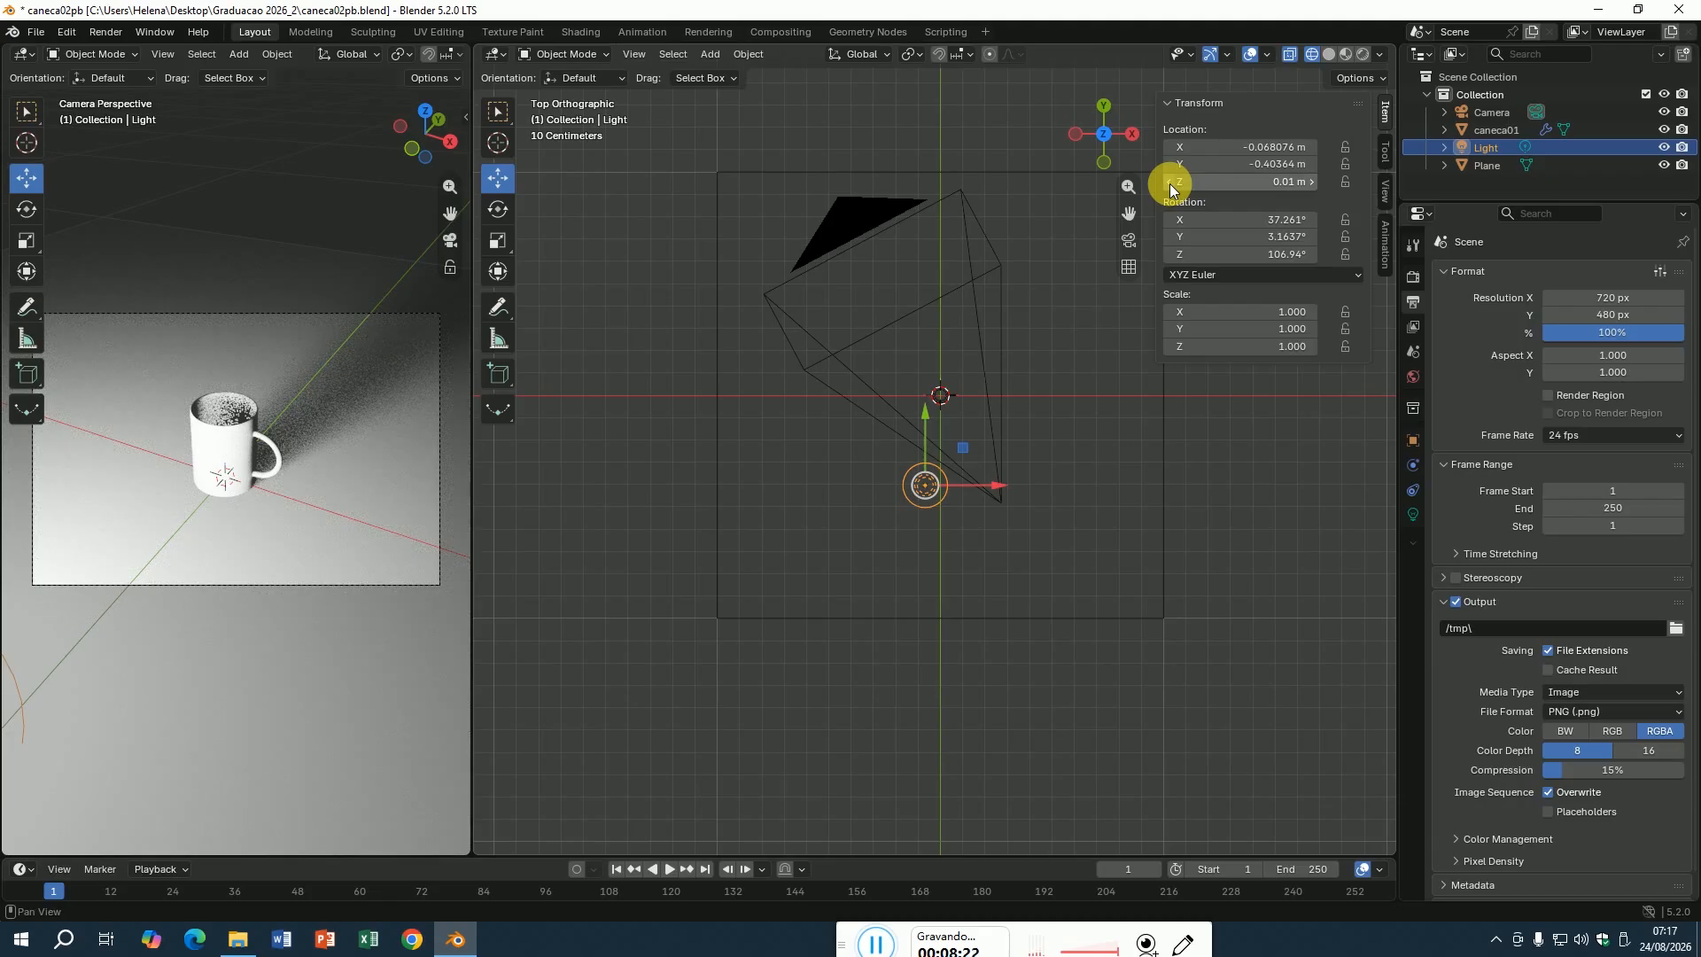
left_click(1169, 184)
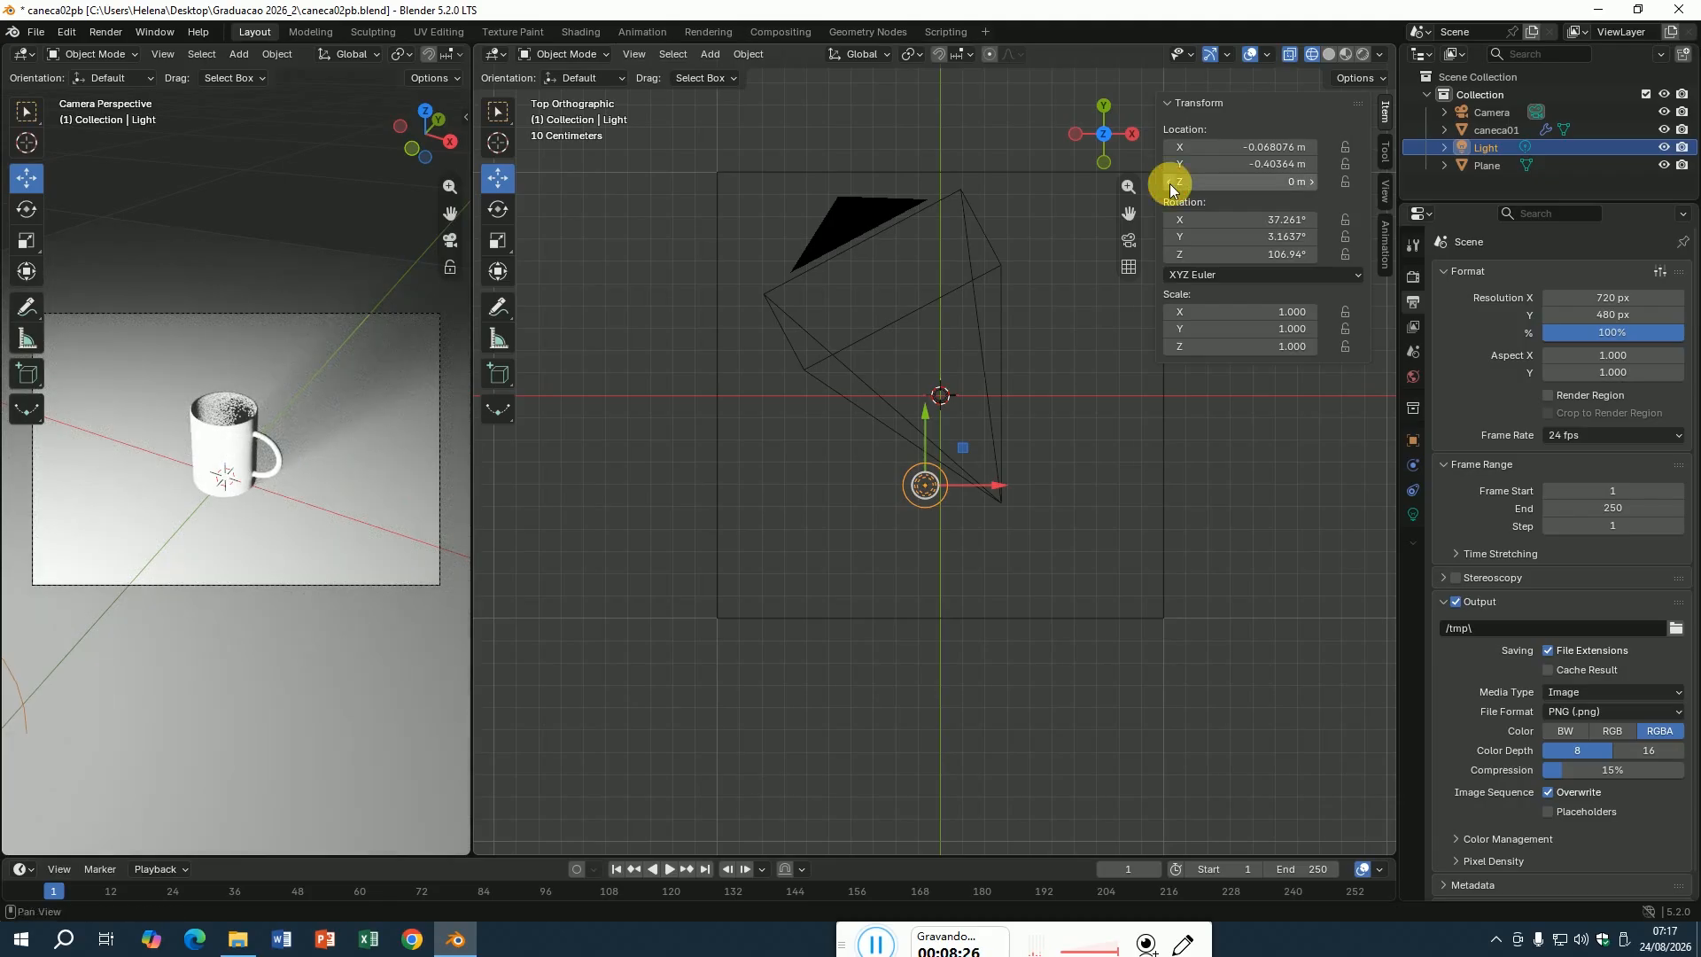
Raise the light's Z location in 0.01 m increments to 0.04 m.
left_click(1311, 182)
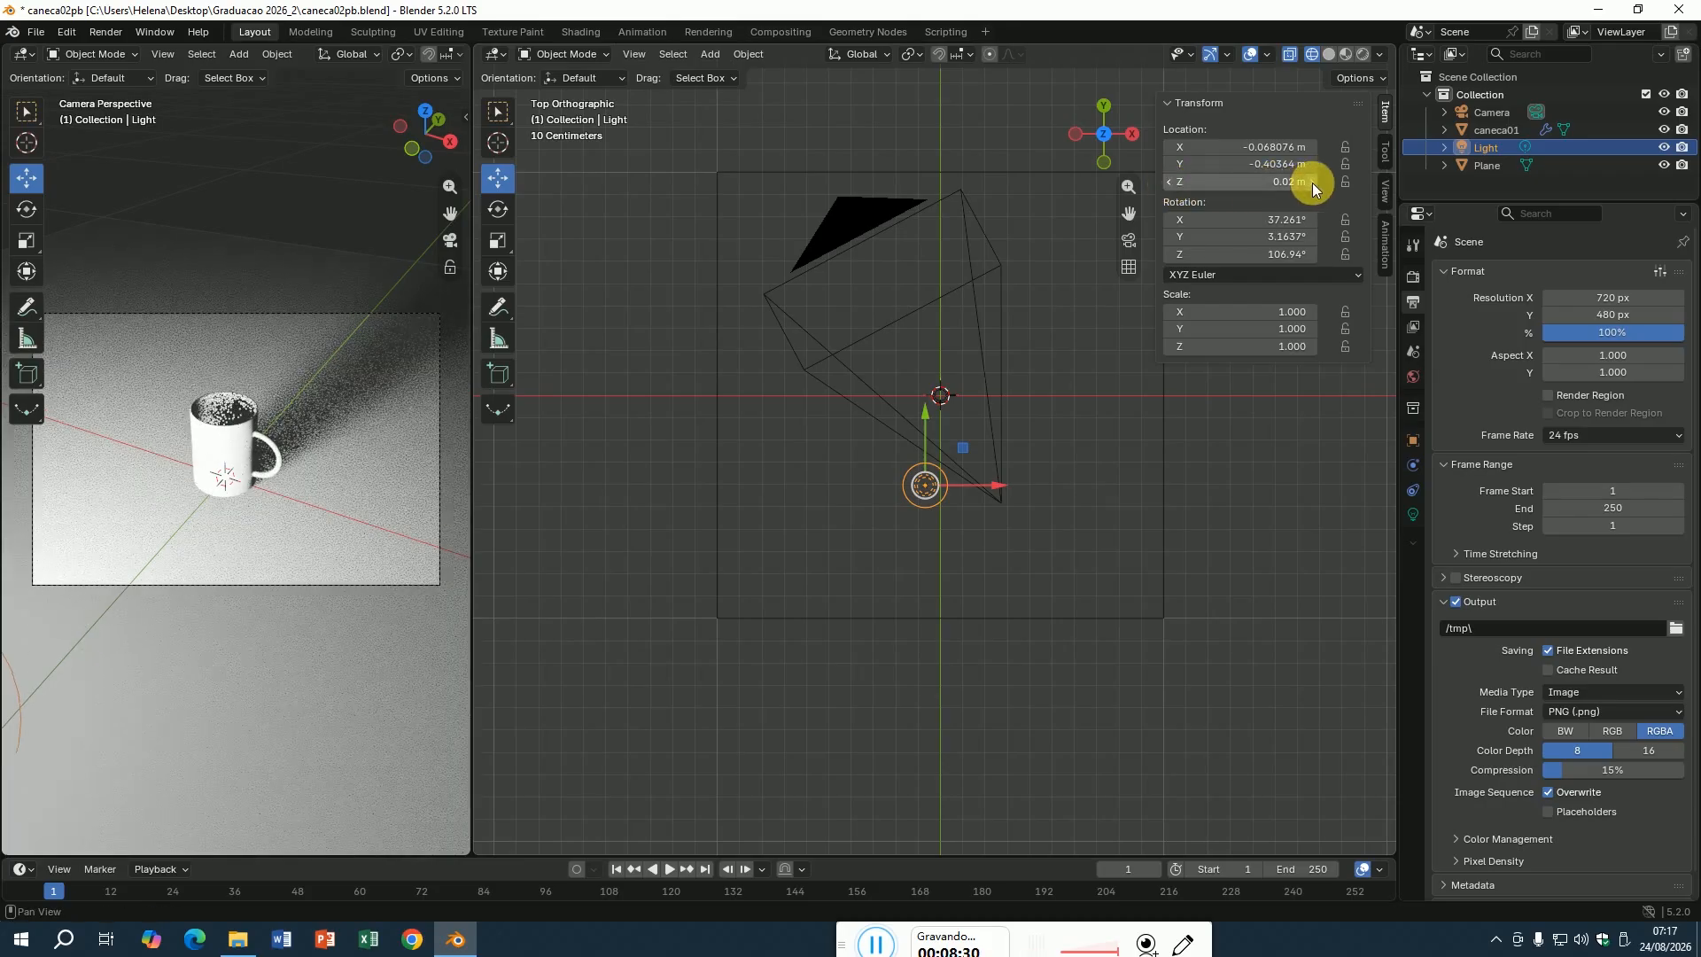
left_click(1311, 183)
left_click(1311, 183)
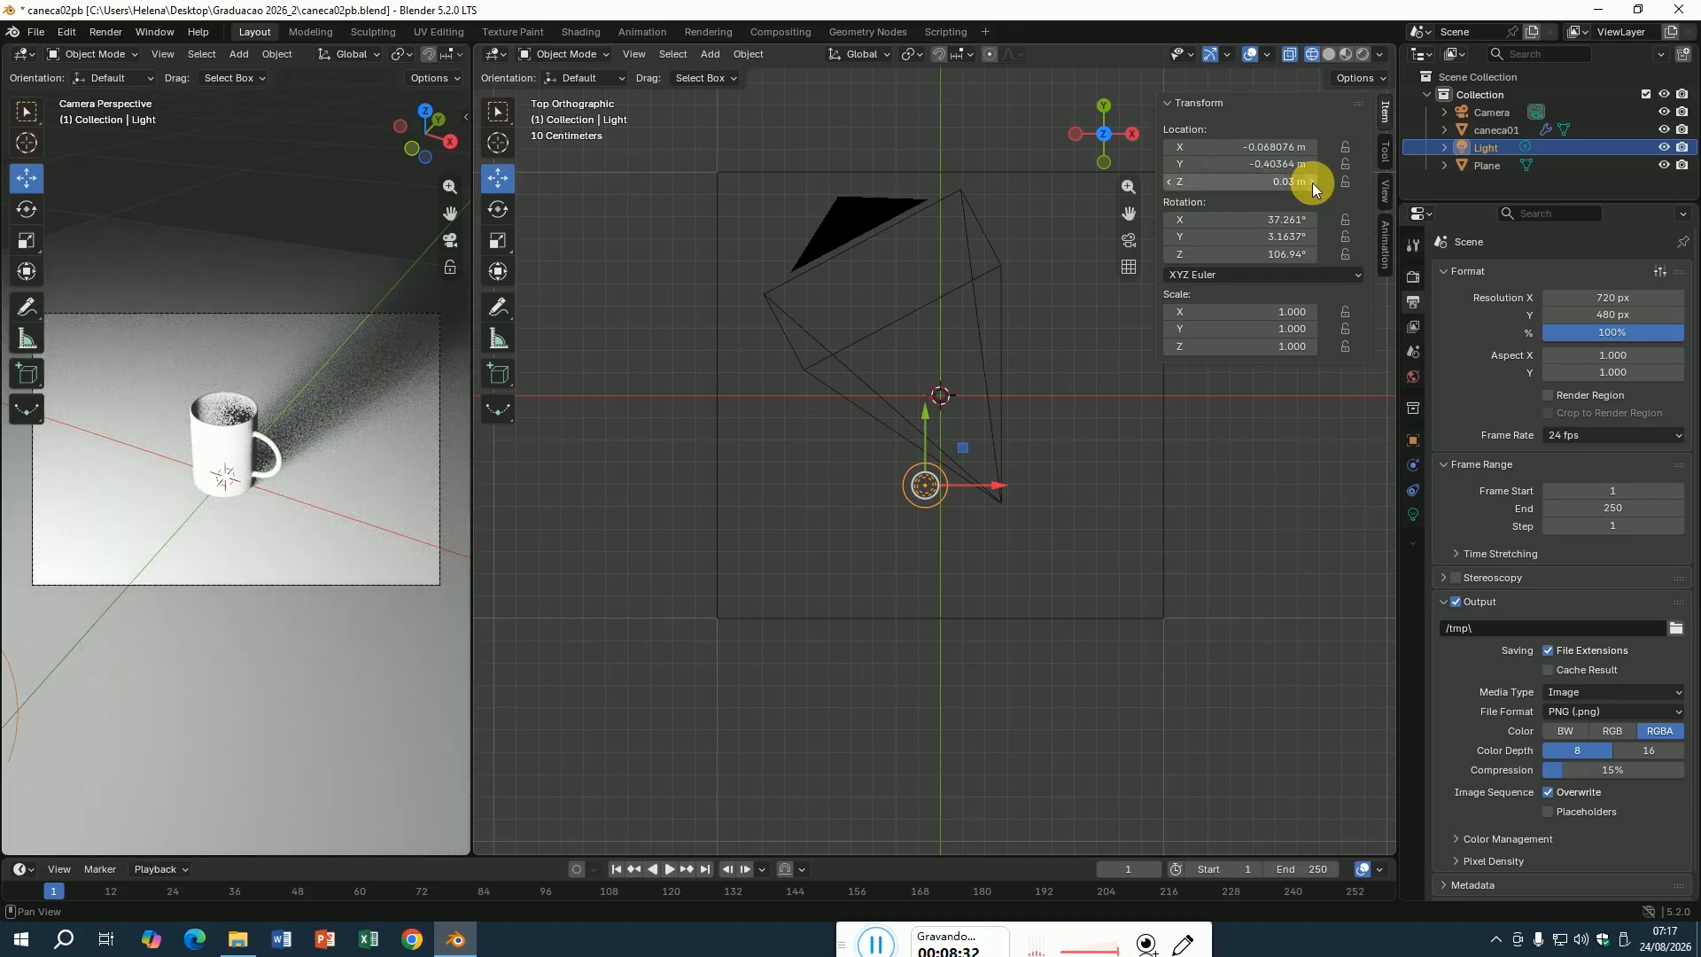
left_click(1311, 182)
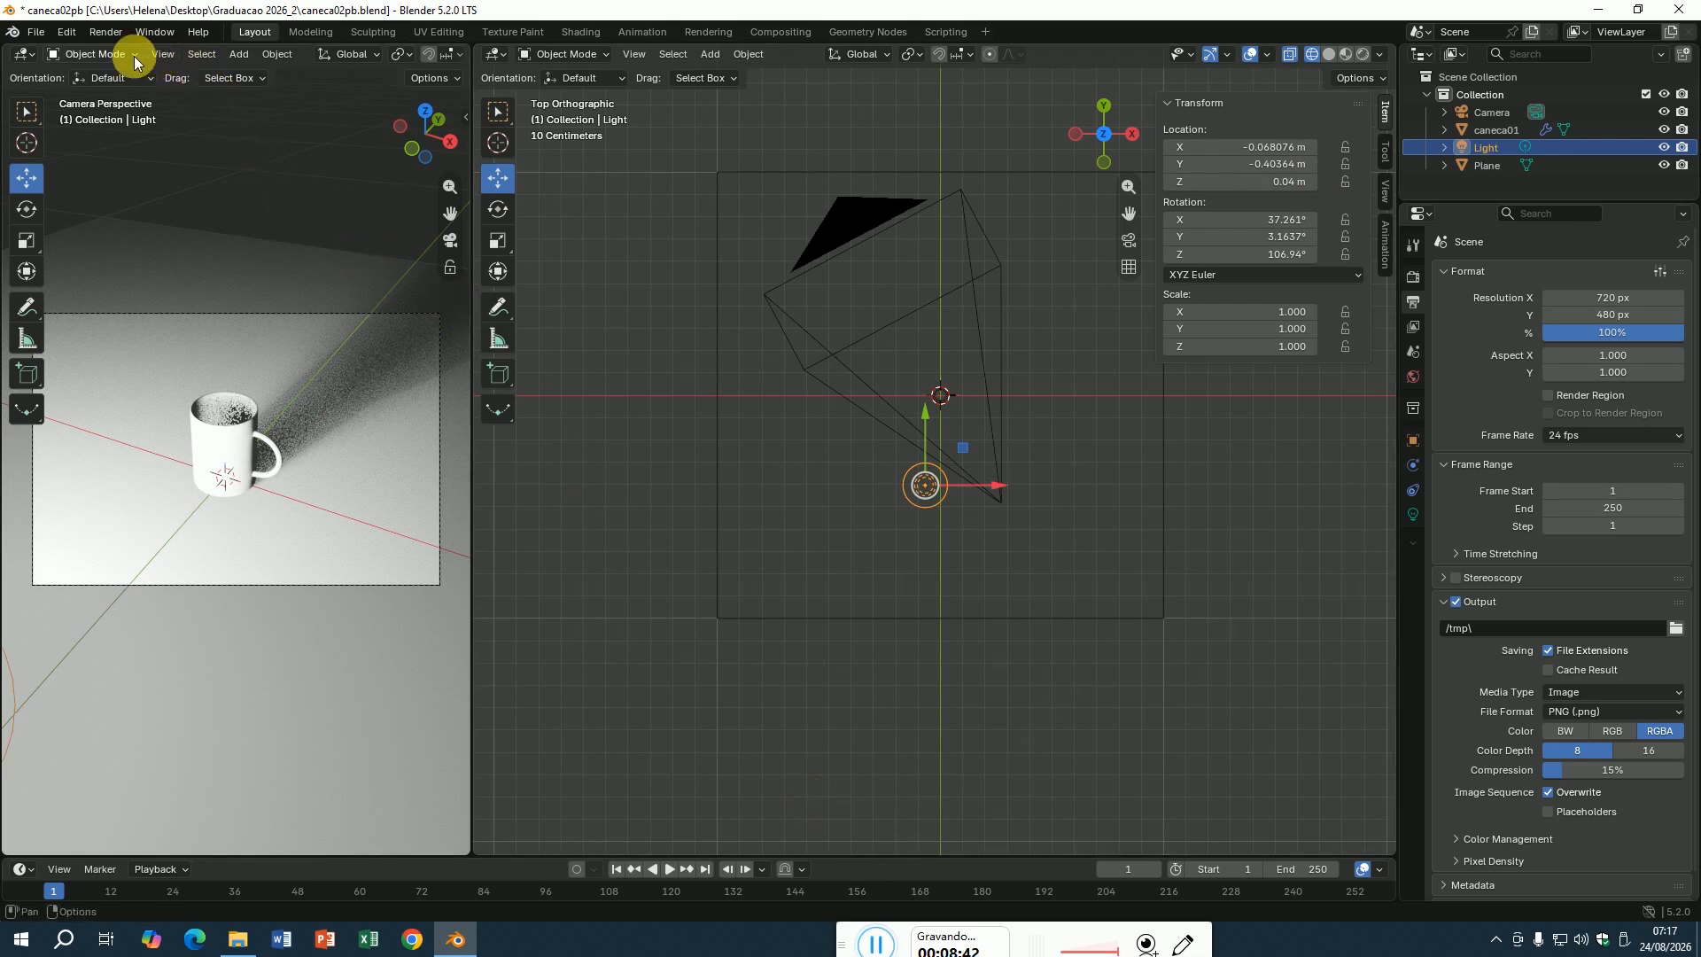
Render a test image of the mug from the camera and close the render window.
left_click(116, 34)
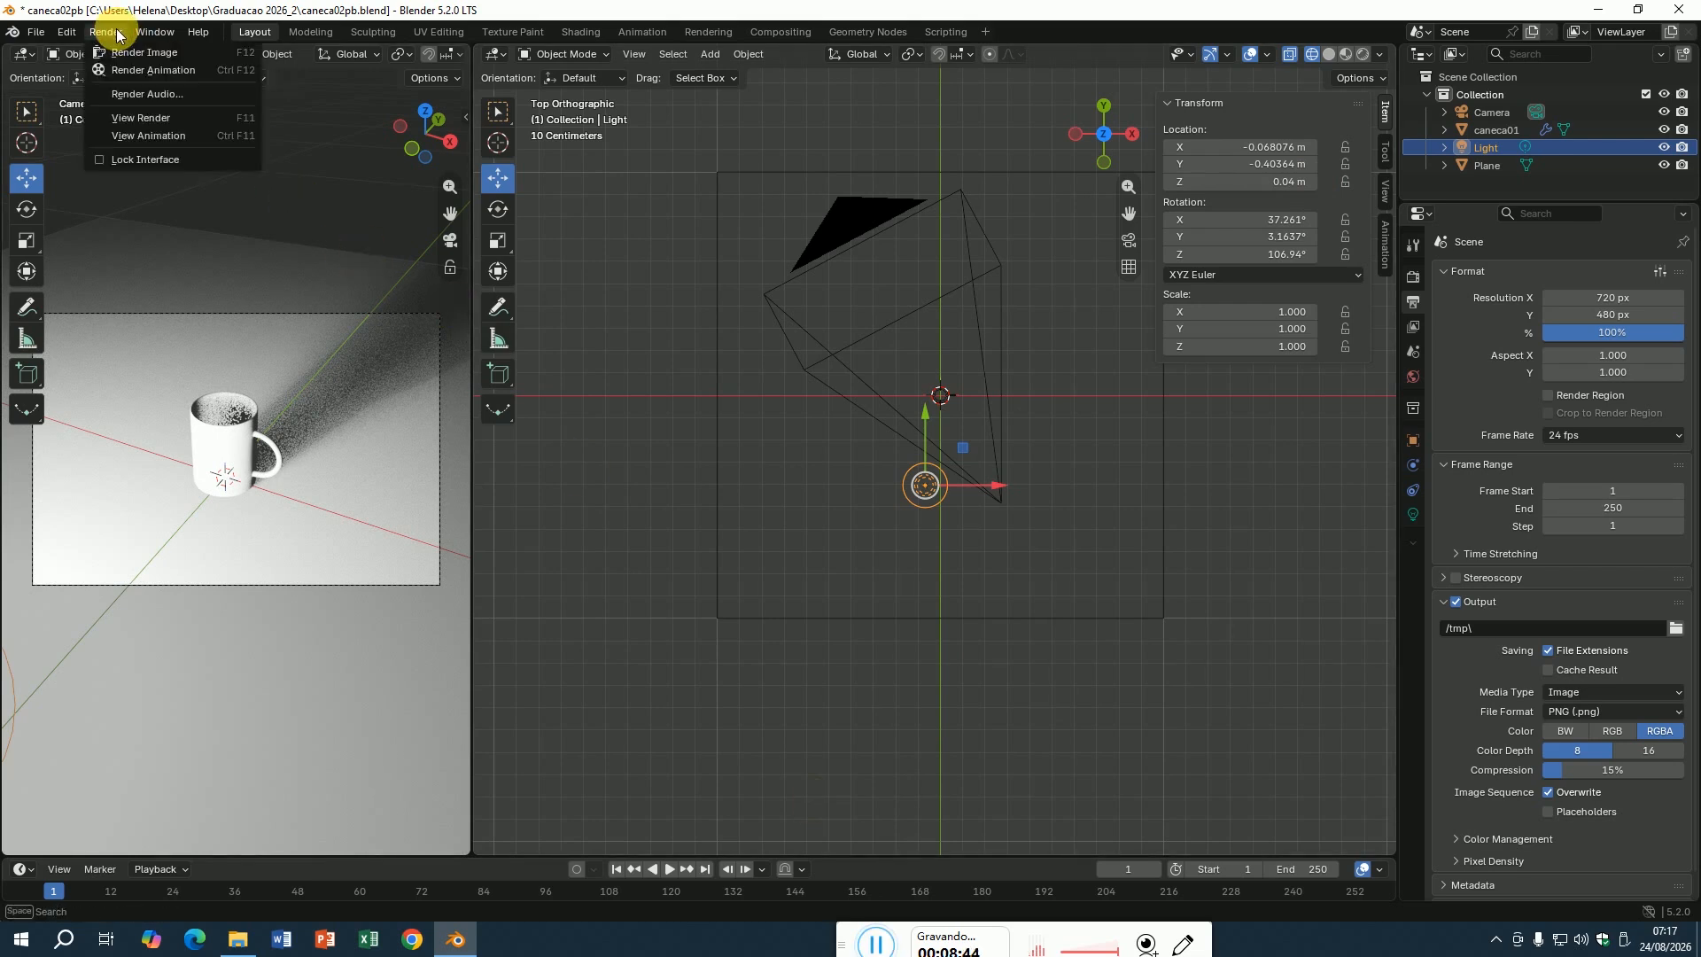
left_click(171, 60)
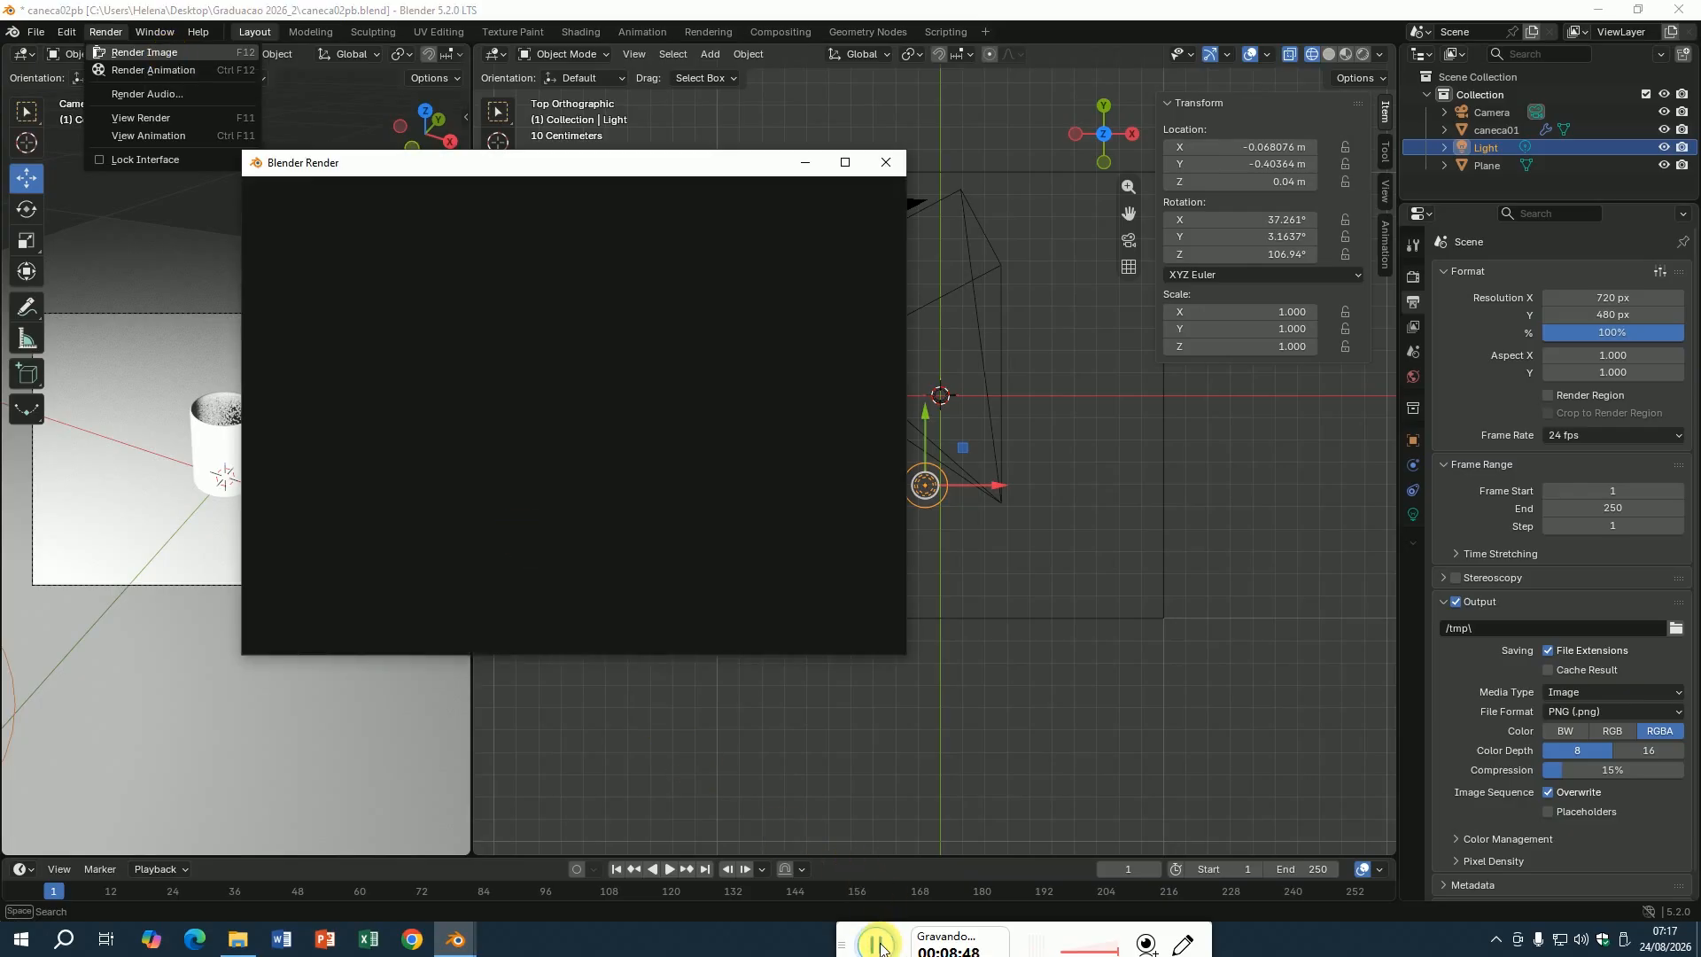
mouse_move(880, 948)
left_mouse_down()
mouse_move(678, 841)
mouse_move(855, 944)
left_mouse_up()
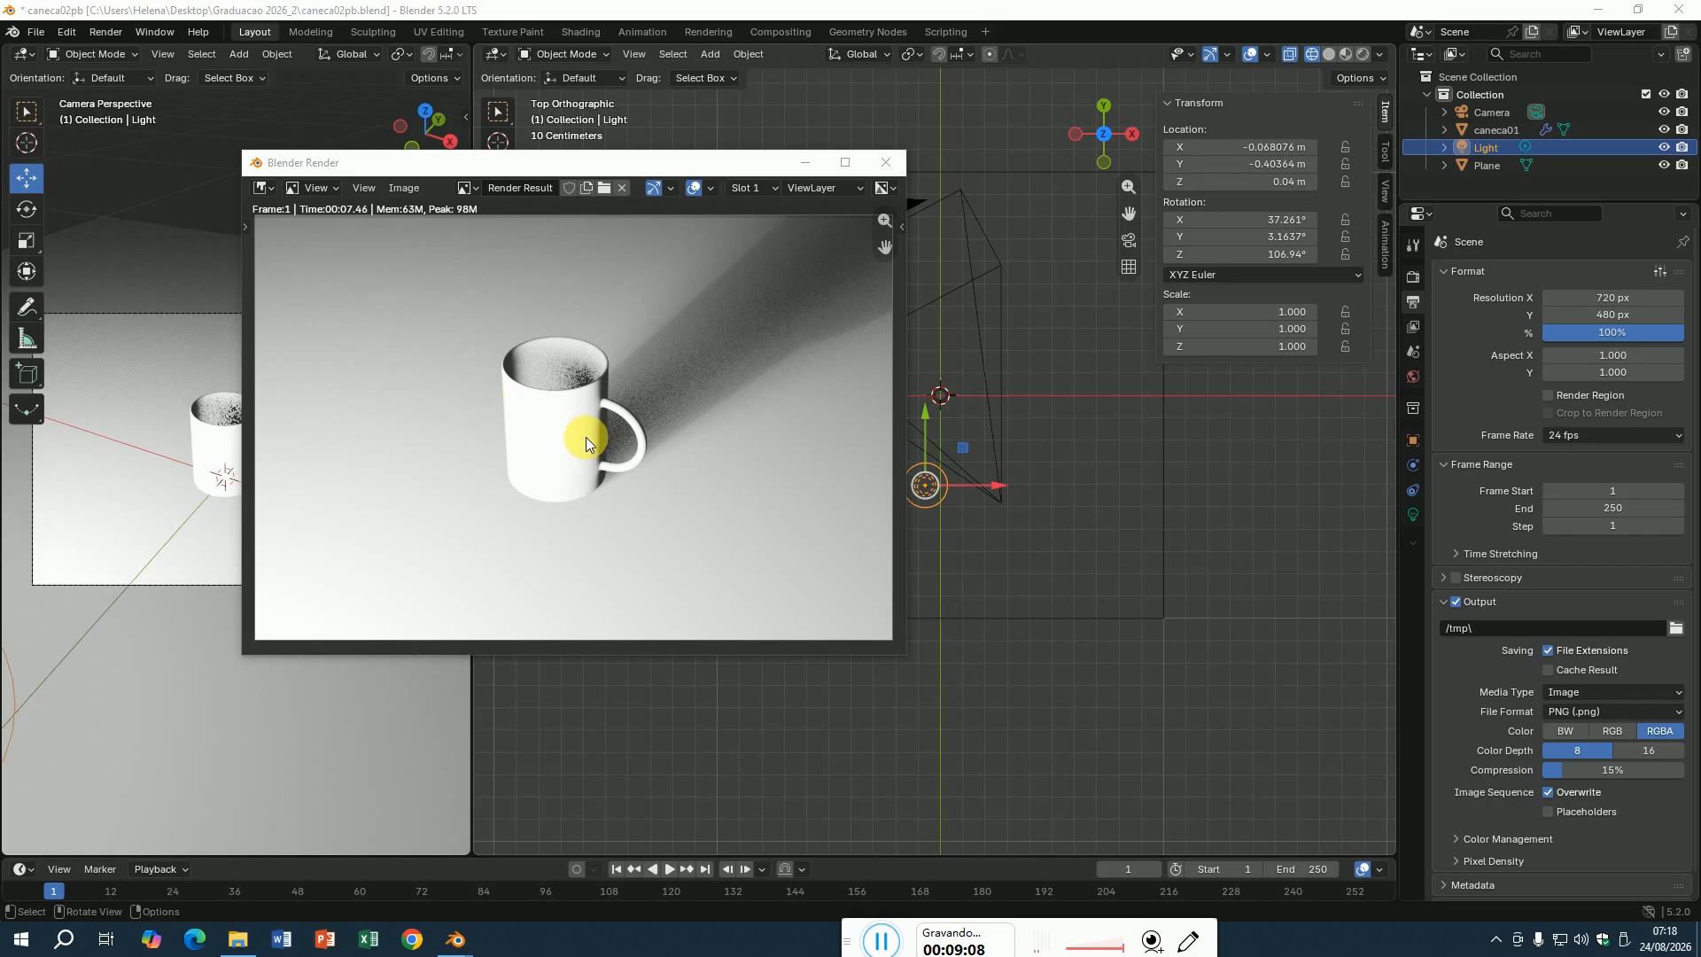
left_click(885, 163)
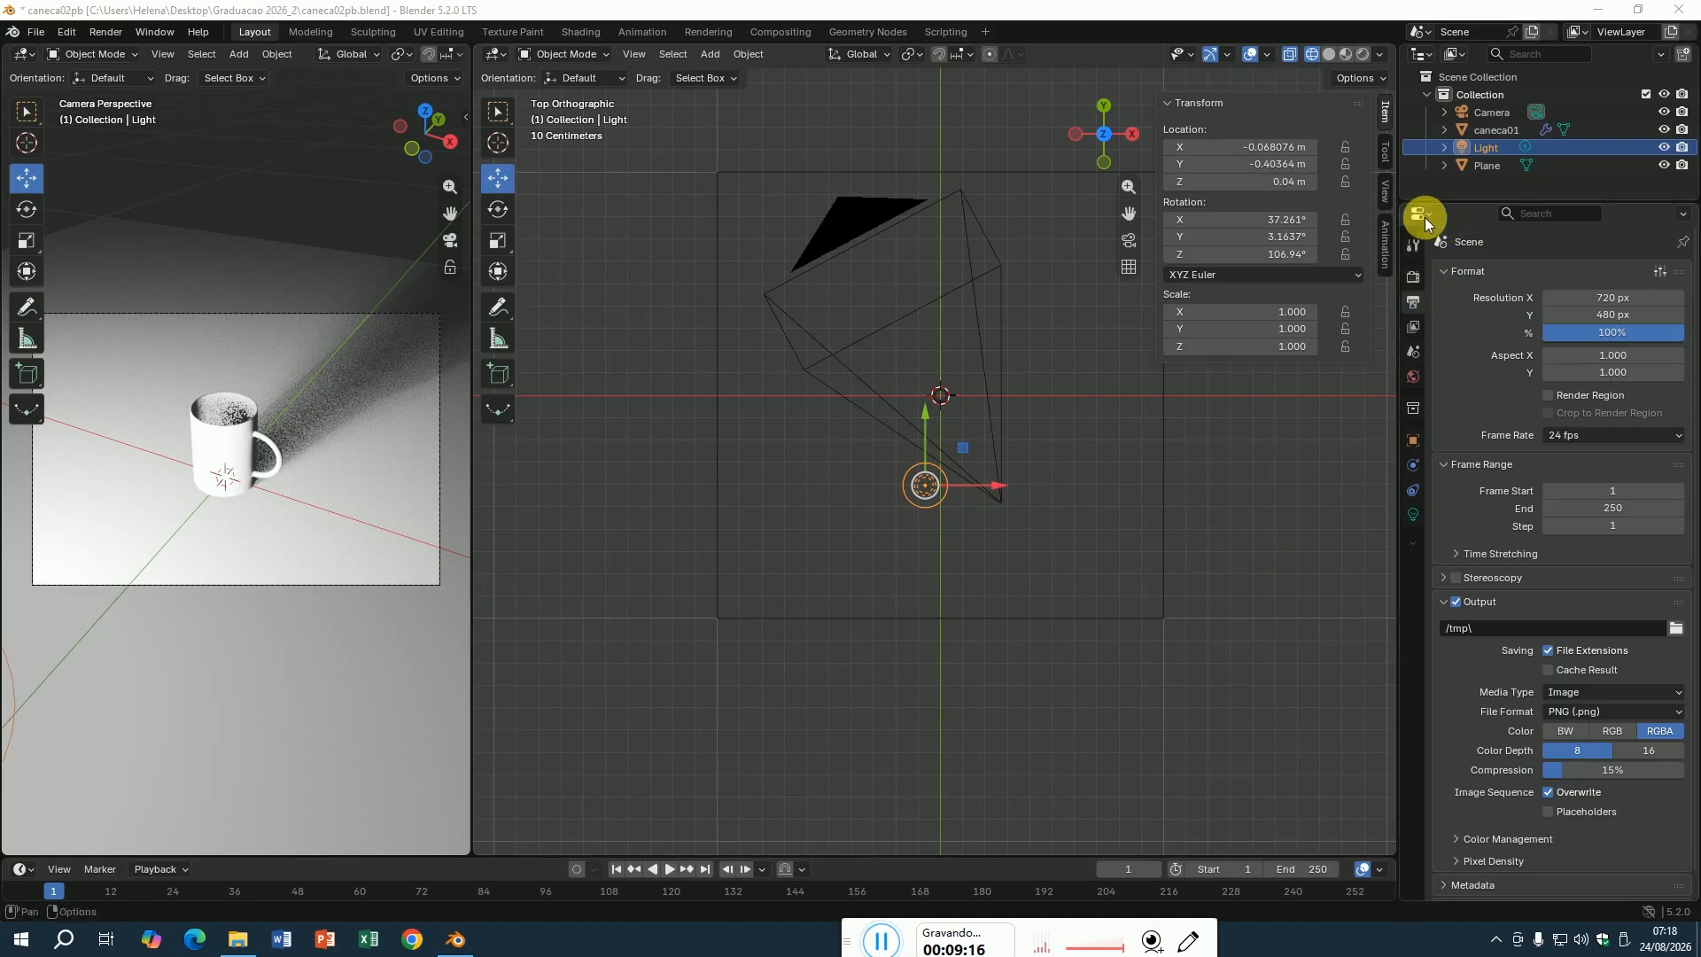
Set the point light's power to 50.
left_click(1413, 514)
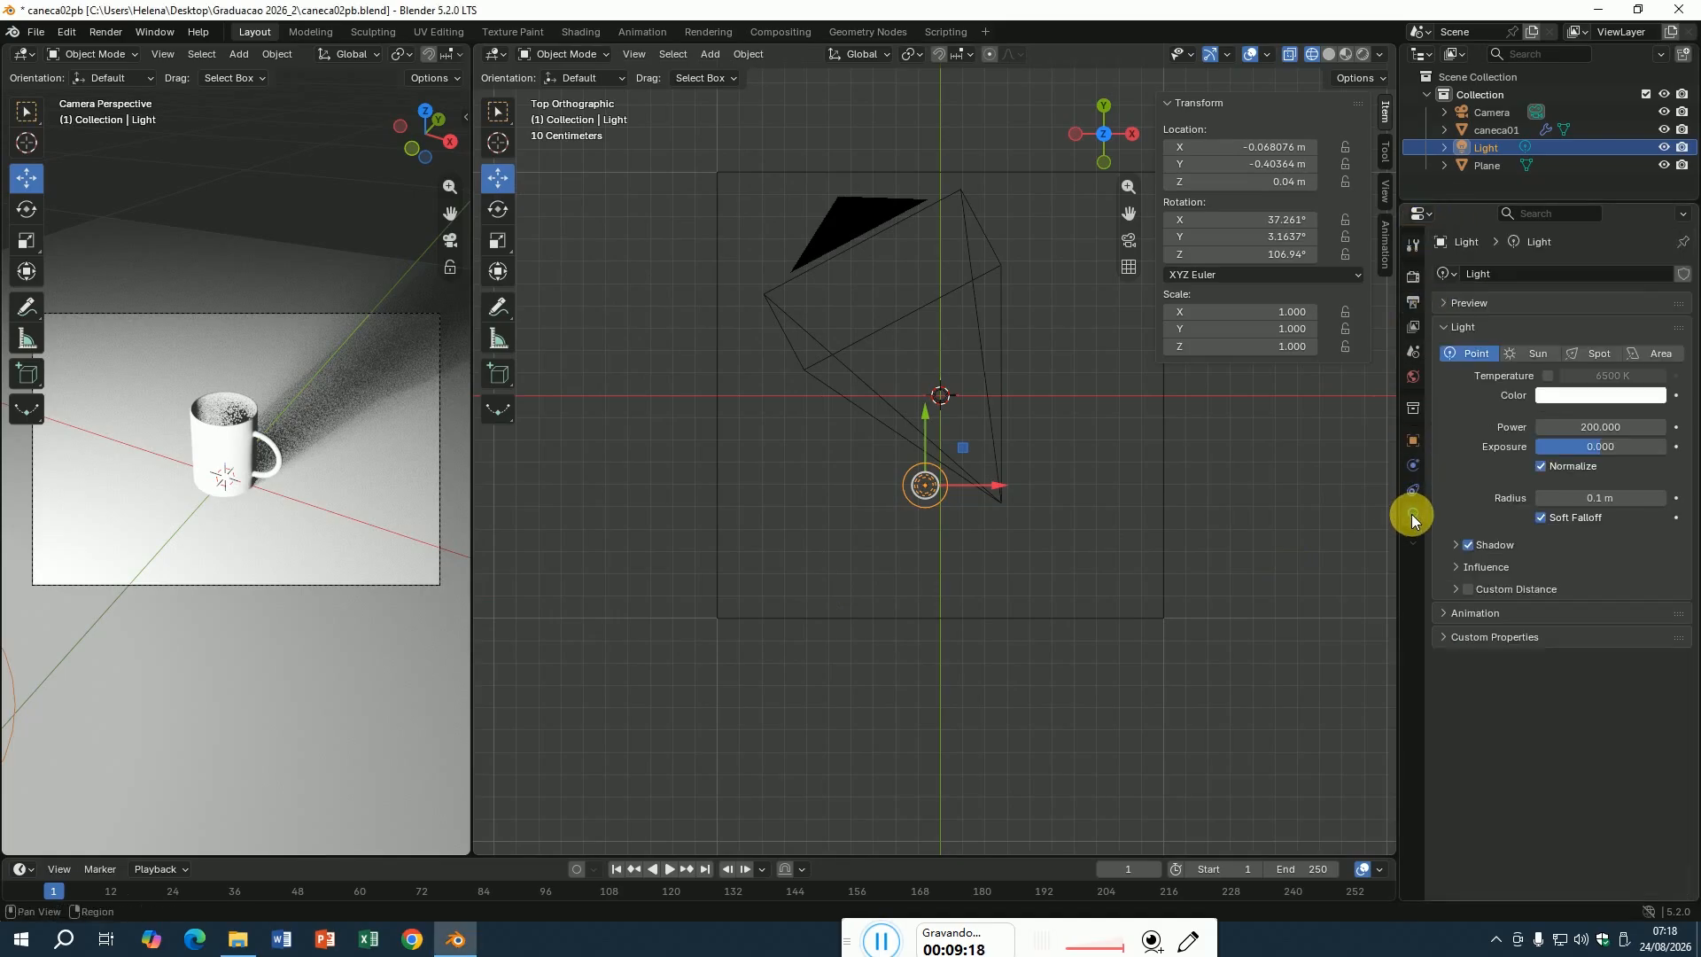
left_click(1581, 427)
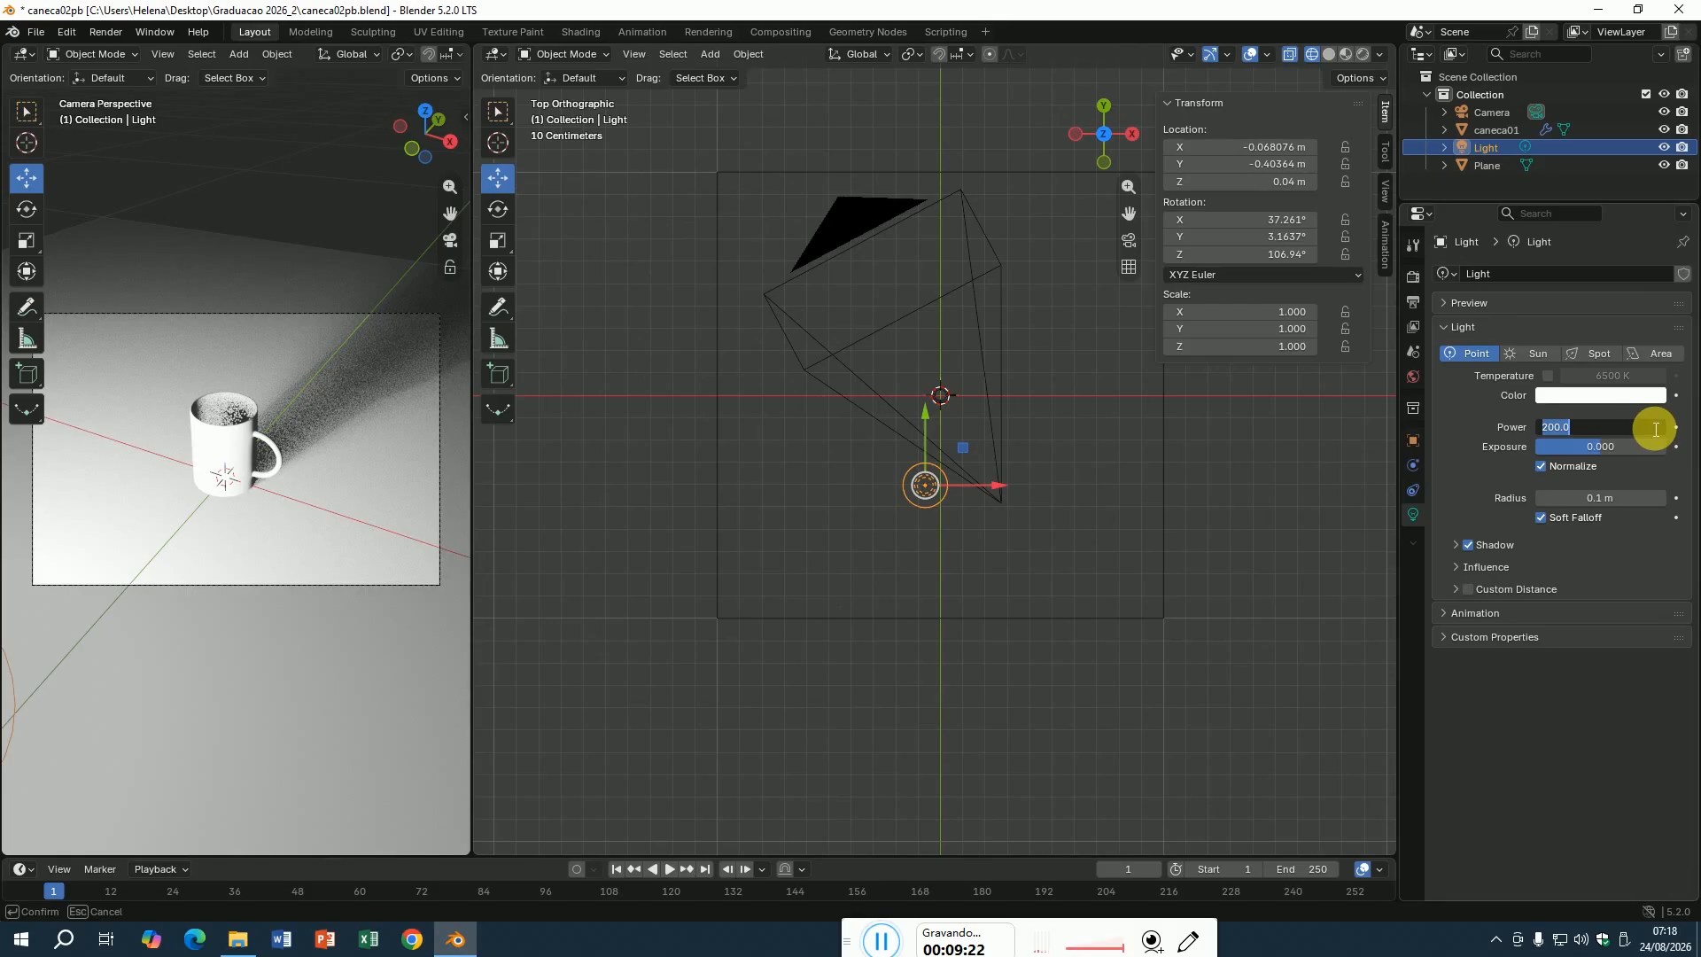
type("50")
key("Return")
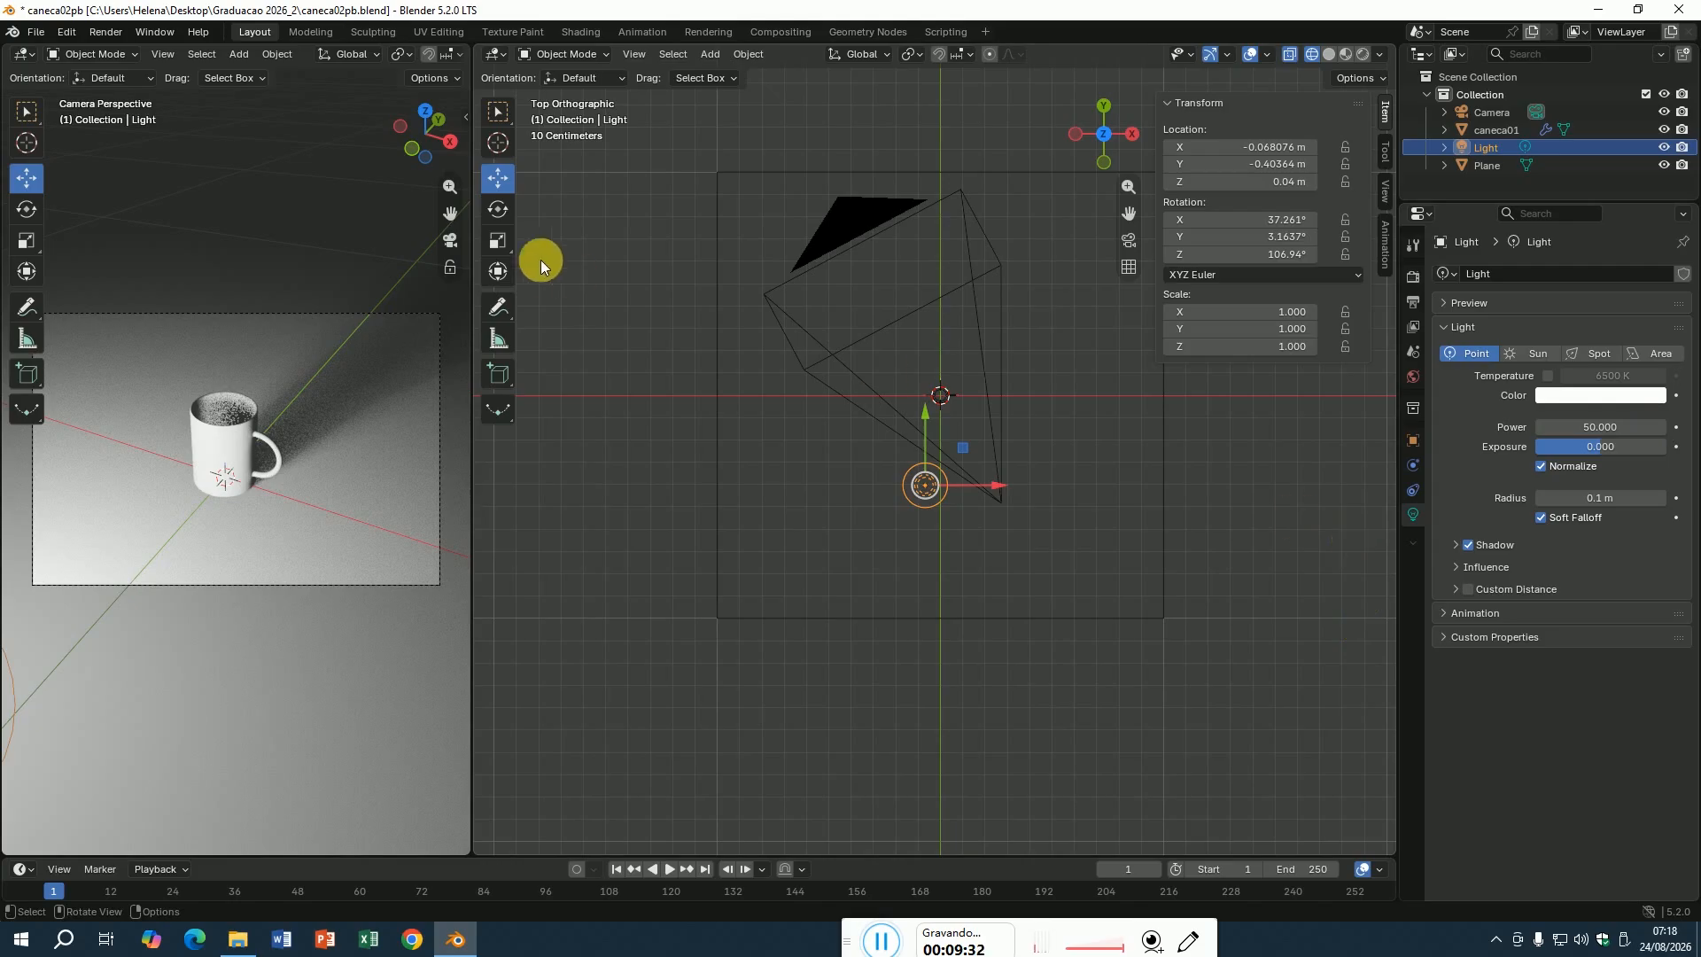
Render the image of the mug again with the reduced light power.
left_click(110, 32)
left_click(125, 52)
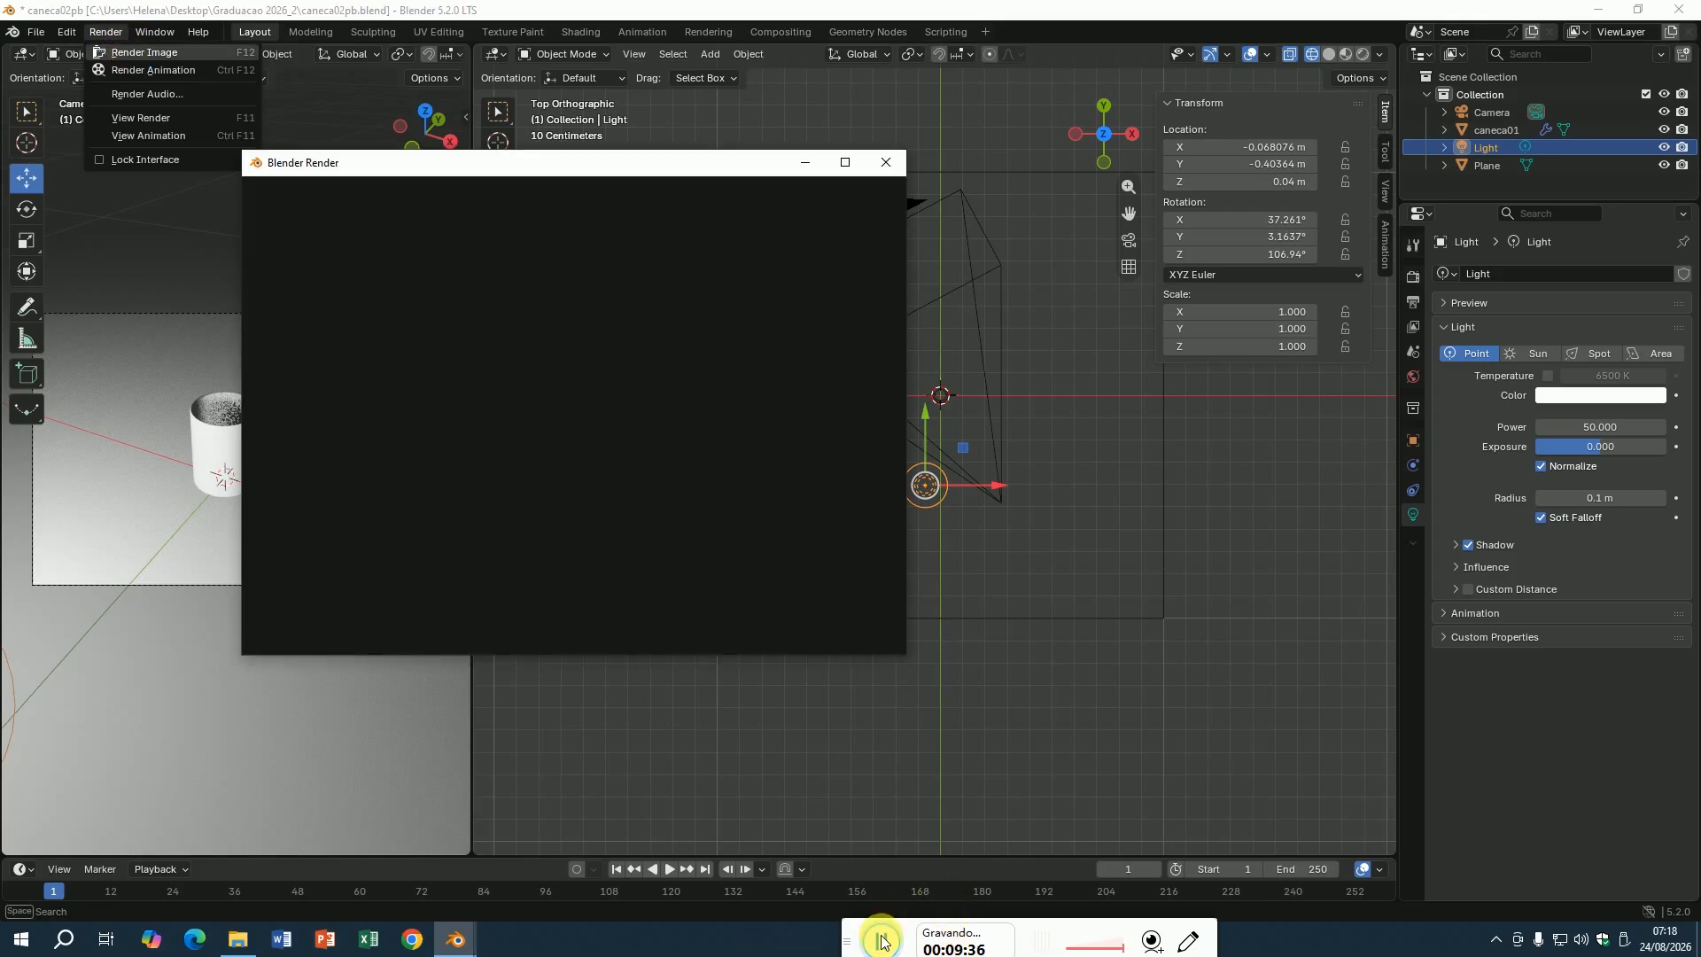
mouse_move(880, 937)
left_mouse_down()
mouse_move(645, 843)
mouse_move(683, 836)
mouse_move(782, 917)
mouse_move(868, 953)
left_mouse_up()
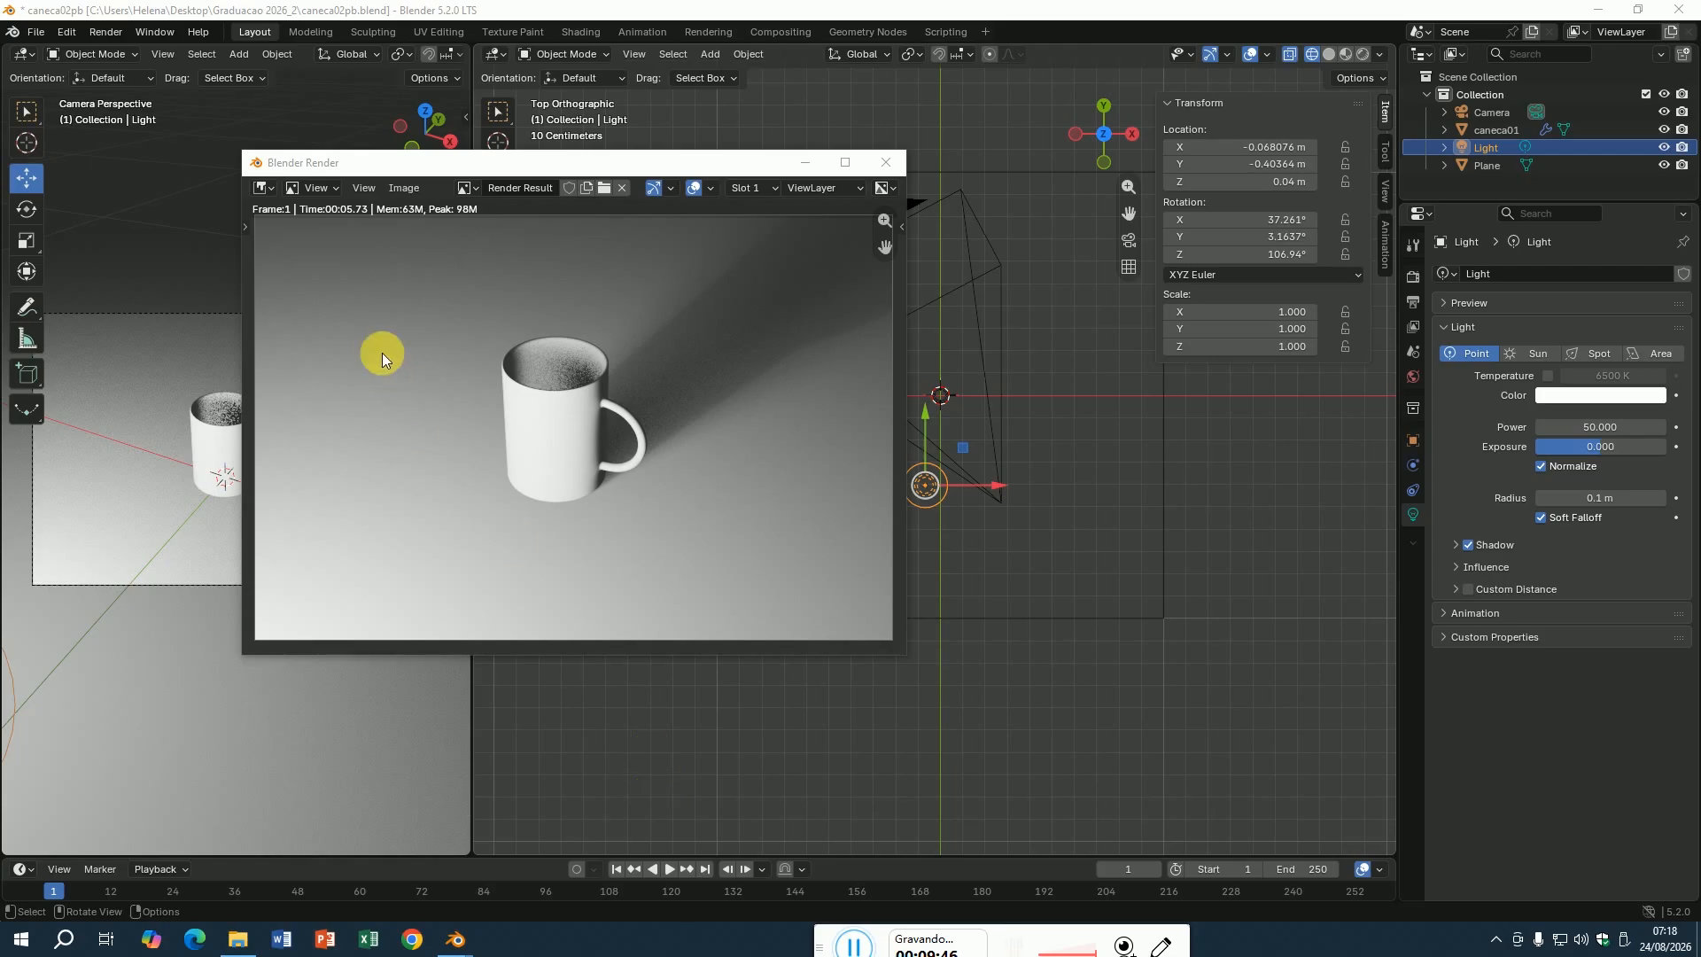
Save the render as canecaRender02.png in the Graduacao 2026_2 folder, overwriting the existing file, and close the render window.
left_click(401, 188)
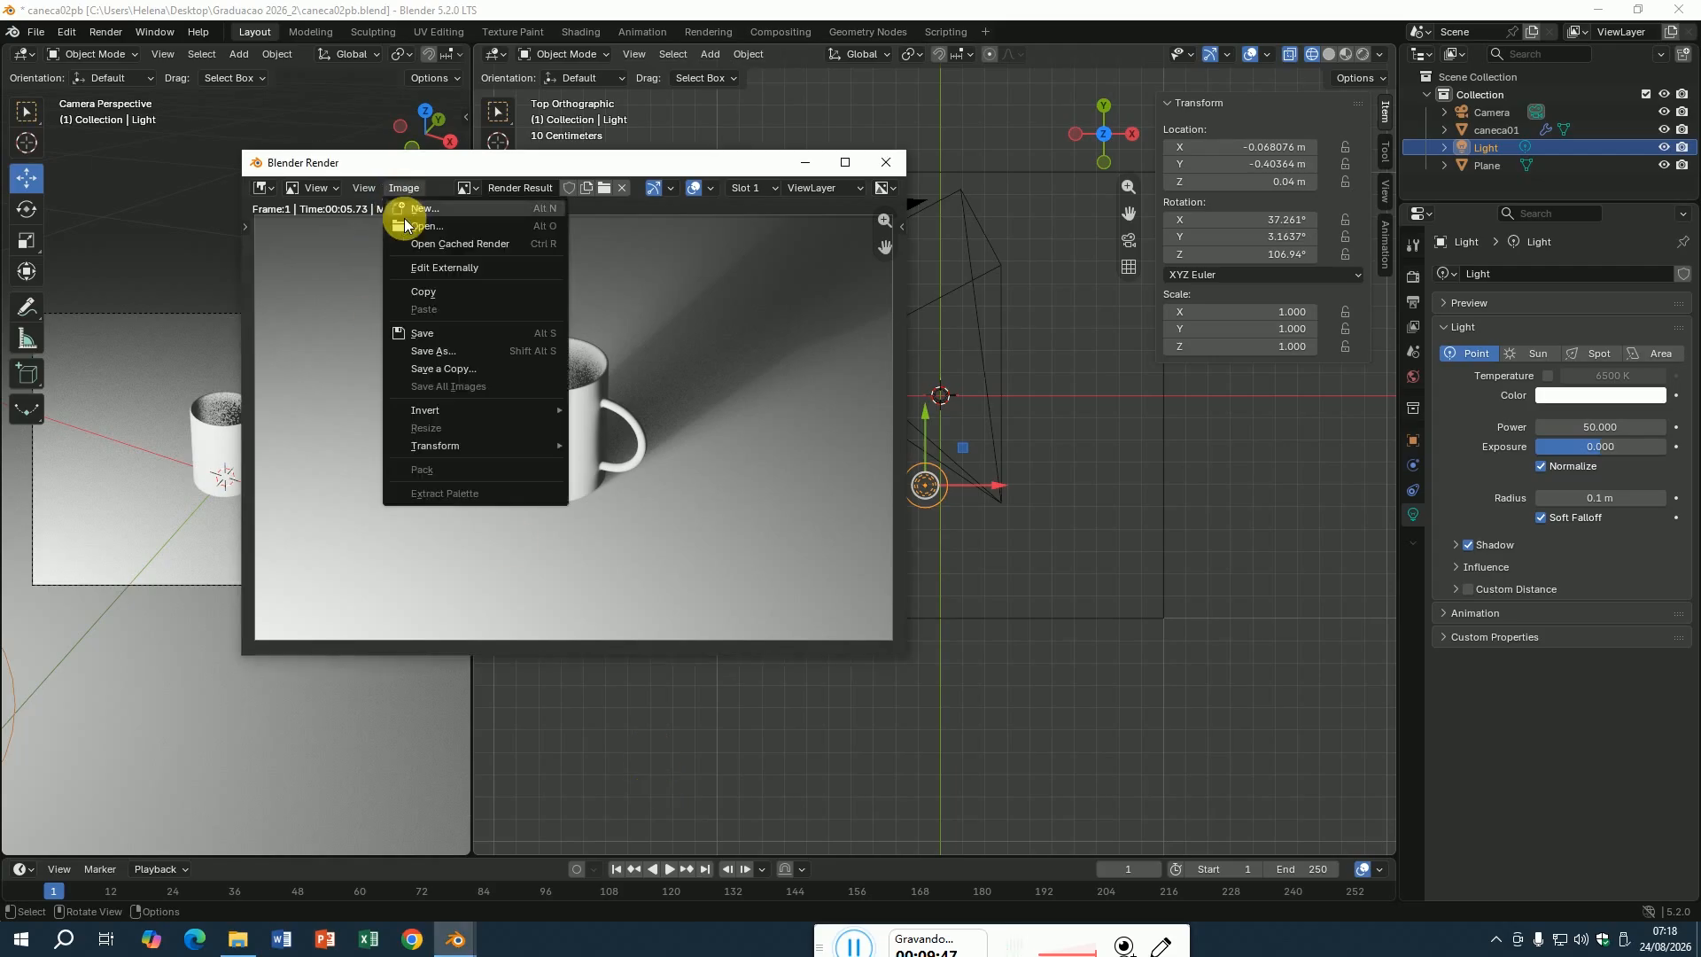
left_click(423, 353)
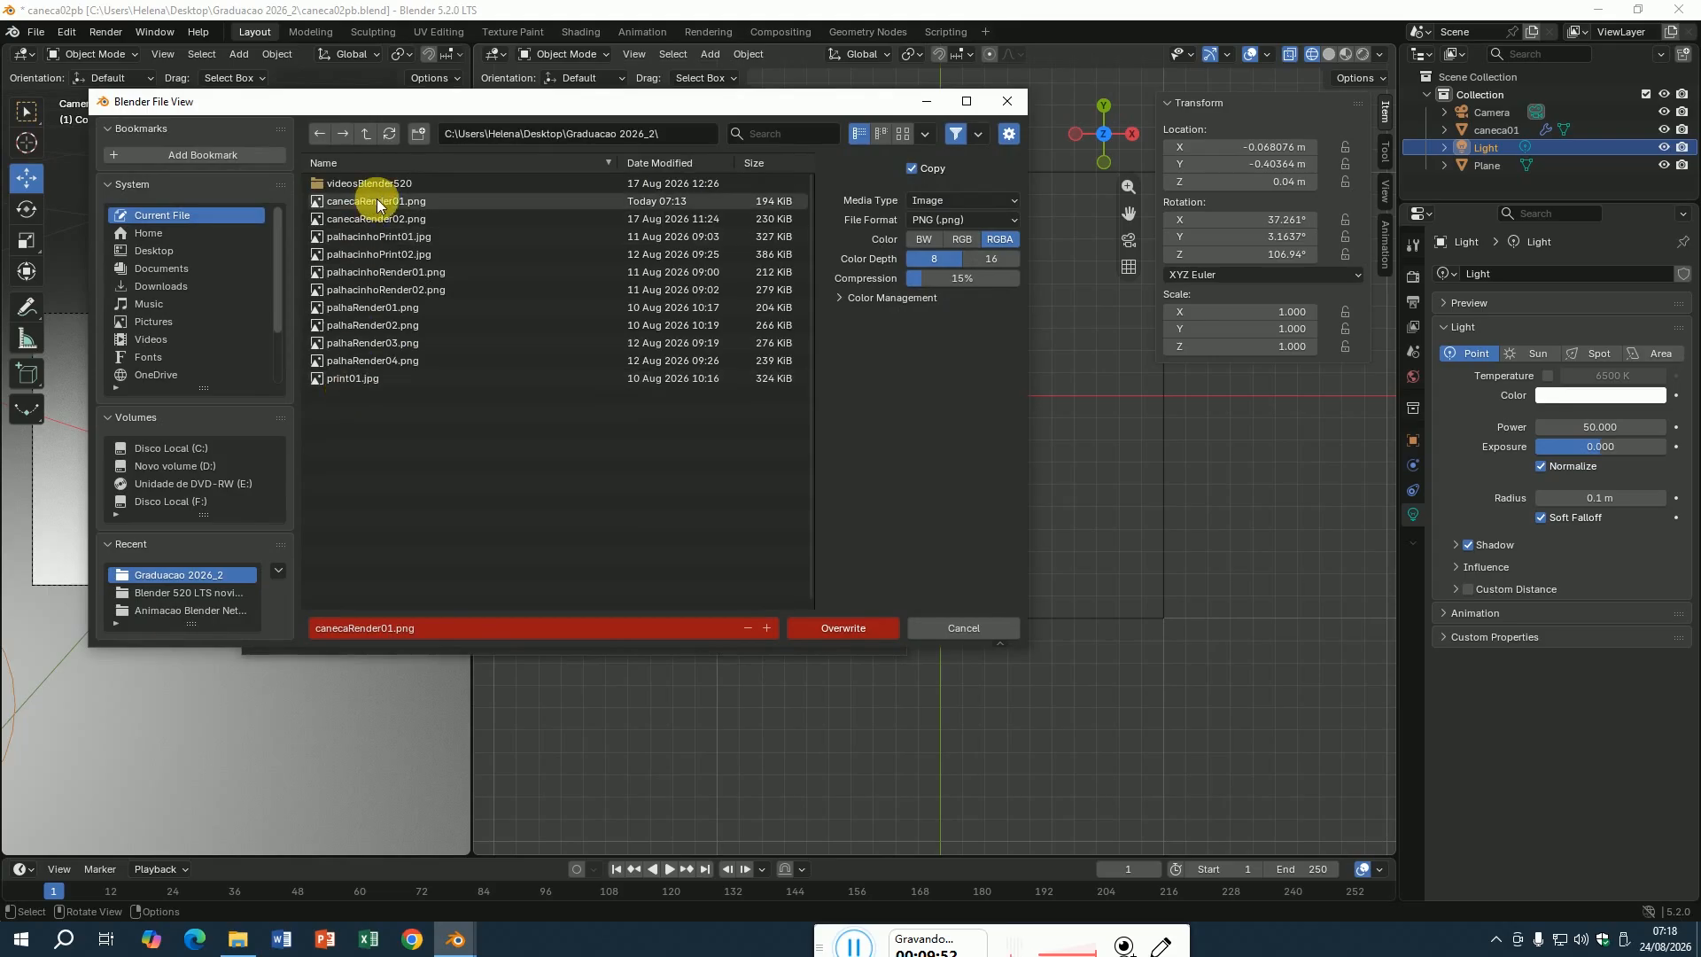
mouse_move(408, 220)
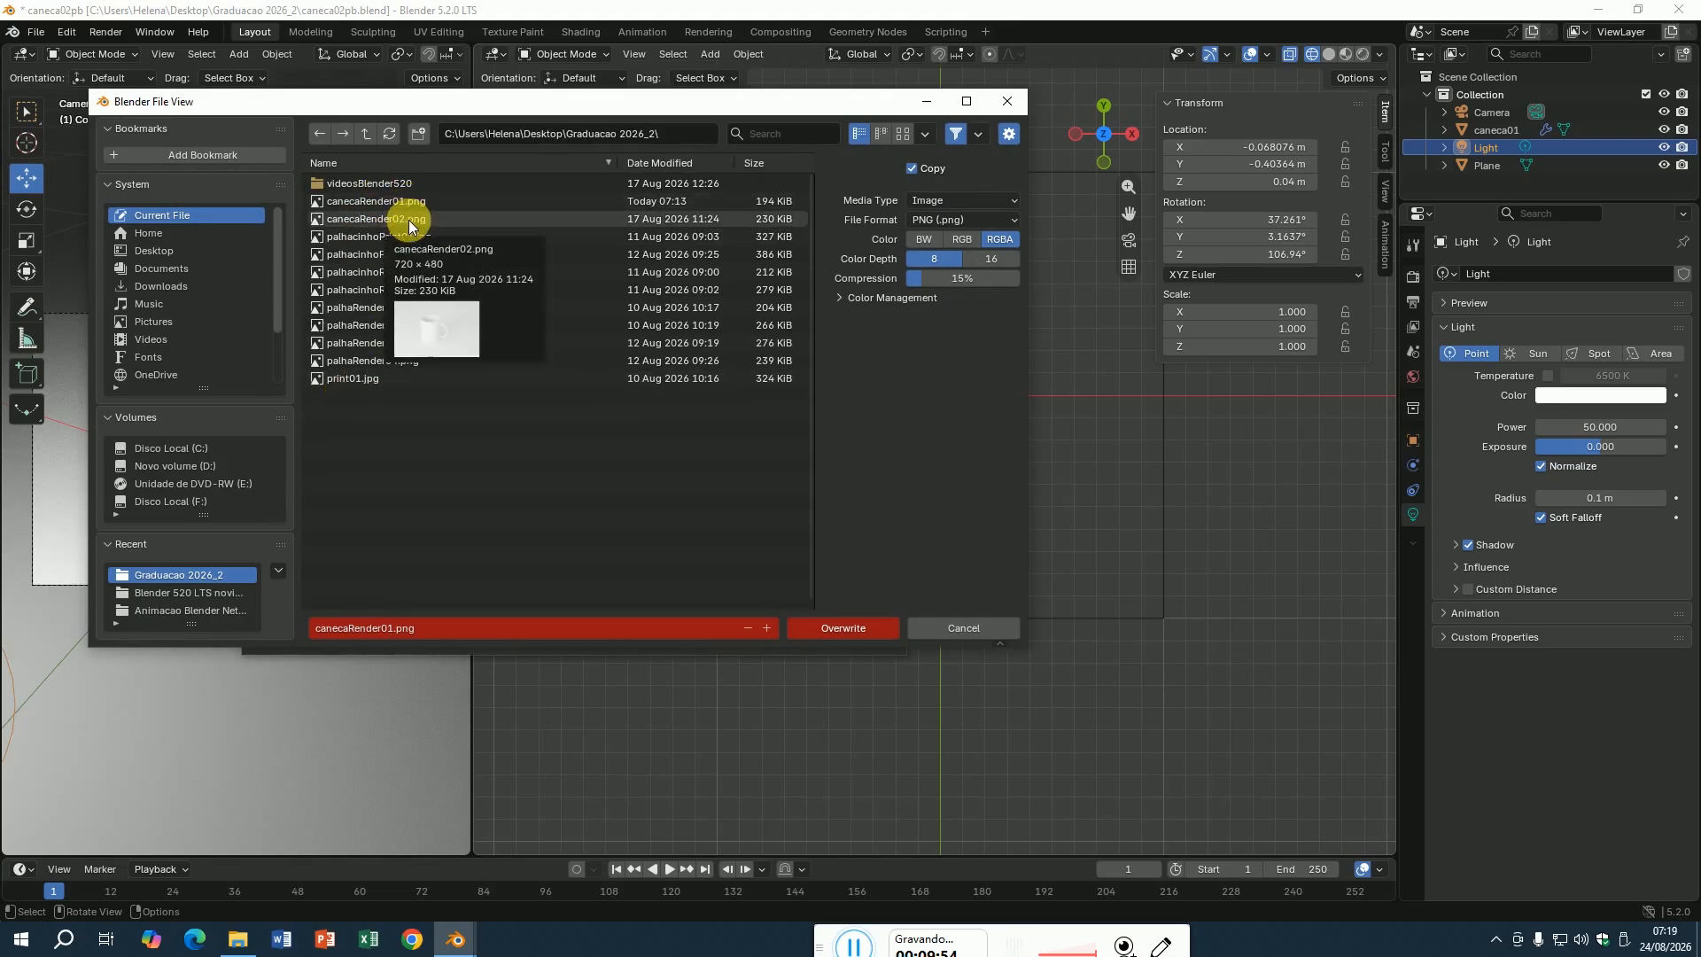
left_click(409, 221)
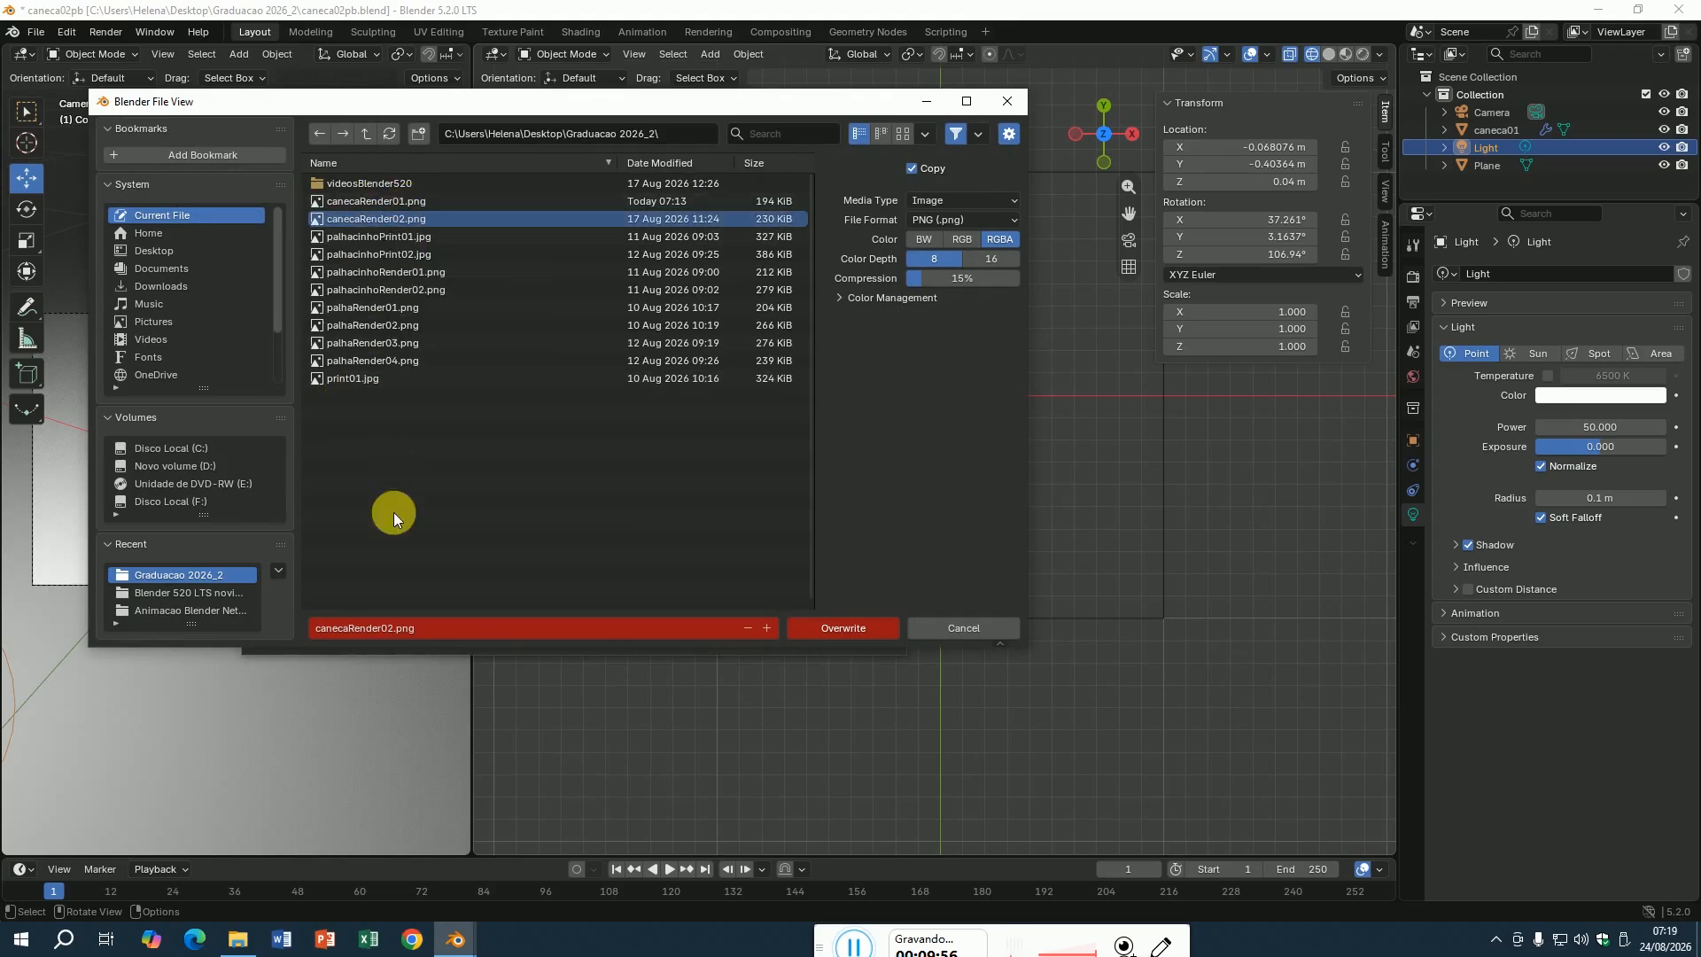
left_click(389, 627)
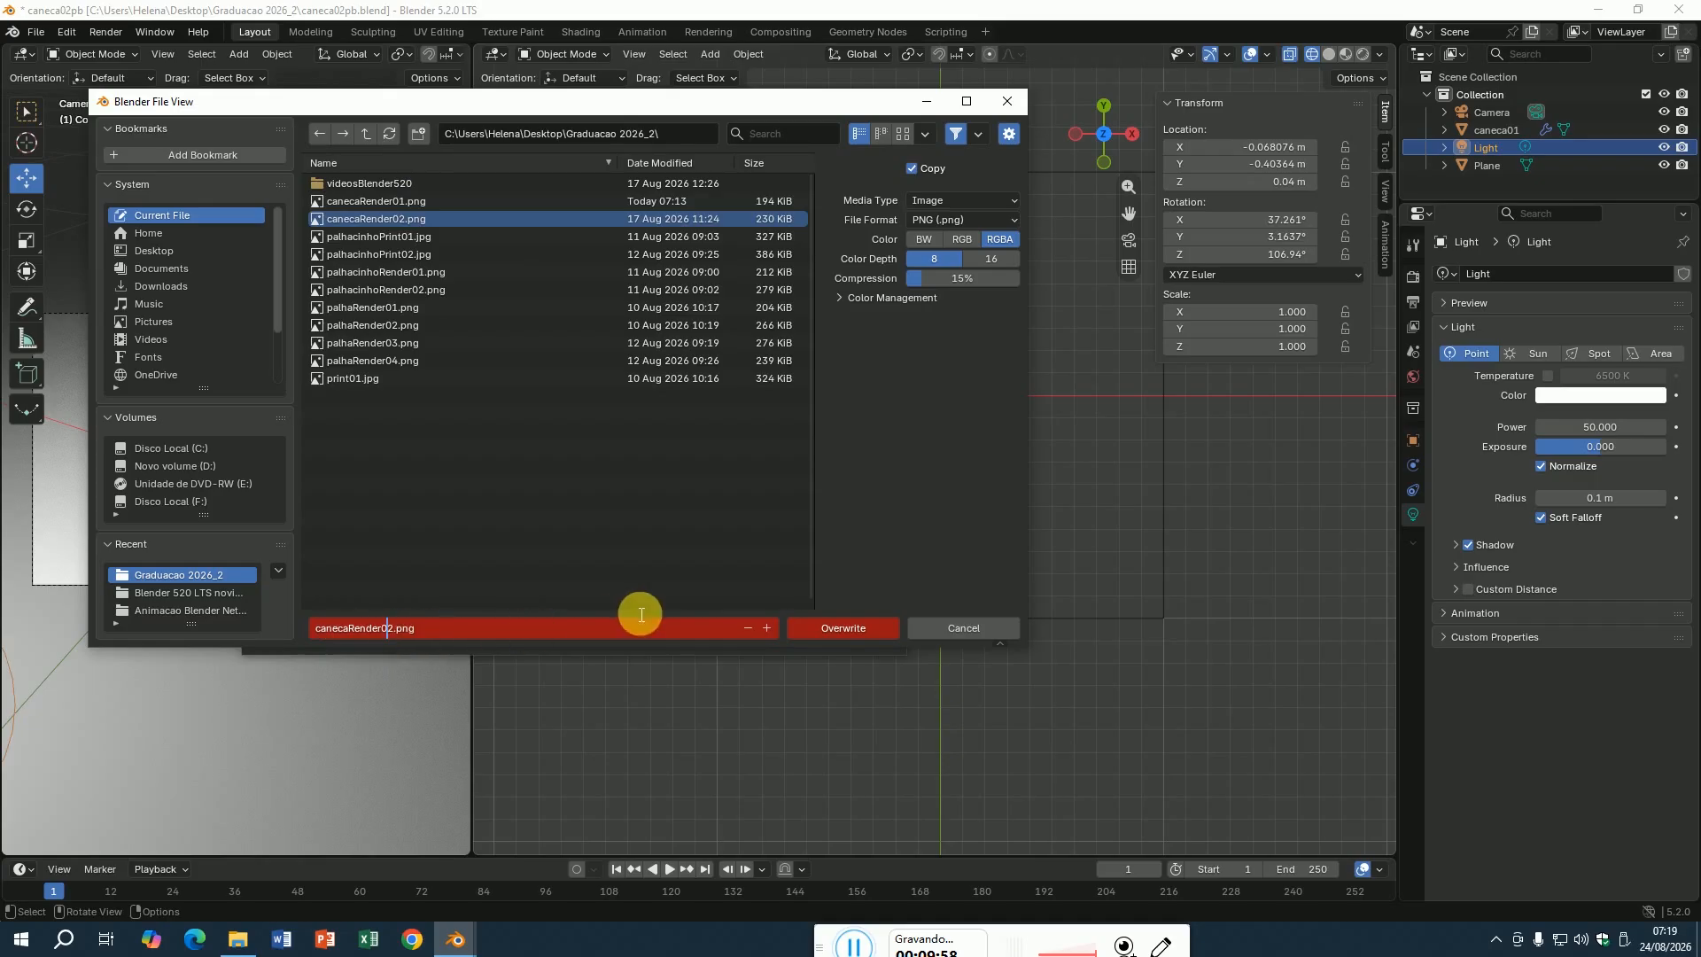
key("Delete")
type("2")
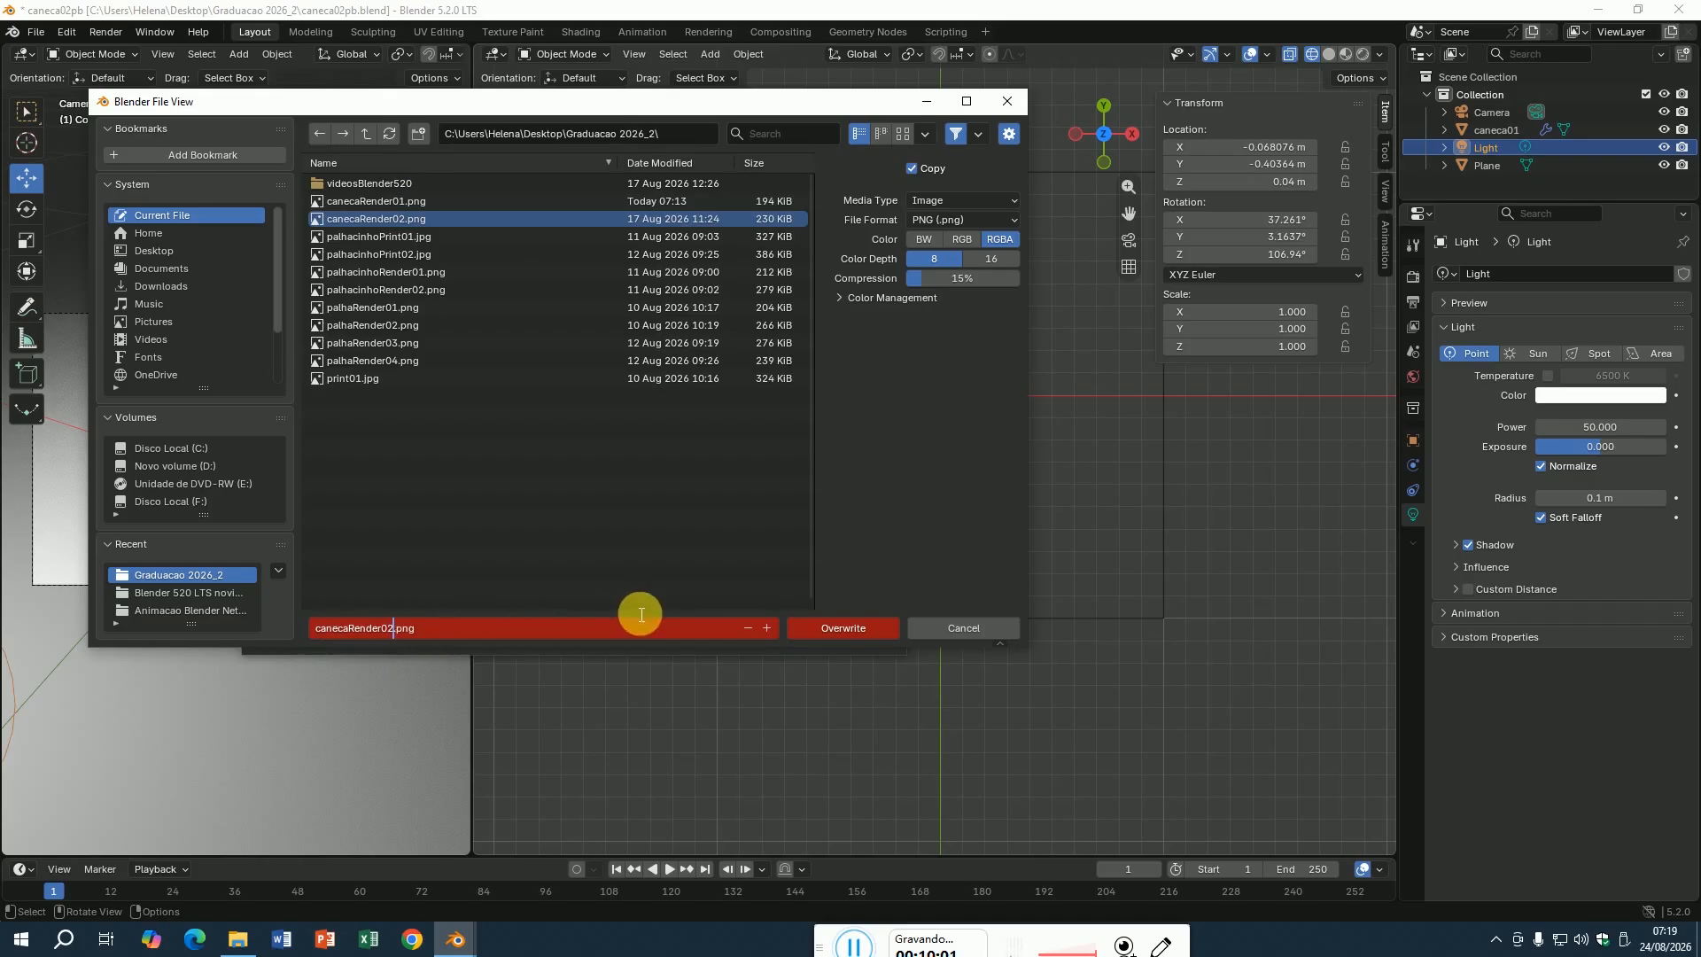
left_click(805, 629)
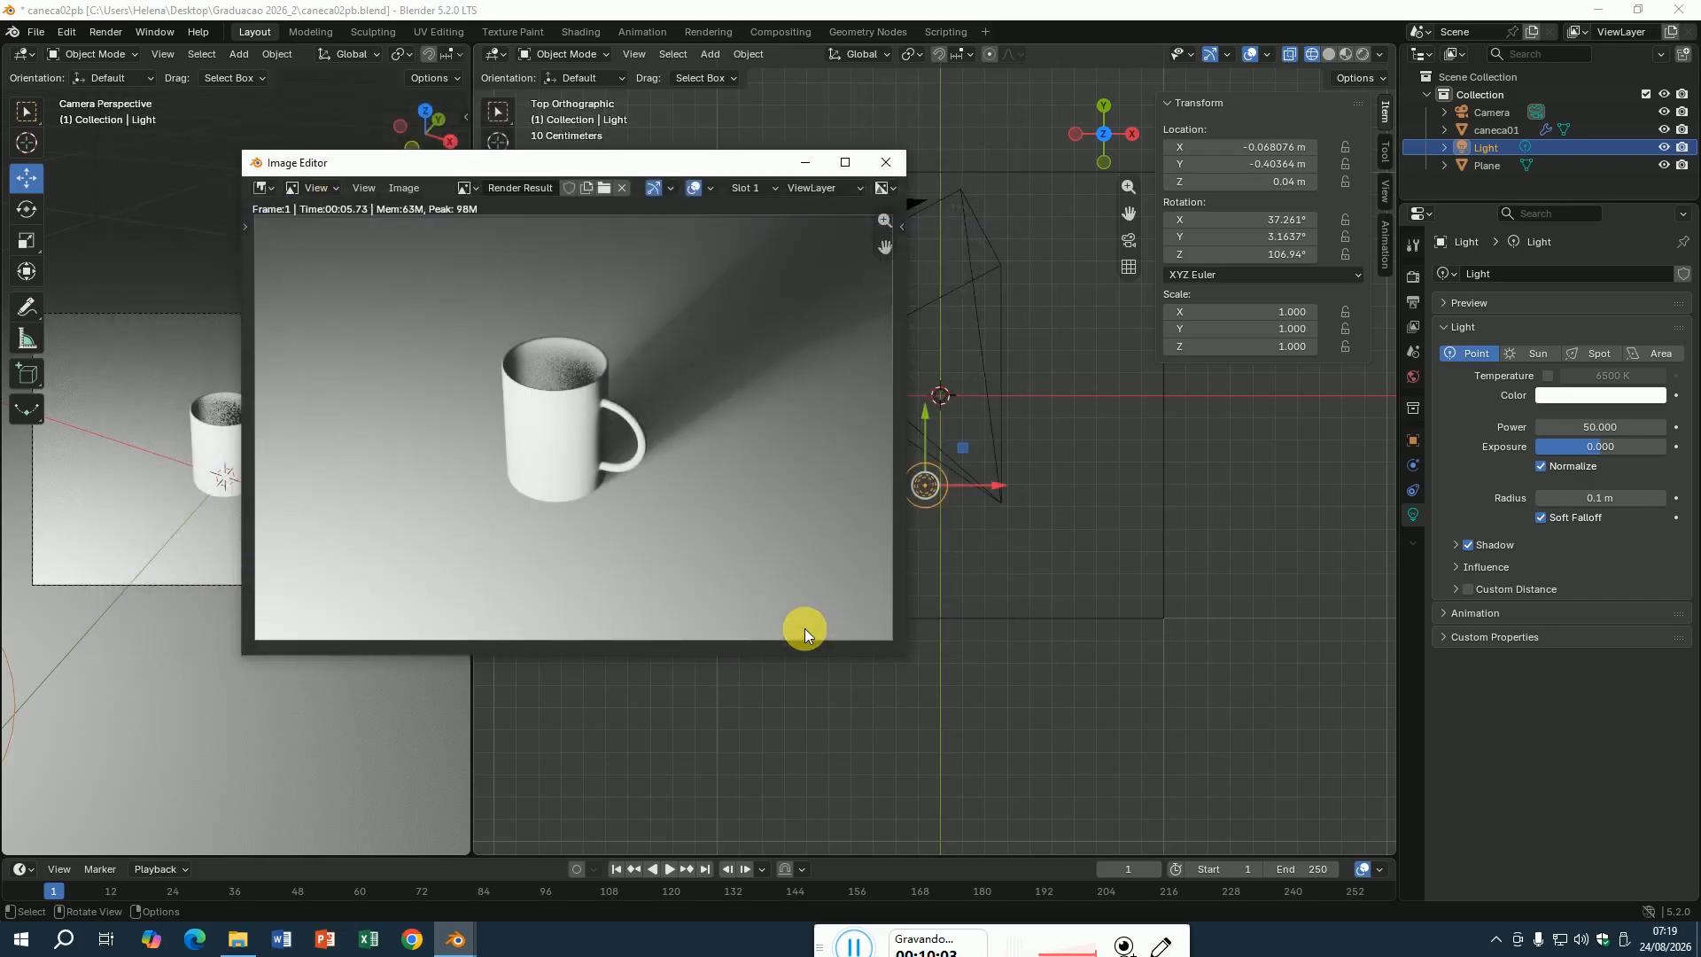
left_click(896, 161)
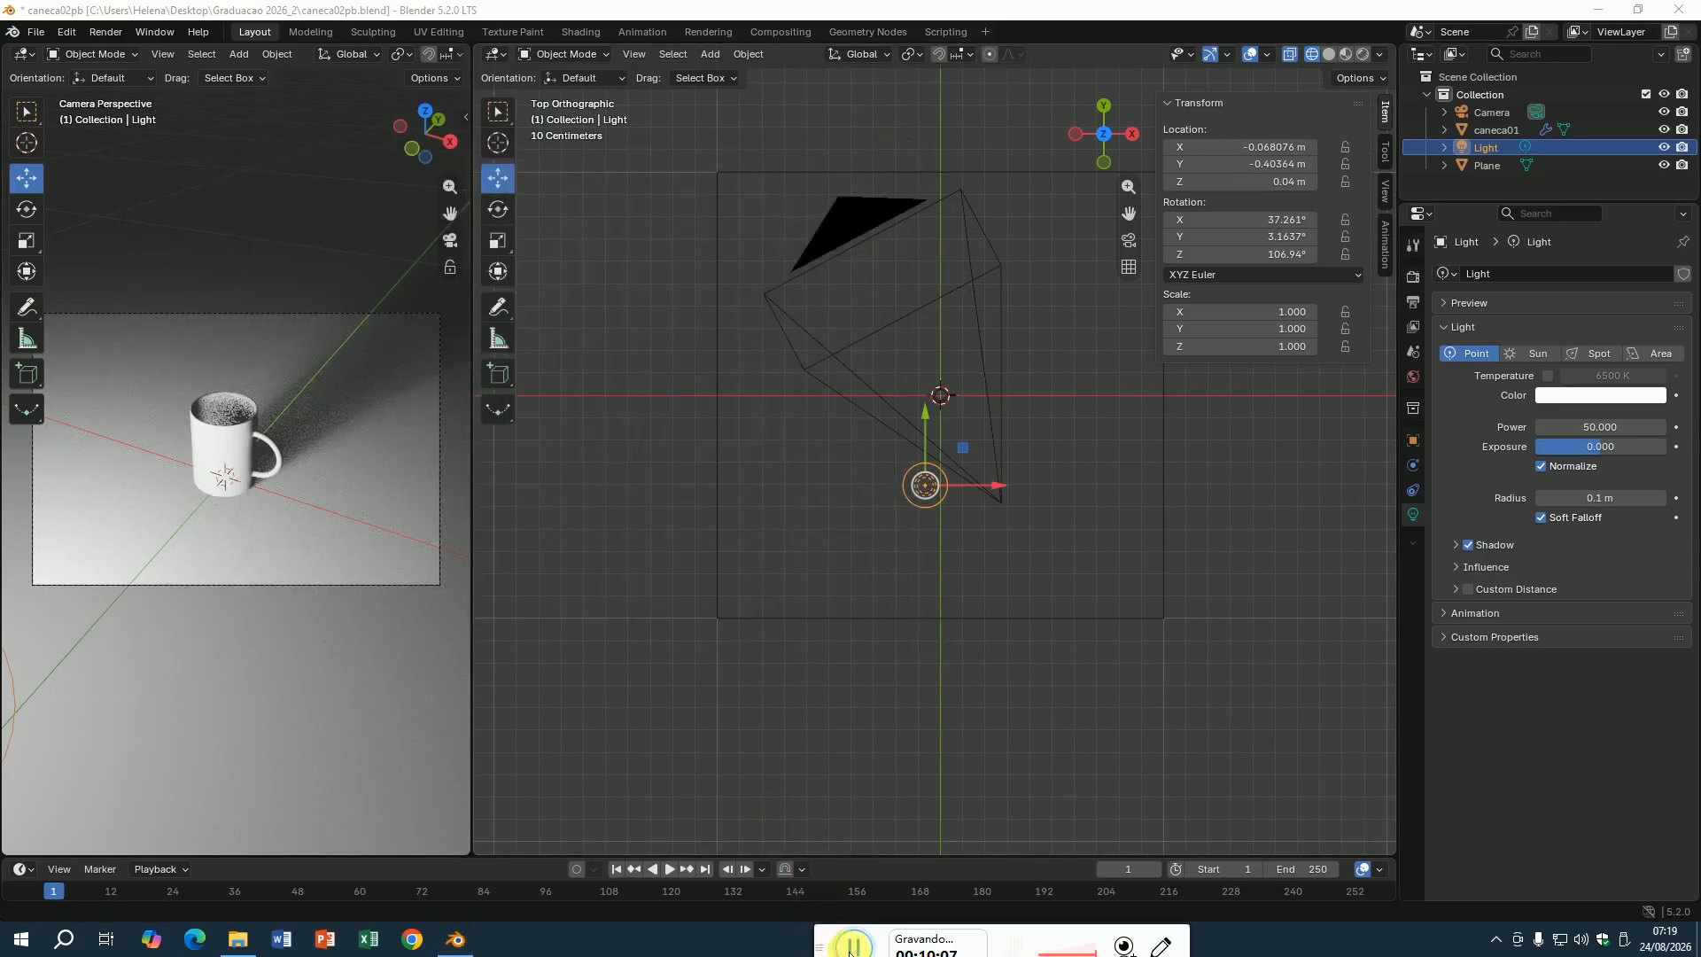
Switch the scene's render engine to Cycles.
left_click(1411, 280)
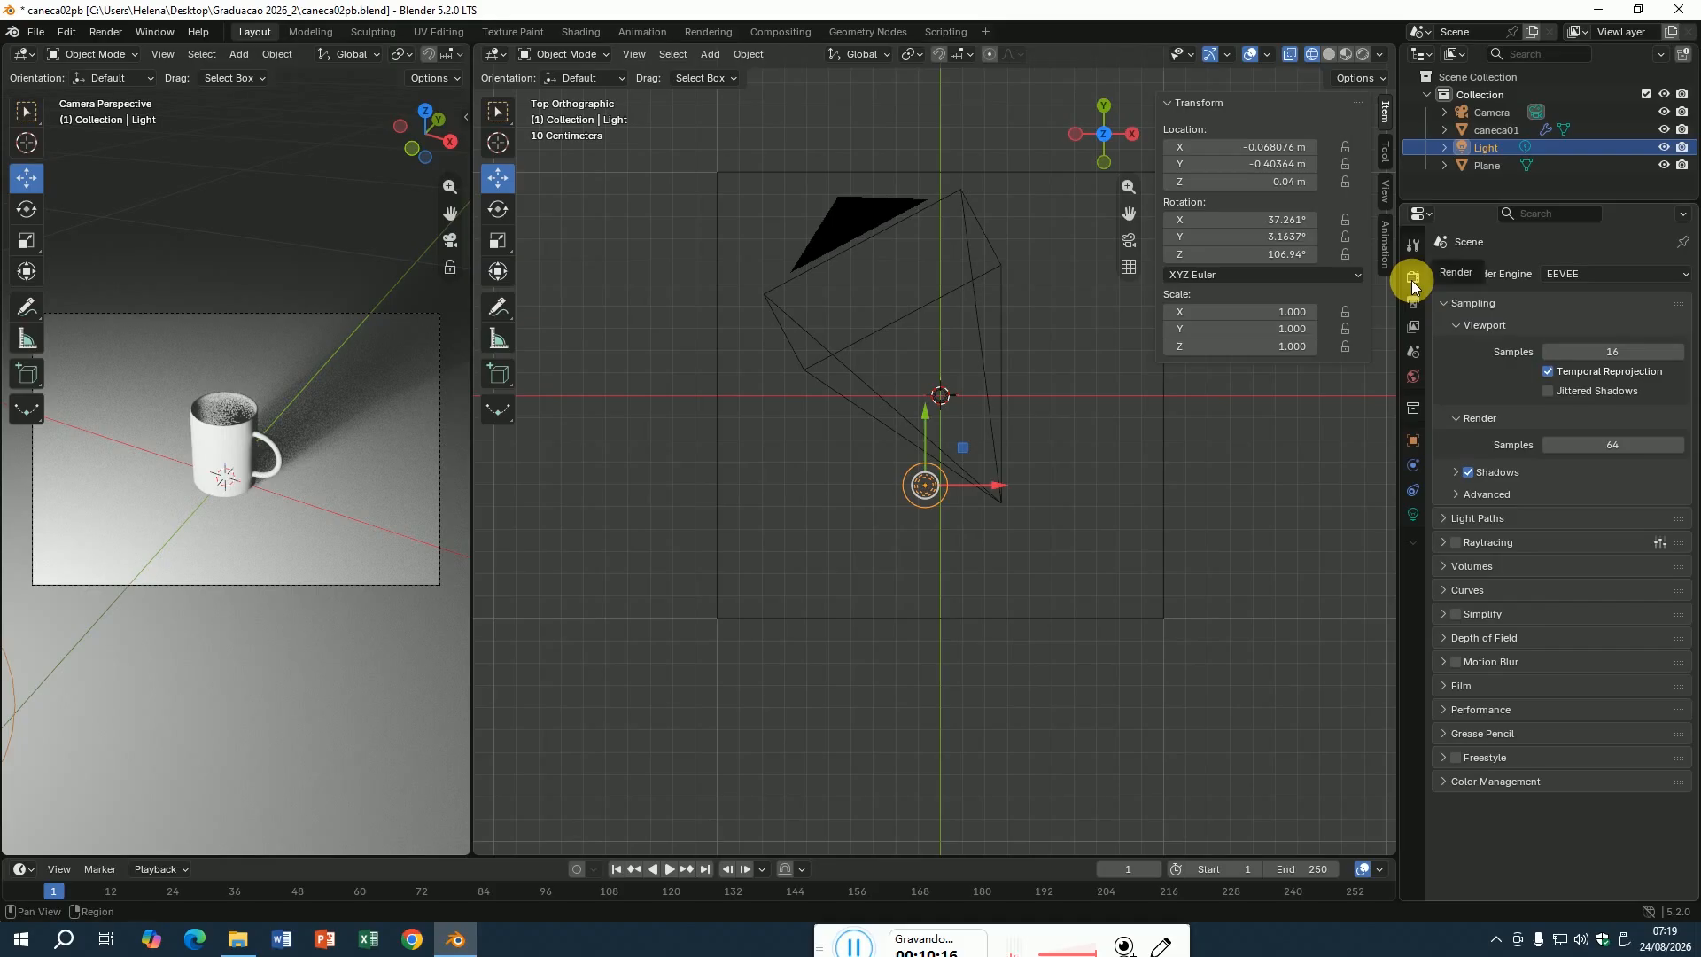
left_click(1600, 273)
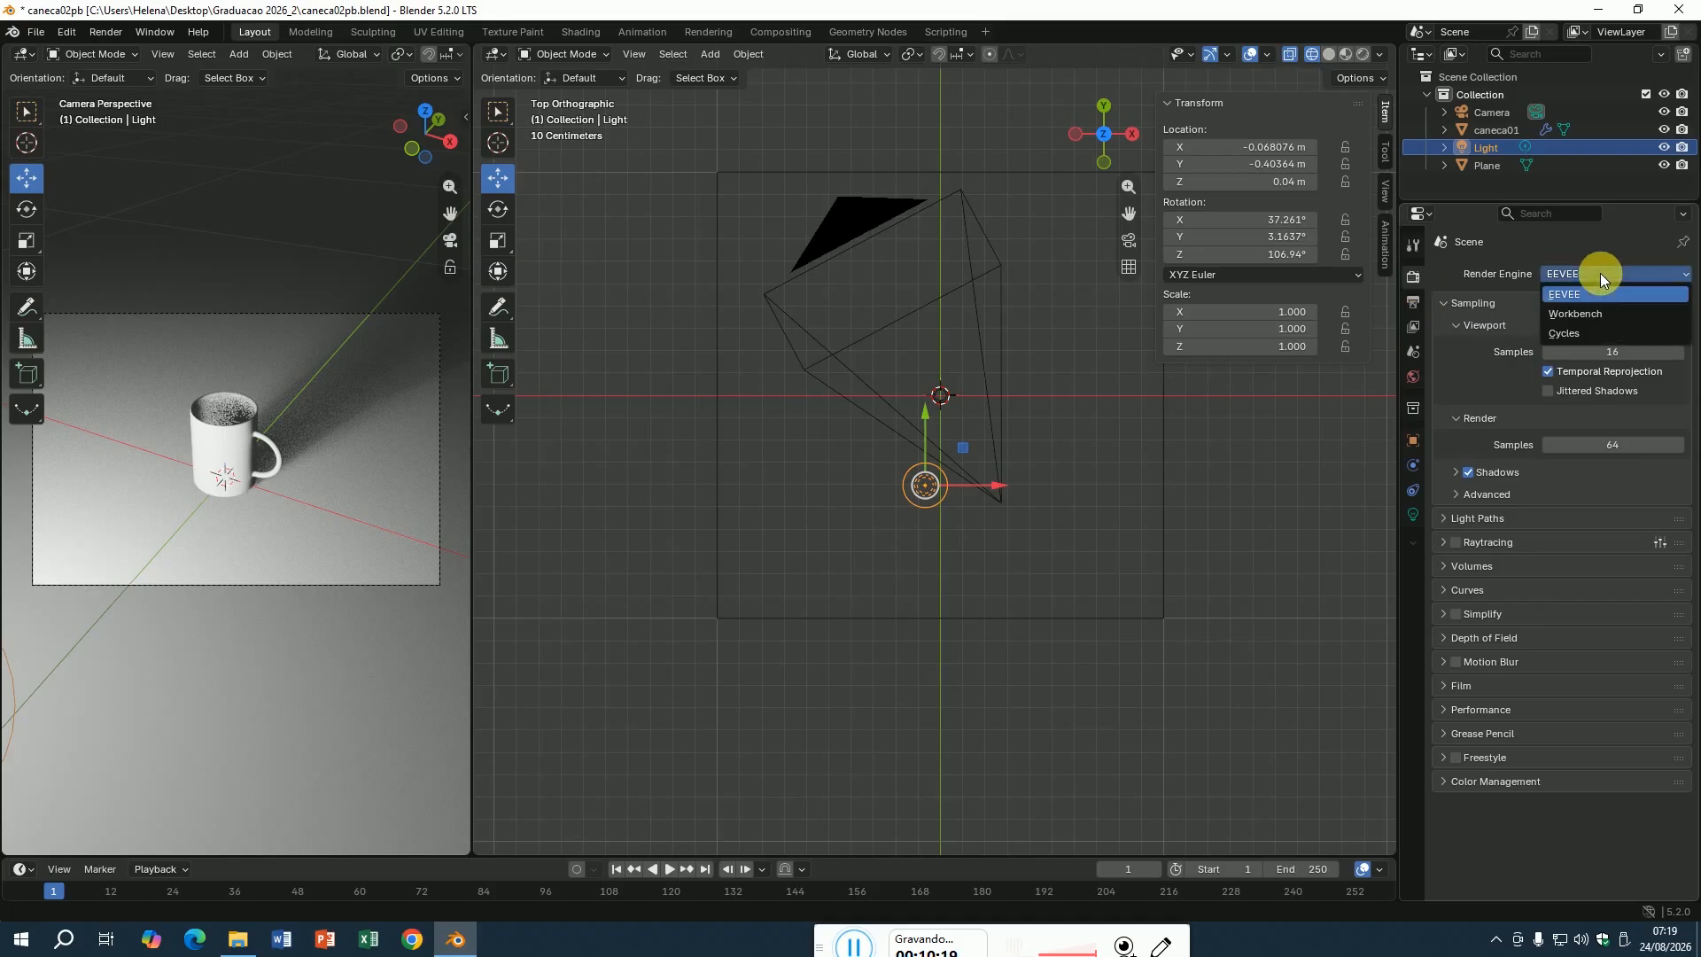
left_click(1566, 334)
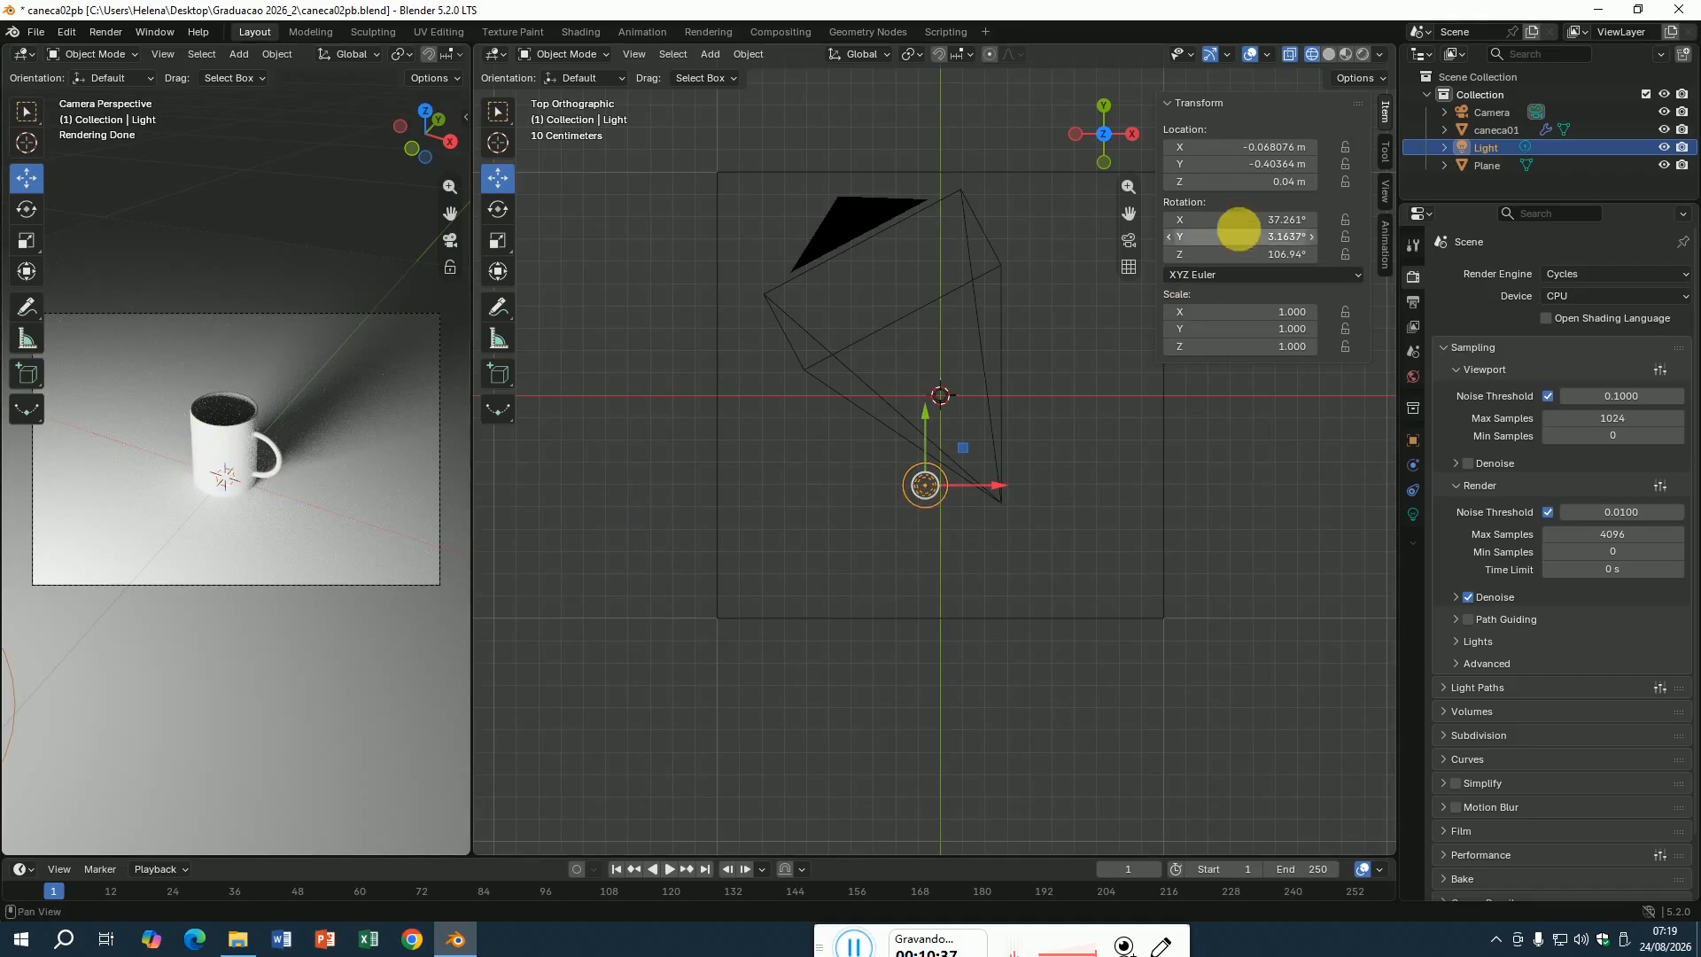
Set the light's Z location to 0.1 m.
left_click(1278, 182)
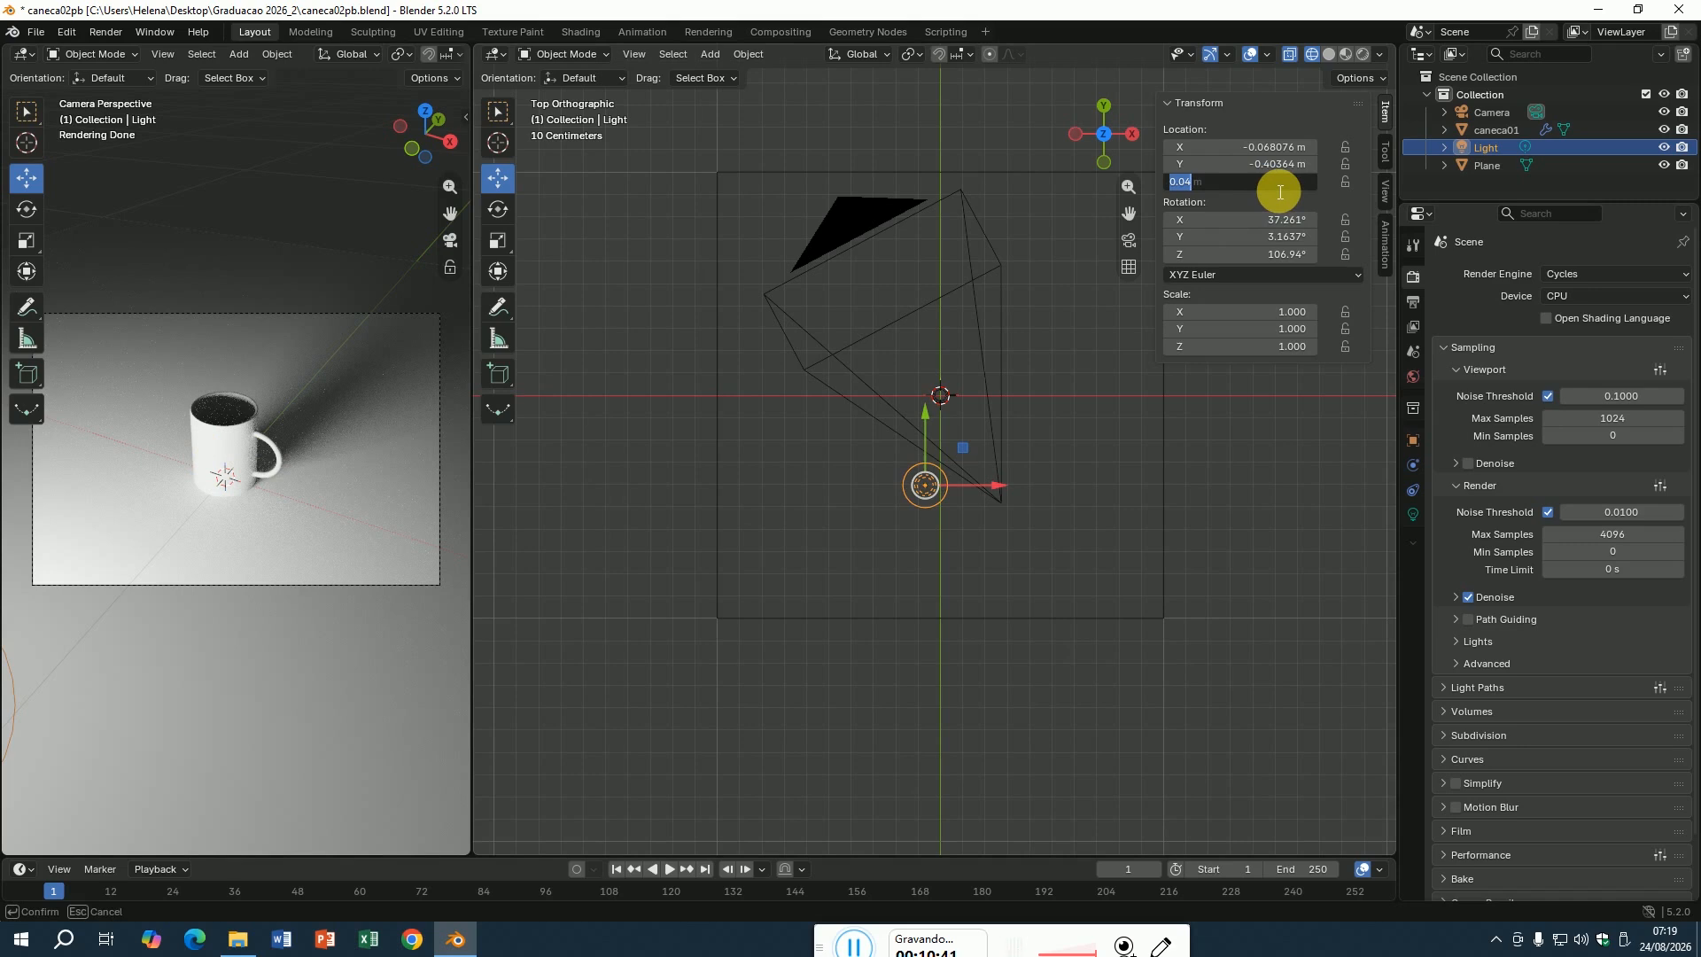
type("0.1")
key("Return")
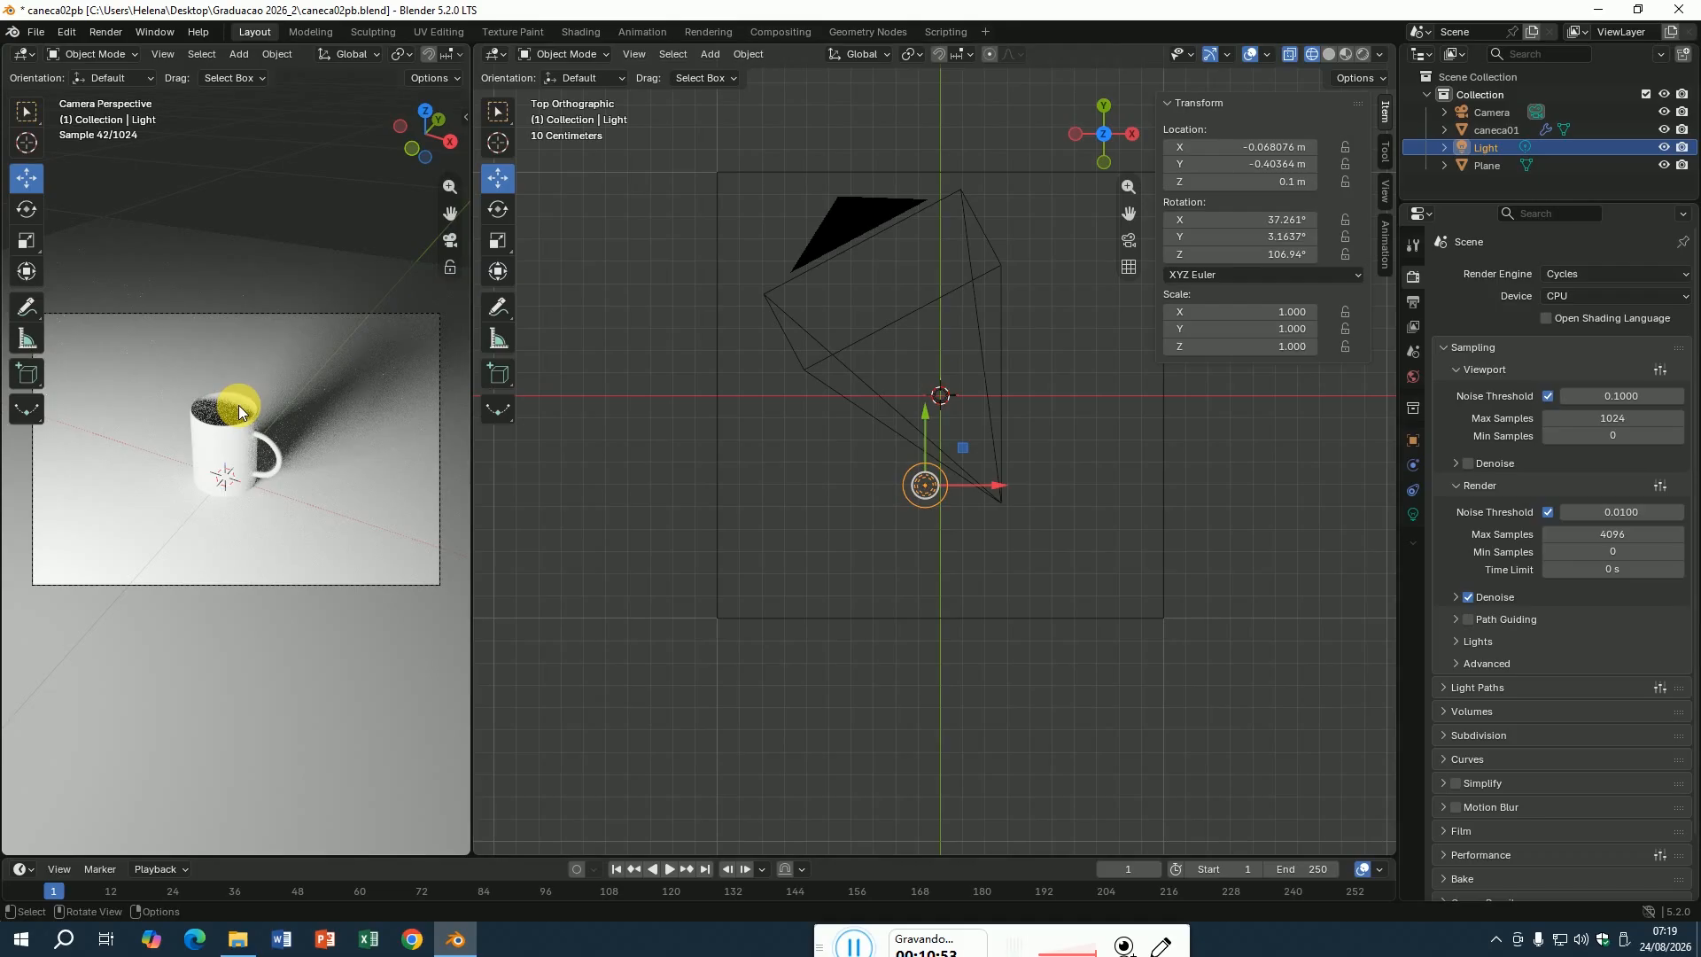
Set the point light's power to 30.
left_click(1412, 516)
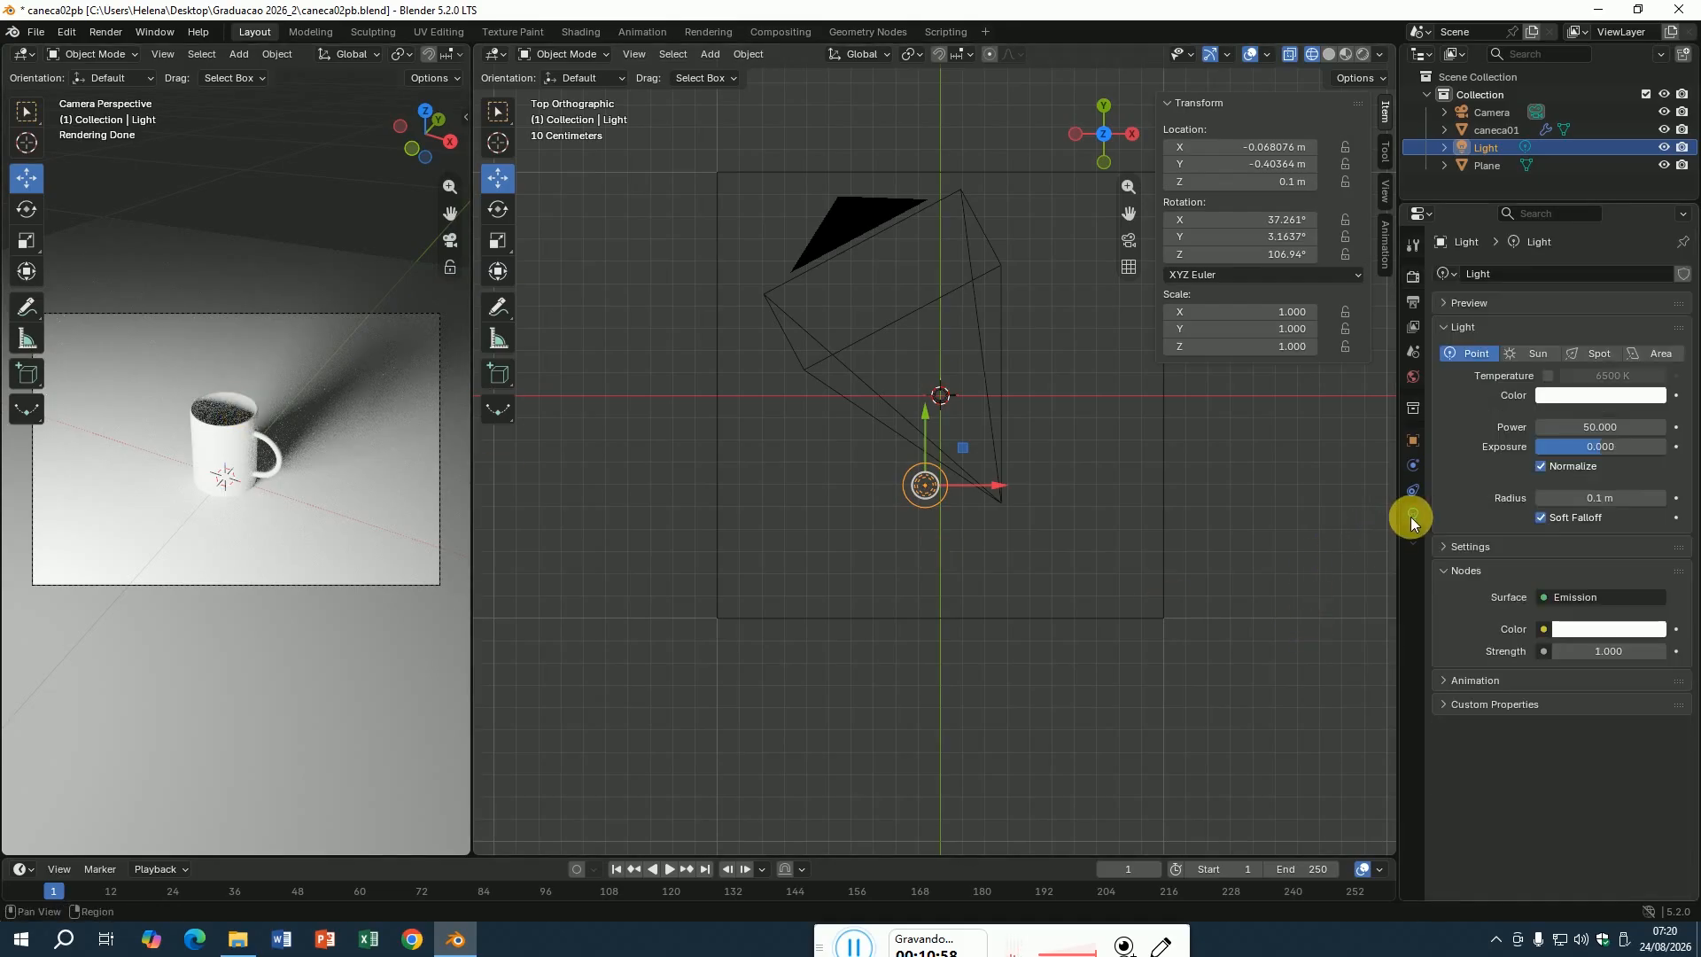
left_click(1602, 435)
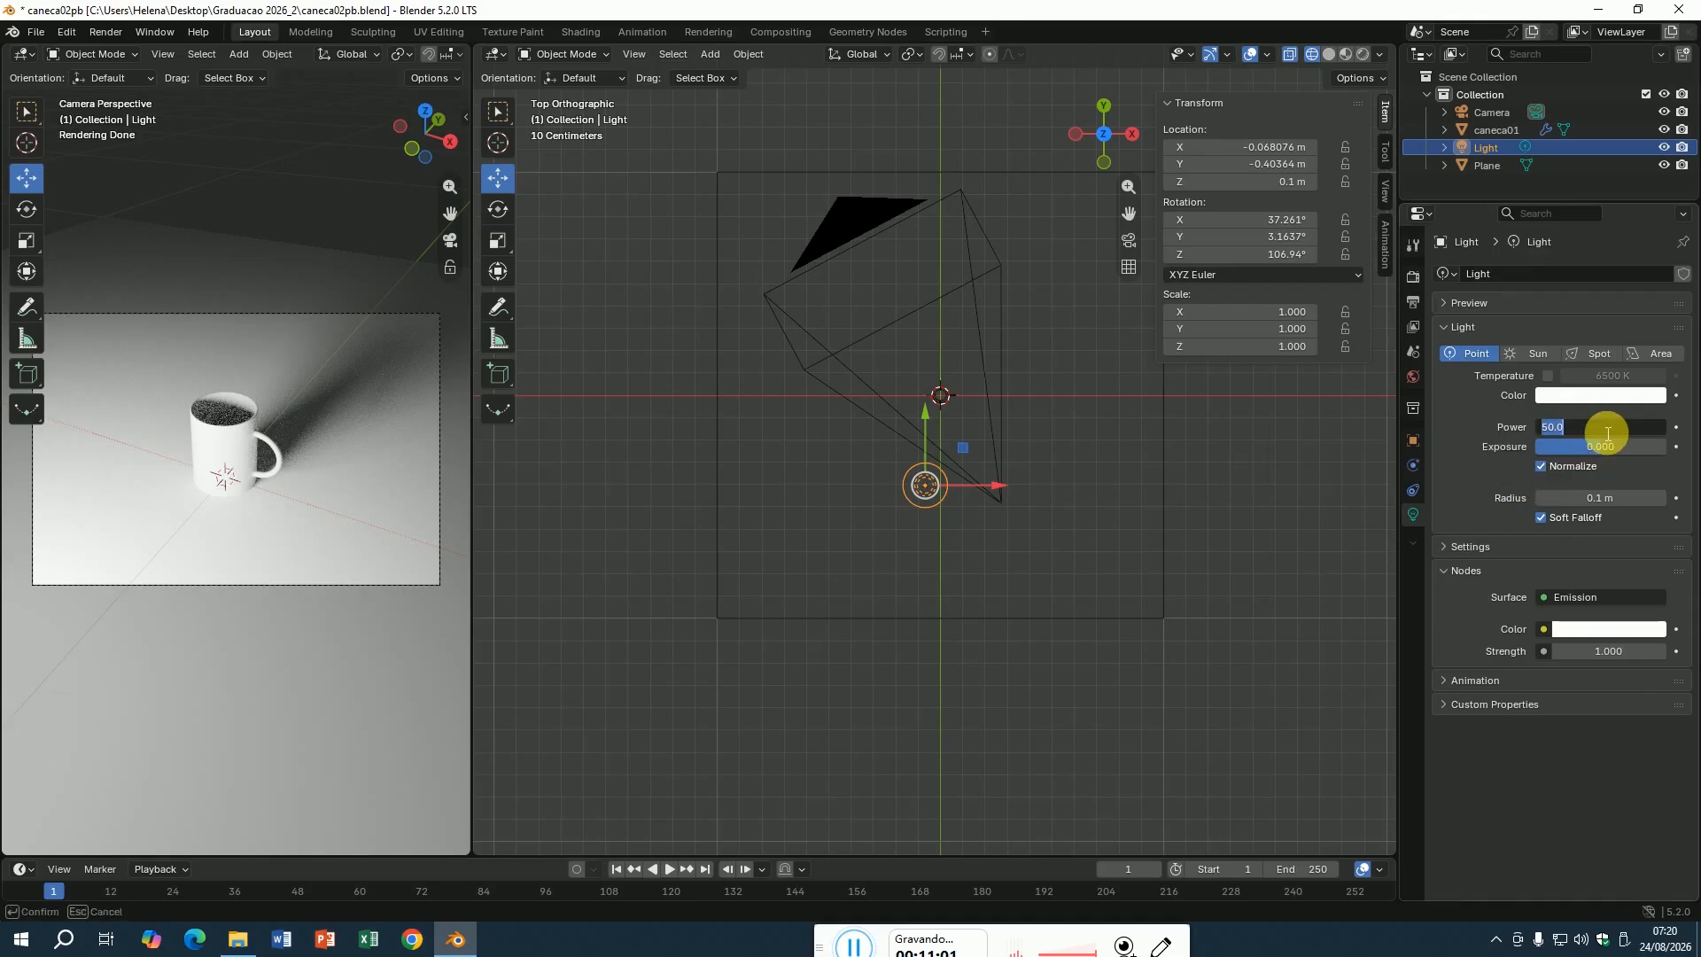
type("30")
key("Return")
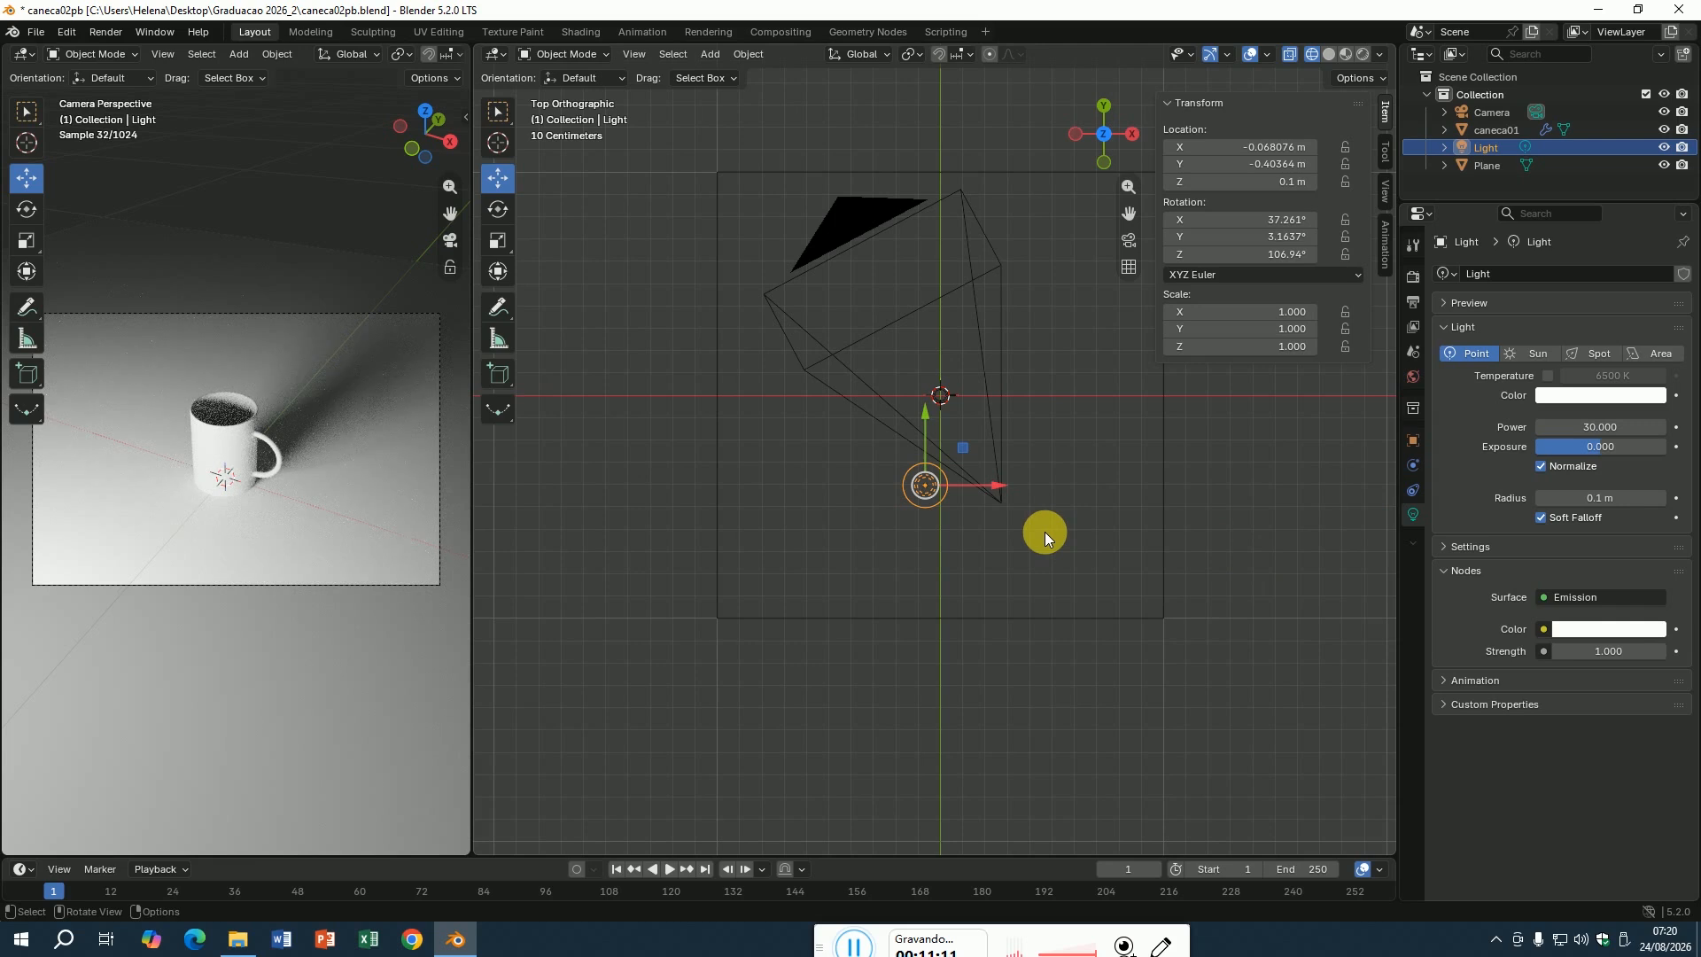
Save the project file and render the mug image with Cycles.
left_click(35, 32)
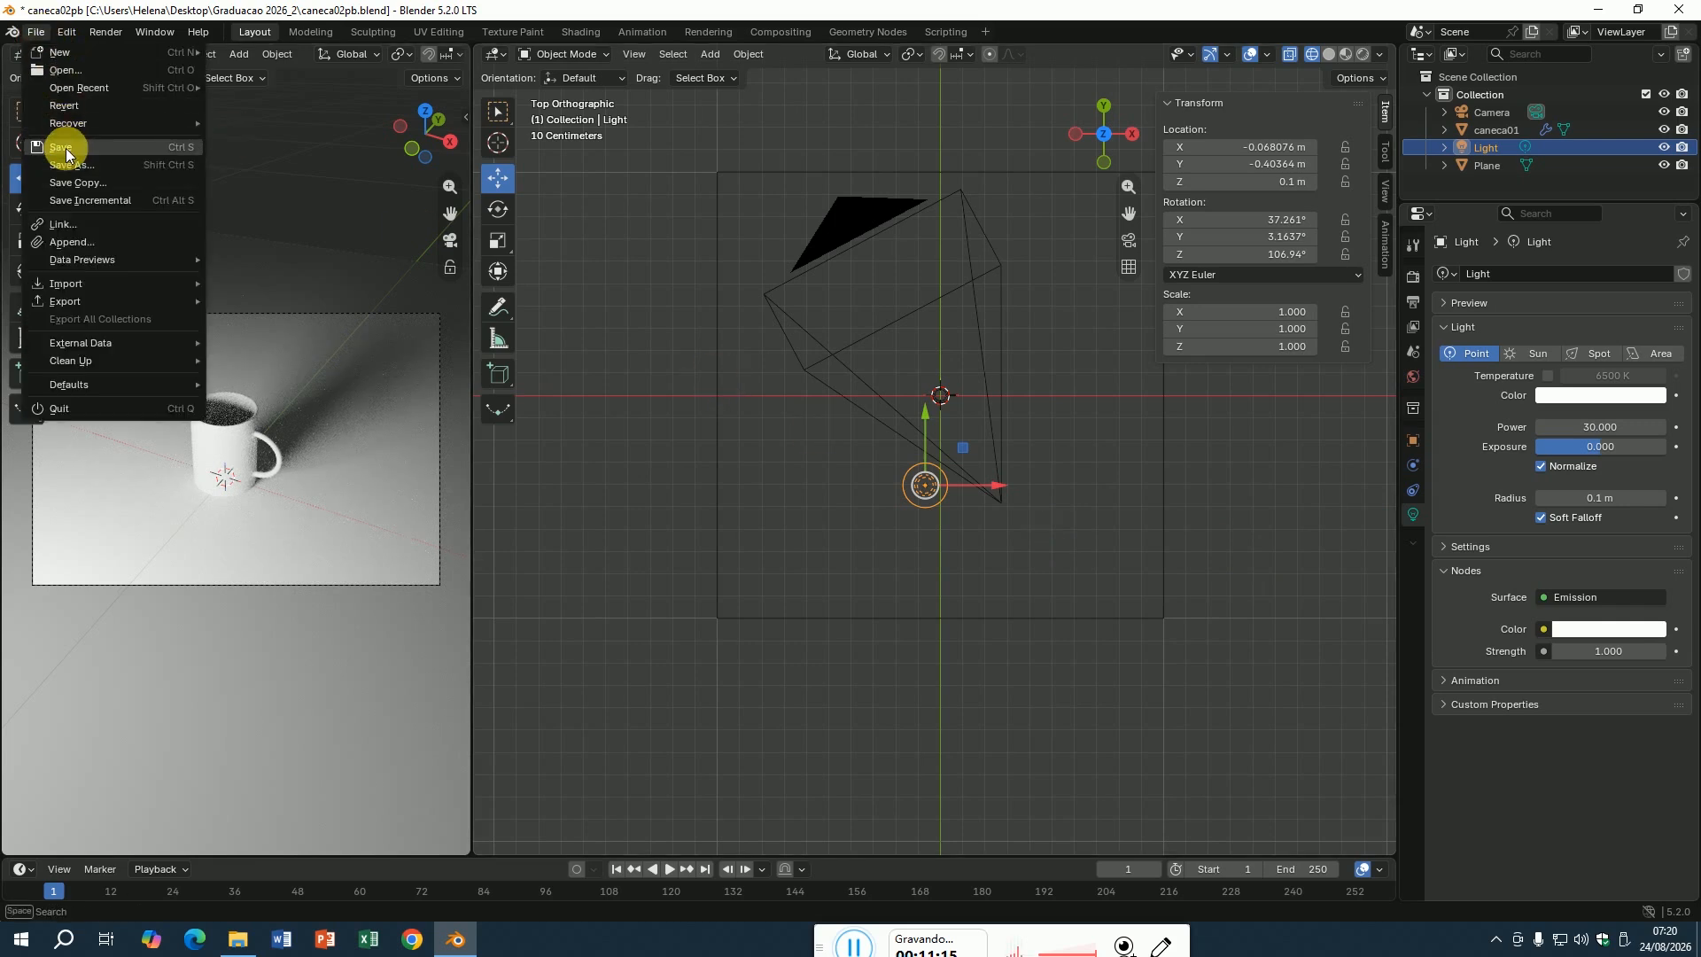
left_click(66, 147)
left_click(116, 35)
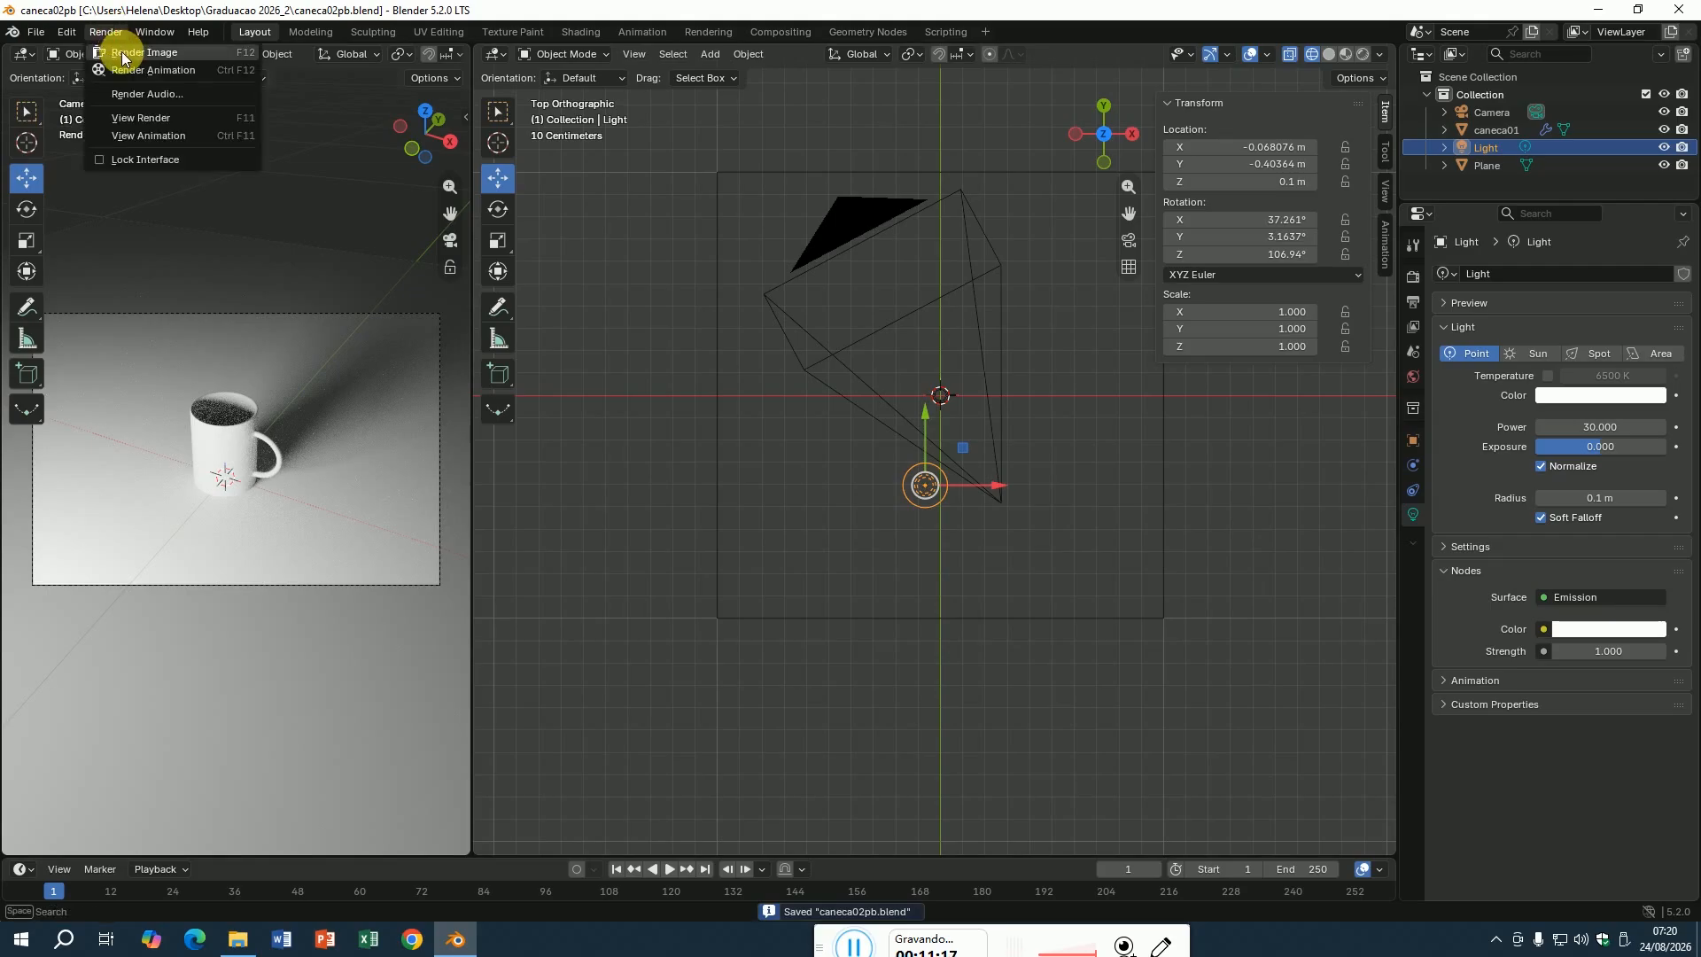
left_click(124, 52)
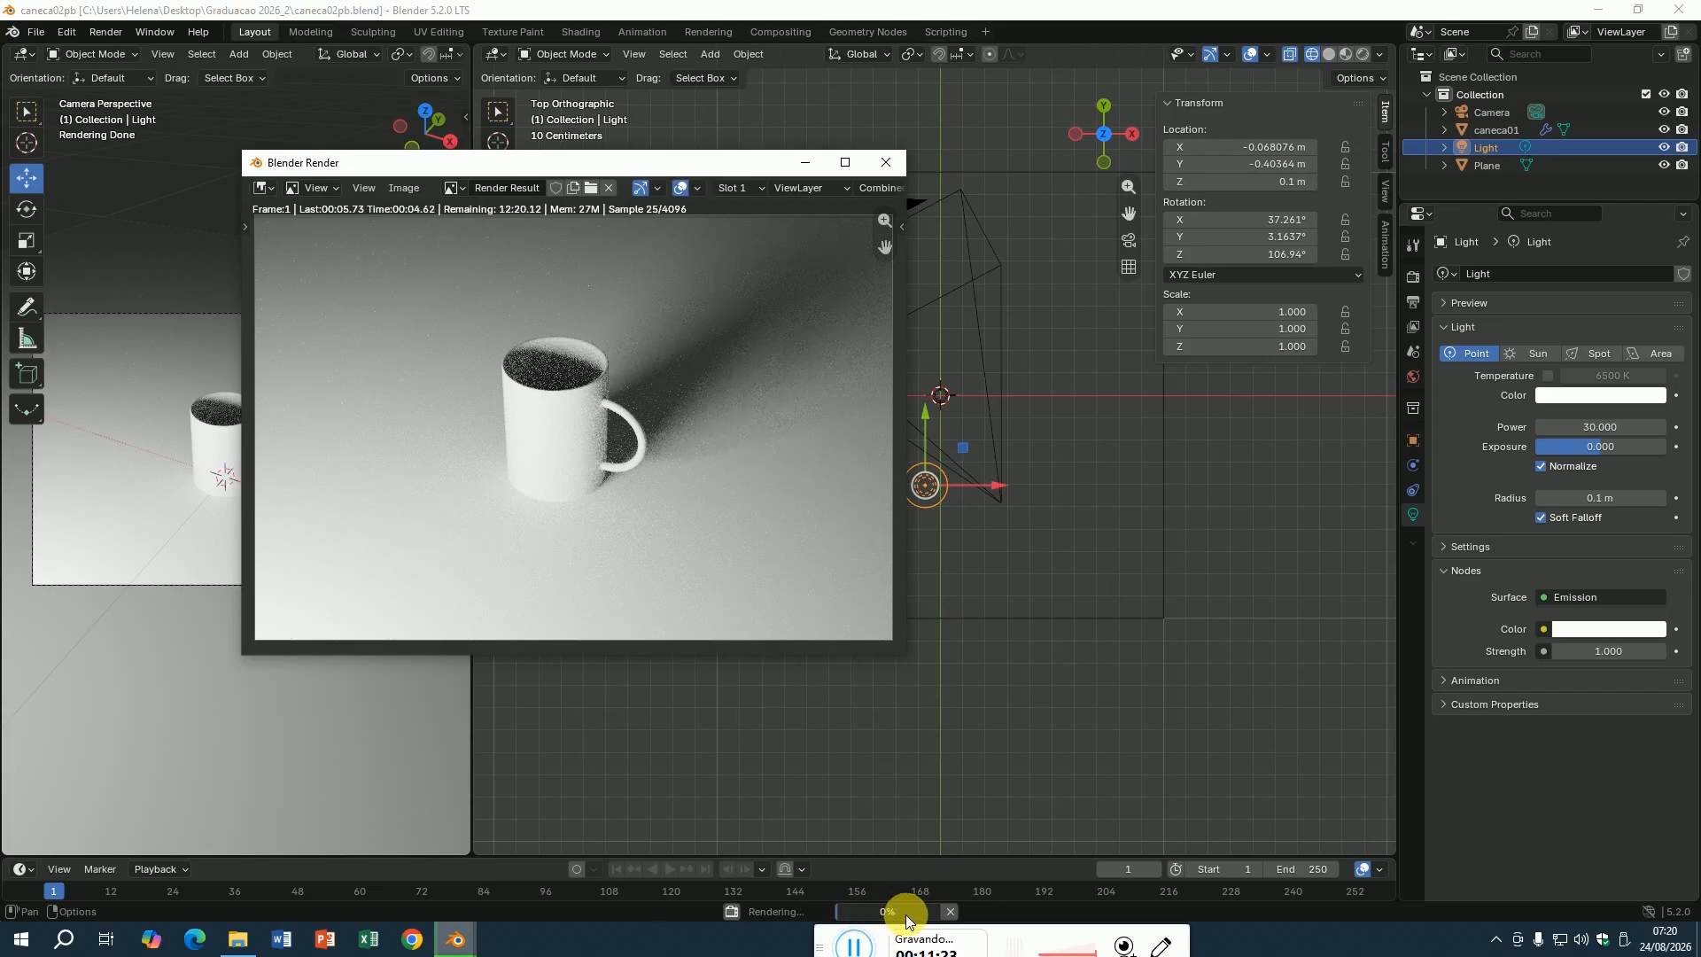
left_click(855, 946)
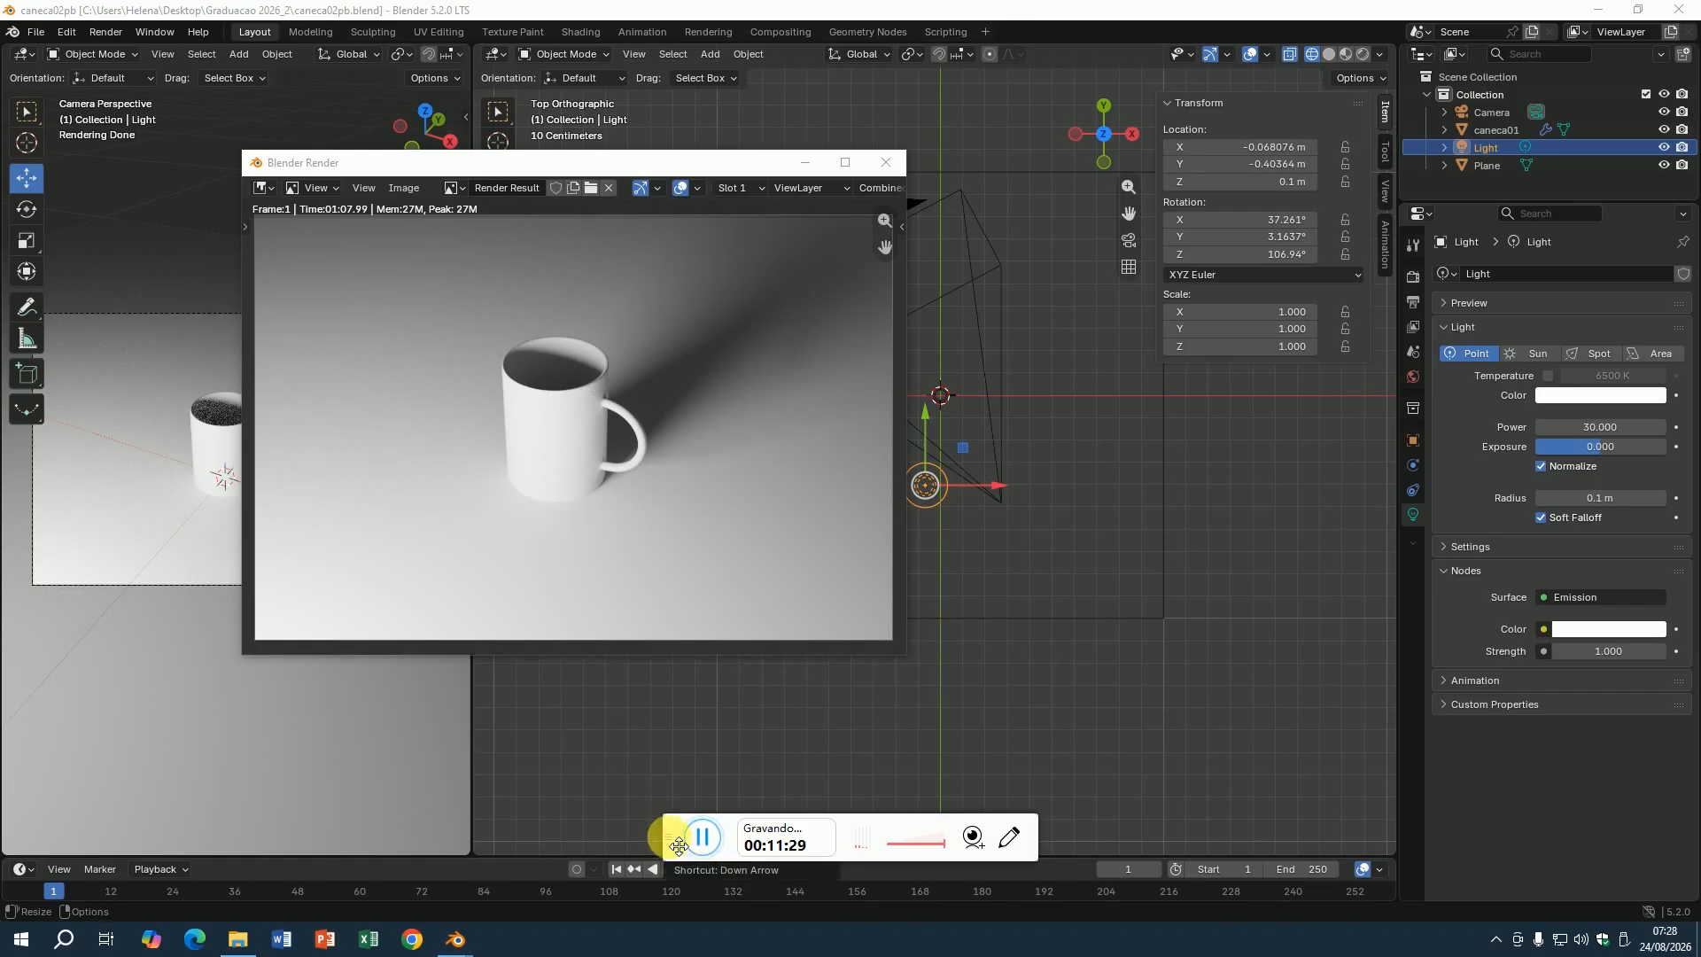
left_click_drag(679, 847, 749, 950)
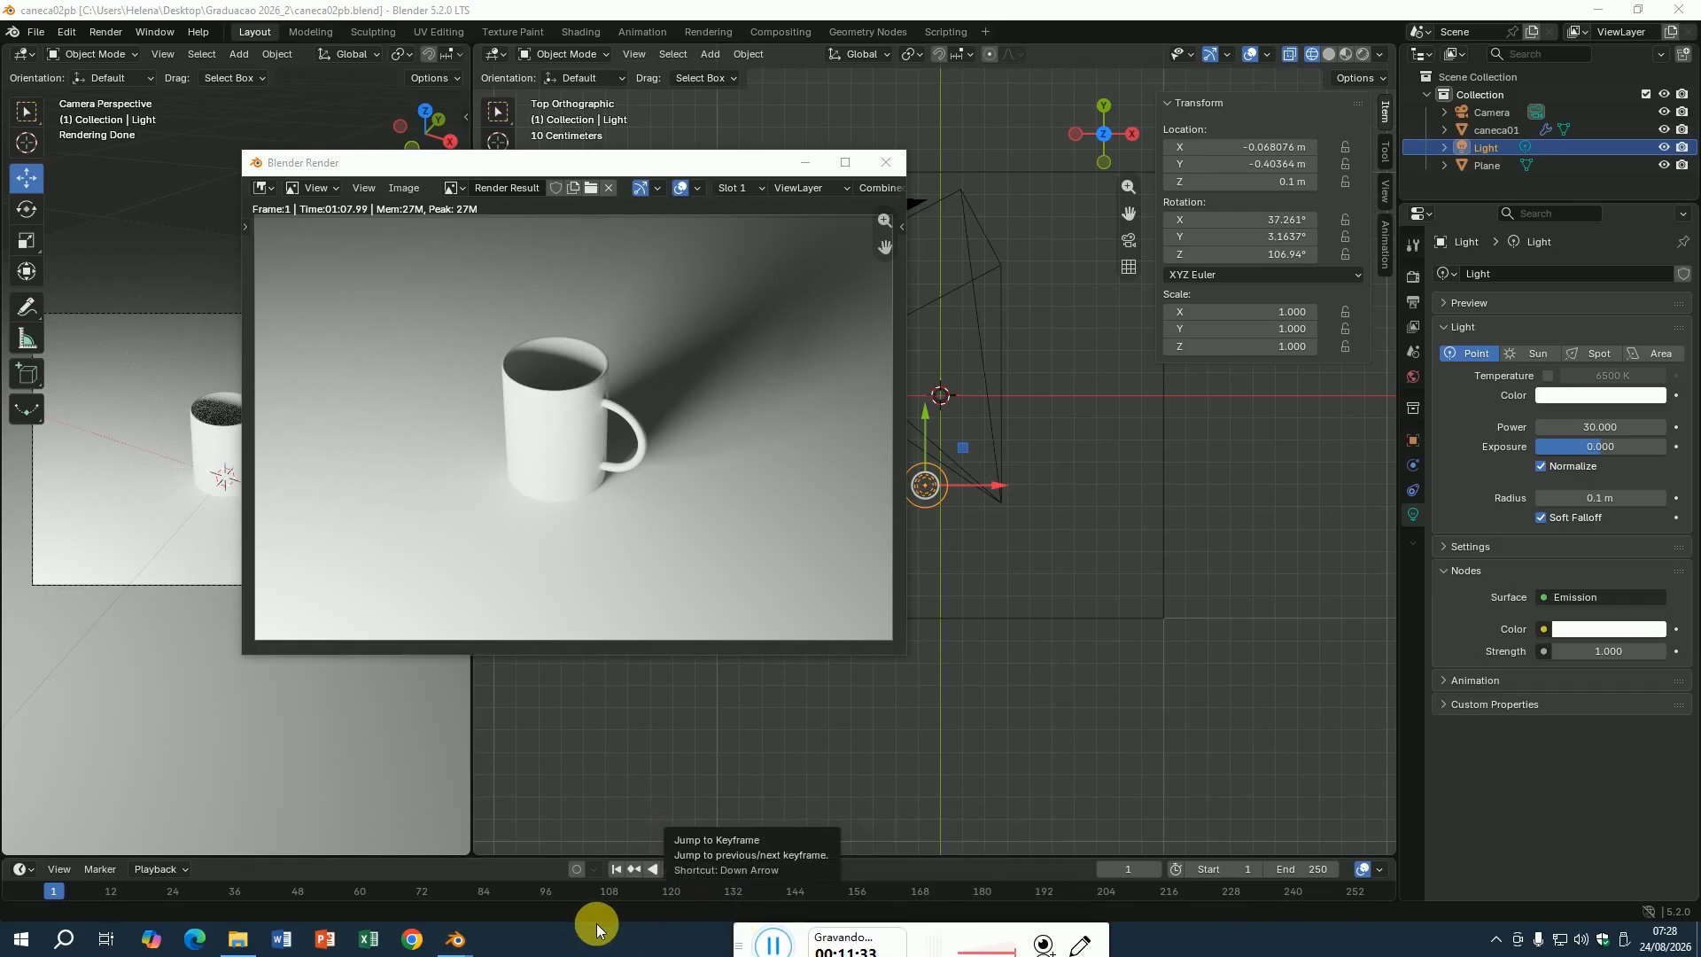
Save the Cycles render as canecaRender03.png in the Graduacao 2026_2 folder.
left_click(405, 190)
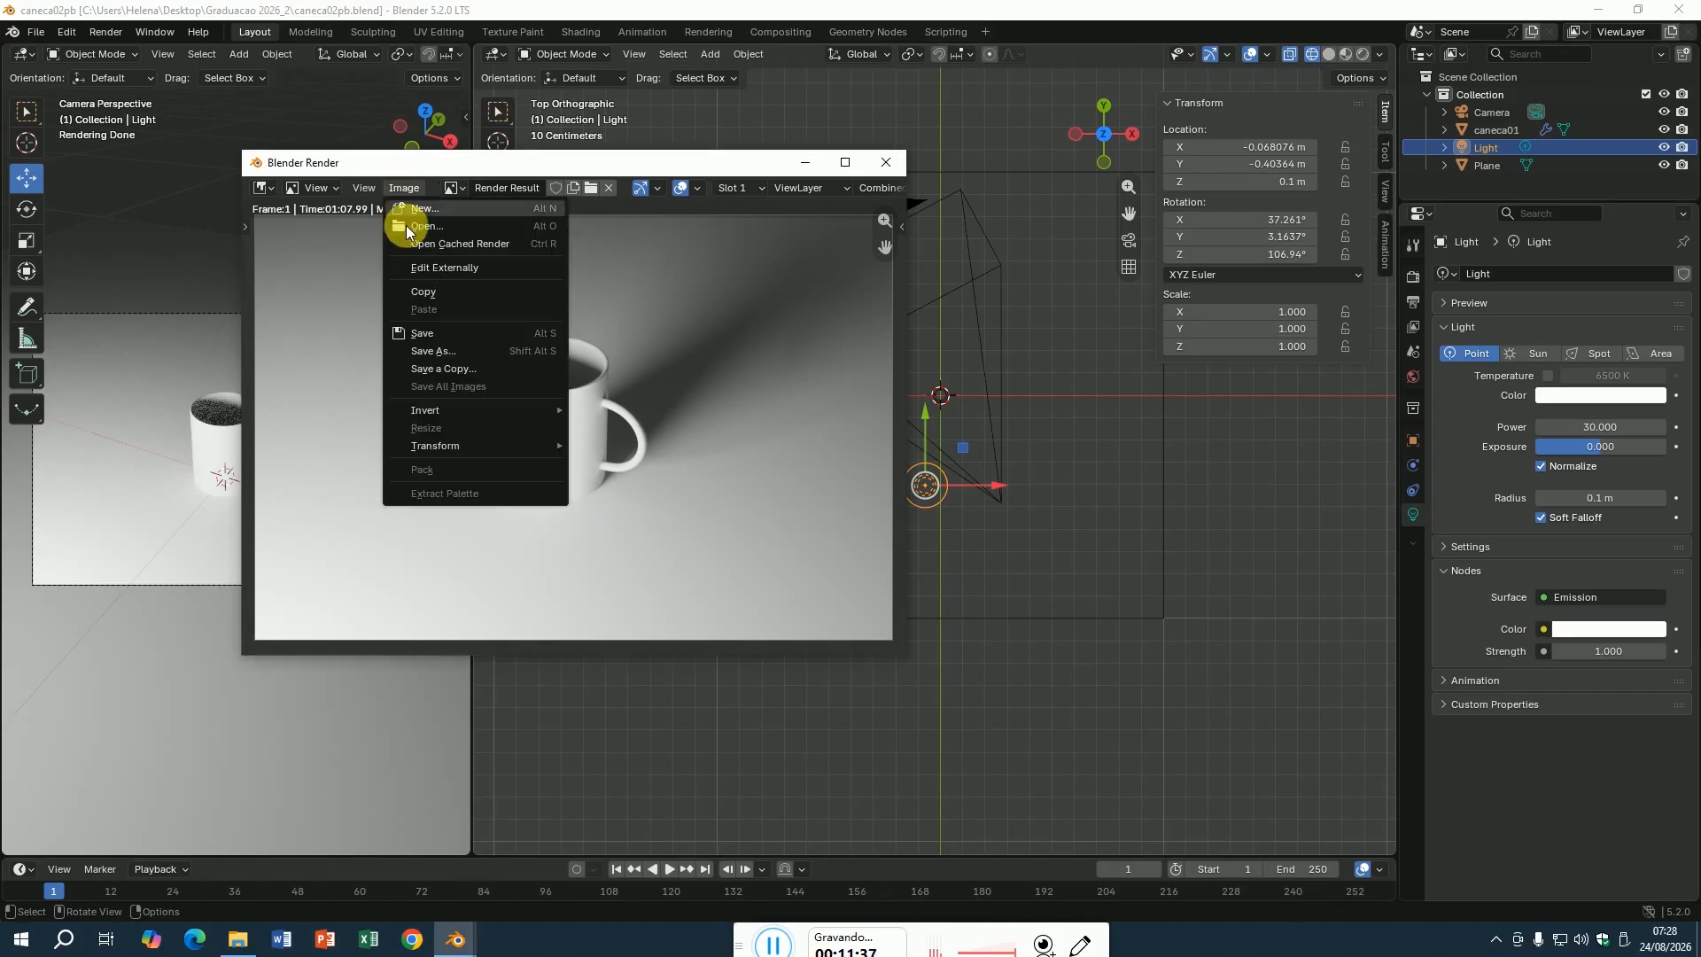
left_click(449, 349)
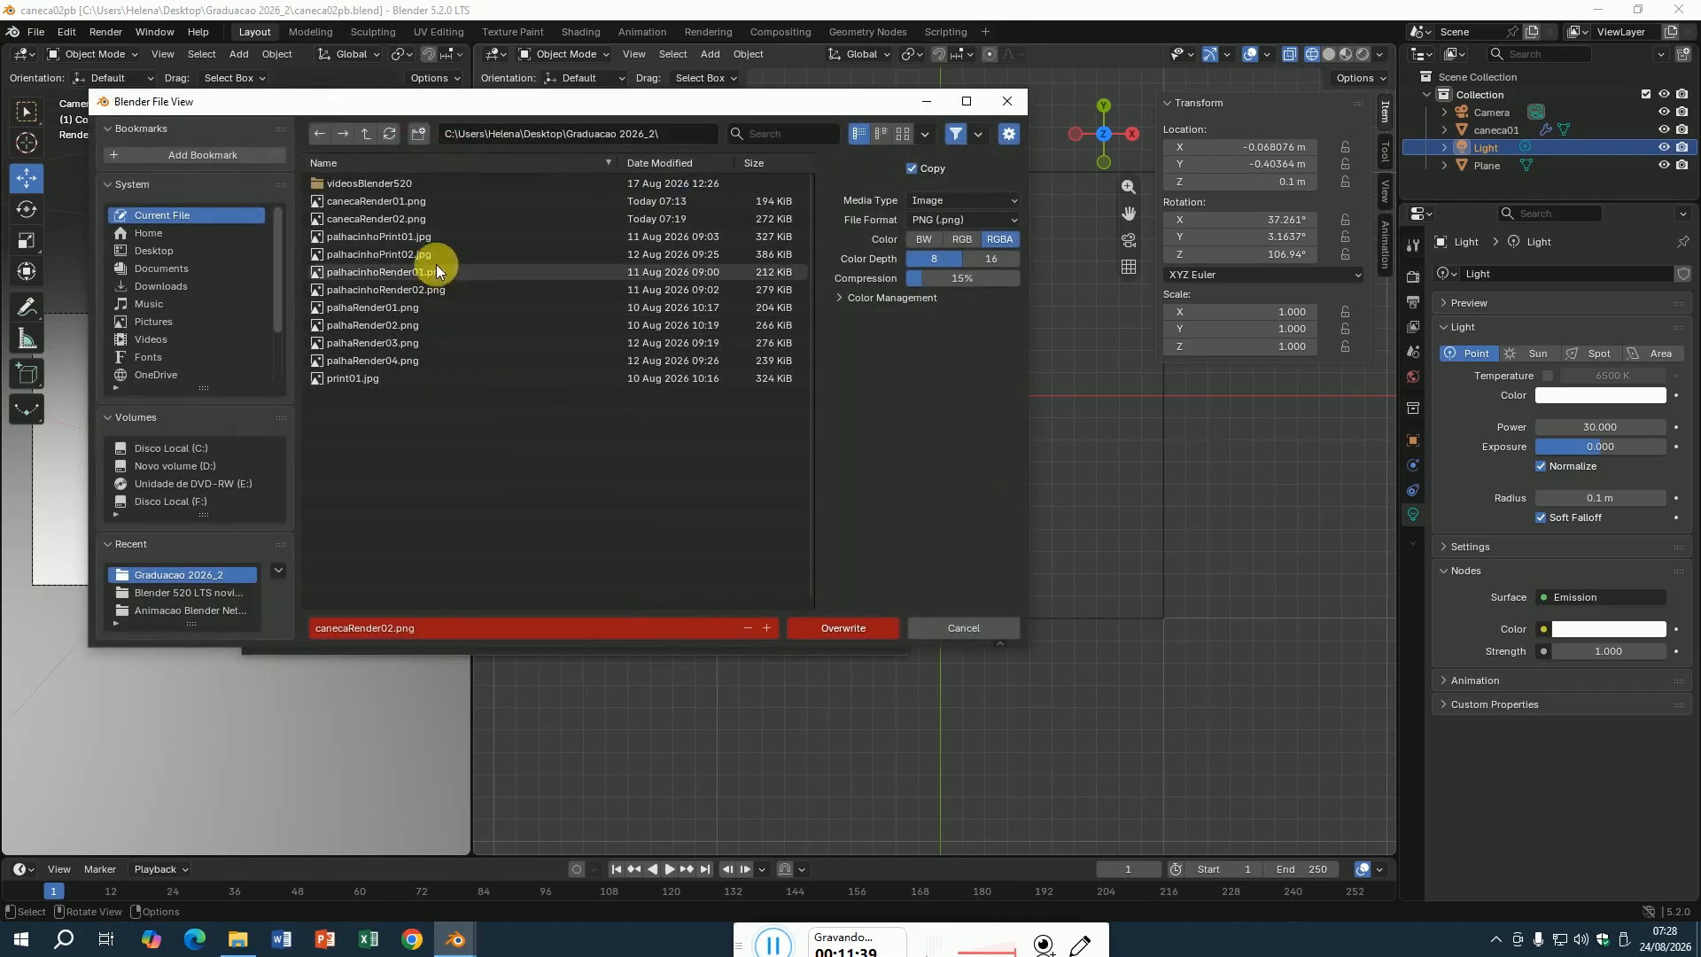
left_click(430, 221)
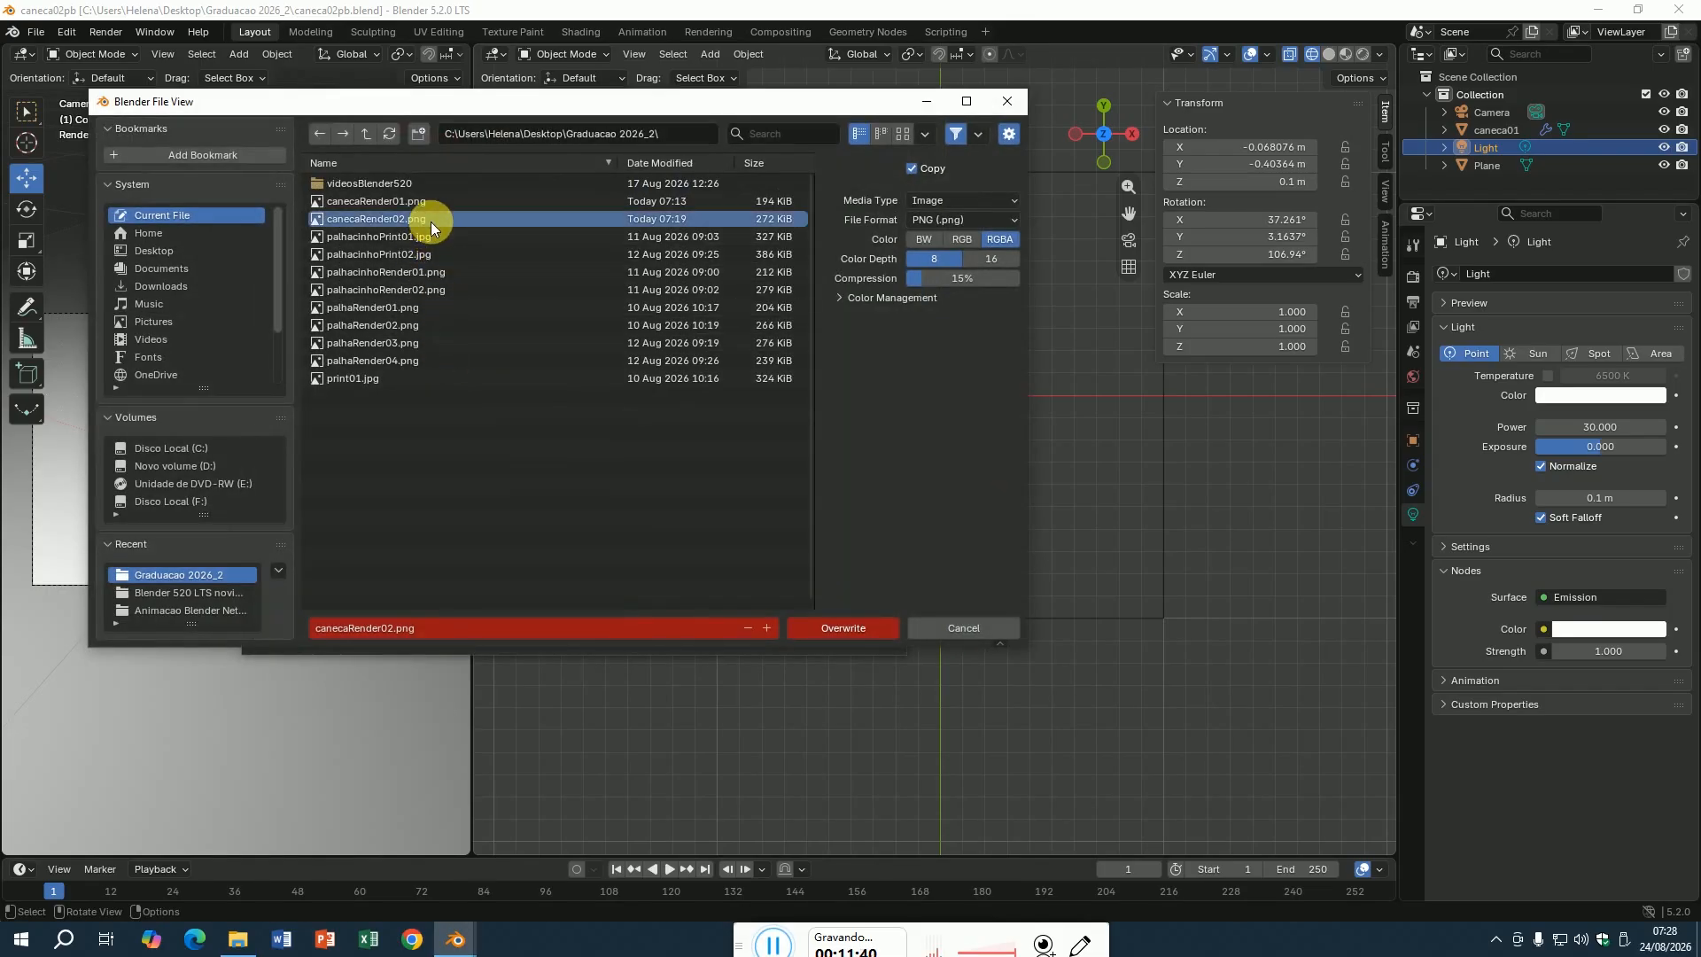
left_click(388, 630)
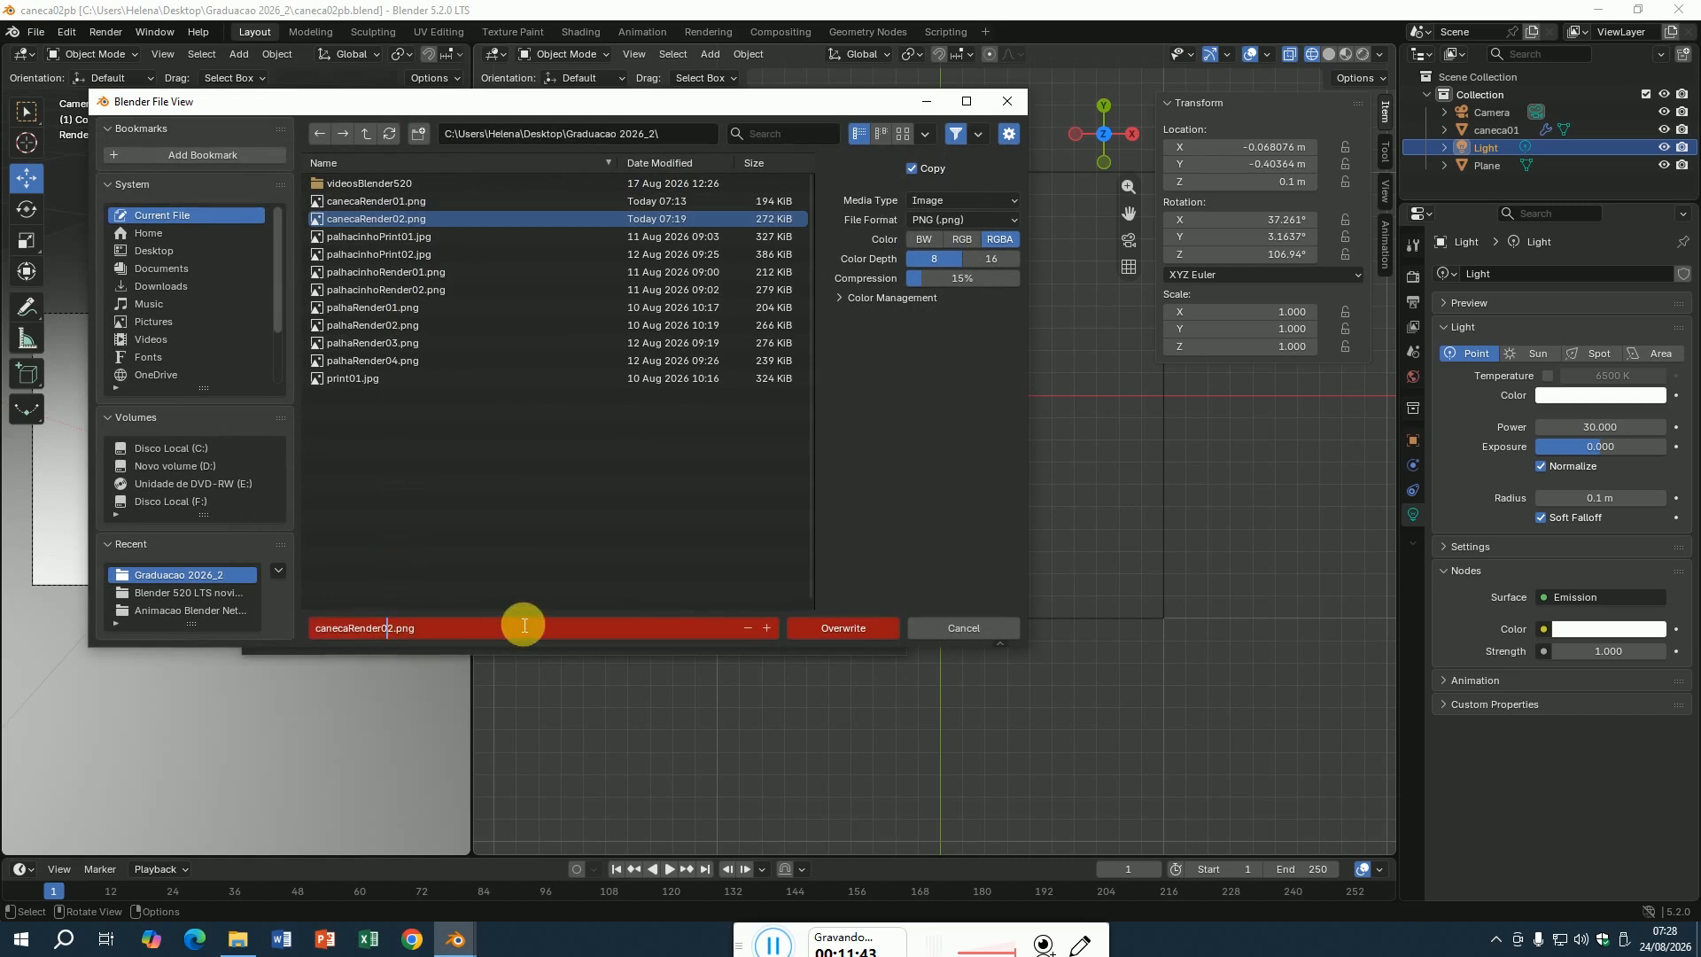
key("Delete")
type("3")
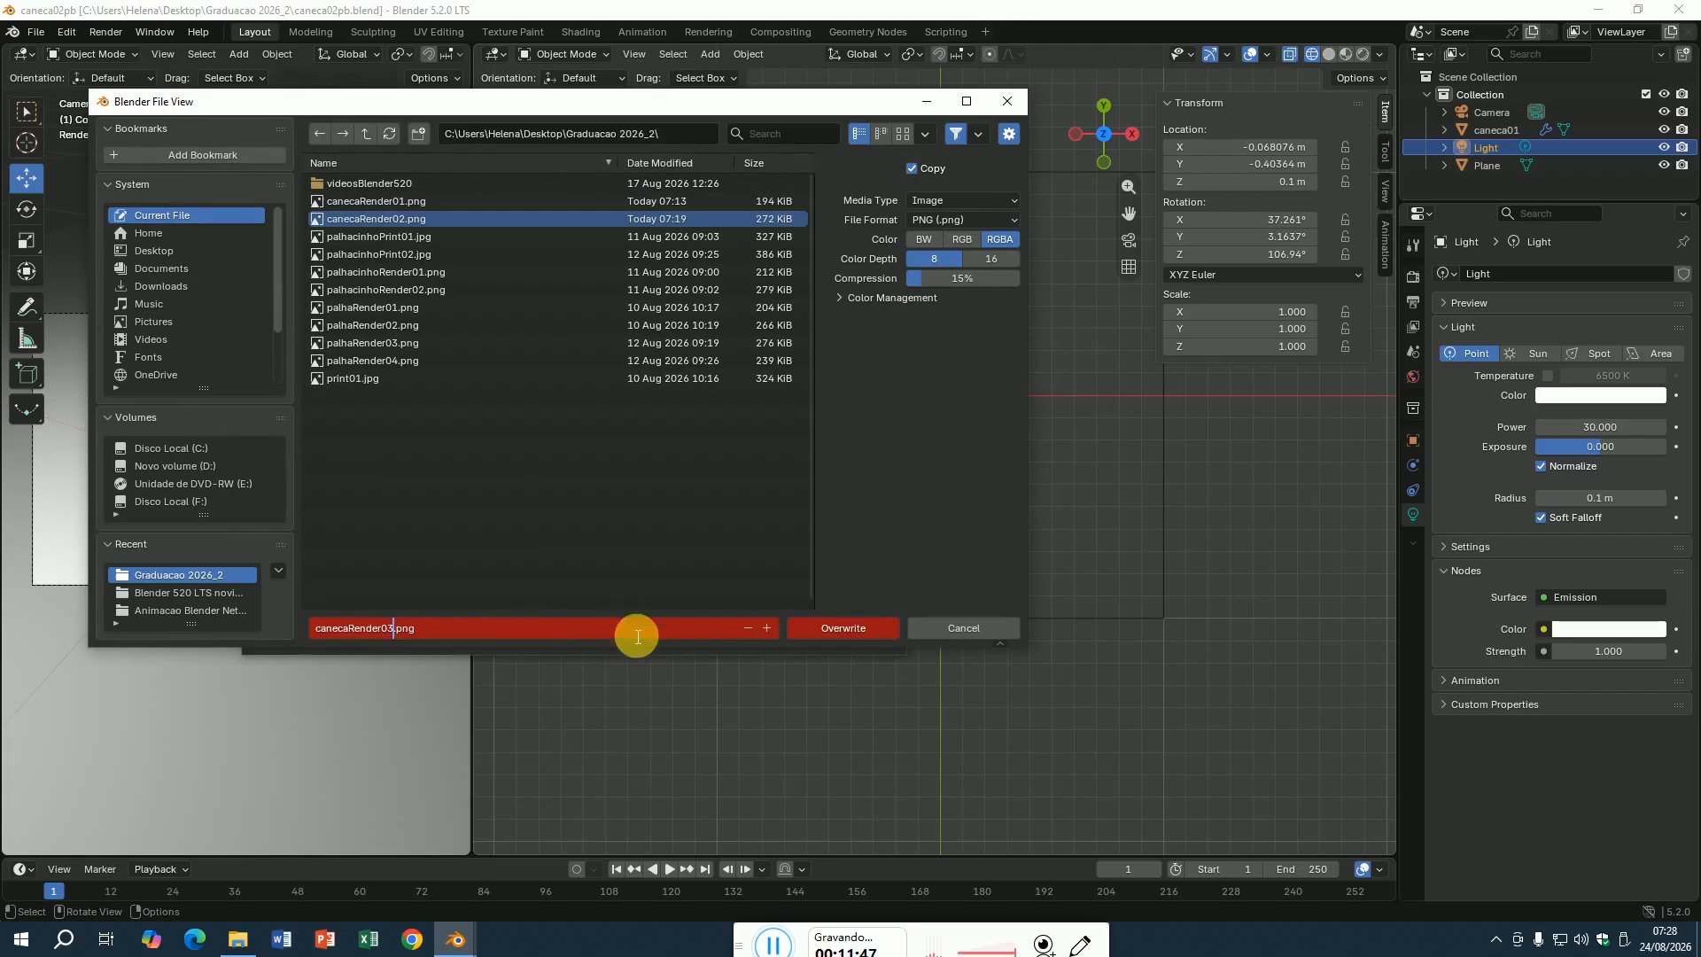
left_click(807, 625)
left_click(807, 626)
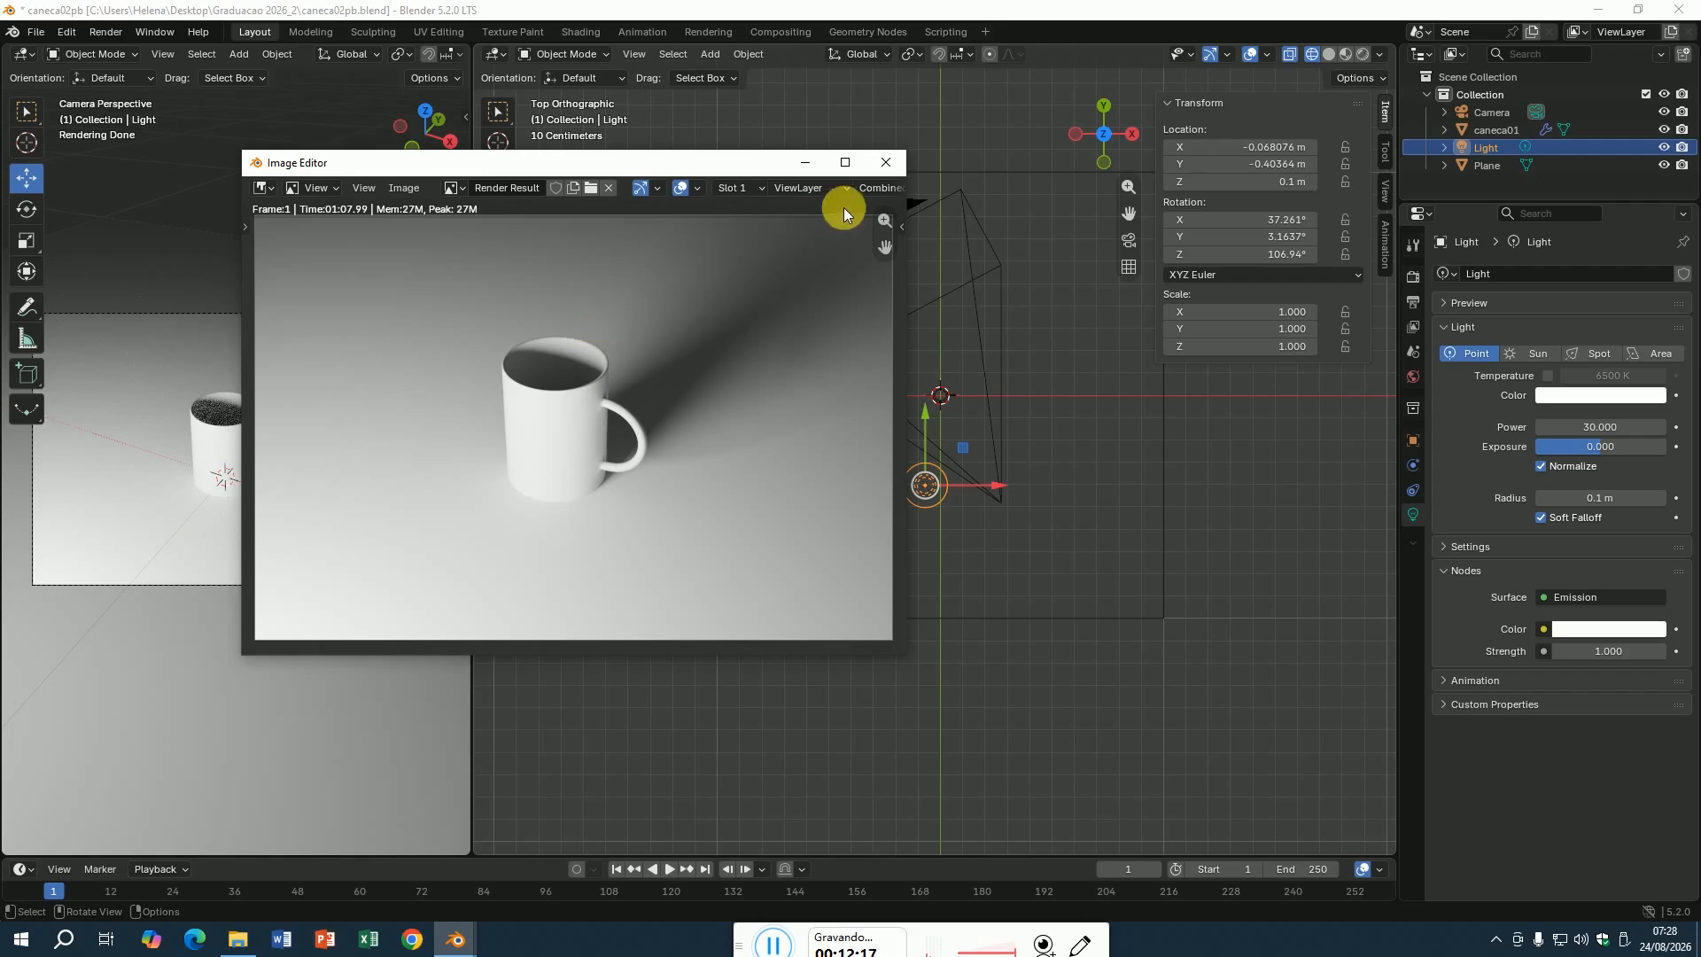
Close the render window and save the caneca02pb project file.
left_click(887, 162)
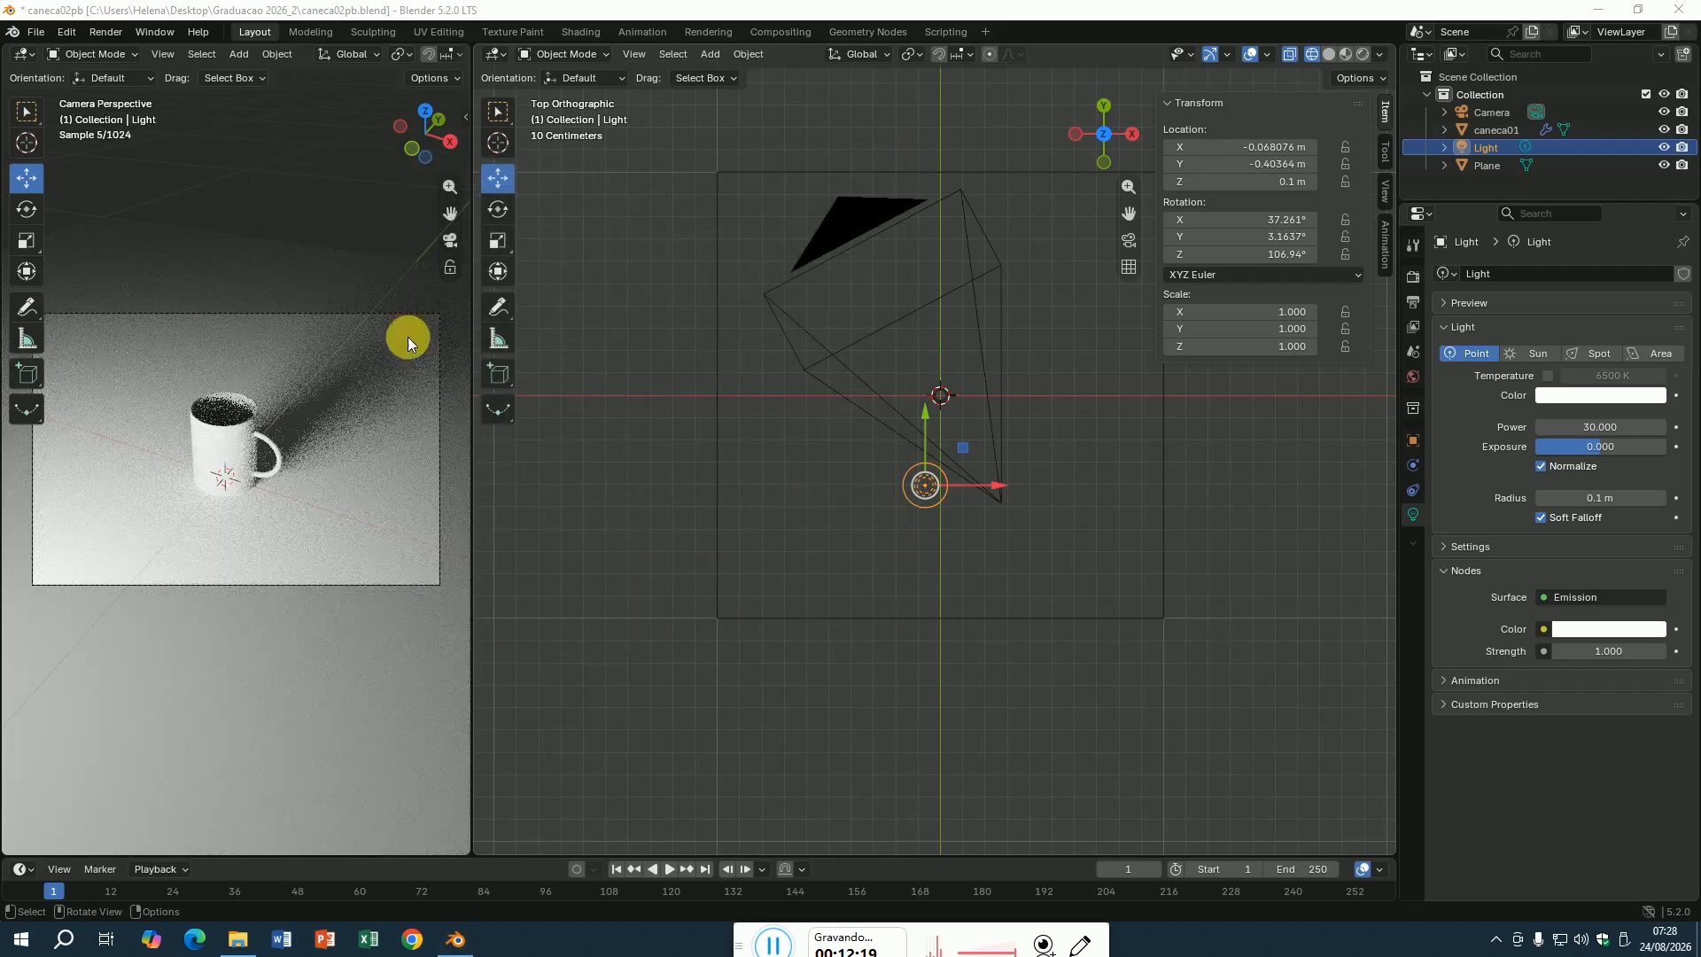
left_click(35, 31)
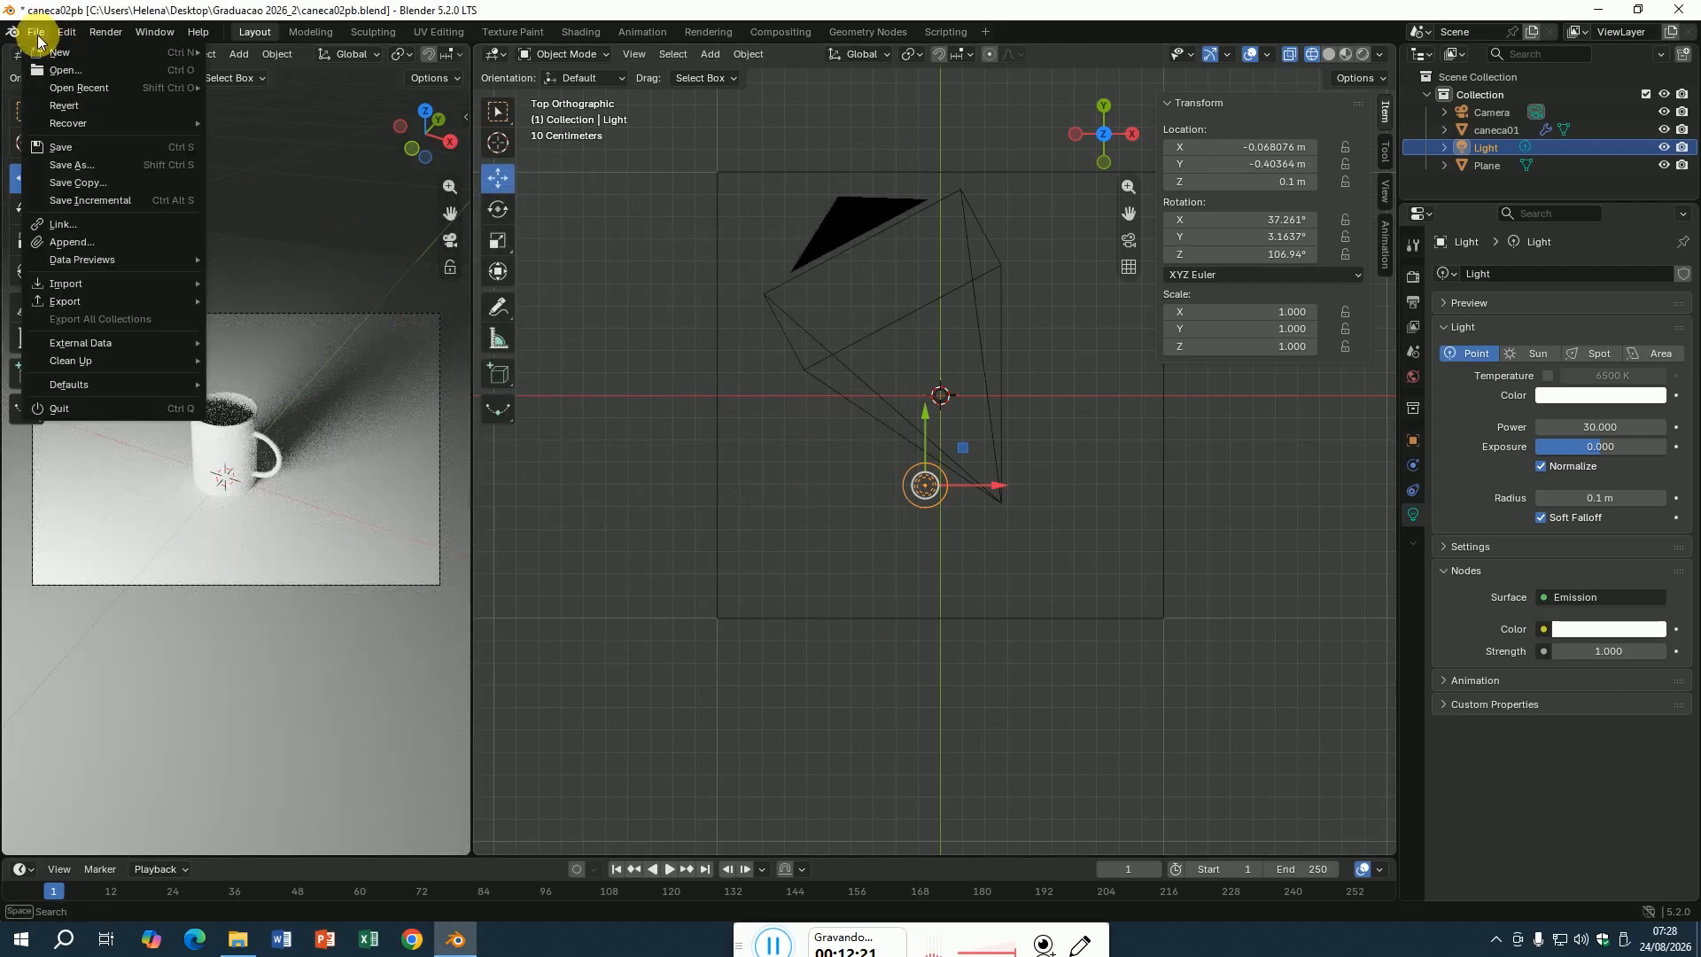
left_click(74, 147)
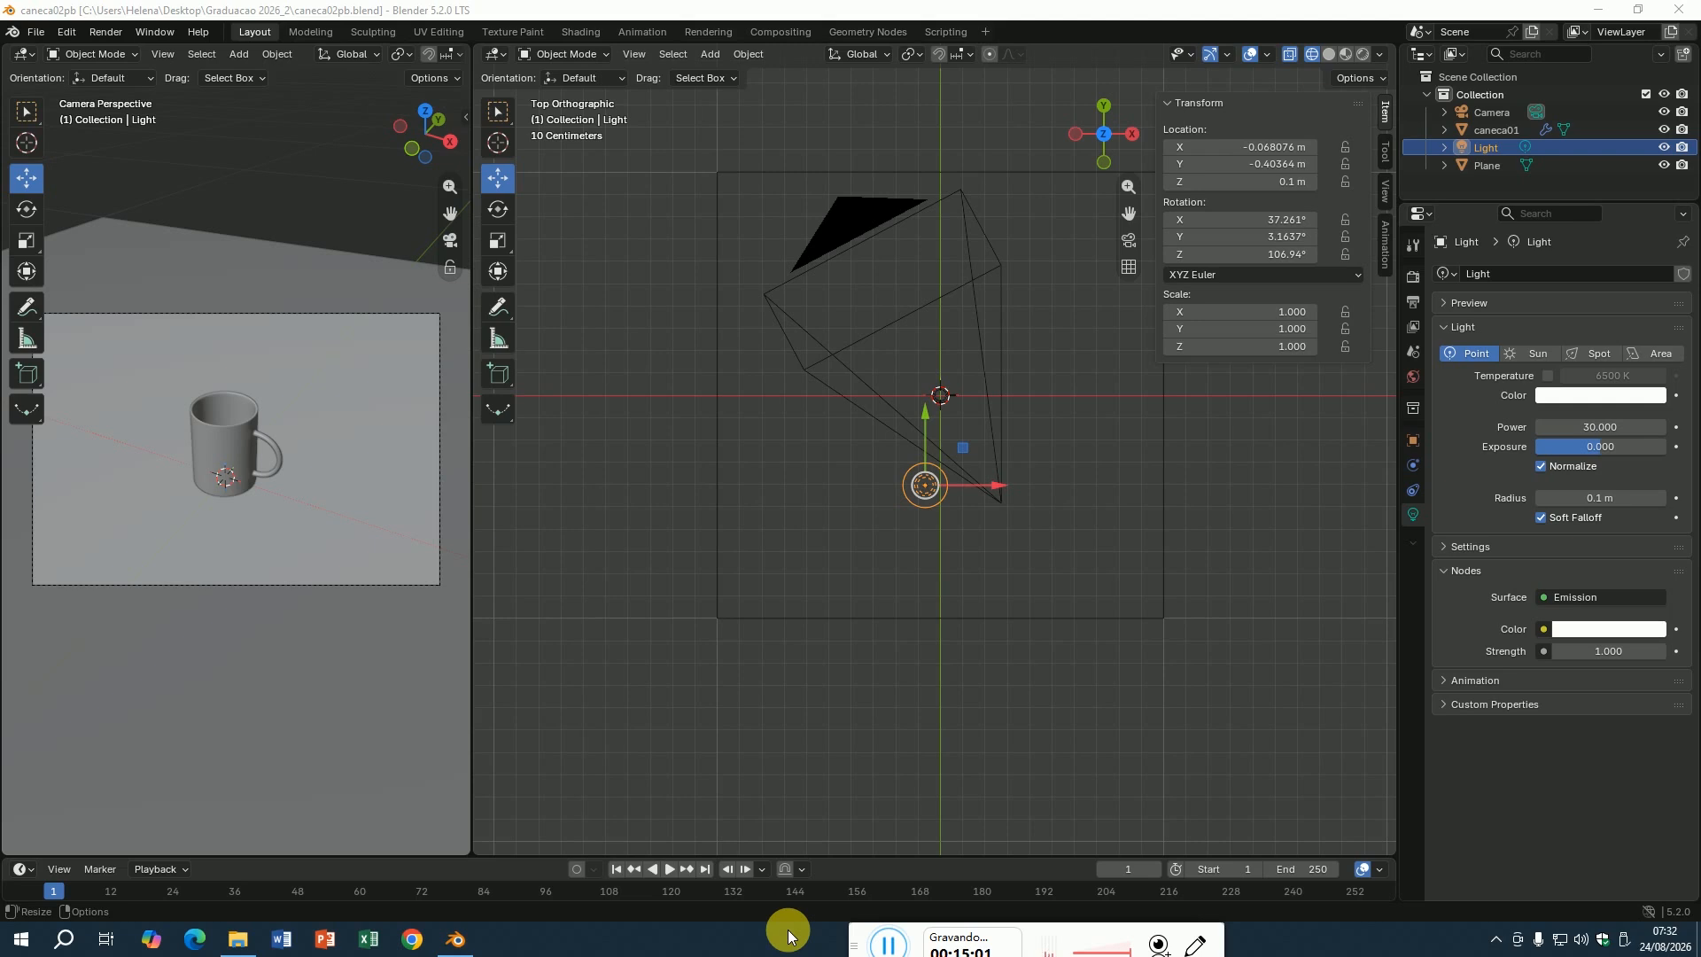
Save the project under the name caneca03material.blend, overwriting the existing file.
left_click(36, 36)
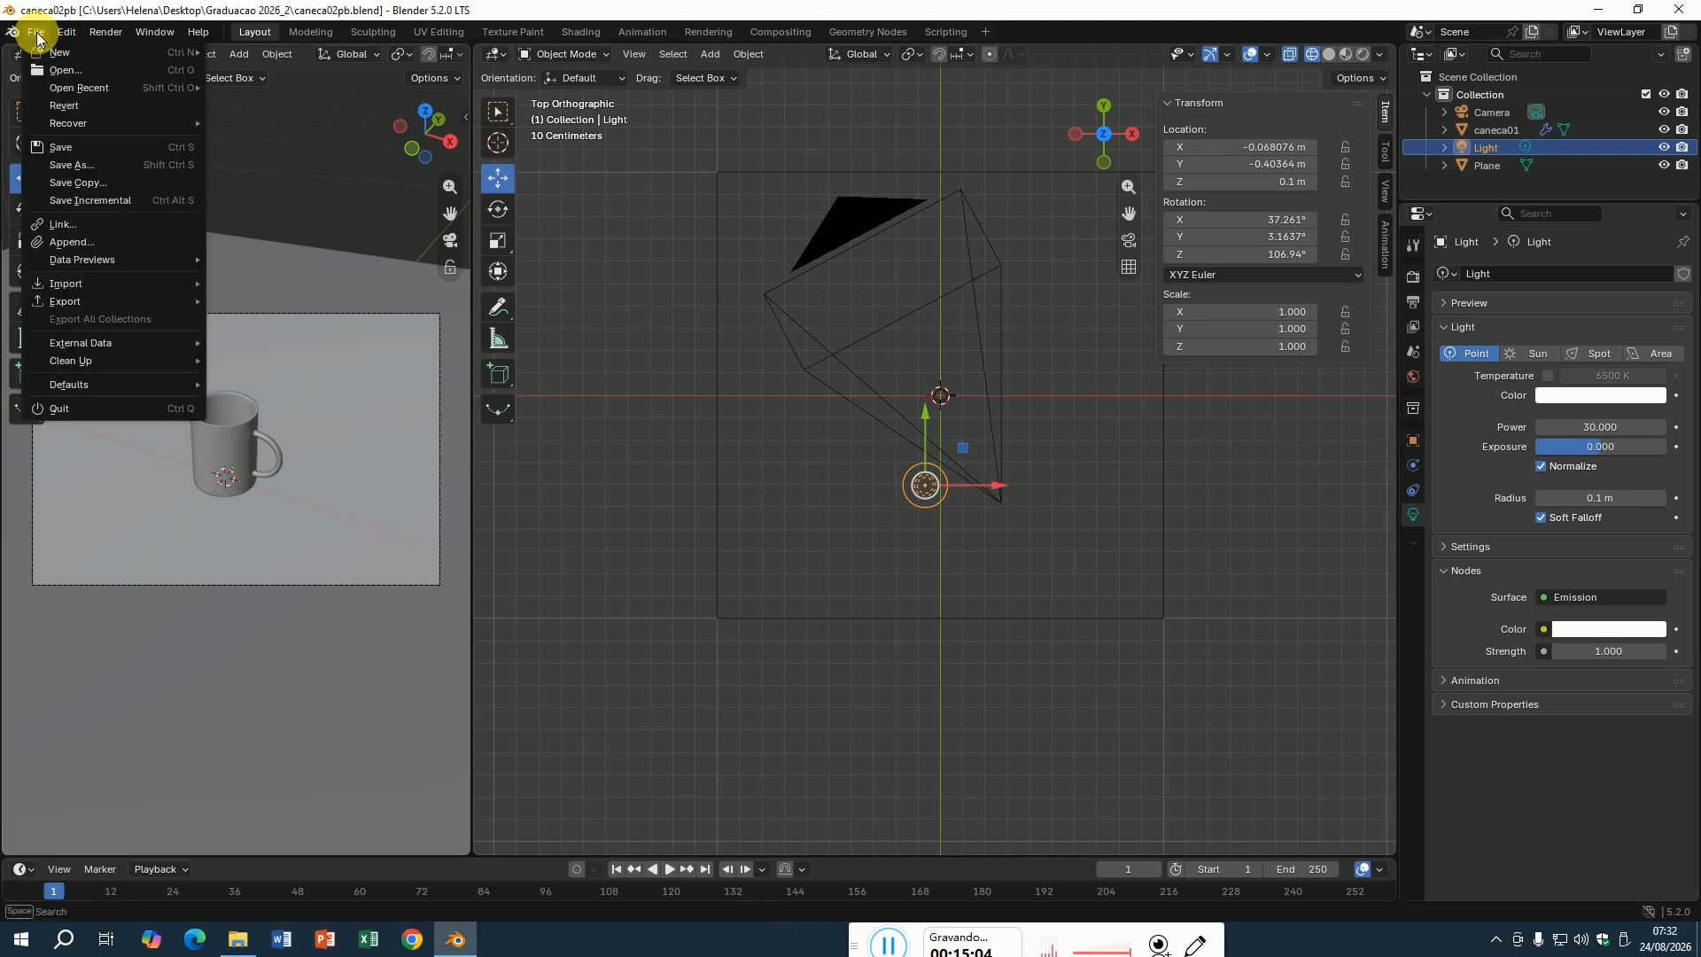
left_click(83, 163)
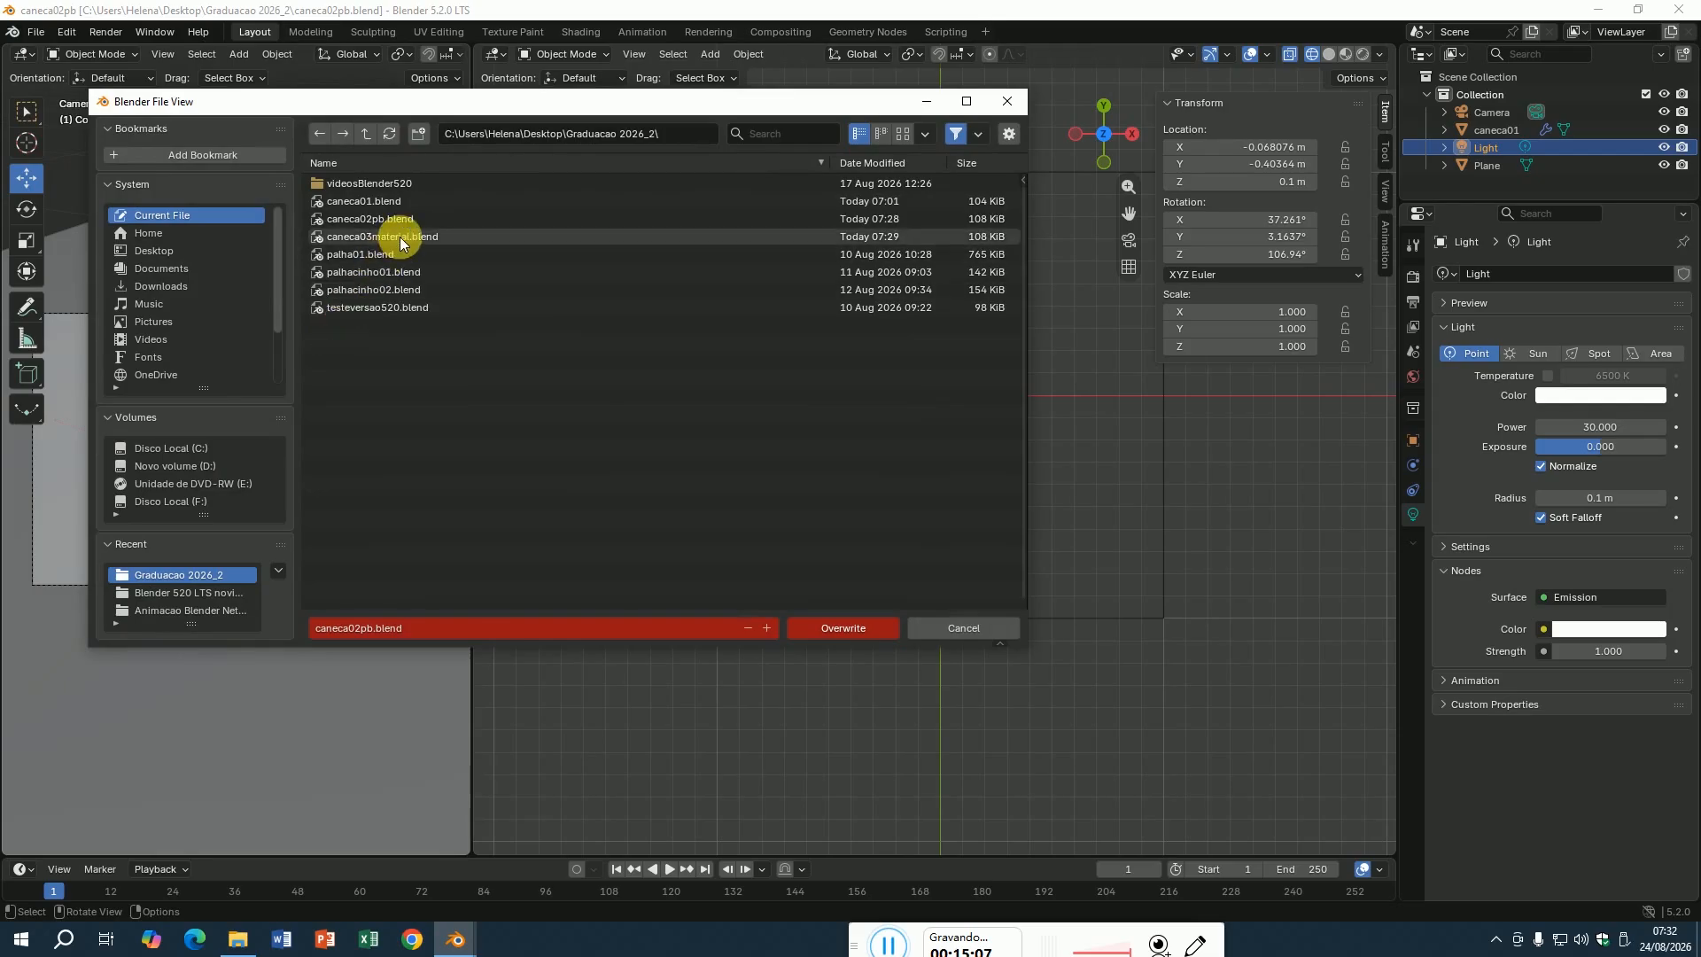
left_click(400, 236)
left_click(817, 631)
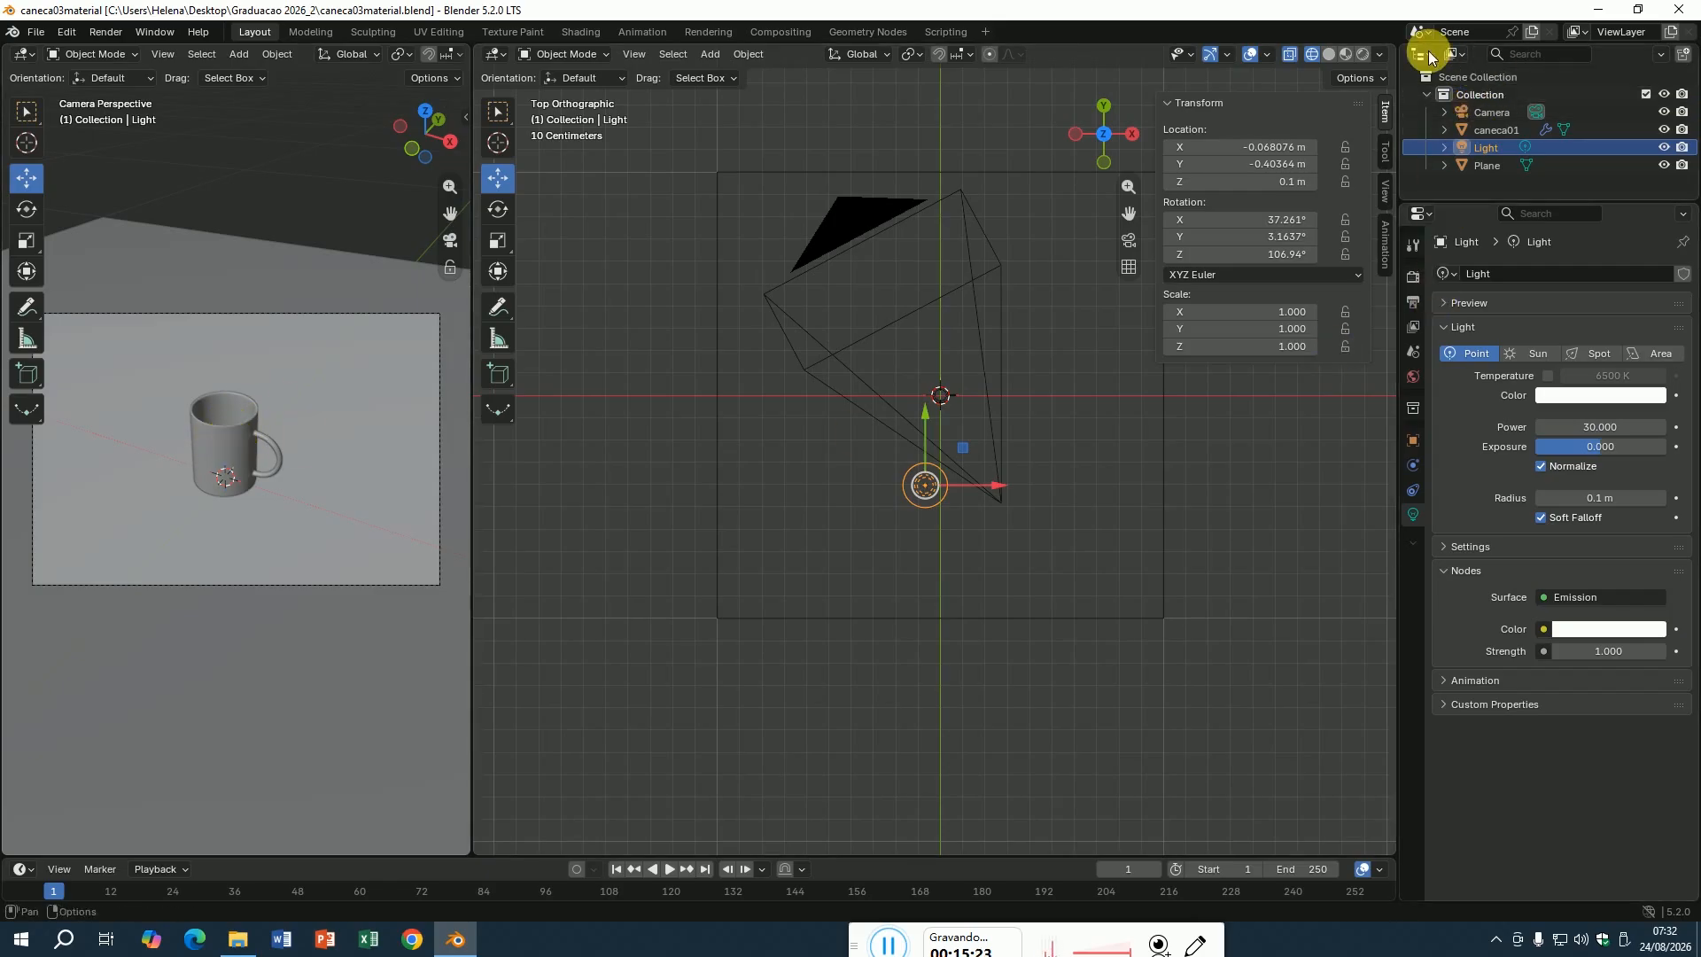
Select the caneca01 mug and switch to the Shading workspace with the mug framed in the 3D view.
left_click(1494, 130)
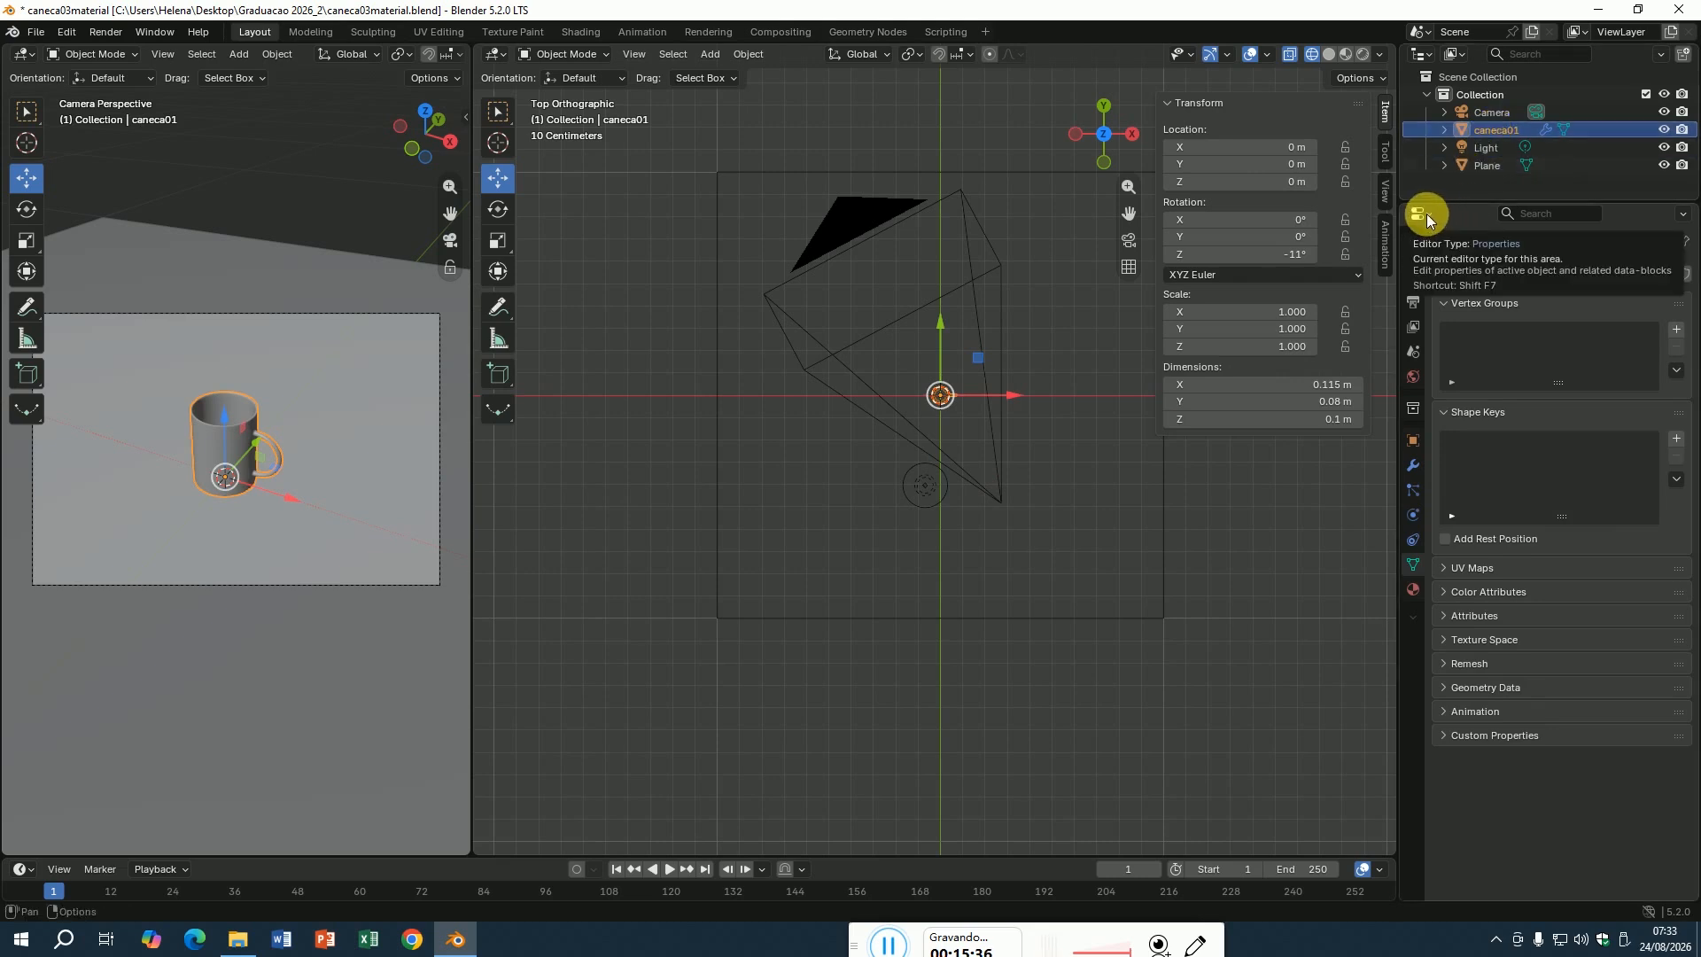
left_click(1412, 590)
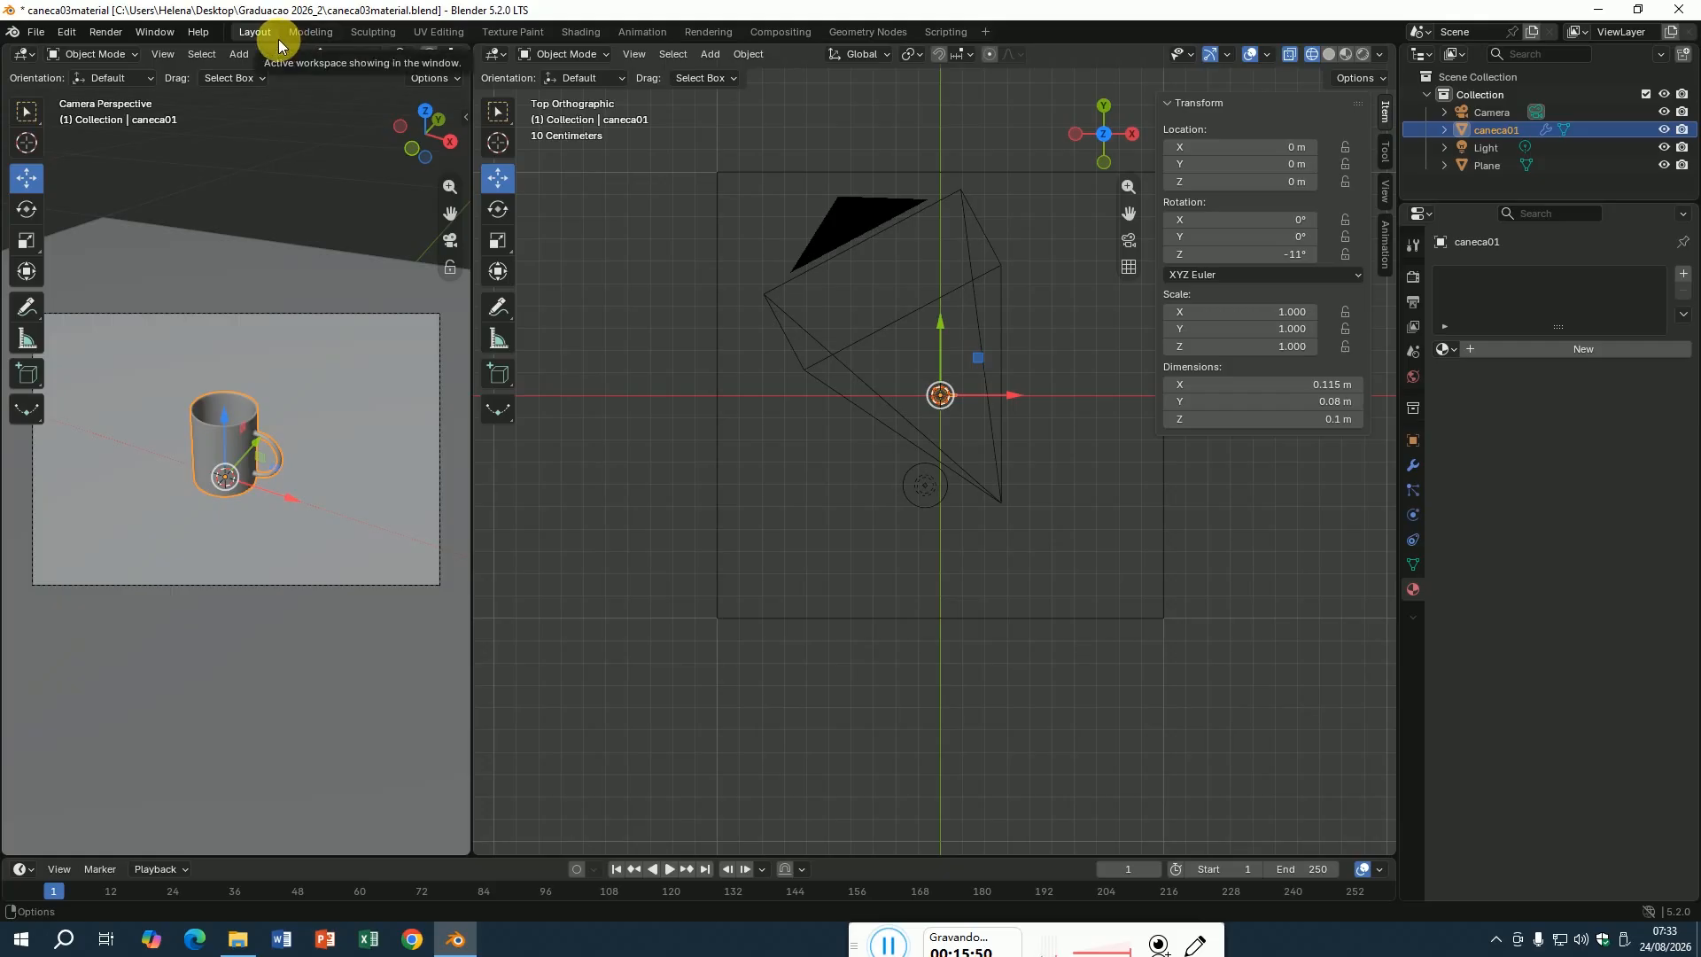
left_click(587, 35)
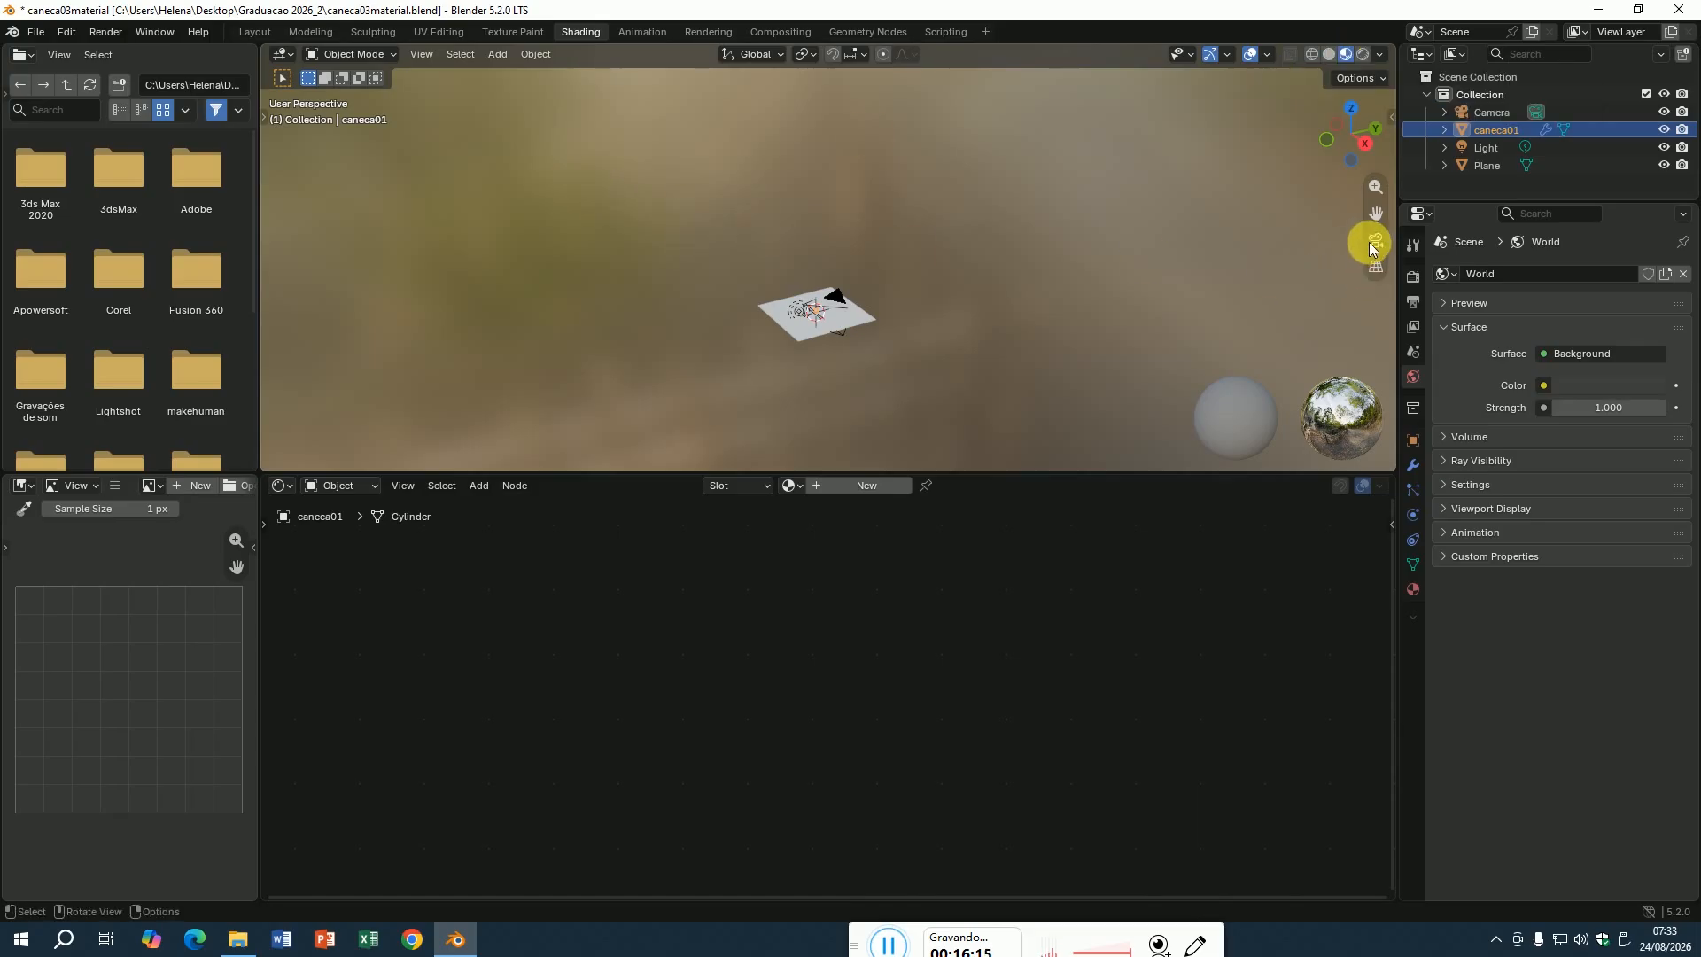
left_click(428, 59)
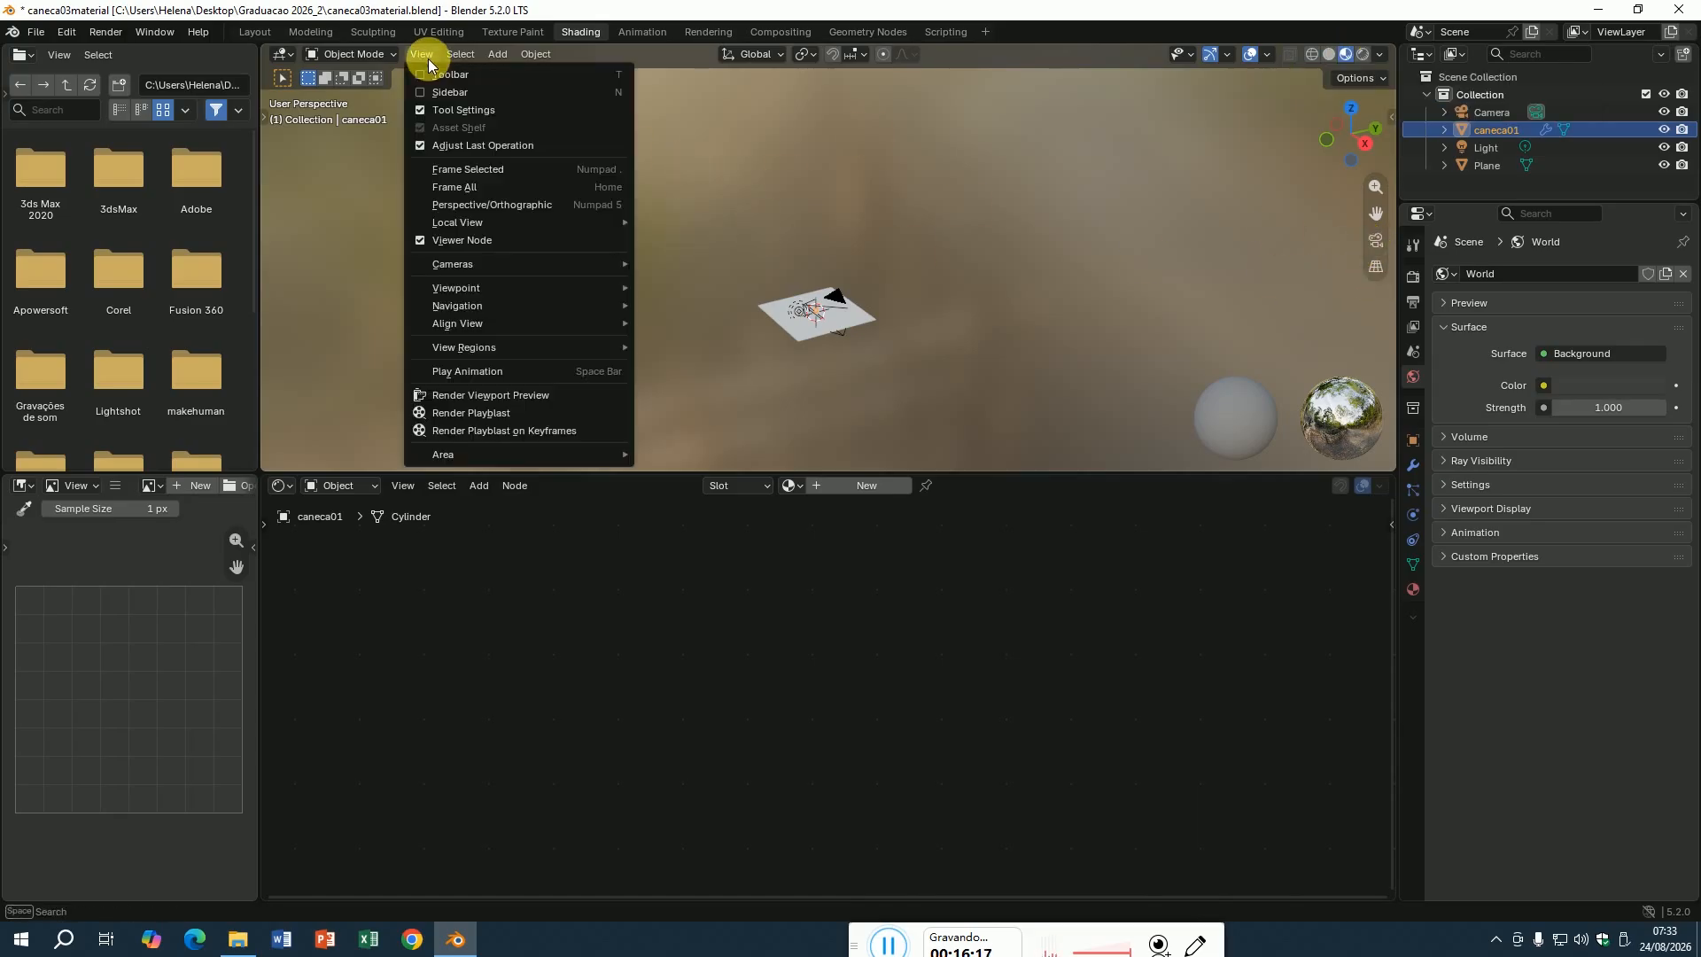
left_click(462, 171)
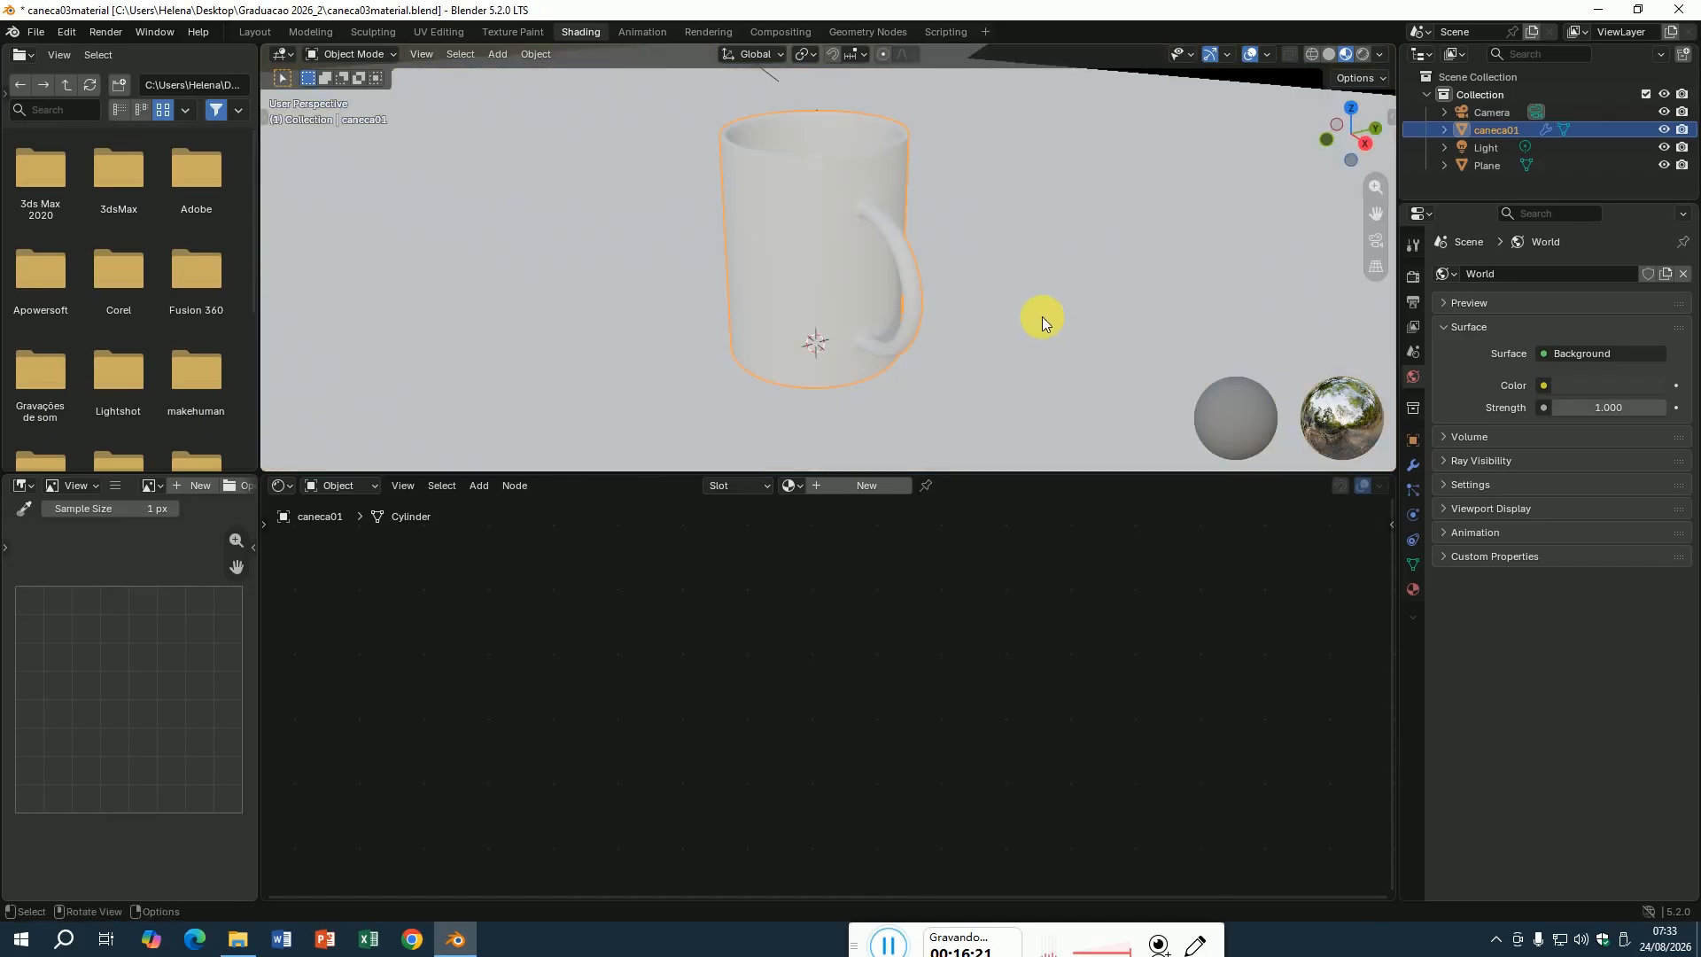
left_click_drag(1376, 187, 1210, 273)
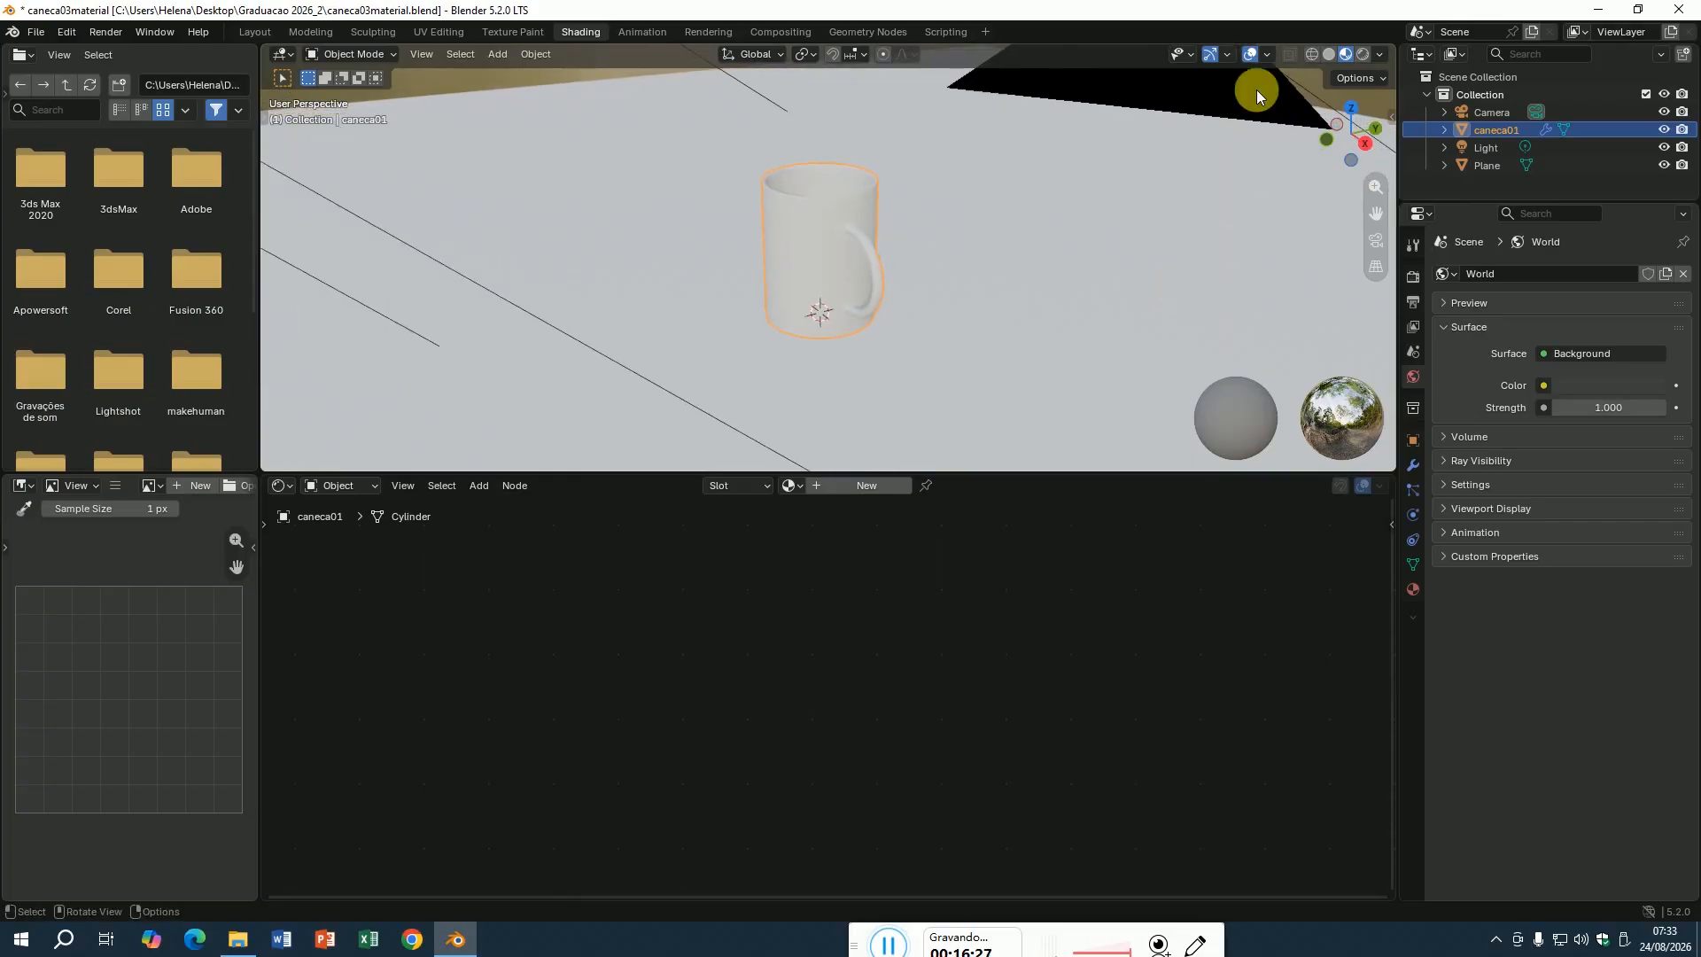
Compare the mug in Rendered and Material Preview shading, and hide the Plane in the viewport.
left_click(1361, 55)
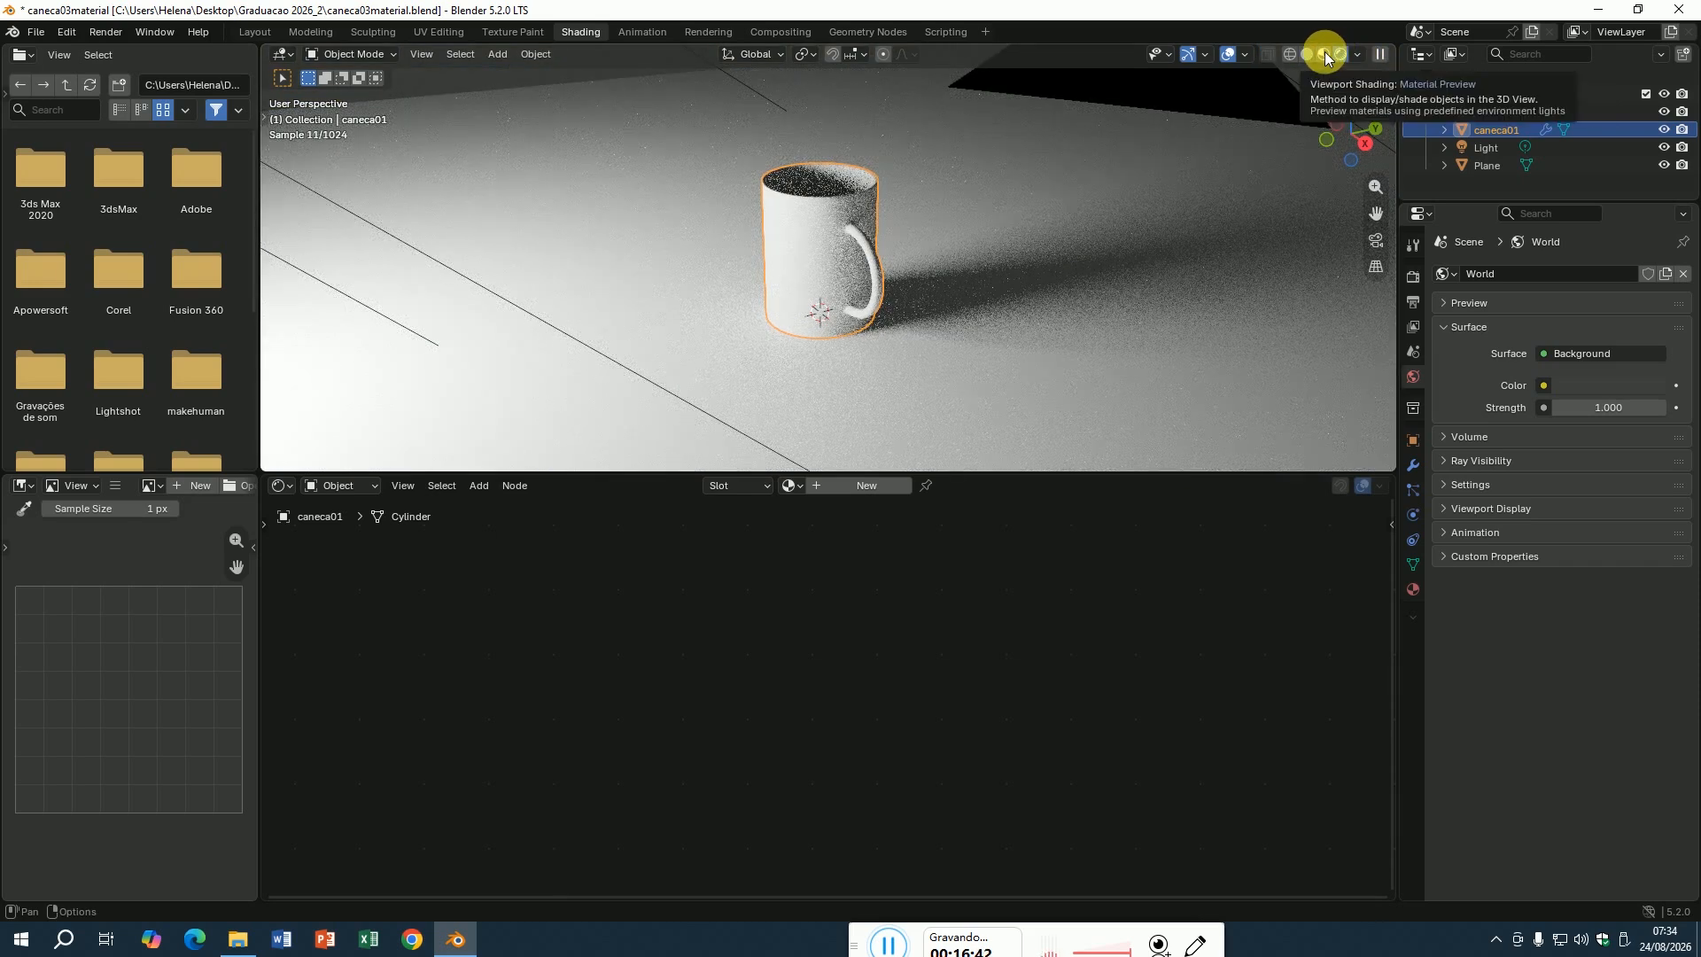
left_click(1325, 53)
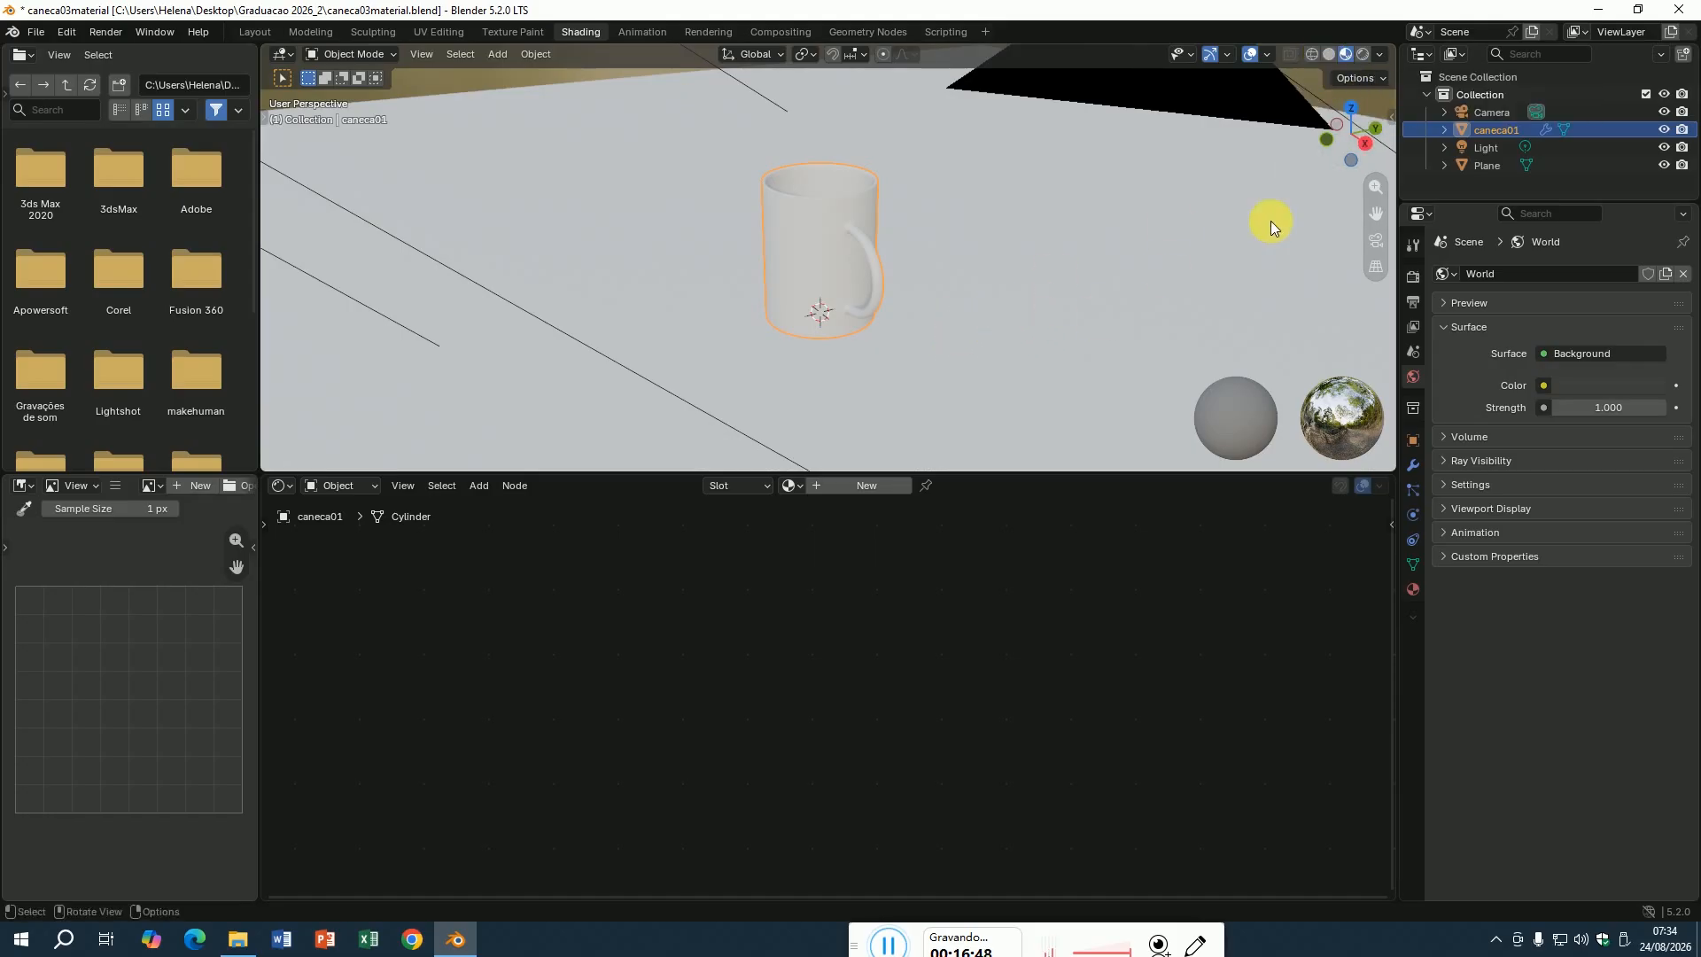
left_click(1665, 166)
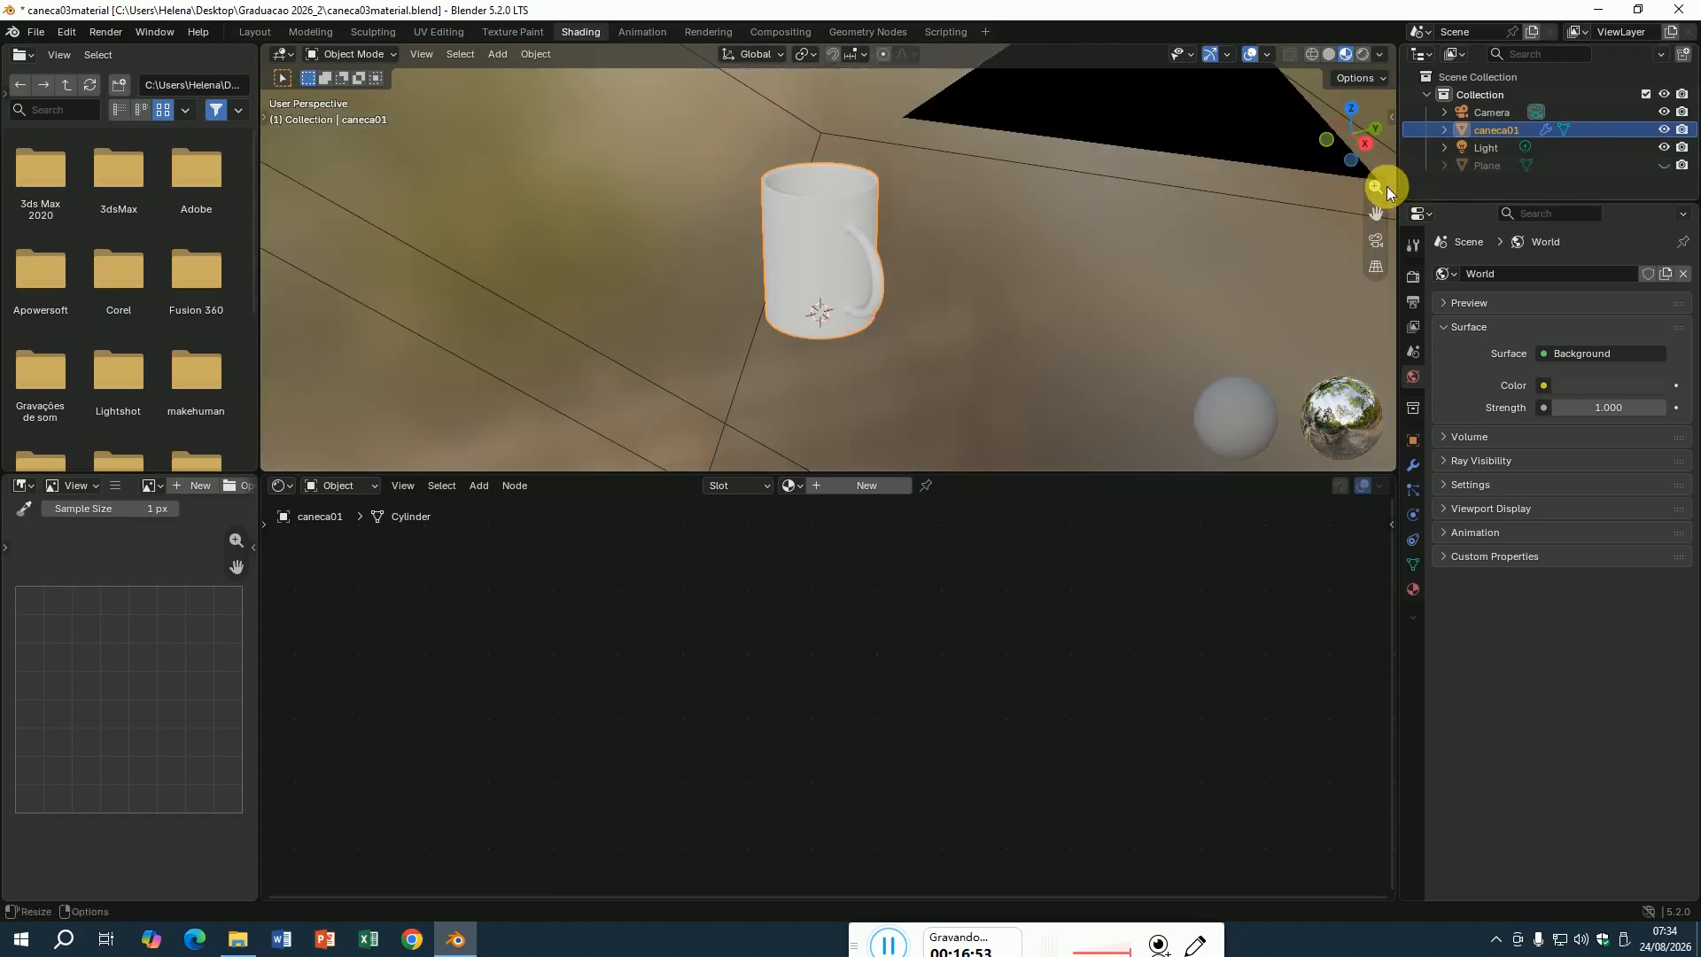
mouse_move(1376, 187)
left_mouse_down()
mouse_move(1376, 147)
mouse_move(1361, 161)
left_mouse_up()
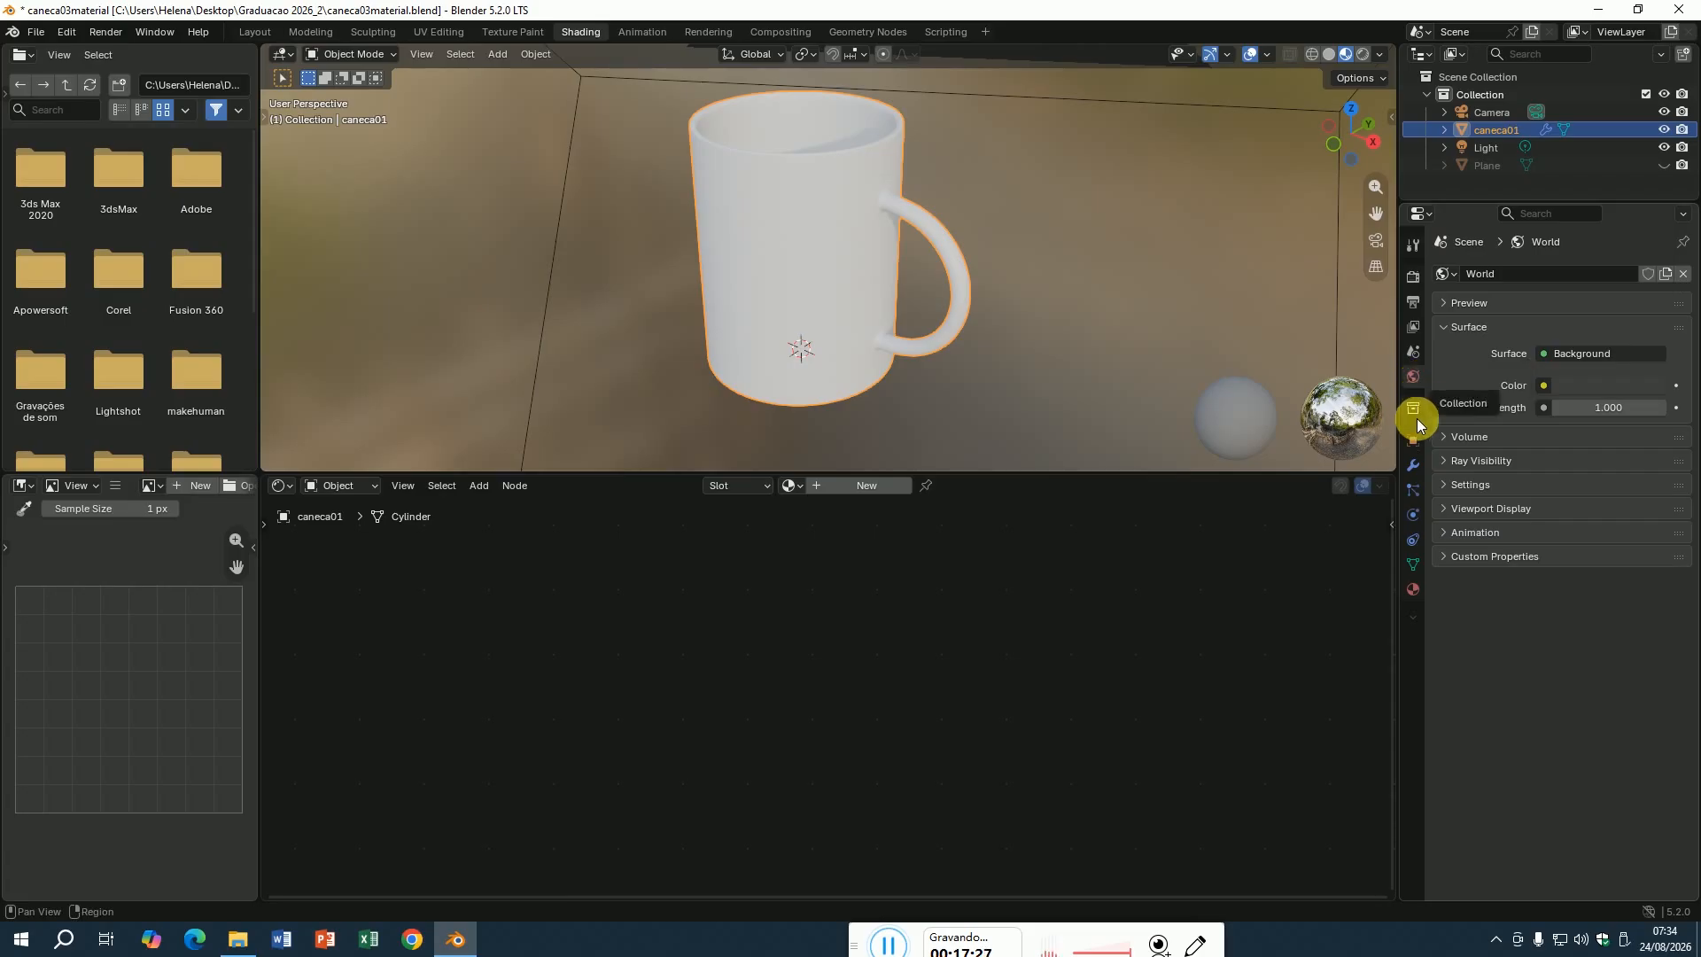
Create a new material on the caneca01 mug and name it caneca.
left_click(1412, 589)
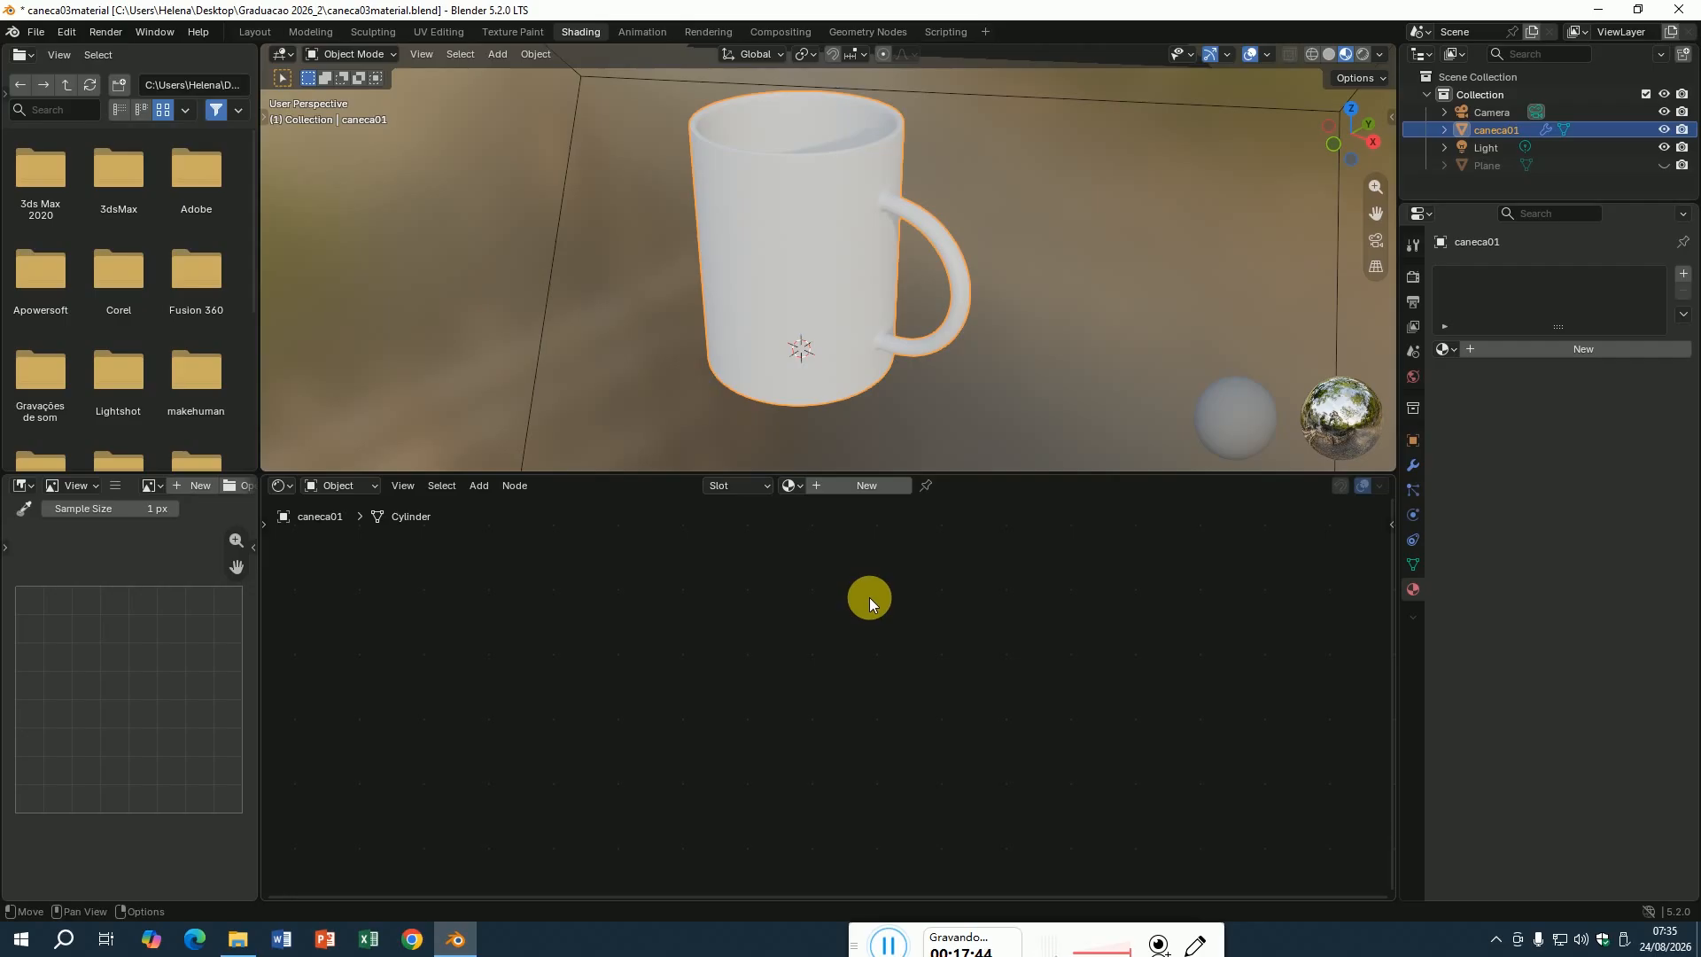
left_click(865, 486)
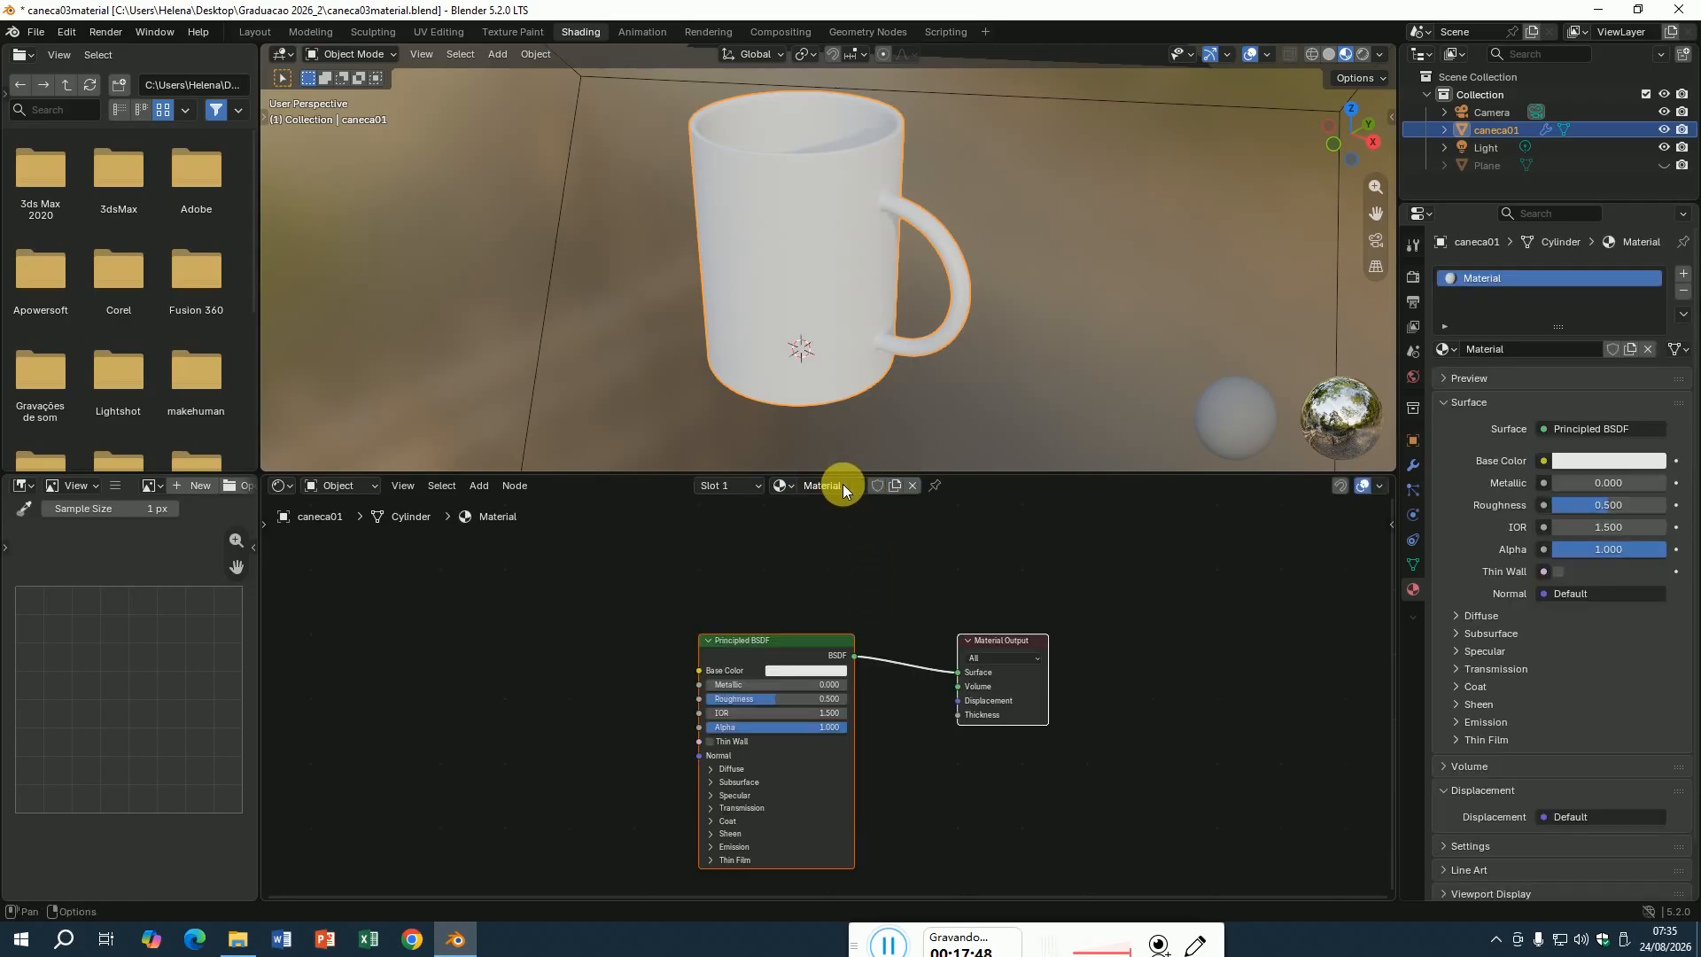
left_click(843, 485)
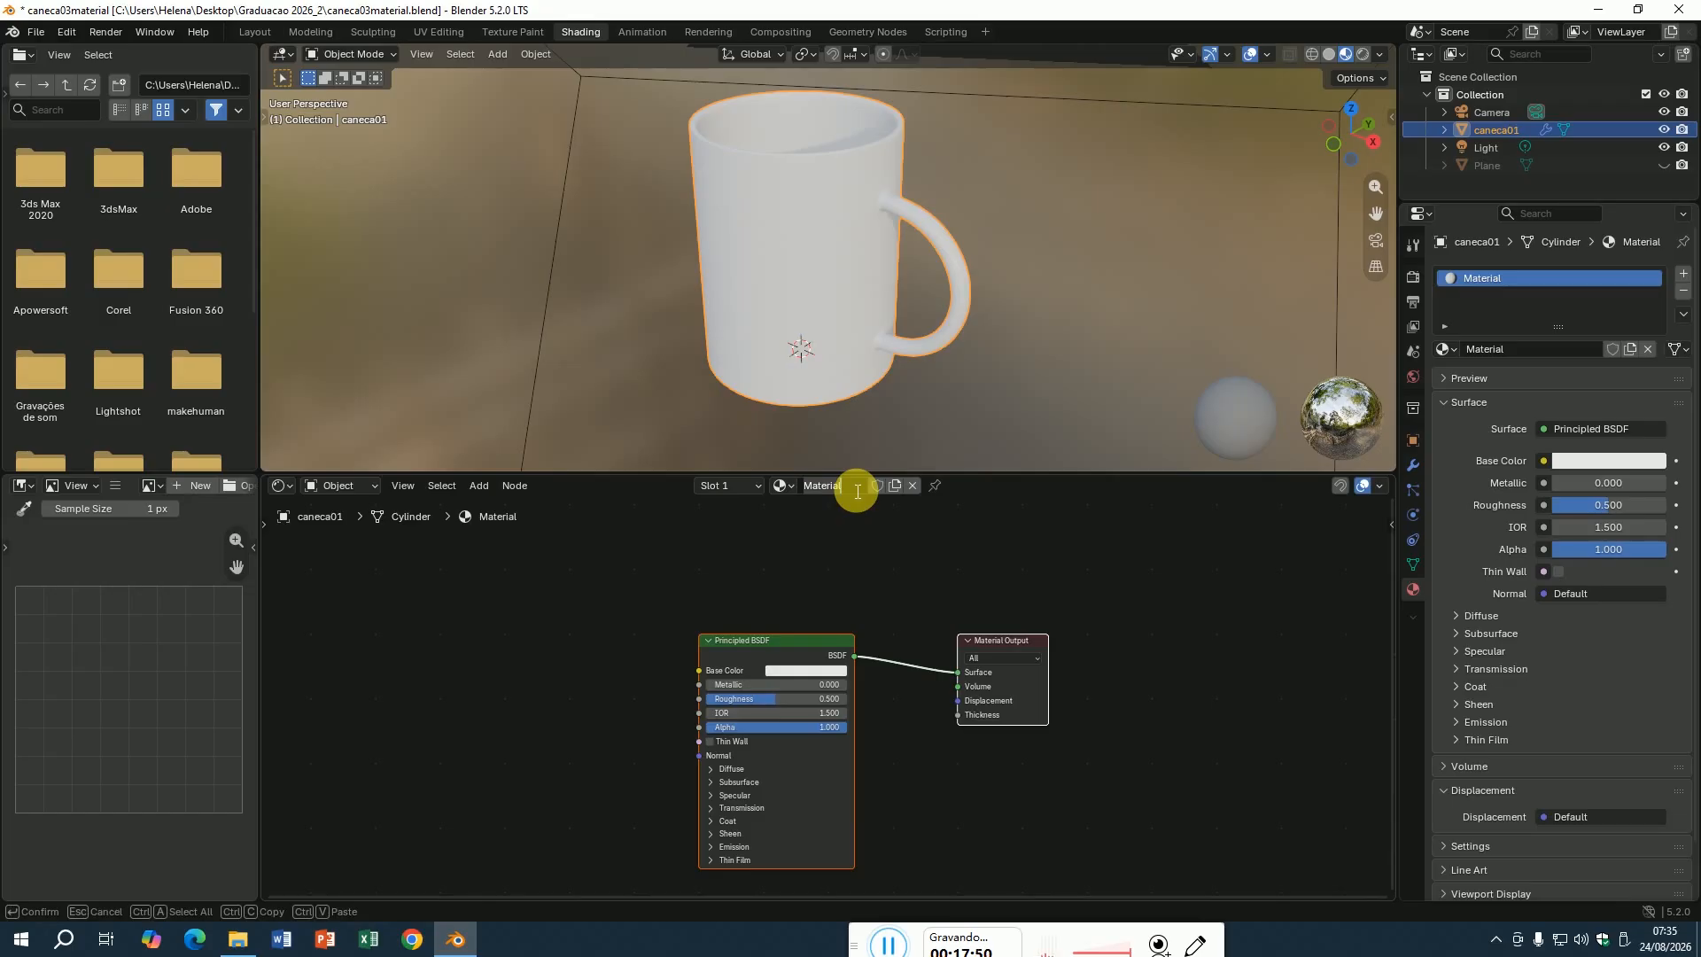
type("caneca")
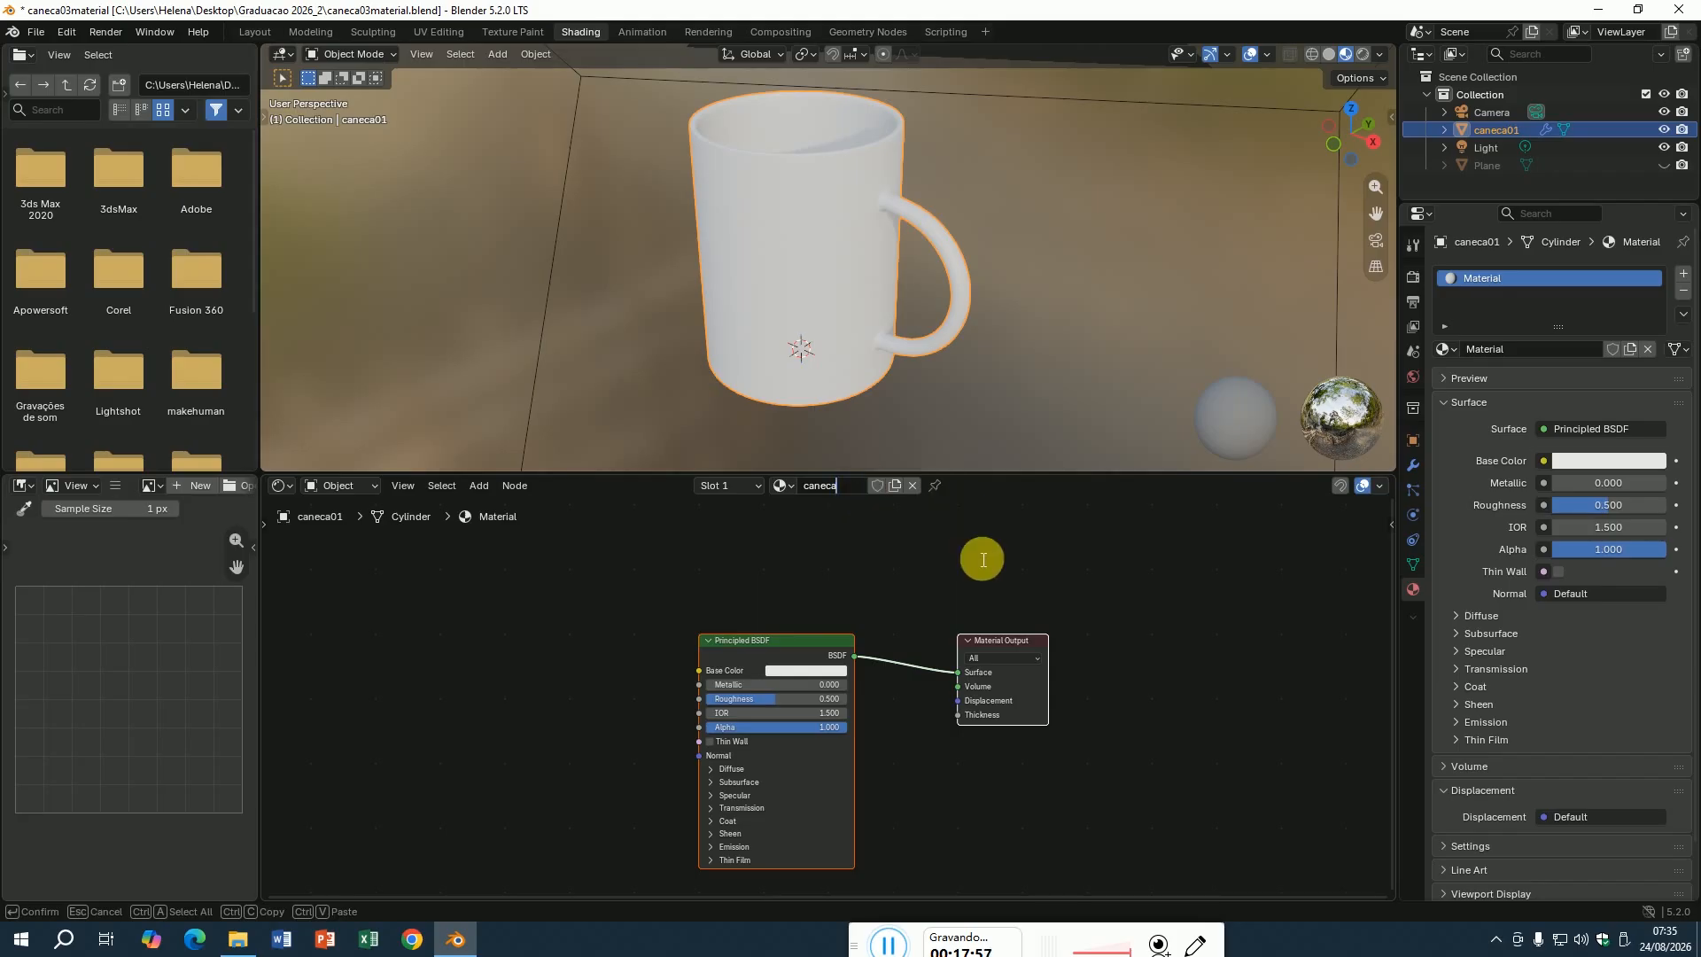
left_click(868, 653)
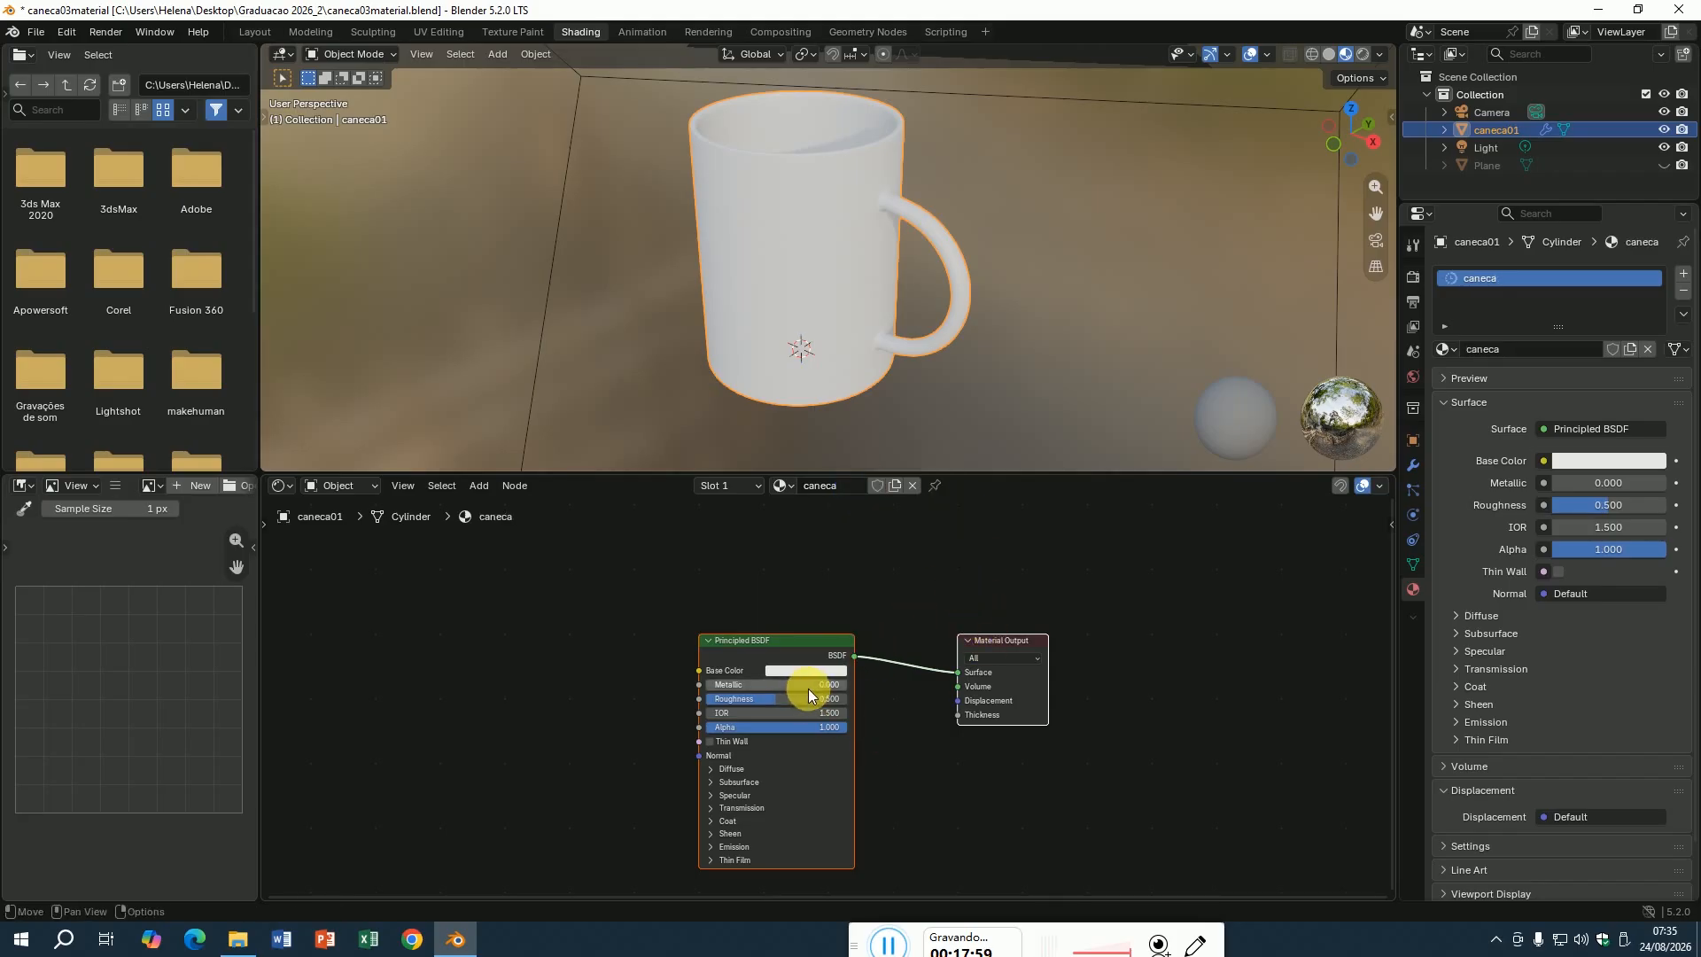
Set the caneca material's Principled BSDF base color to light purple (#A673E7FF) and its roughness to 0.
left_click(405, 487)
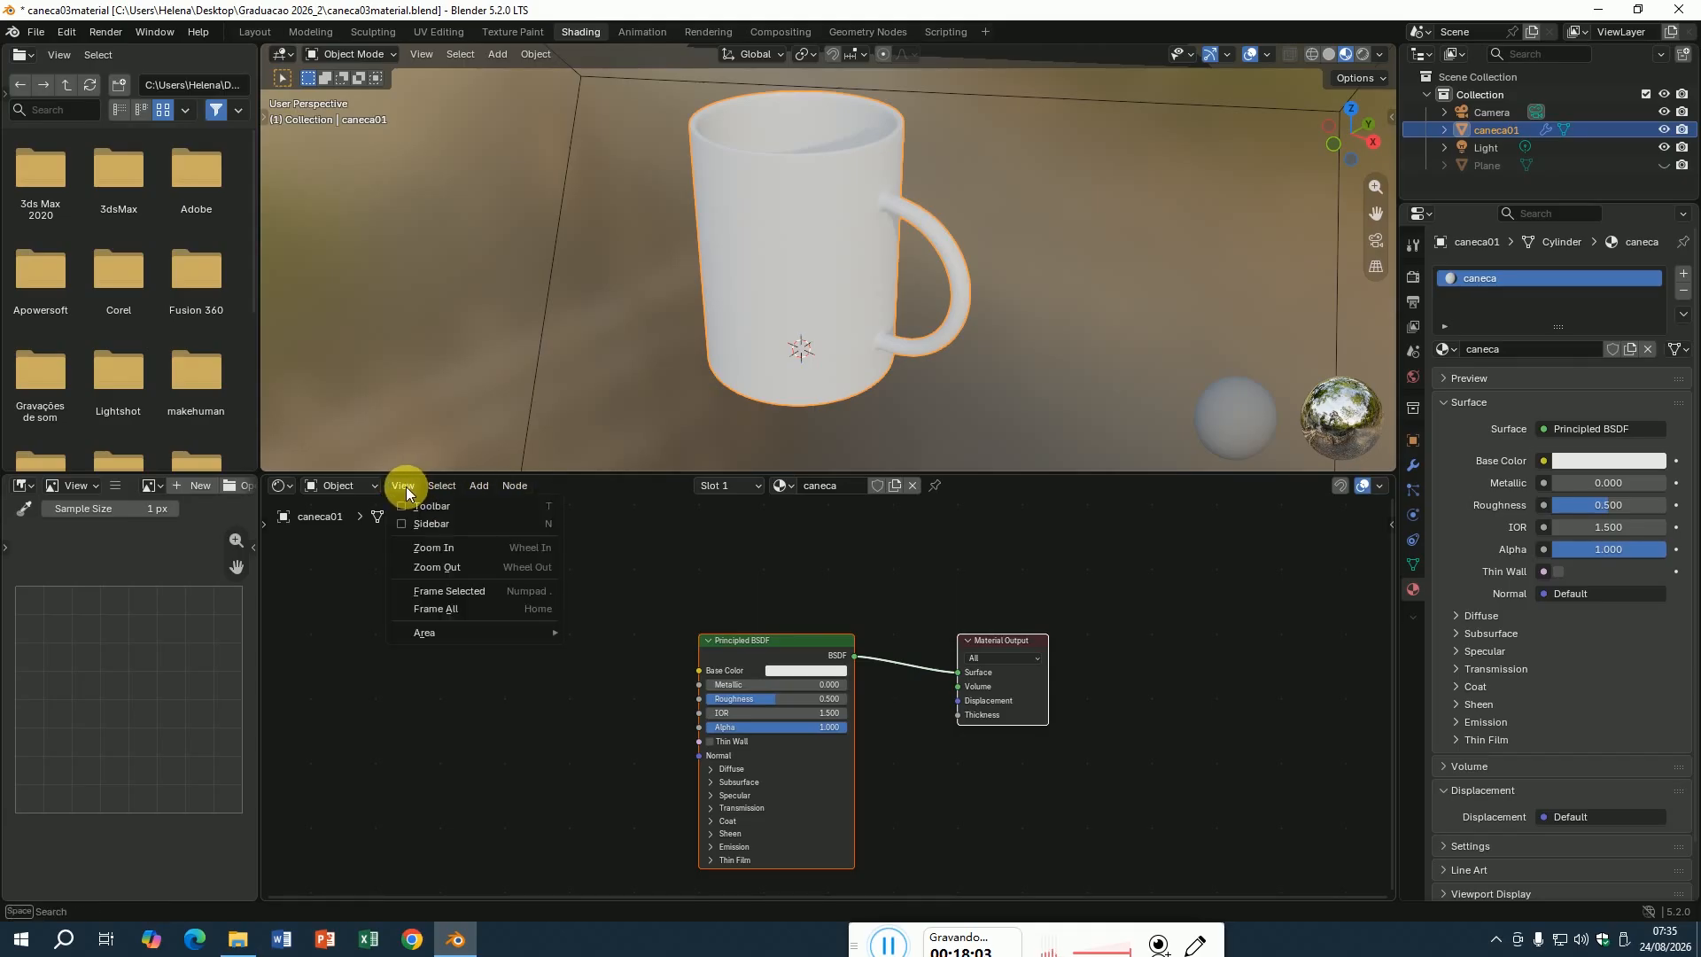
left_click(463, 592)
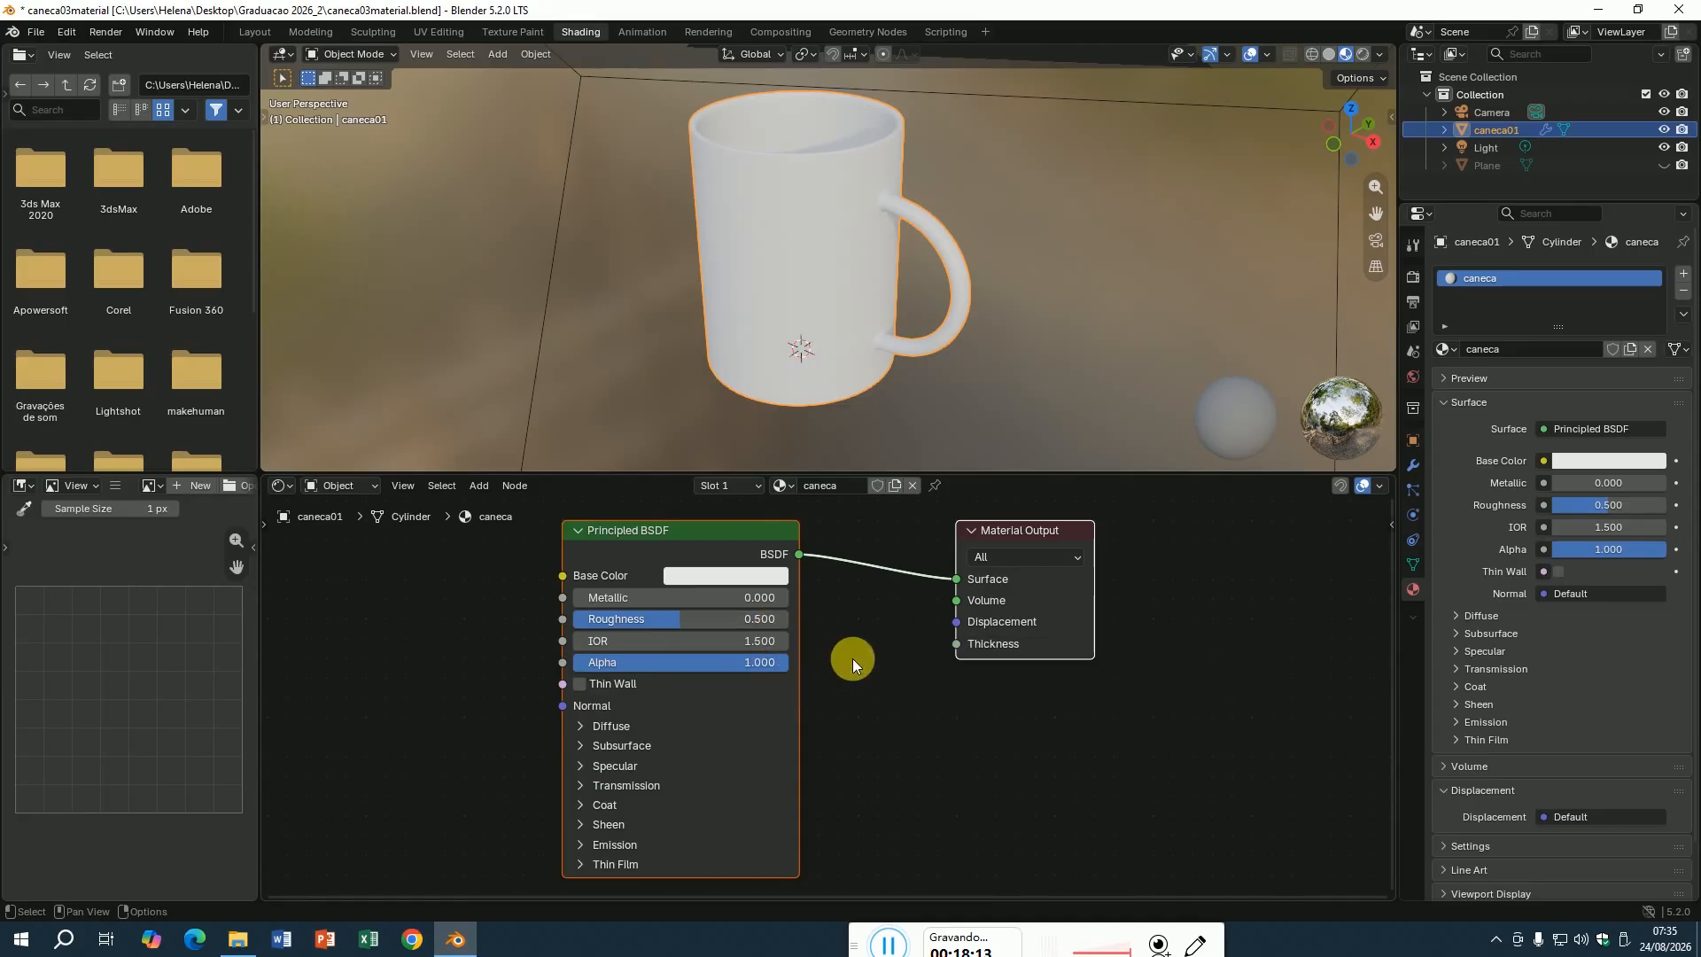
left_click(721, 578)
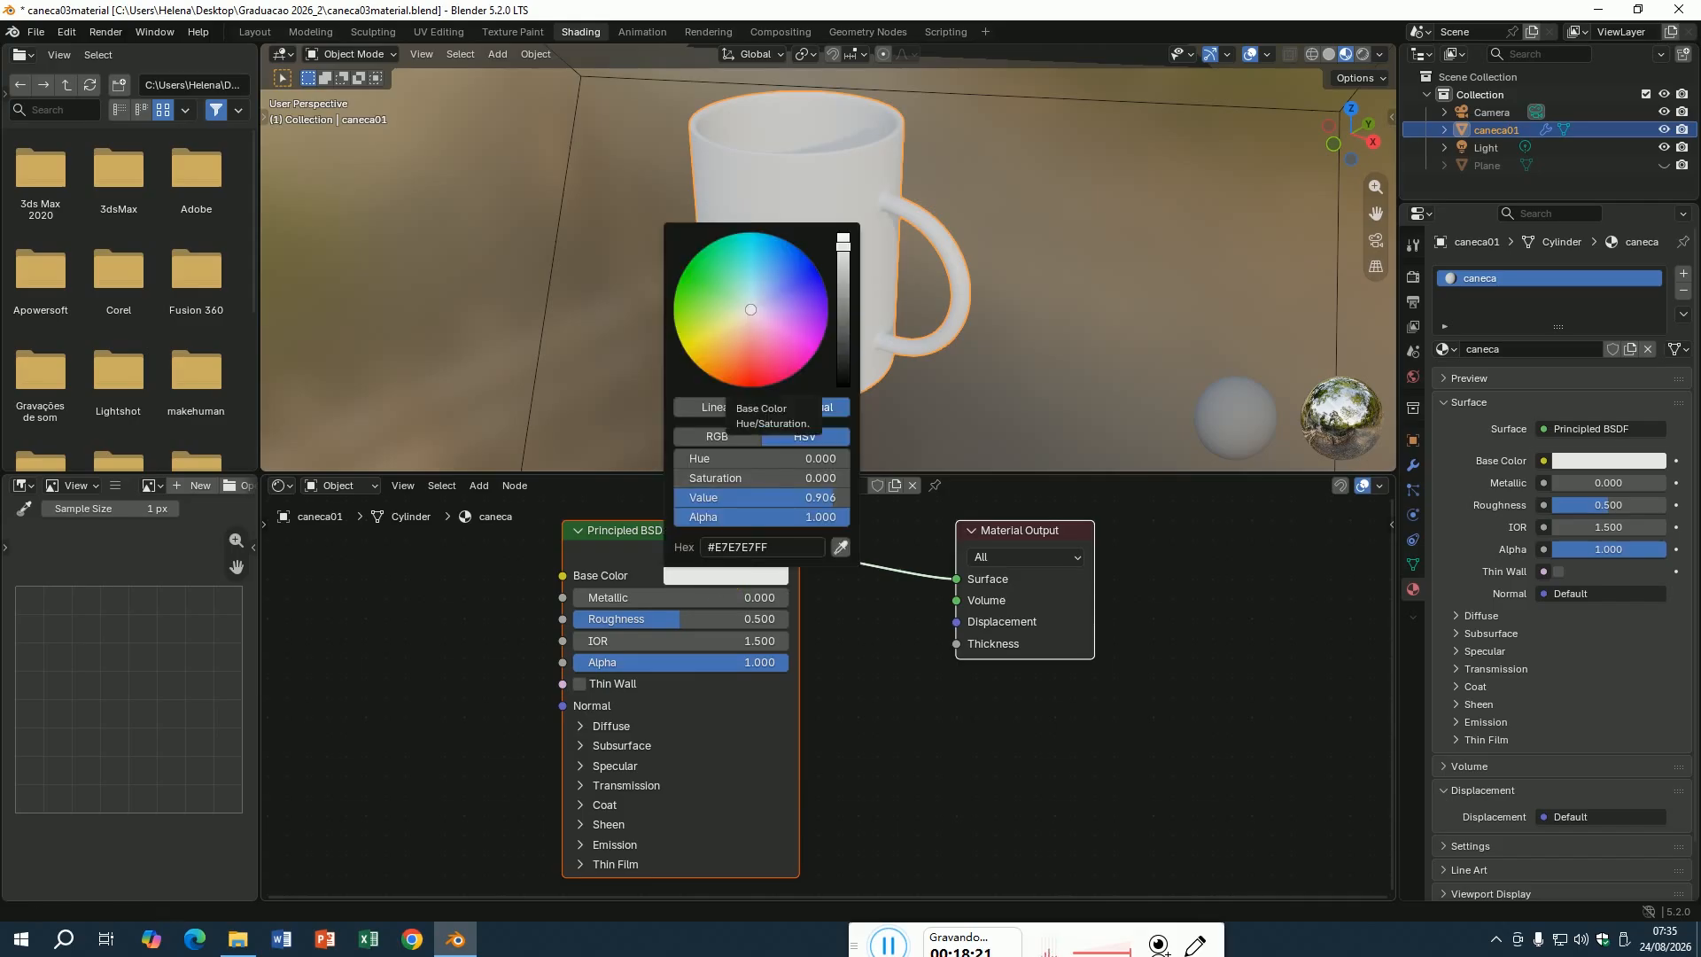
left_click_drag(752, 309, 789, 307)
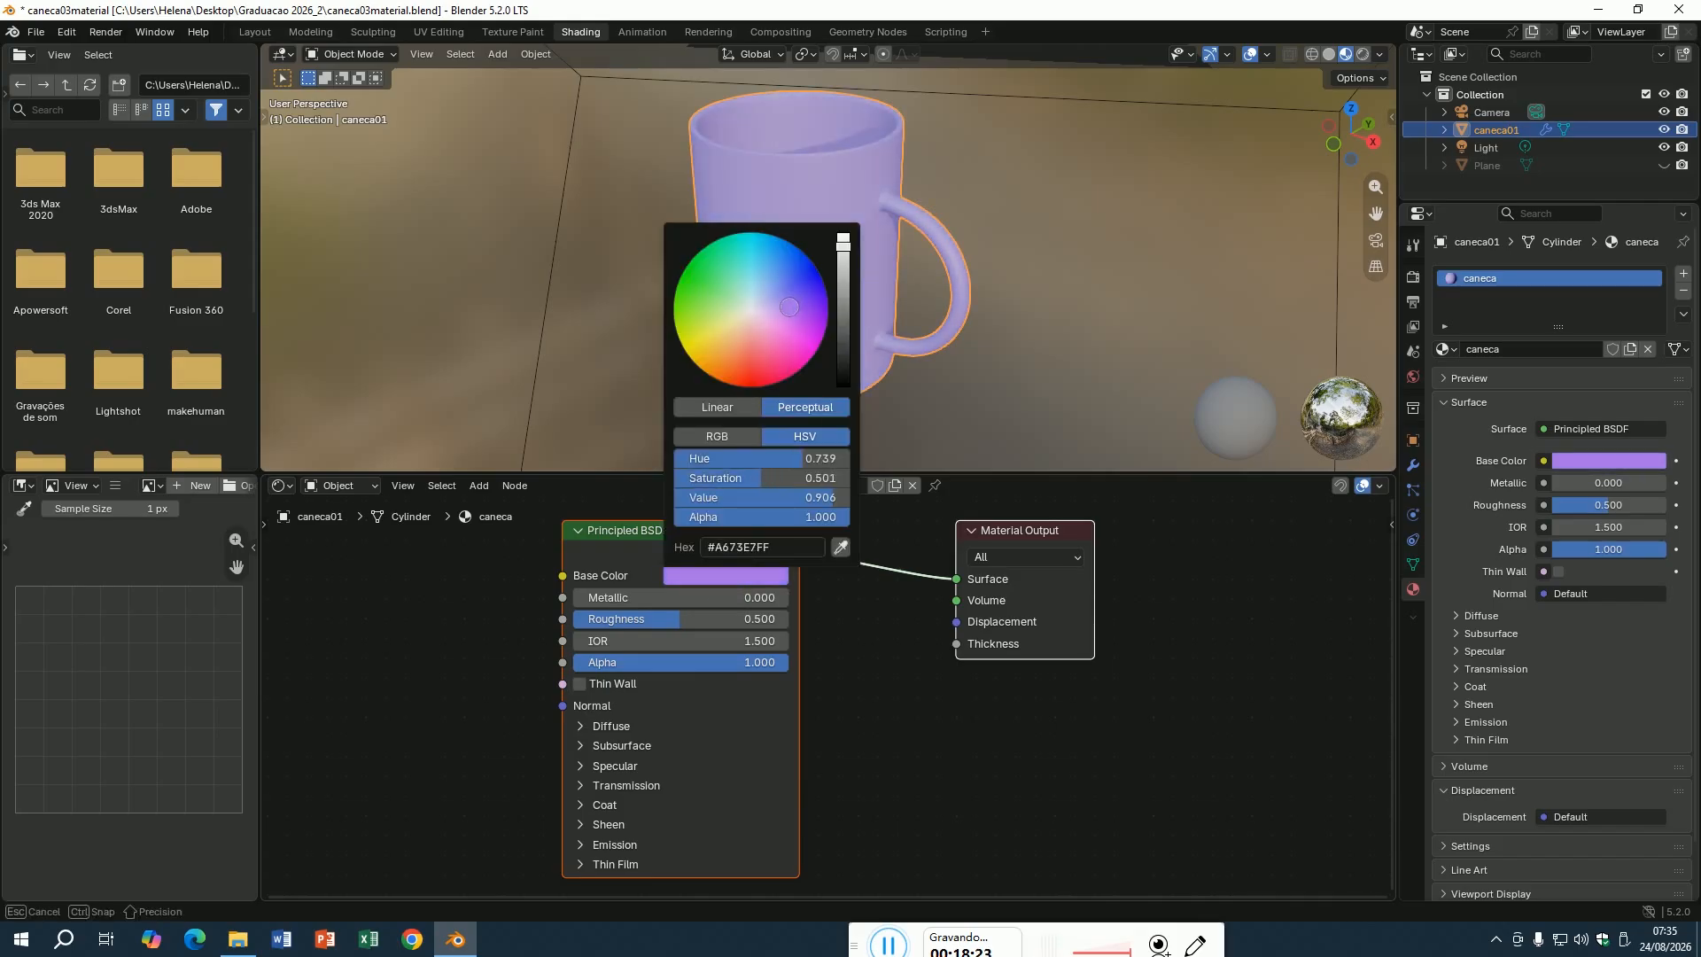
left_click(871, 706)
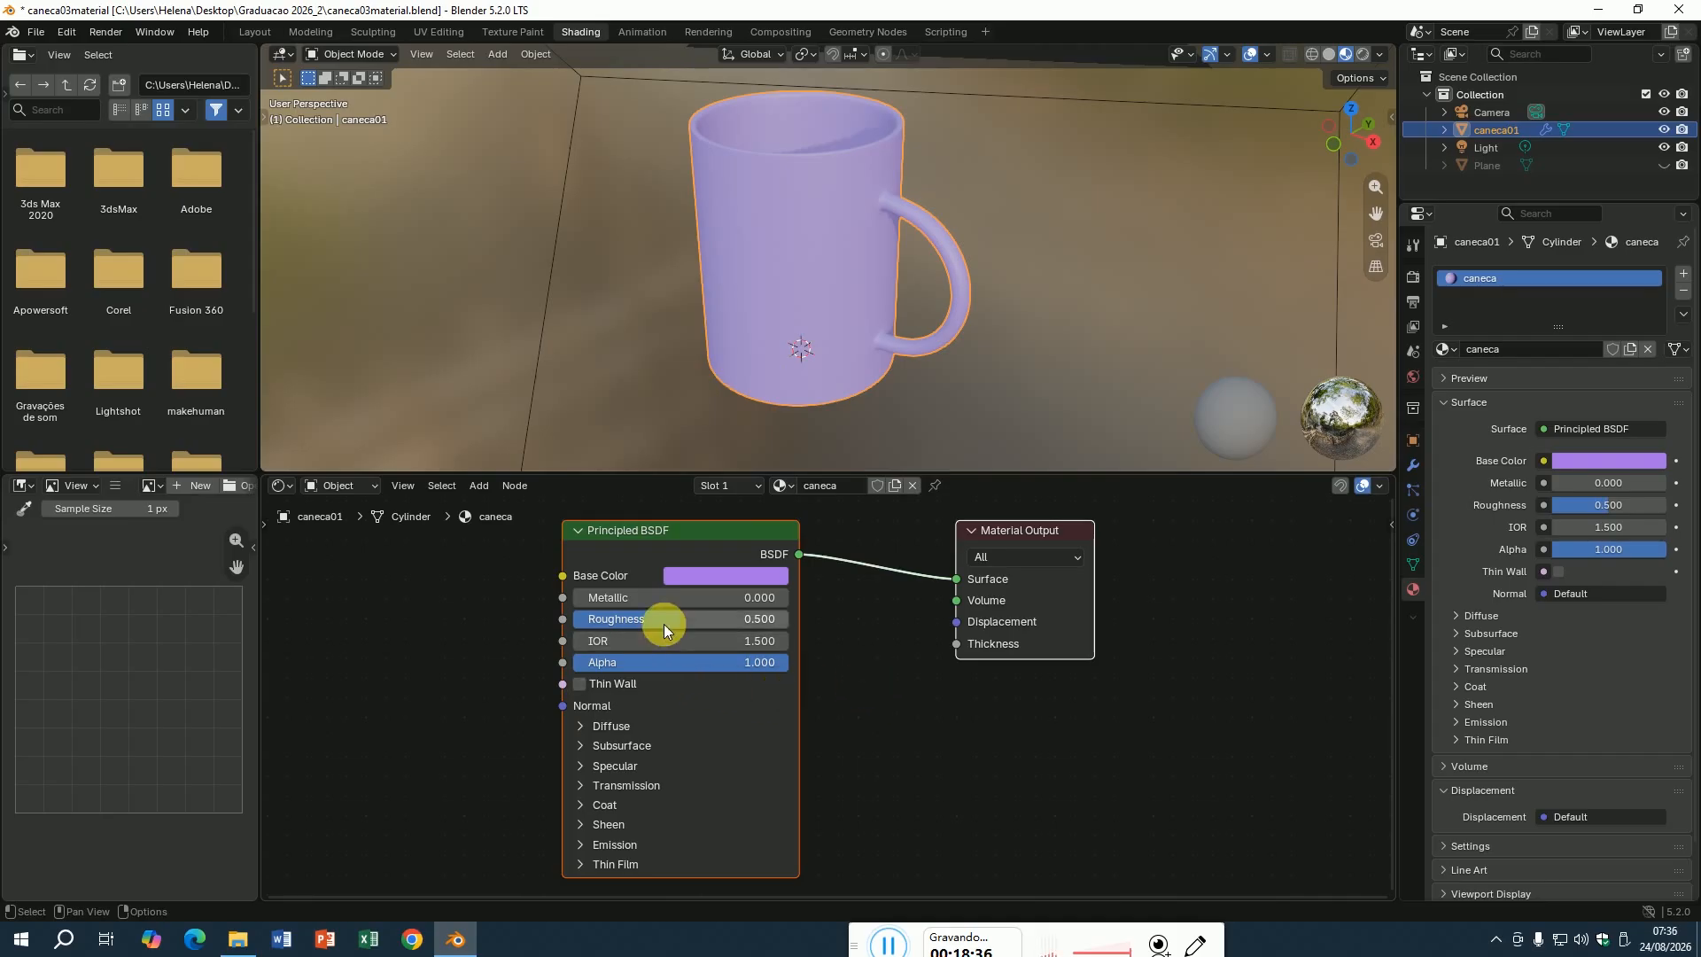
left_click_drag(674, 621, 572, 619)
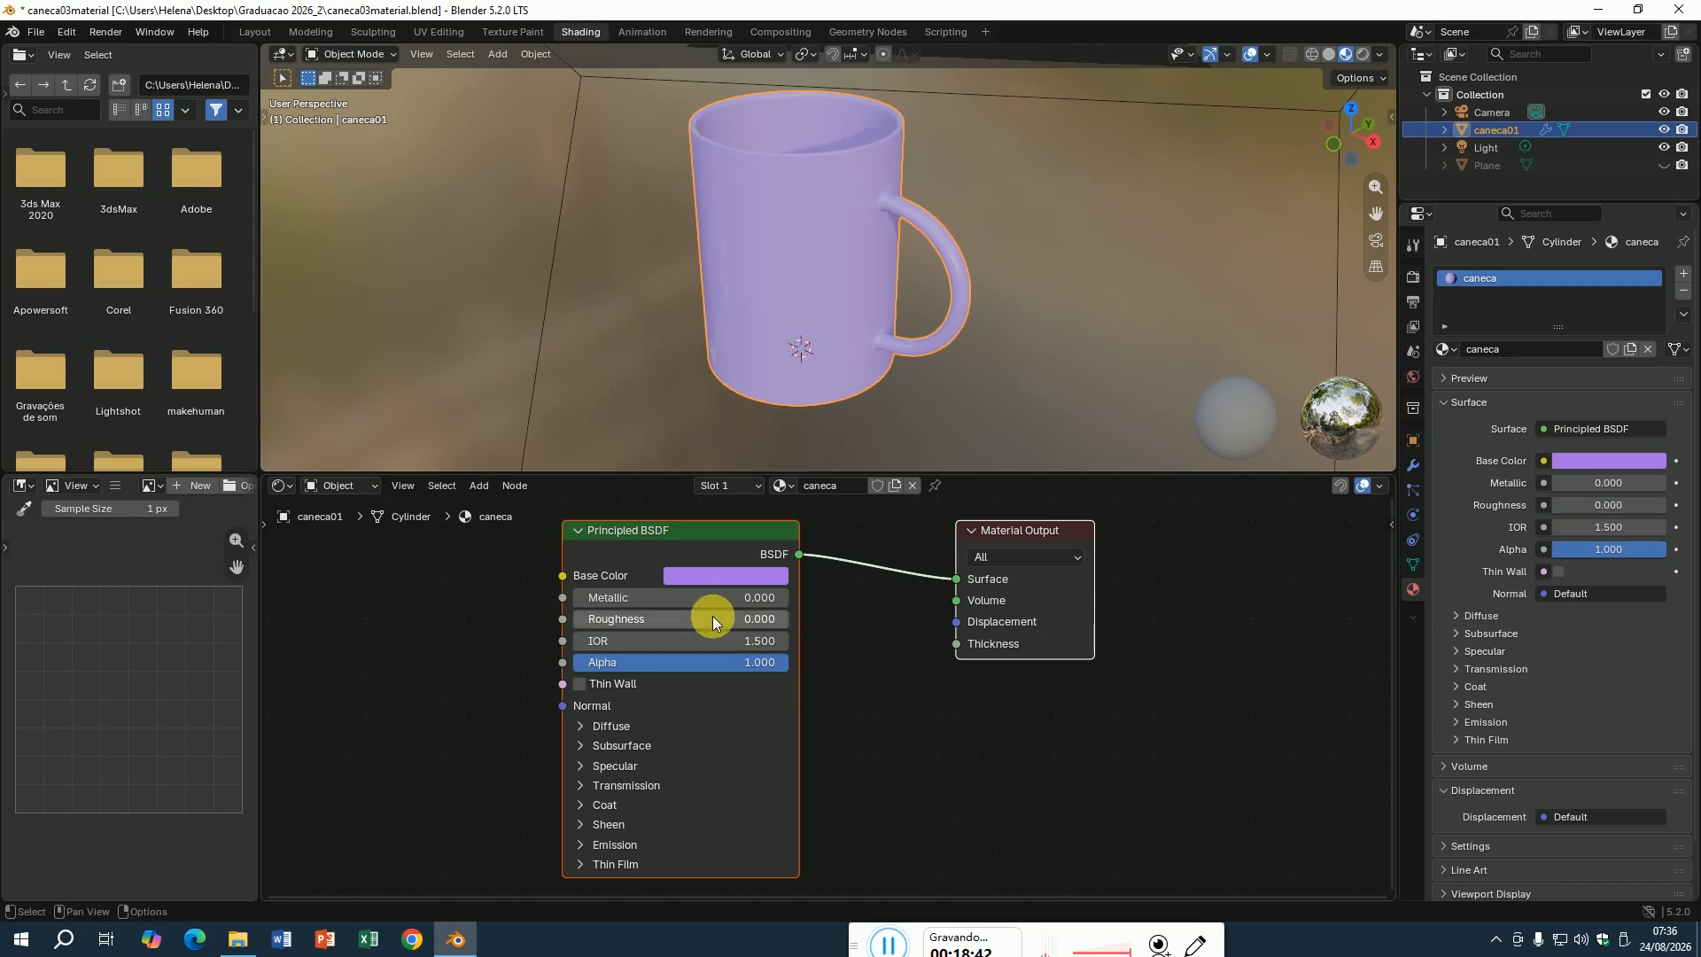
Compare the caneca material at roughness 1 and 0, and preview the mug in Rendered shading.
left_click_drag(713, 618, 784, 620)
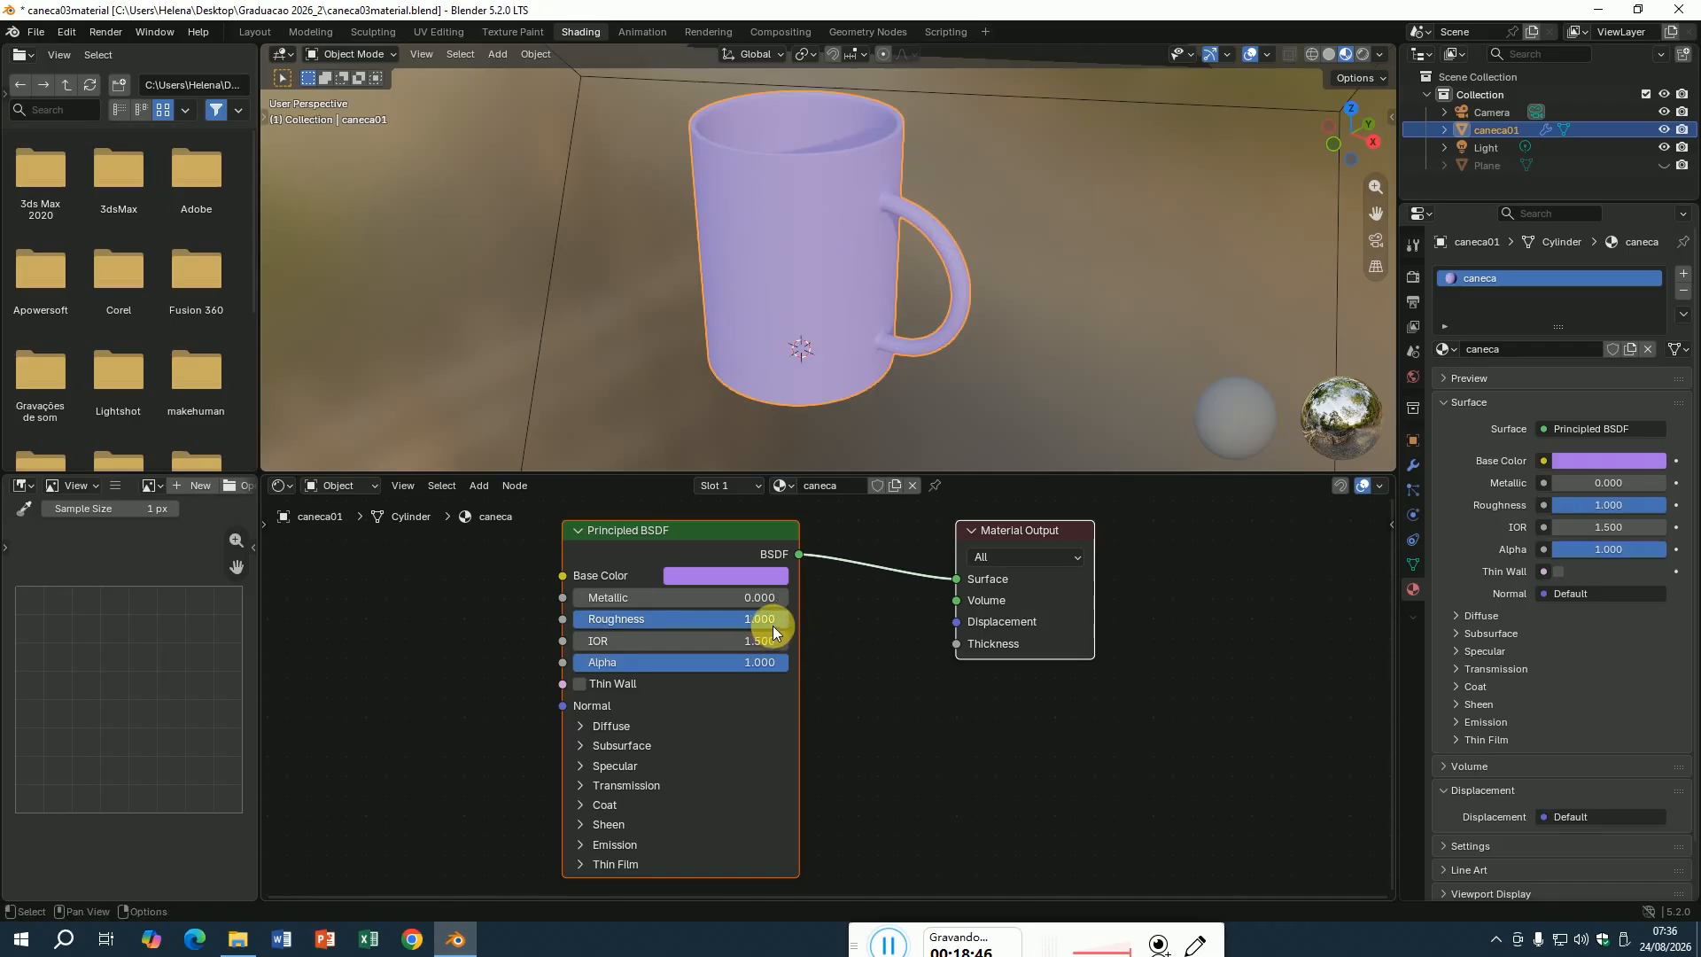
left_click_drag(773, 619, 567, 620)
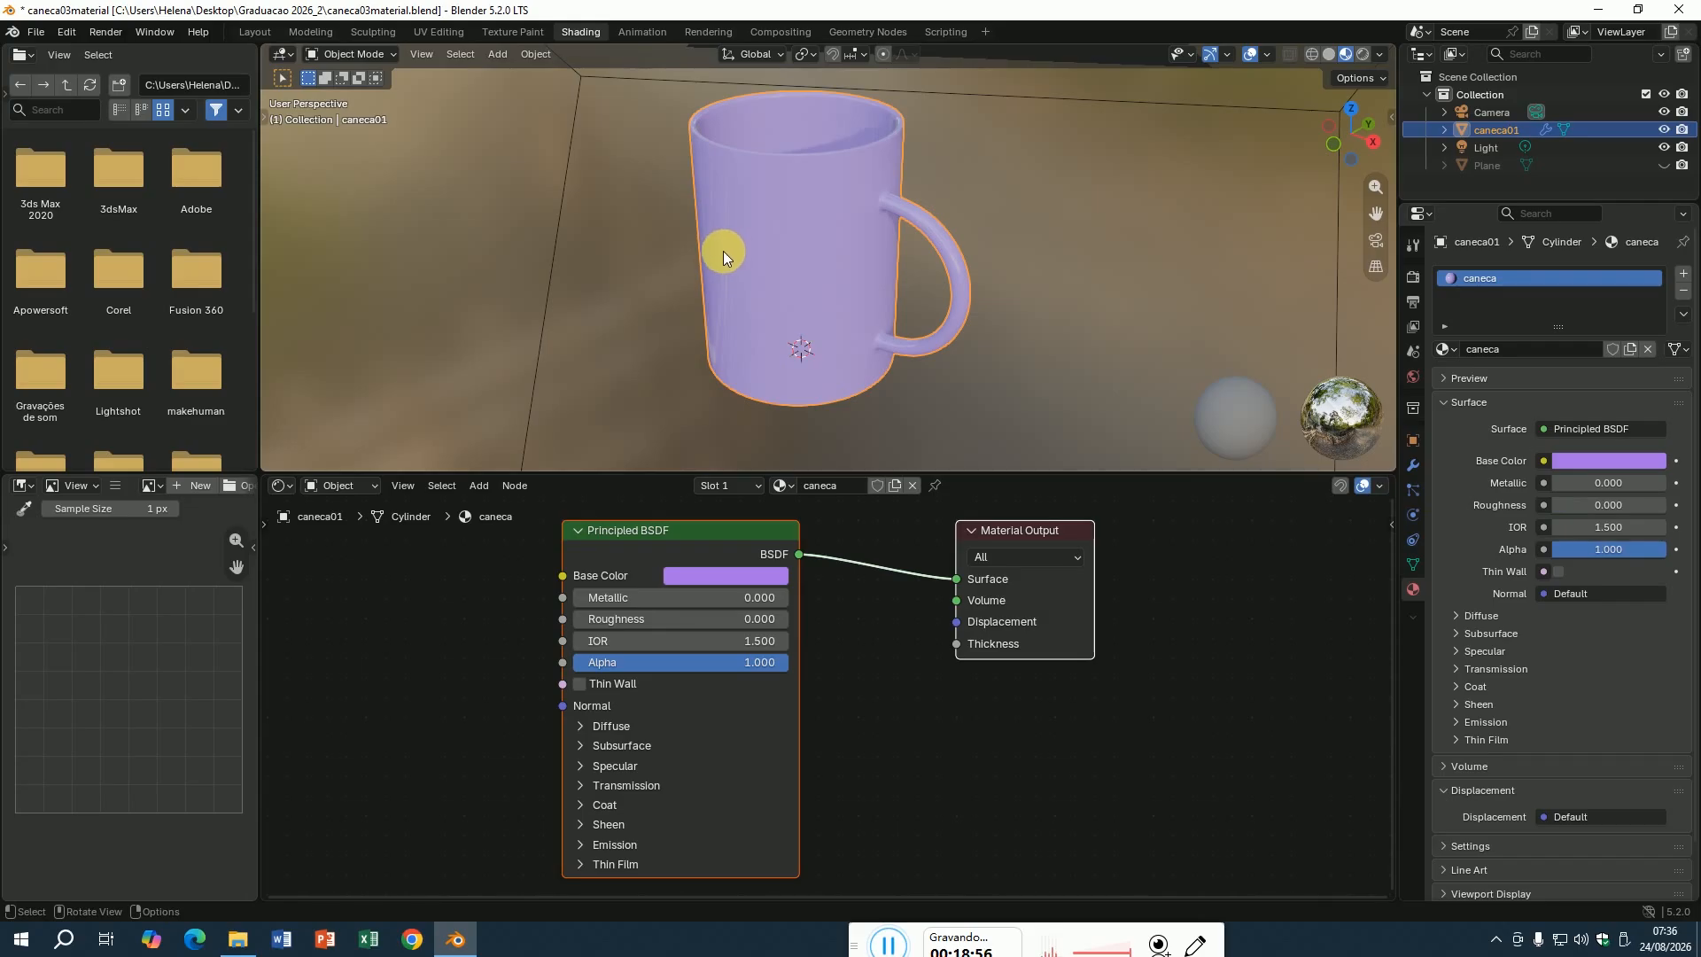
left_click(1363, 55)
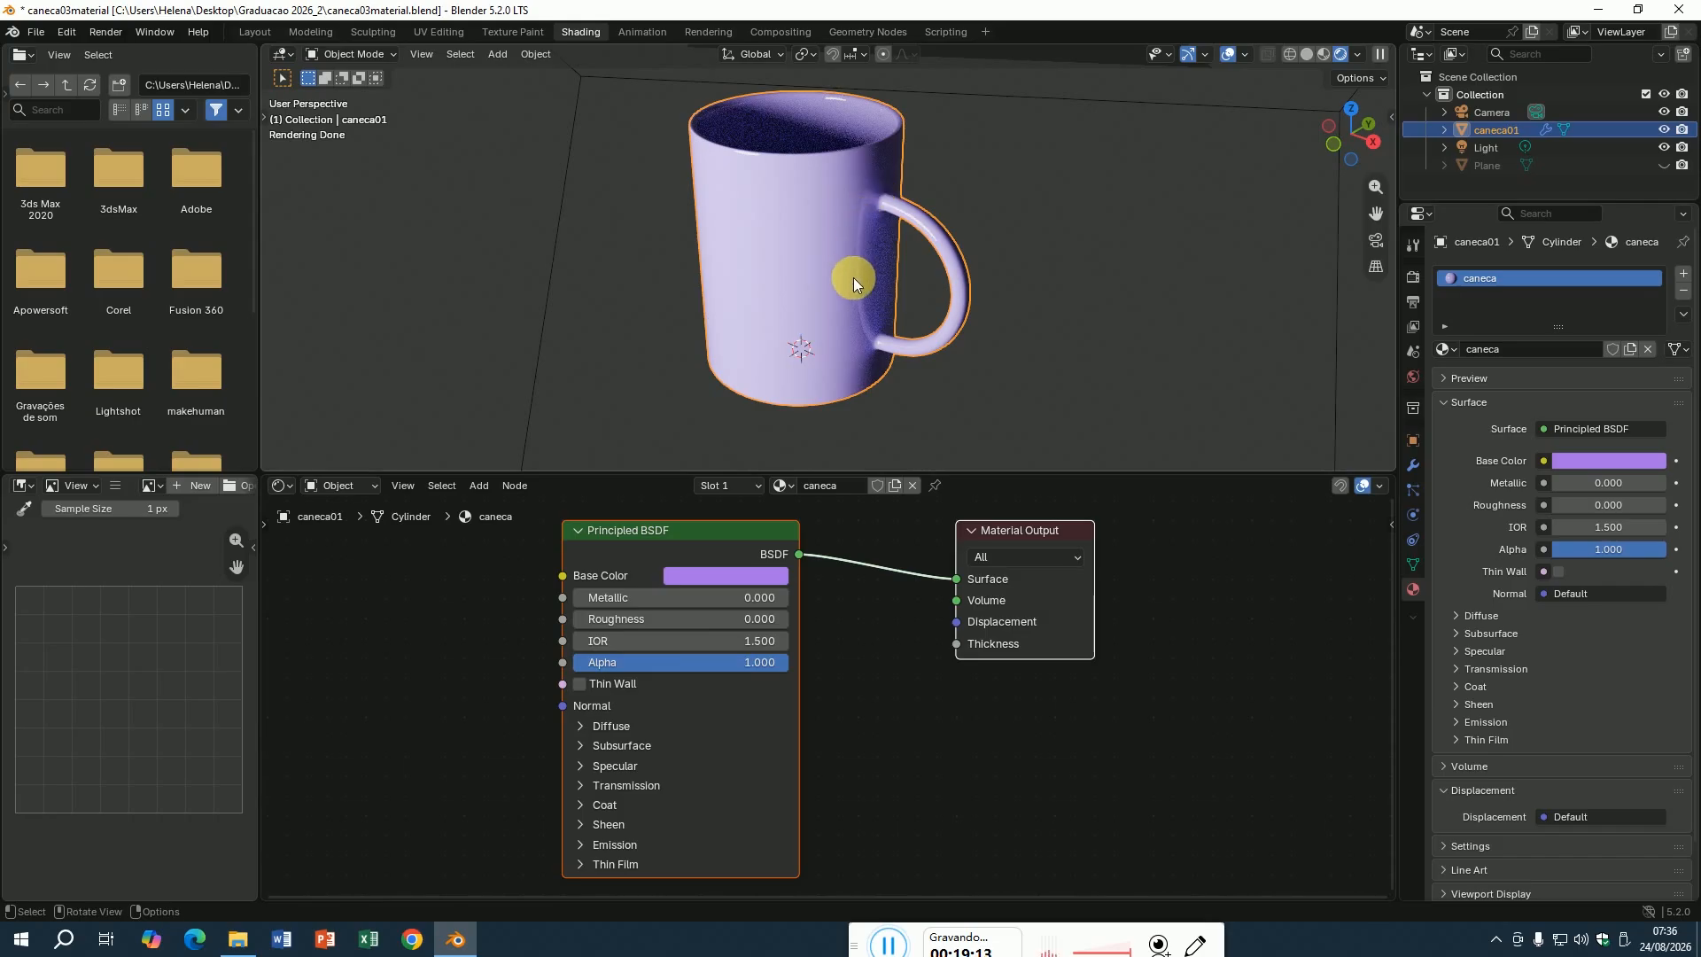
Set the caneca material's roughness to 0.1 in the Principled BSDF and save the project.
left_click(735, 619)
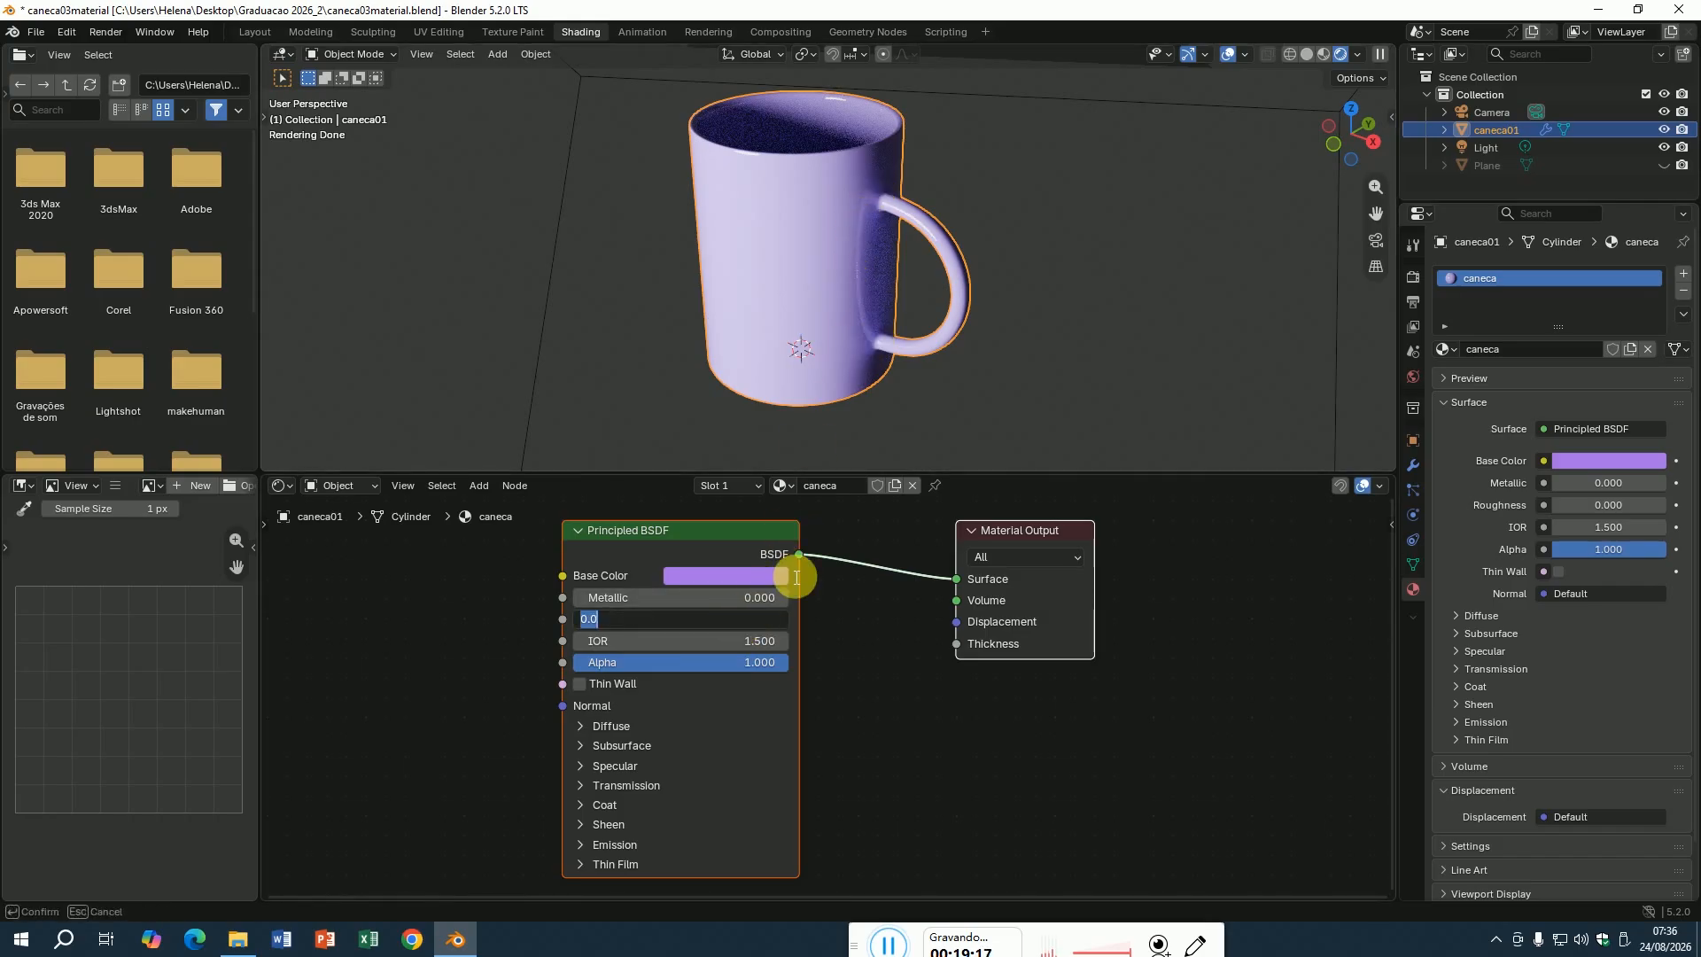
type("0.1")
key("Return")
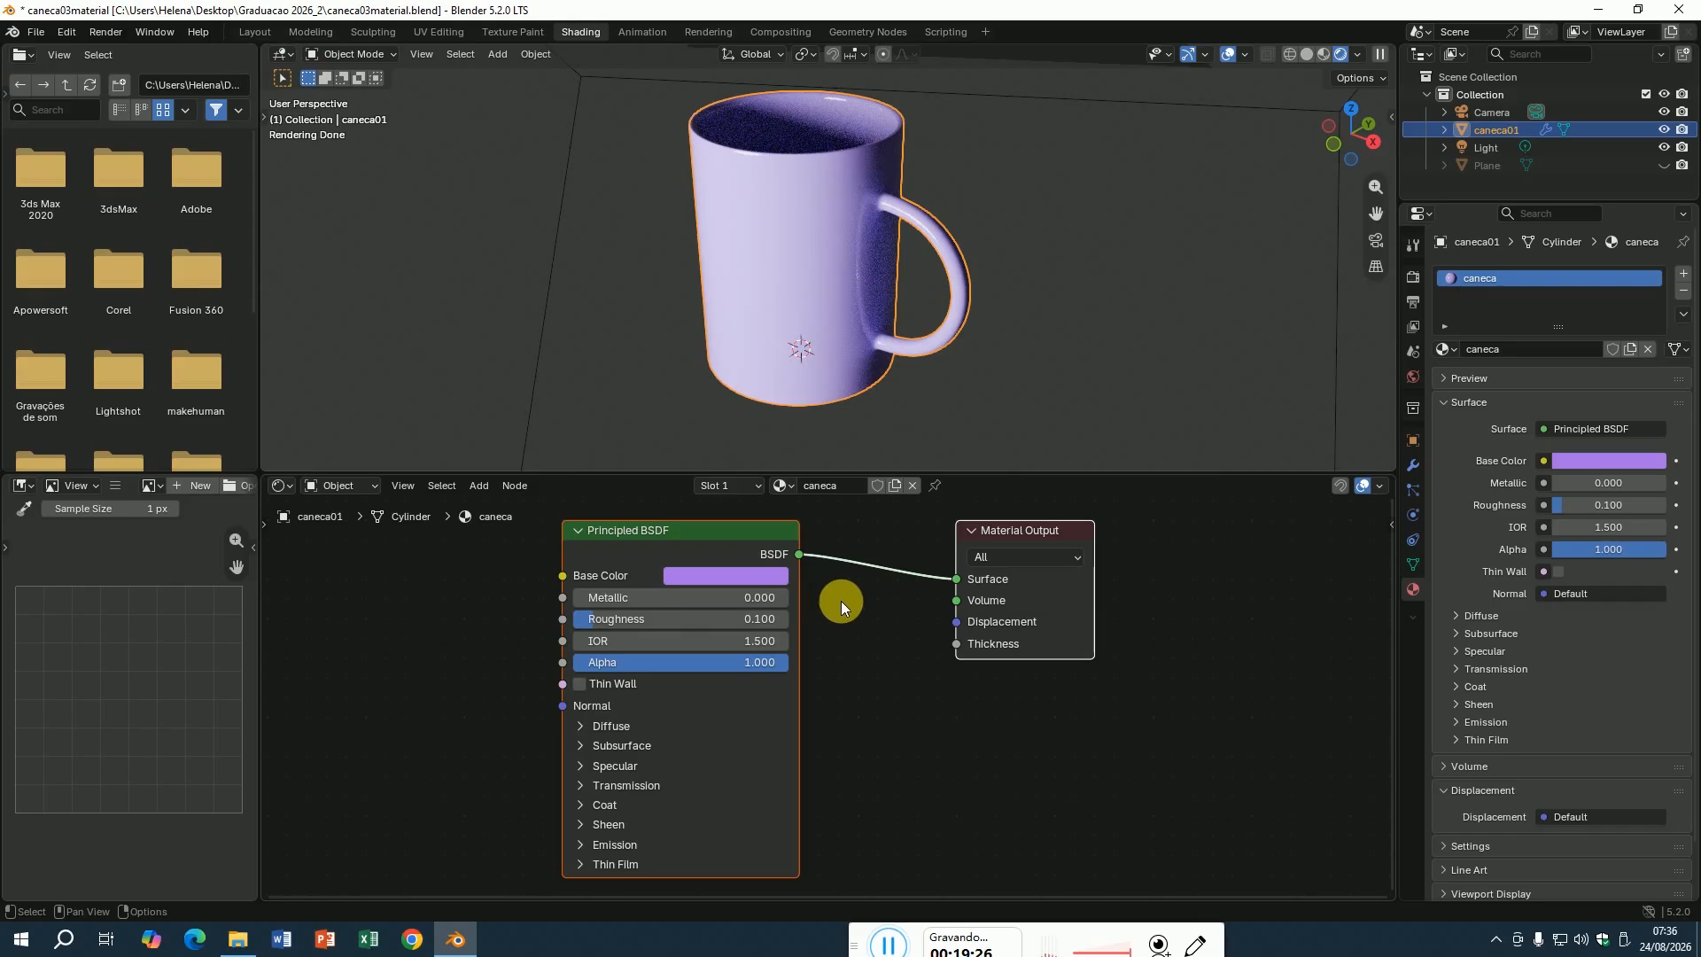
left_click(36, 32)
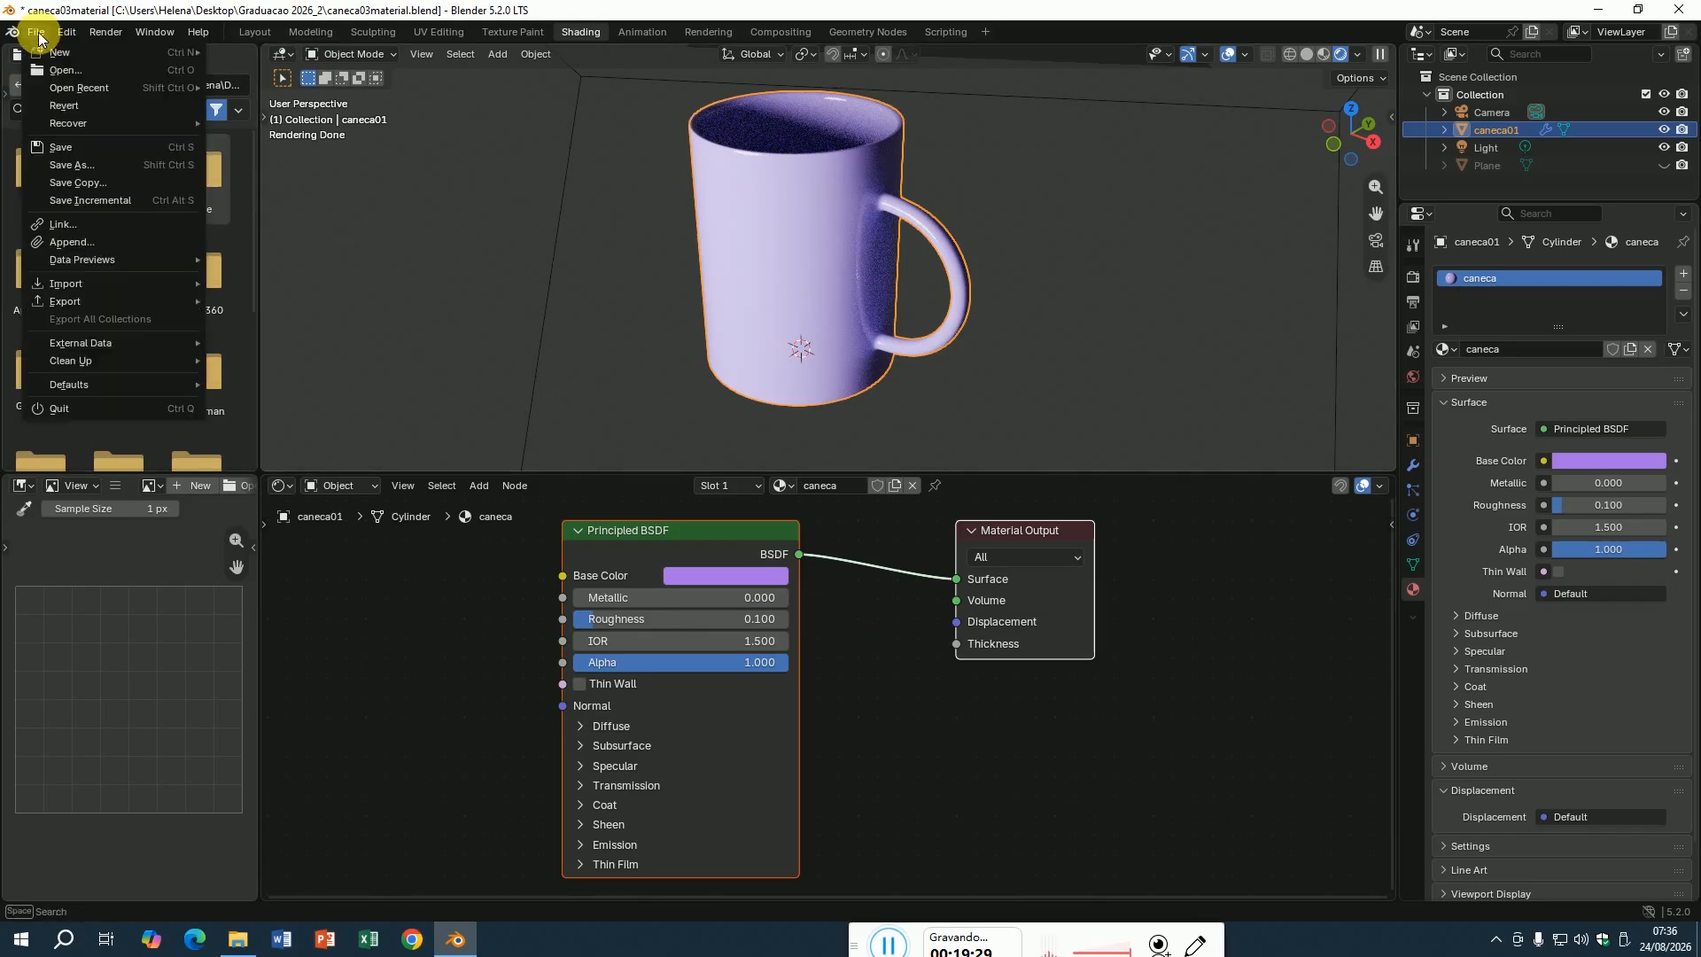
left_click(78, 147)
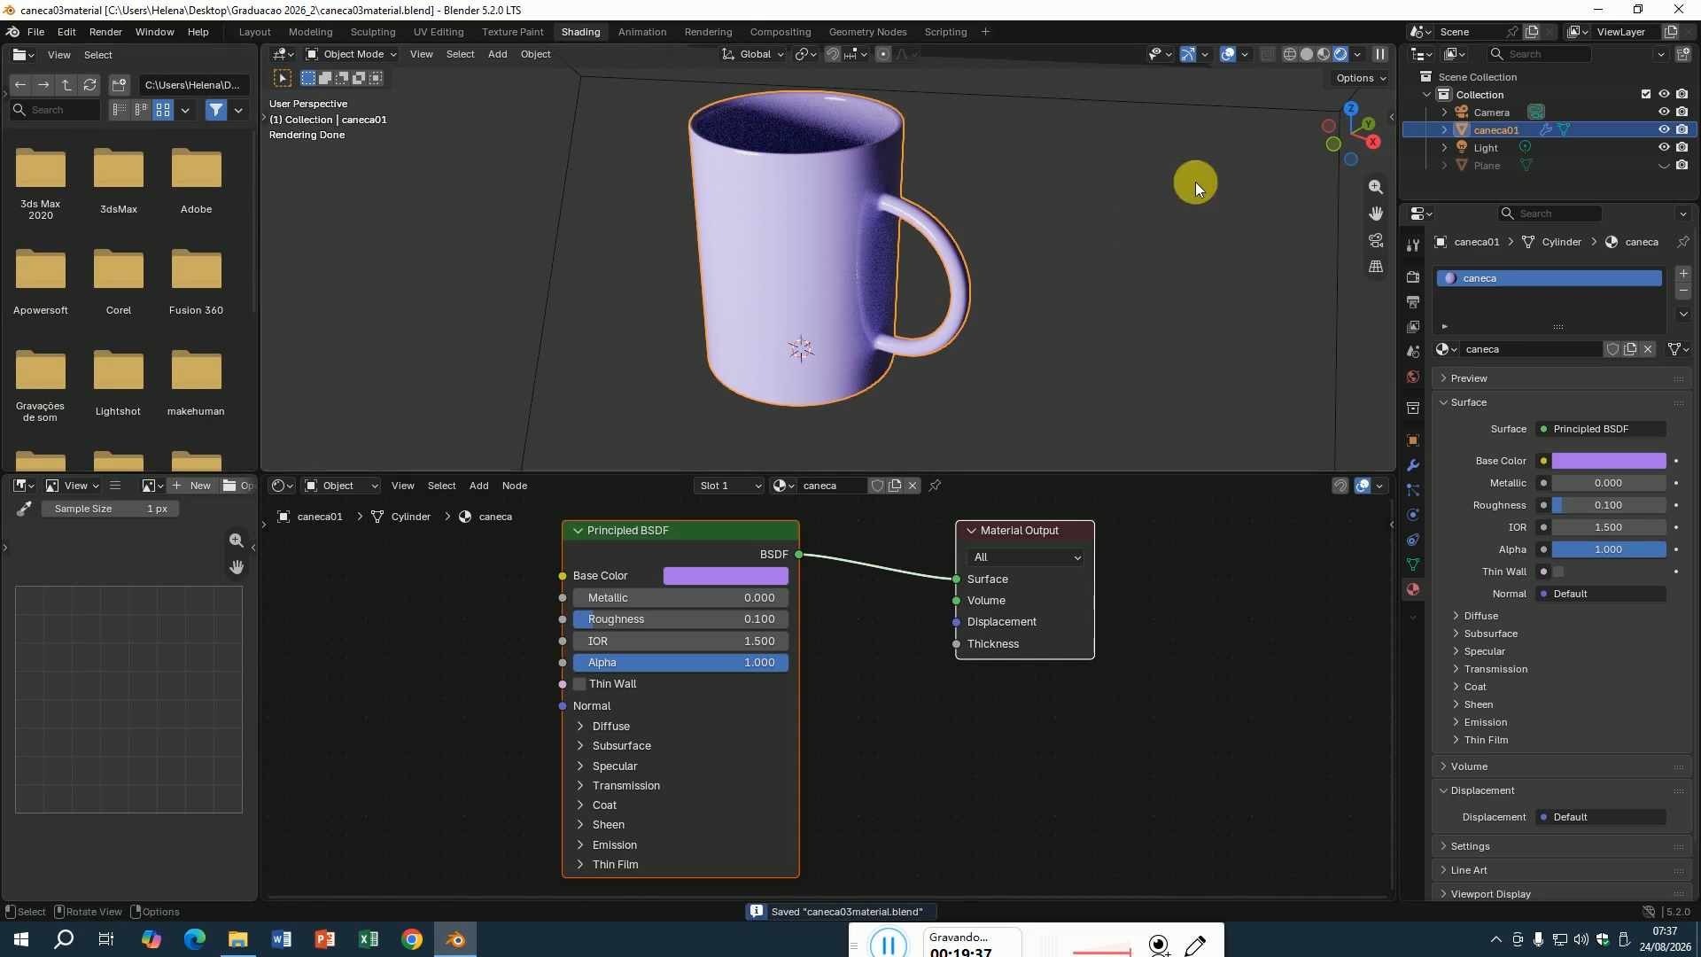
Render the purple mug as a still image with the Plane enabled for rendering.
left_click(1683, 166)
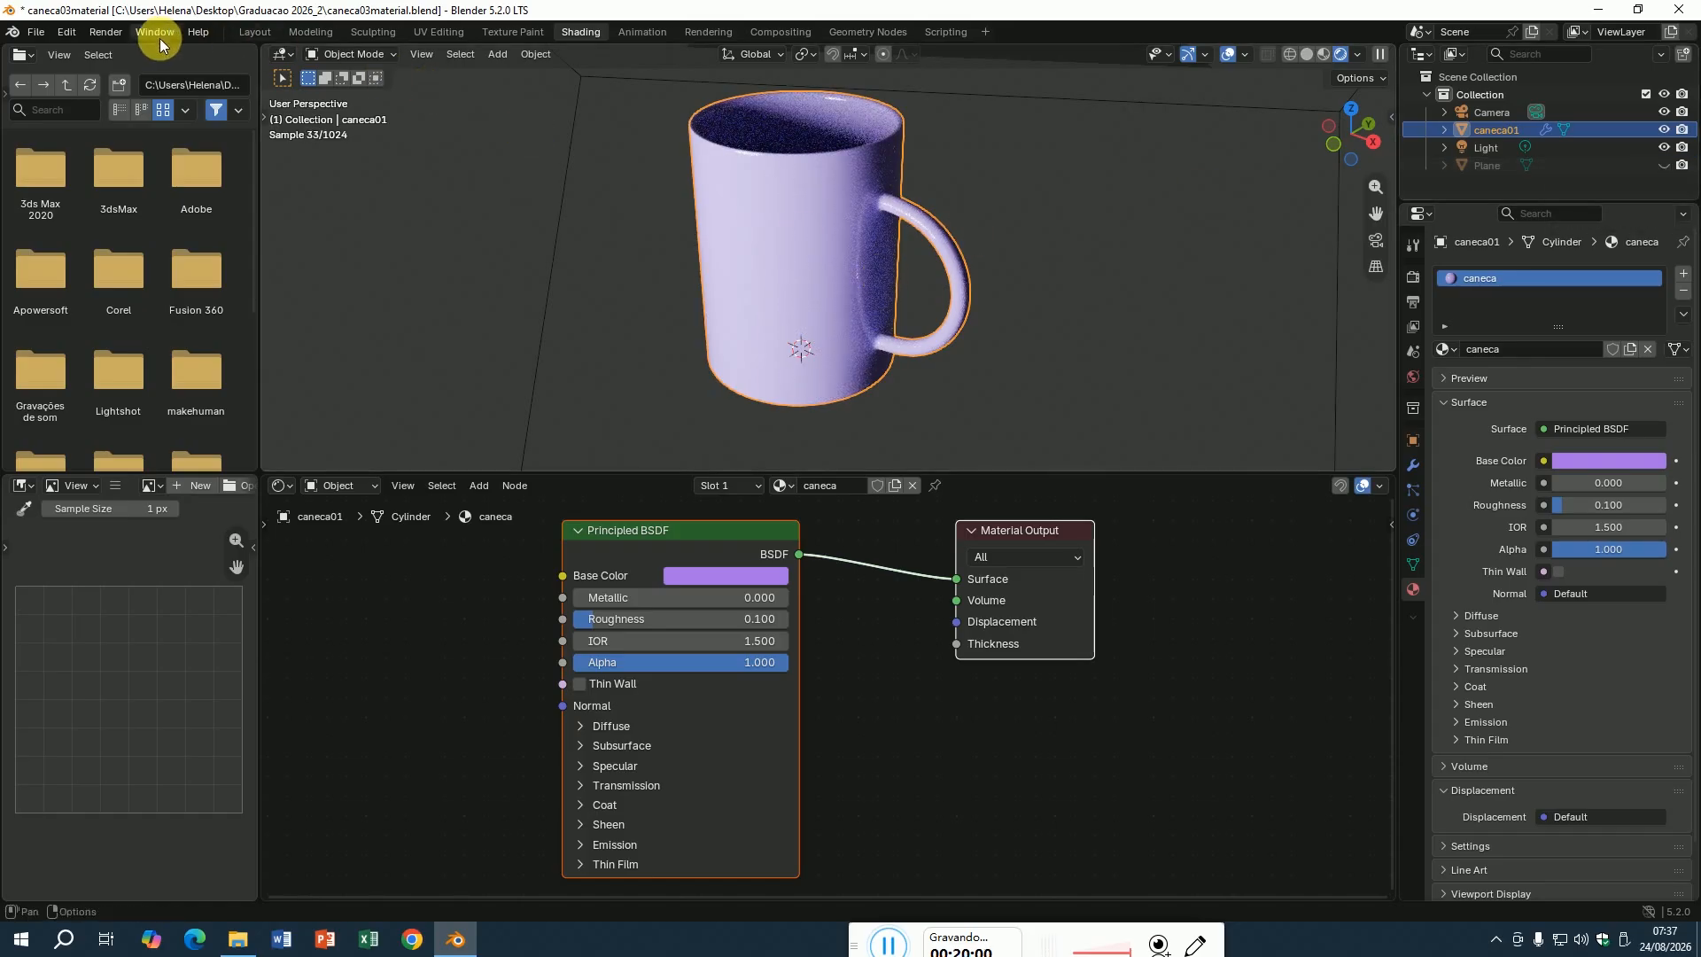
left_click(120, 35)
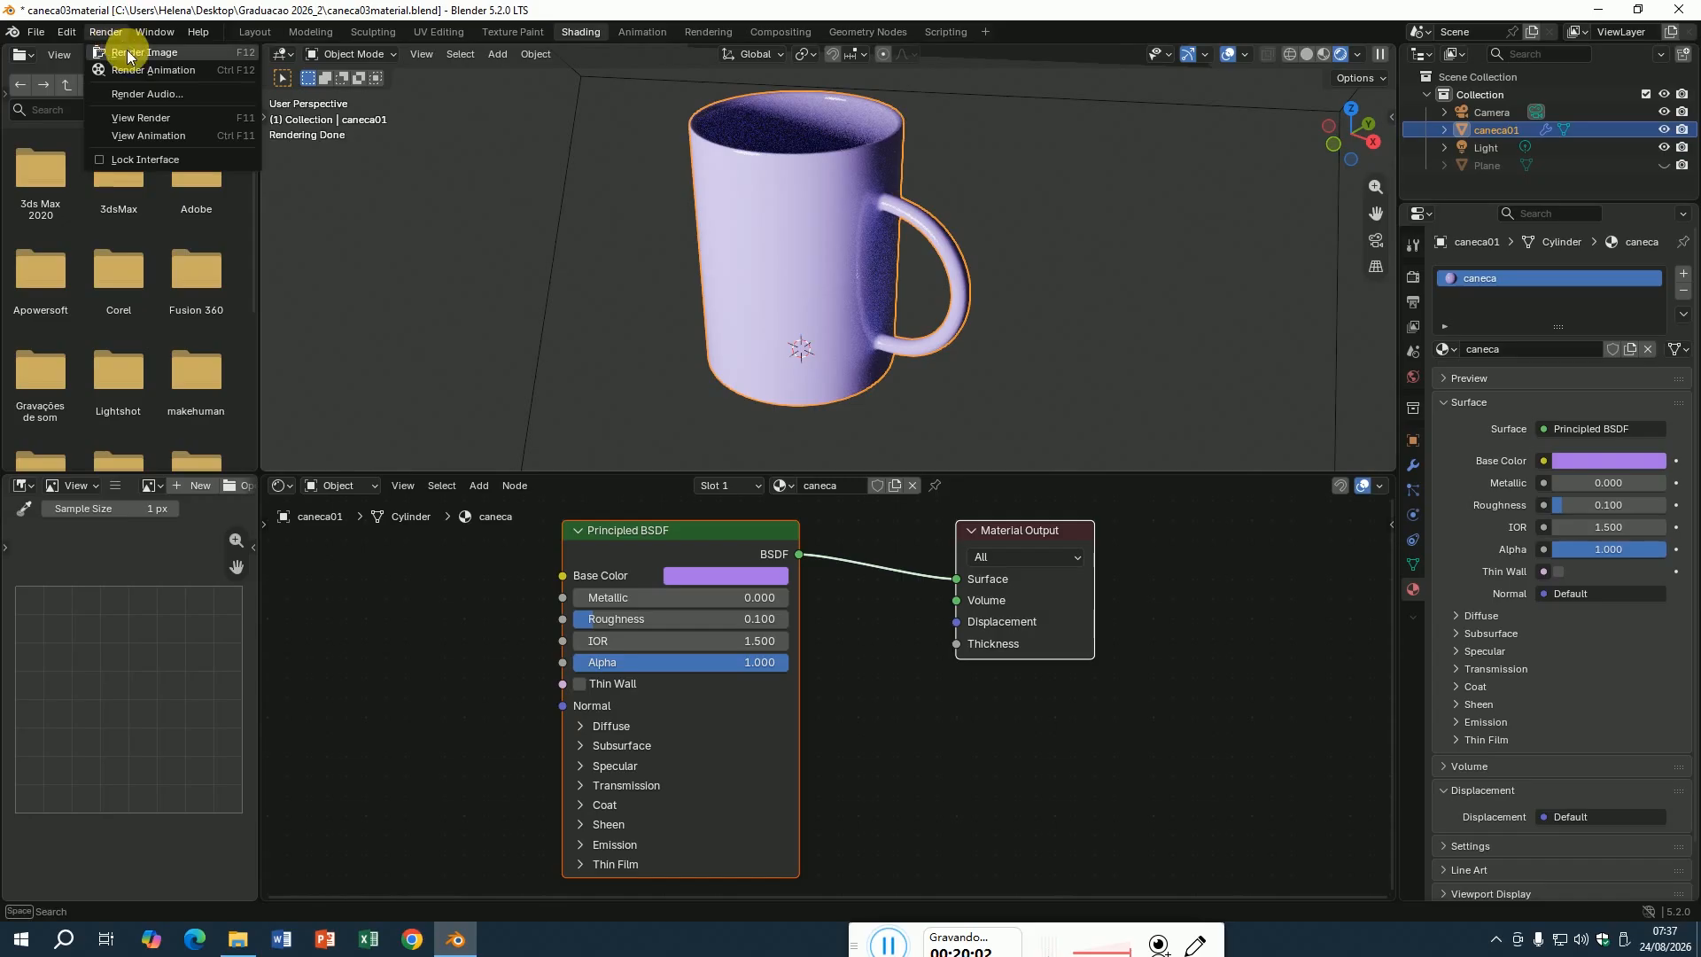
left_click(133, 54)
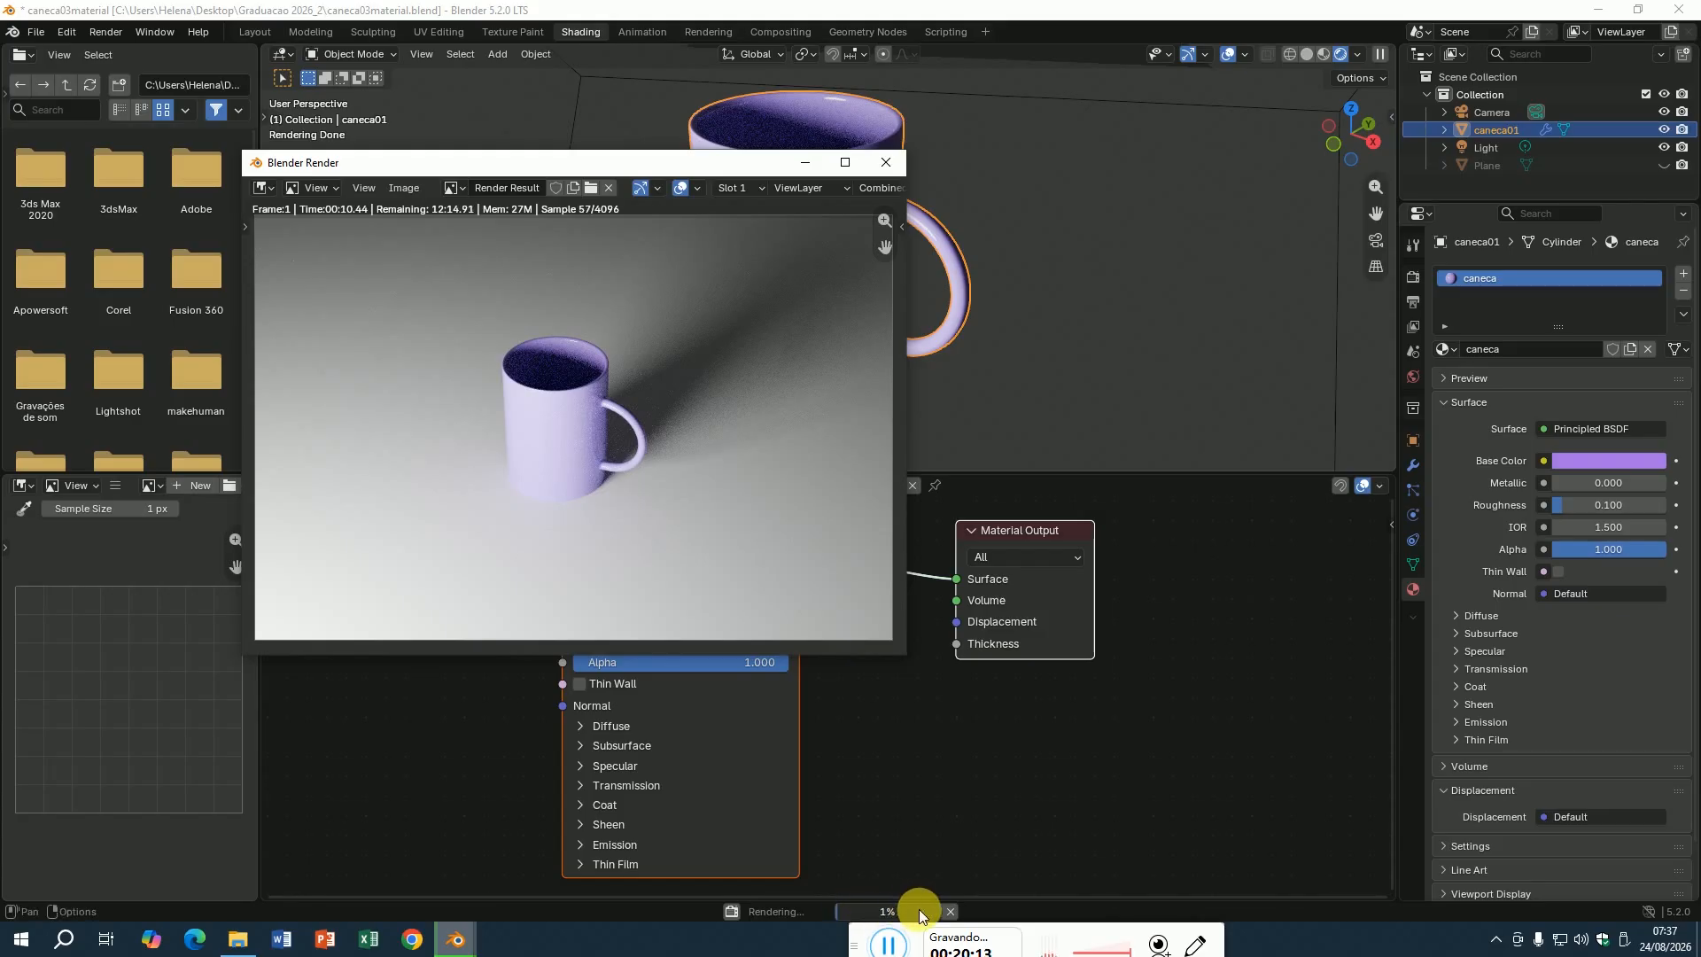
left_click(889, 944)
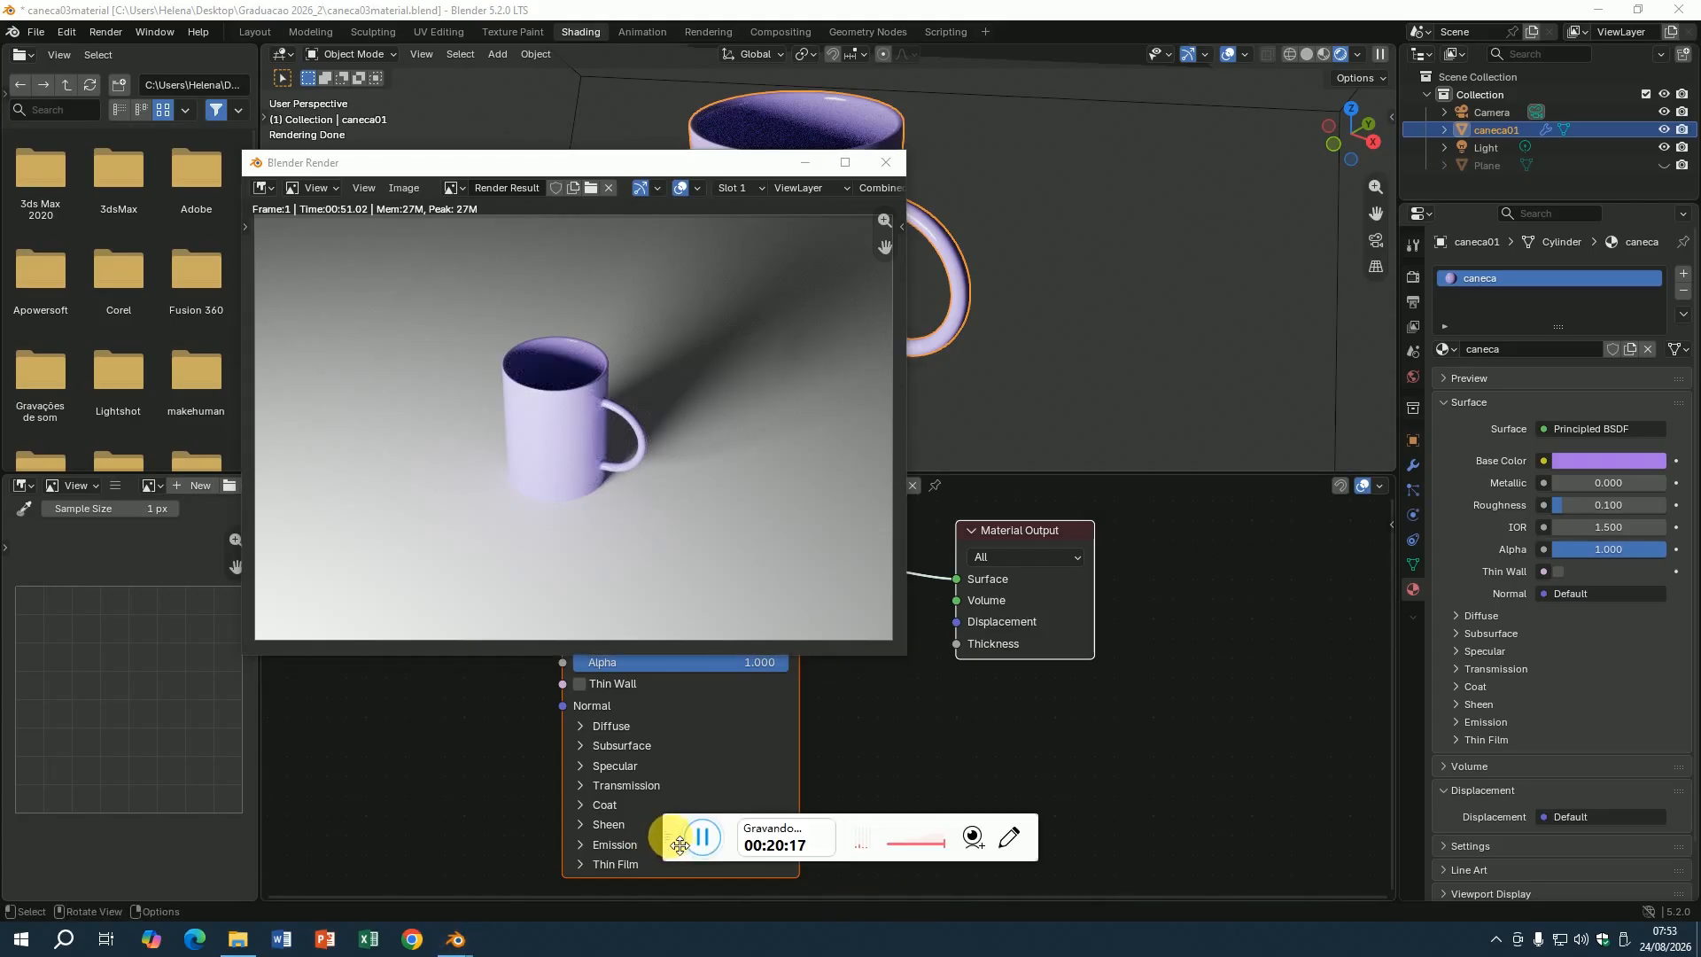
left_click_drag(679, 844, 753, 950)
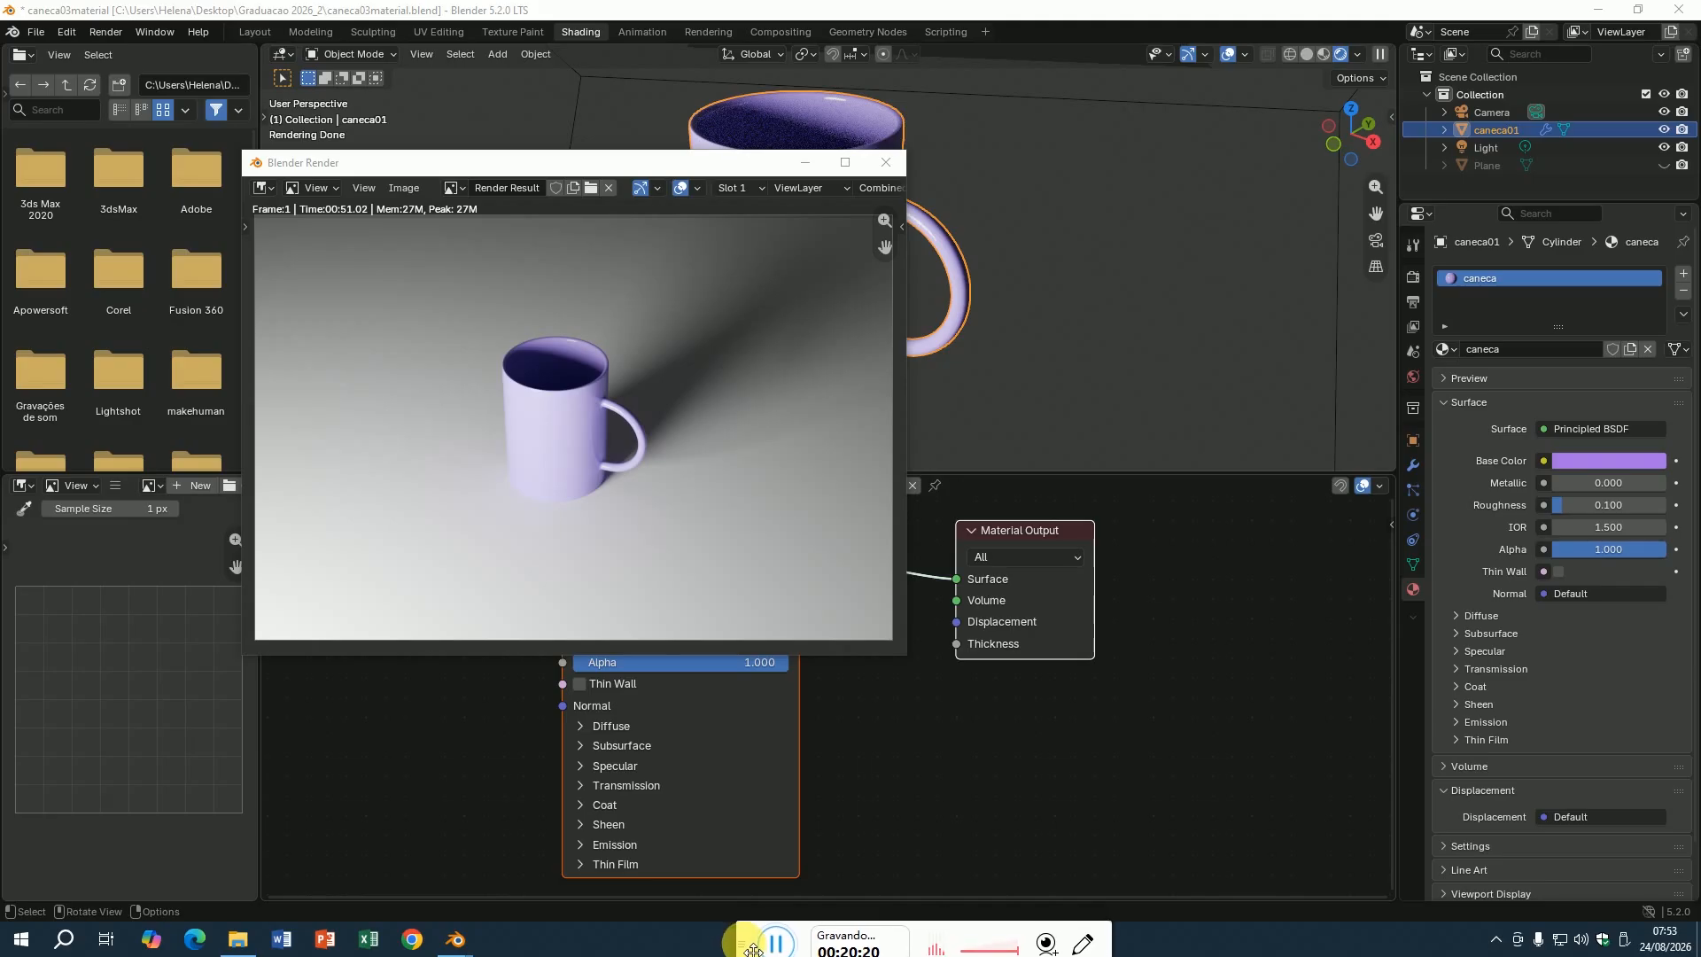
Save the rendered image as canecaRender04.png in the Graduacao 2026_2 folder.
left_click(406, 189)
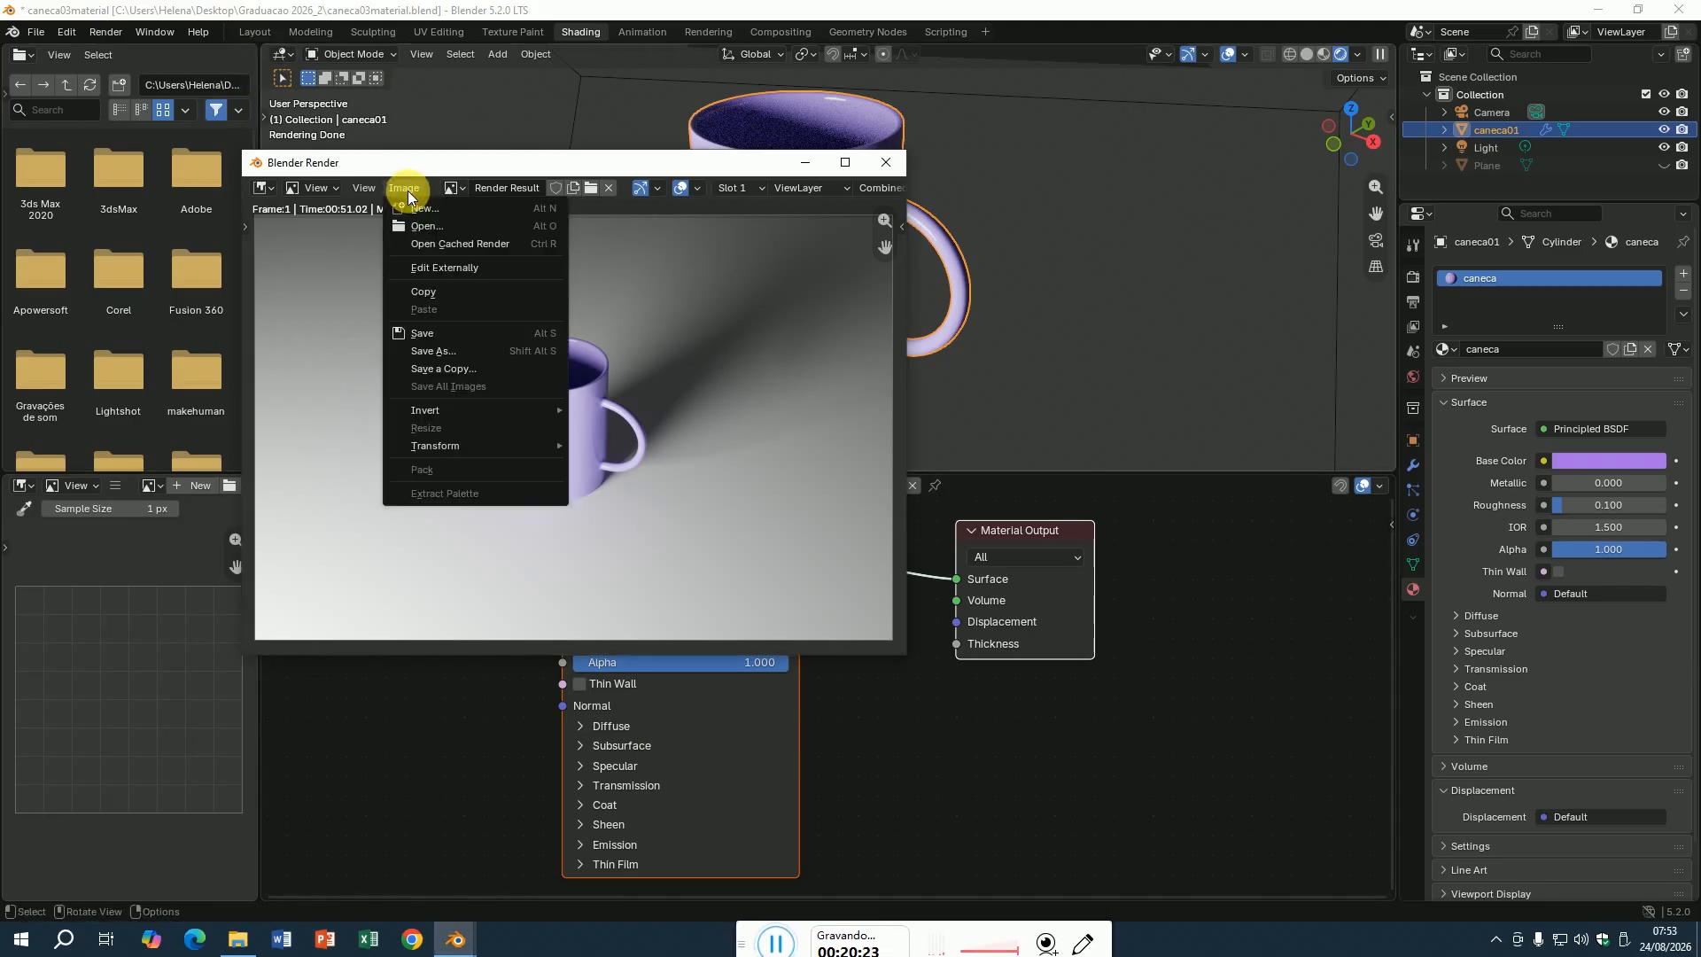
left_click(458, 351)
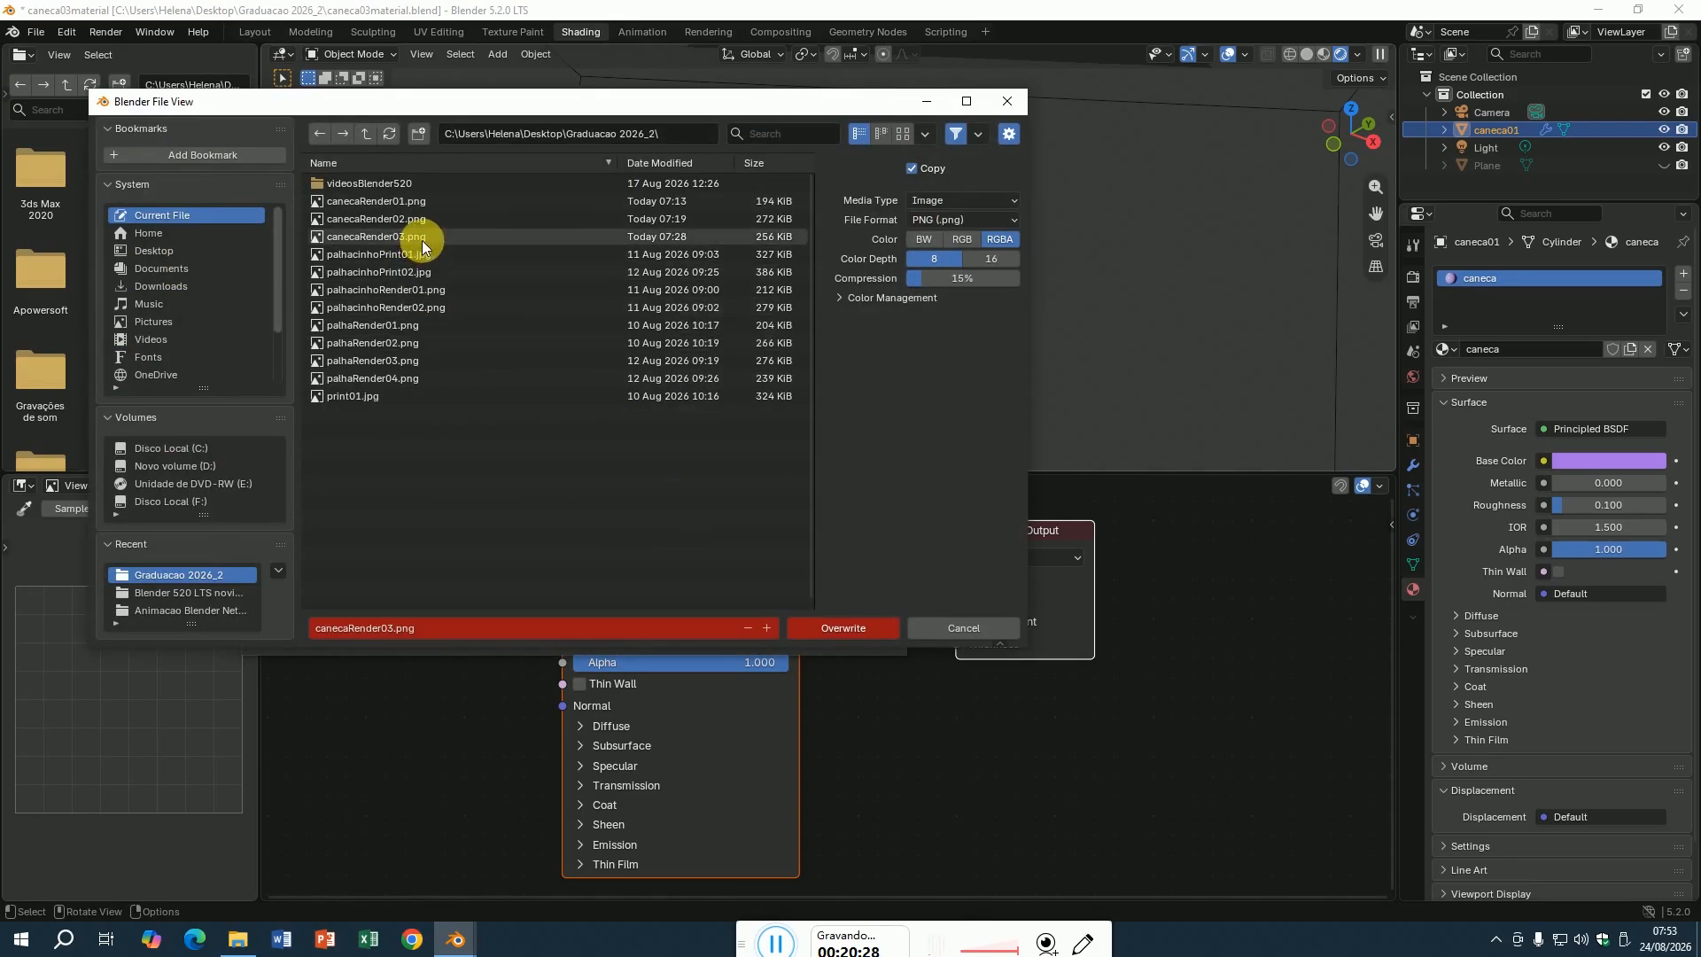
left_click(417, 237)
left_click(399, 629)
left_click(395, 629)
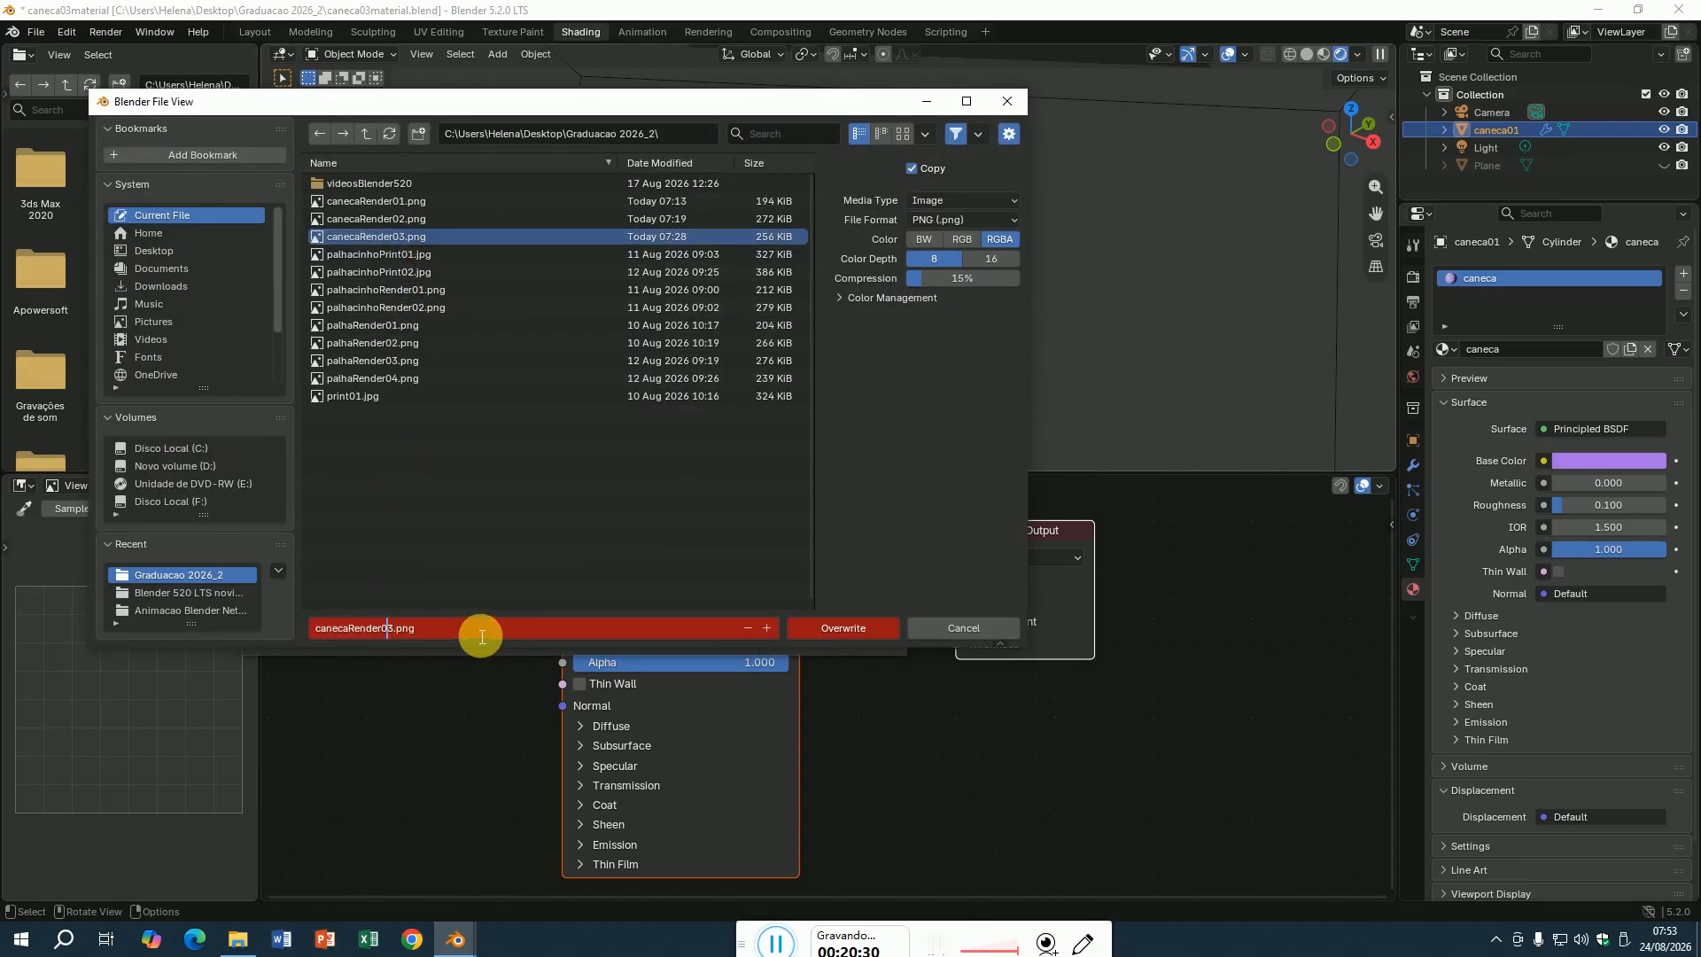
key("Delete")
type("4")
key("Return")
left_click(842, 629)
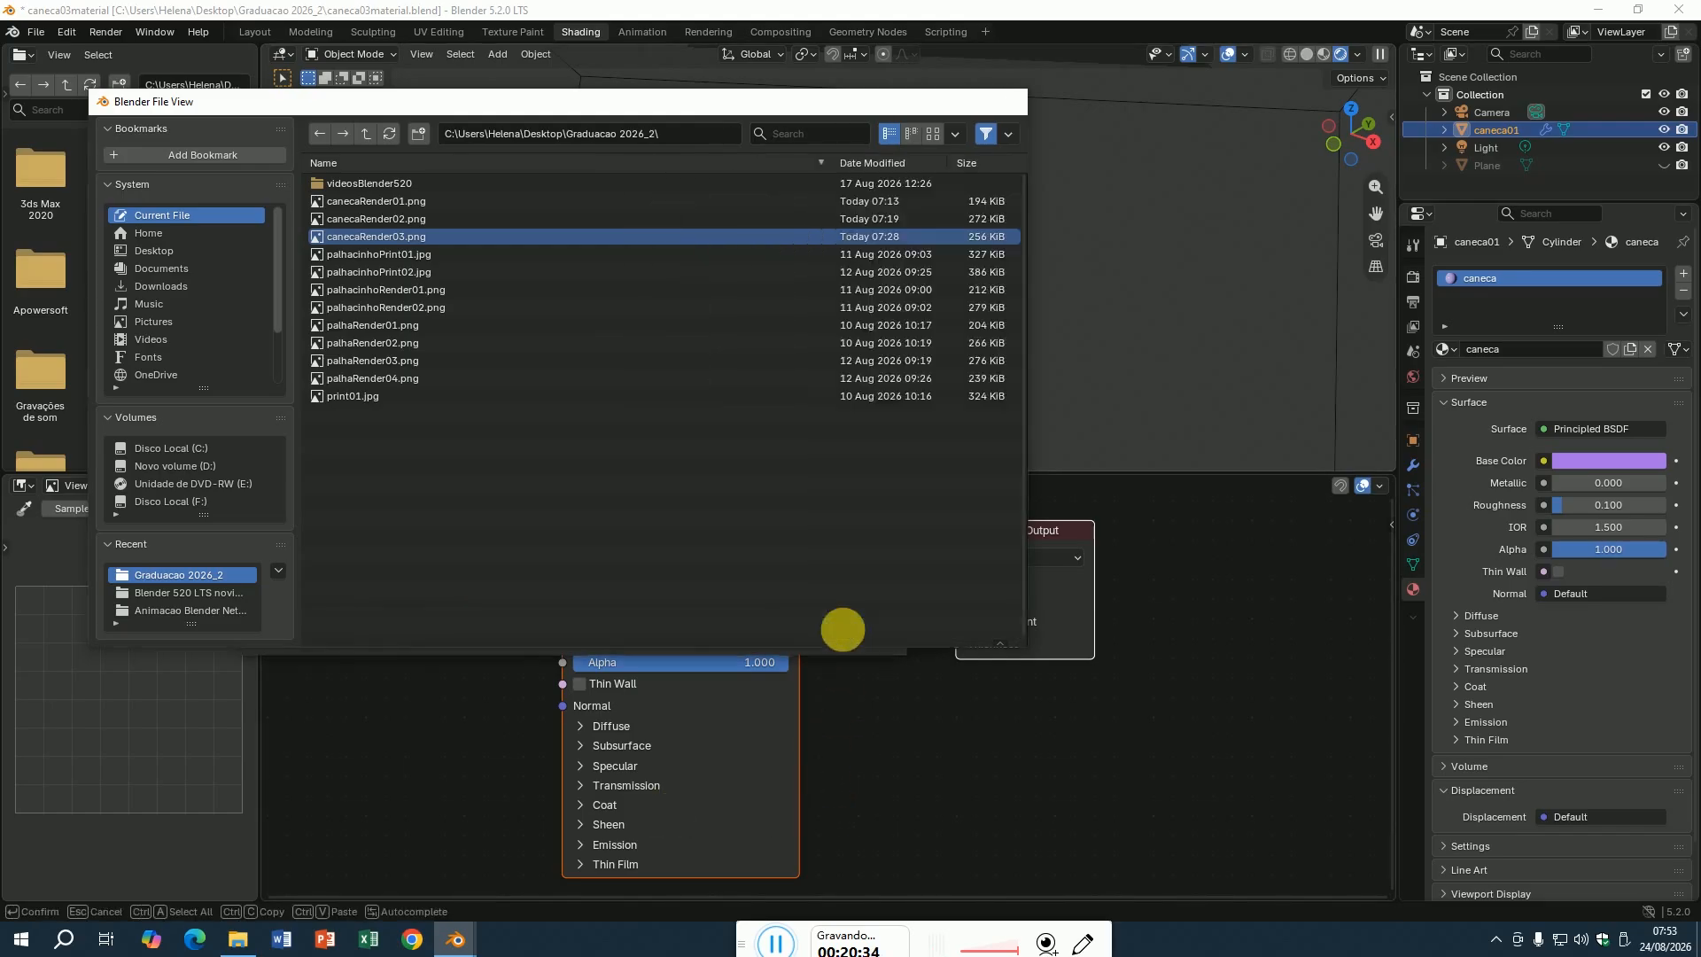
Close the render window and save the caneca03material project under its existing name.
left_click(886, 165)
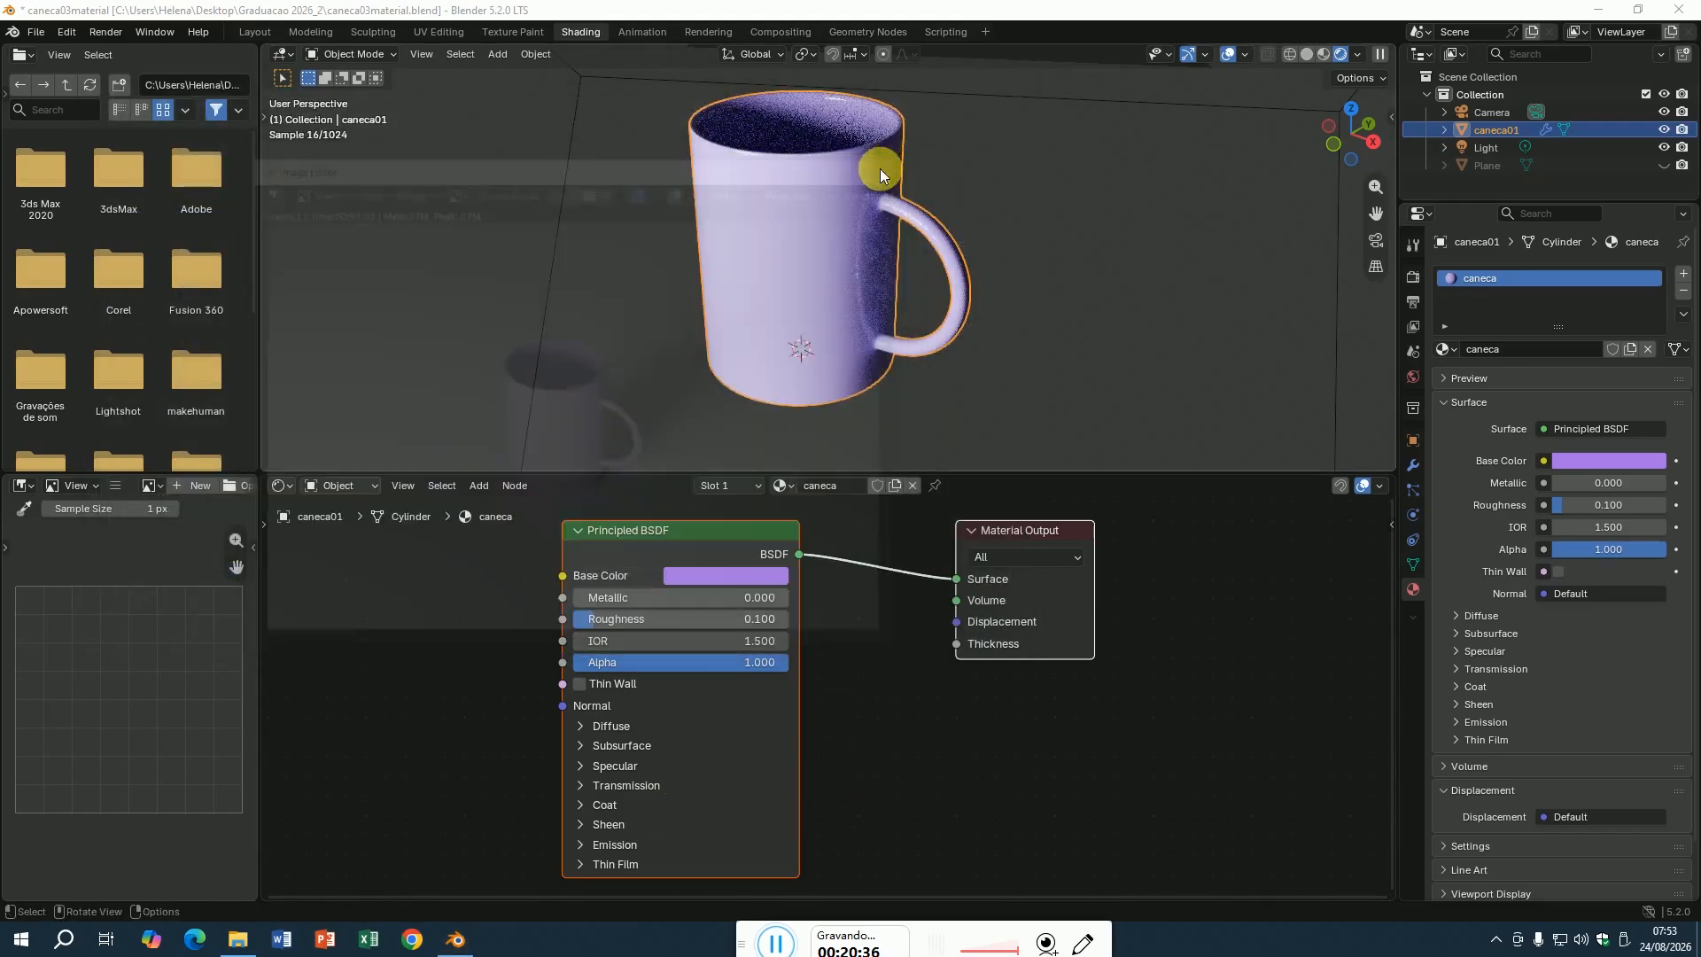
left_click(35, 33)
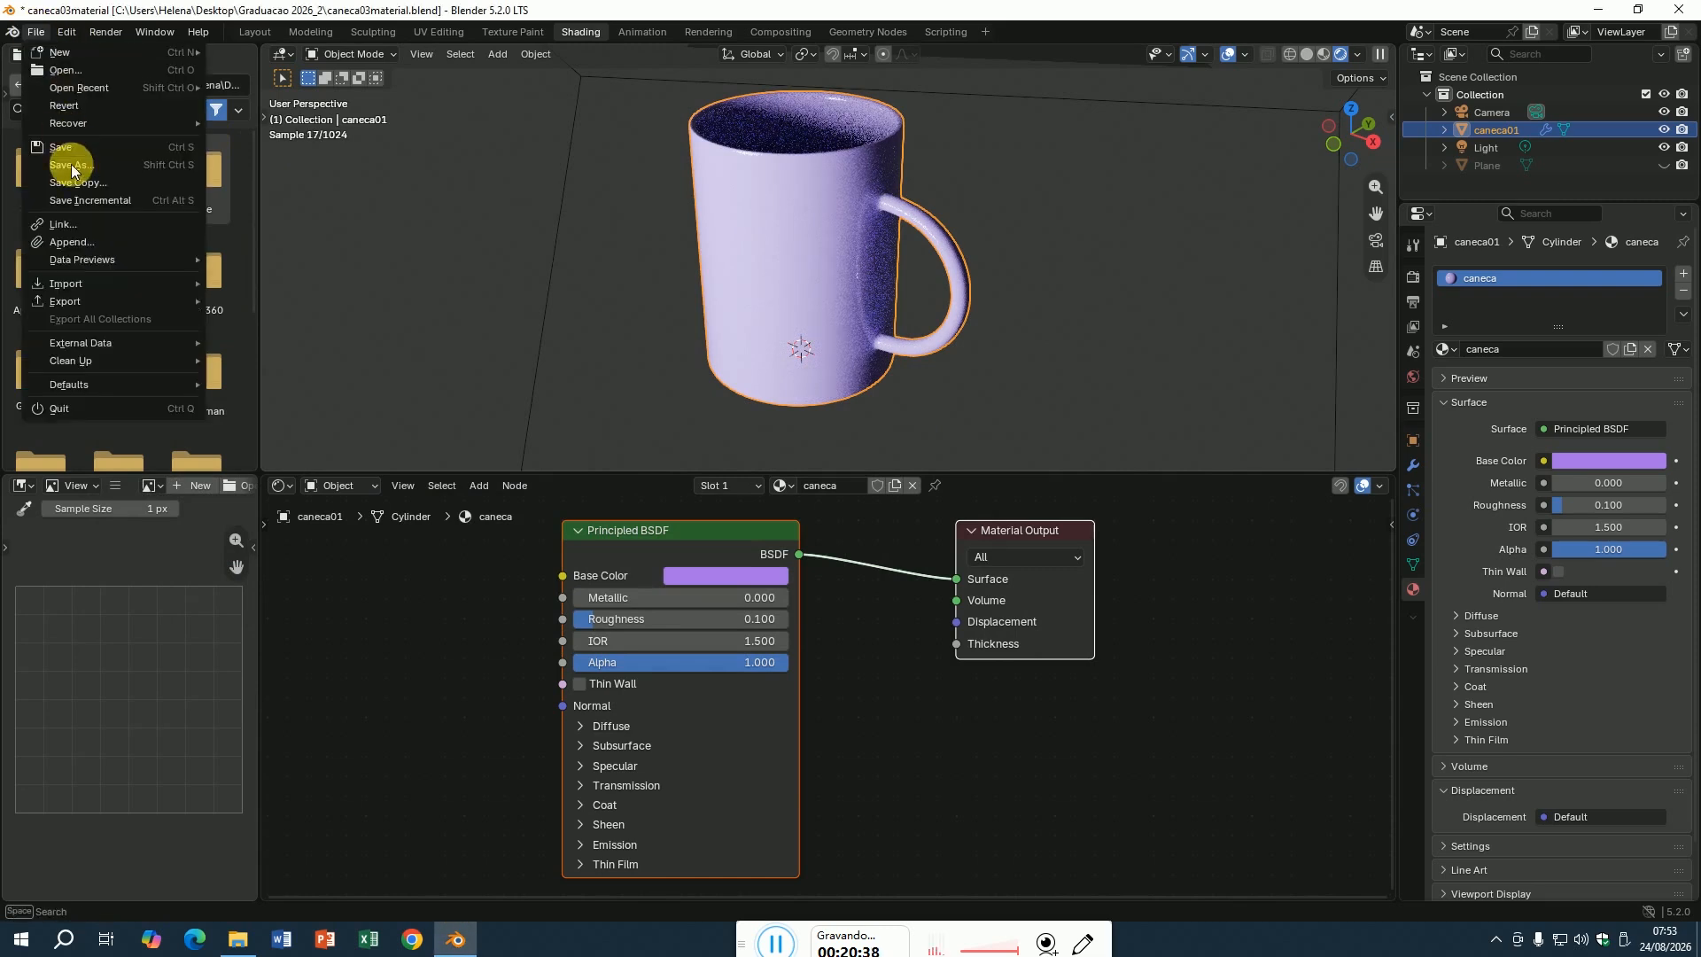
key("ctrl+s")
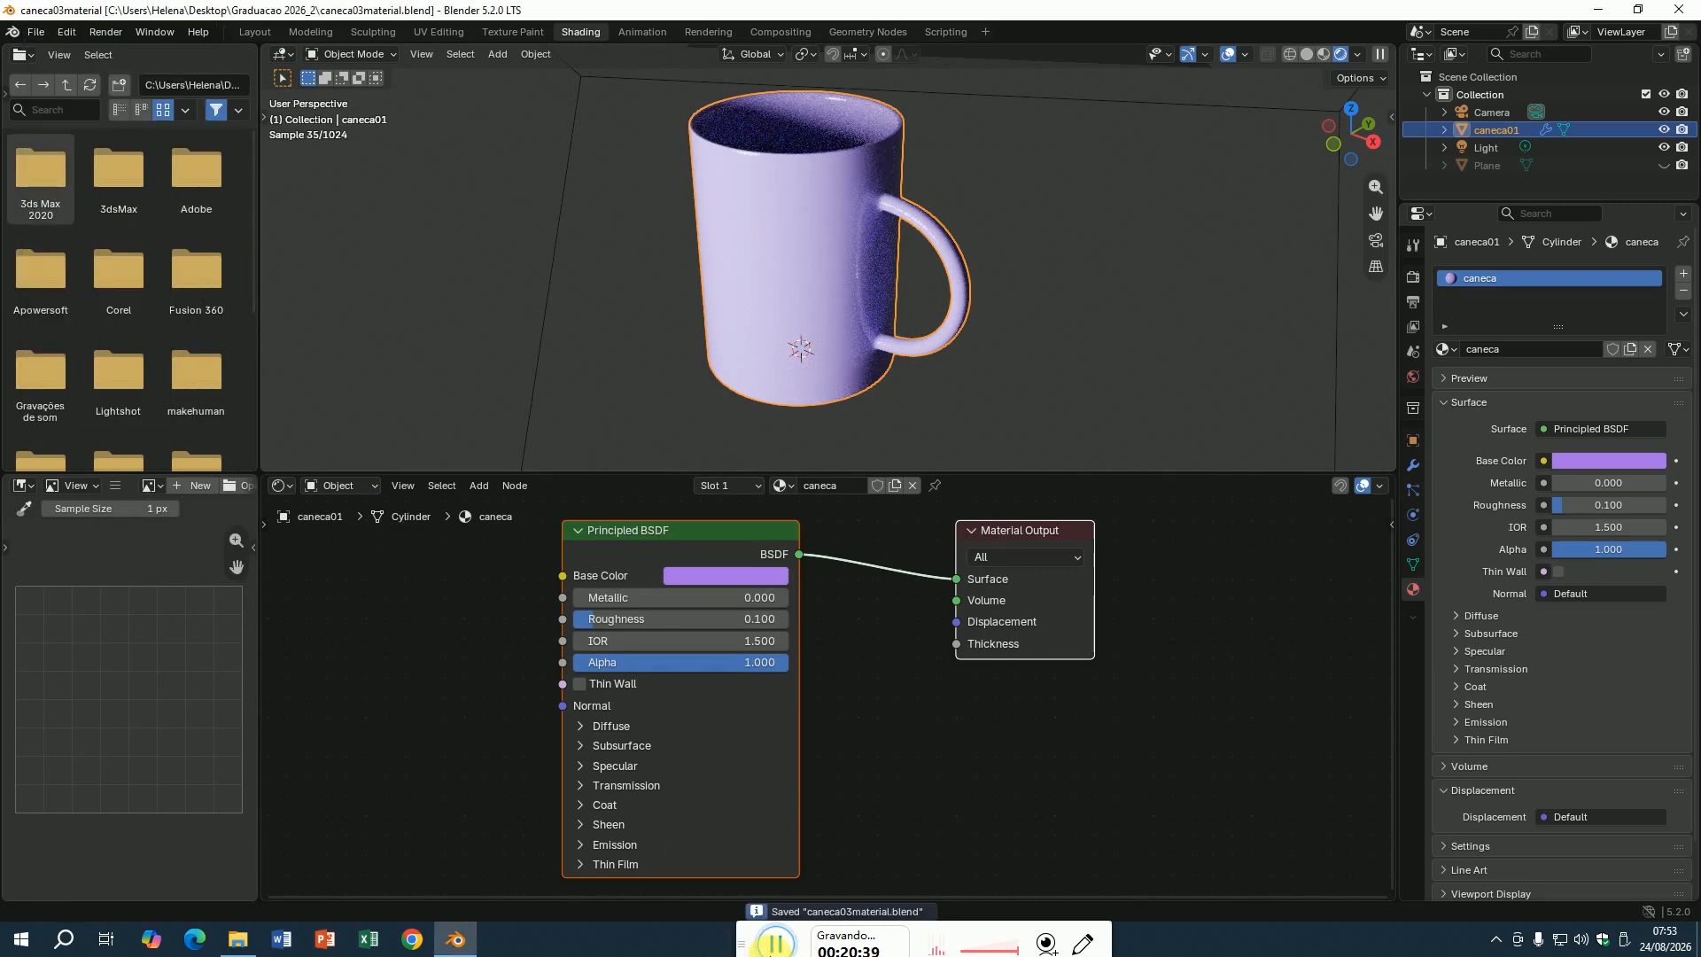